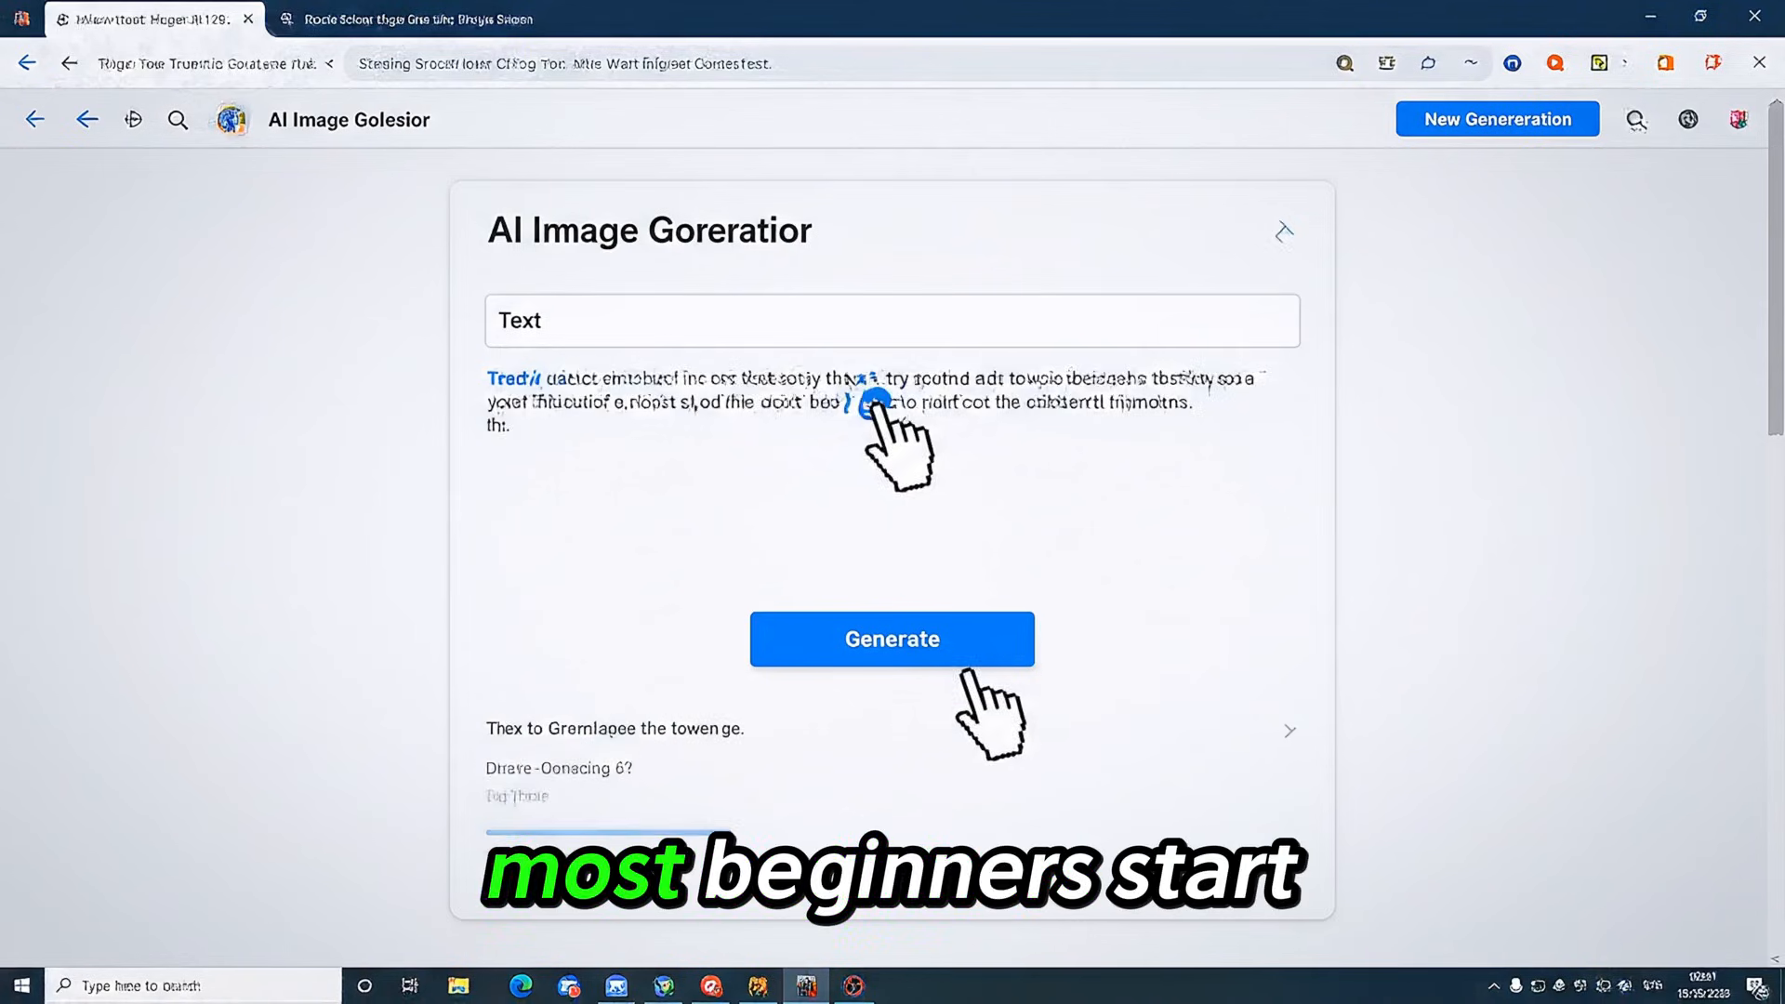
{"action": "left_click", "coordinate": [911, 636]}
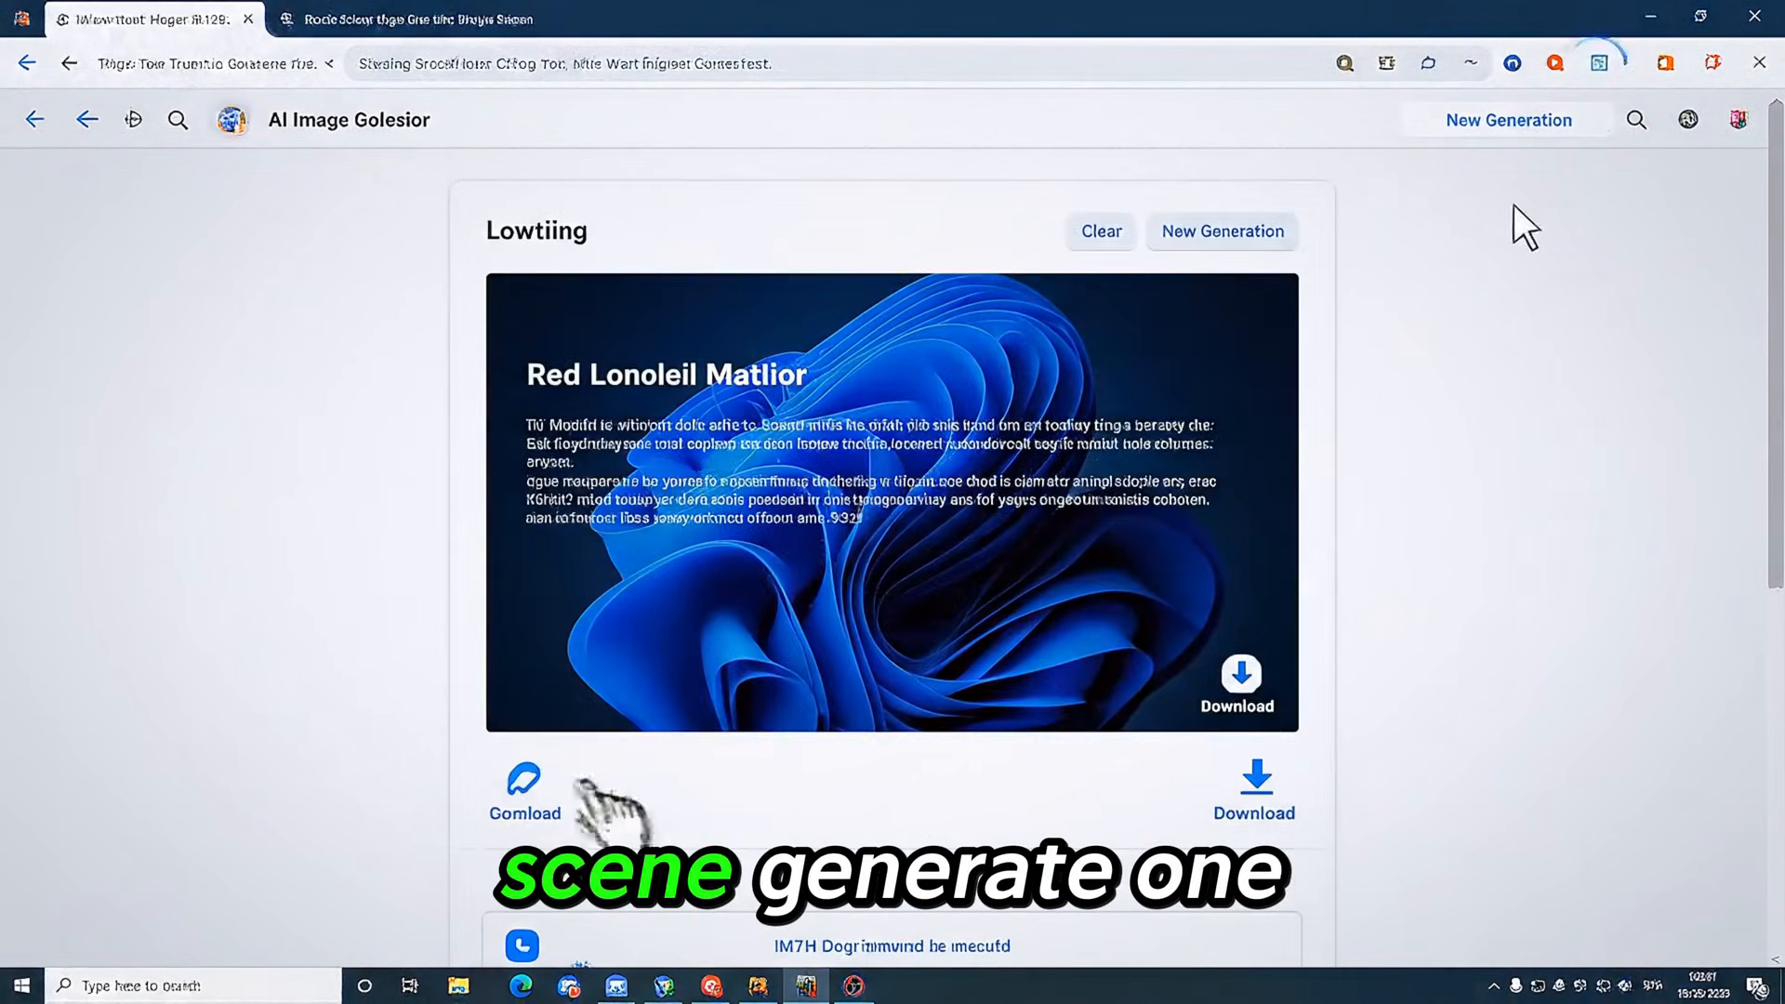
{"action": "left_click", "coordinate": [1524, 123]}
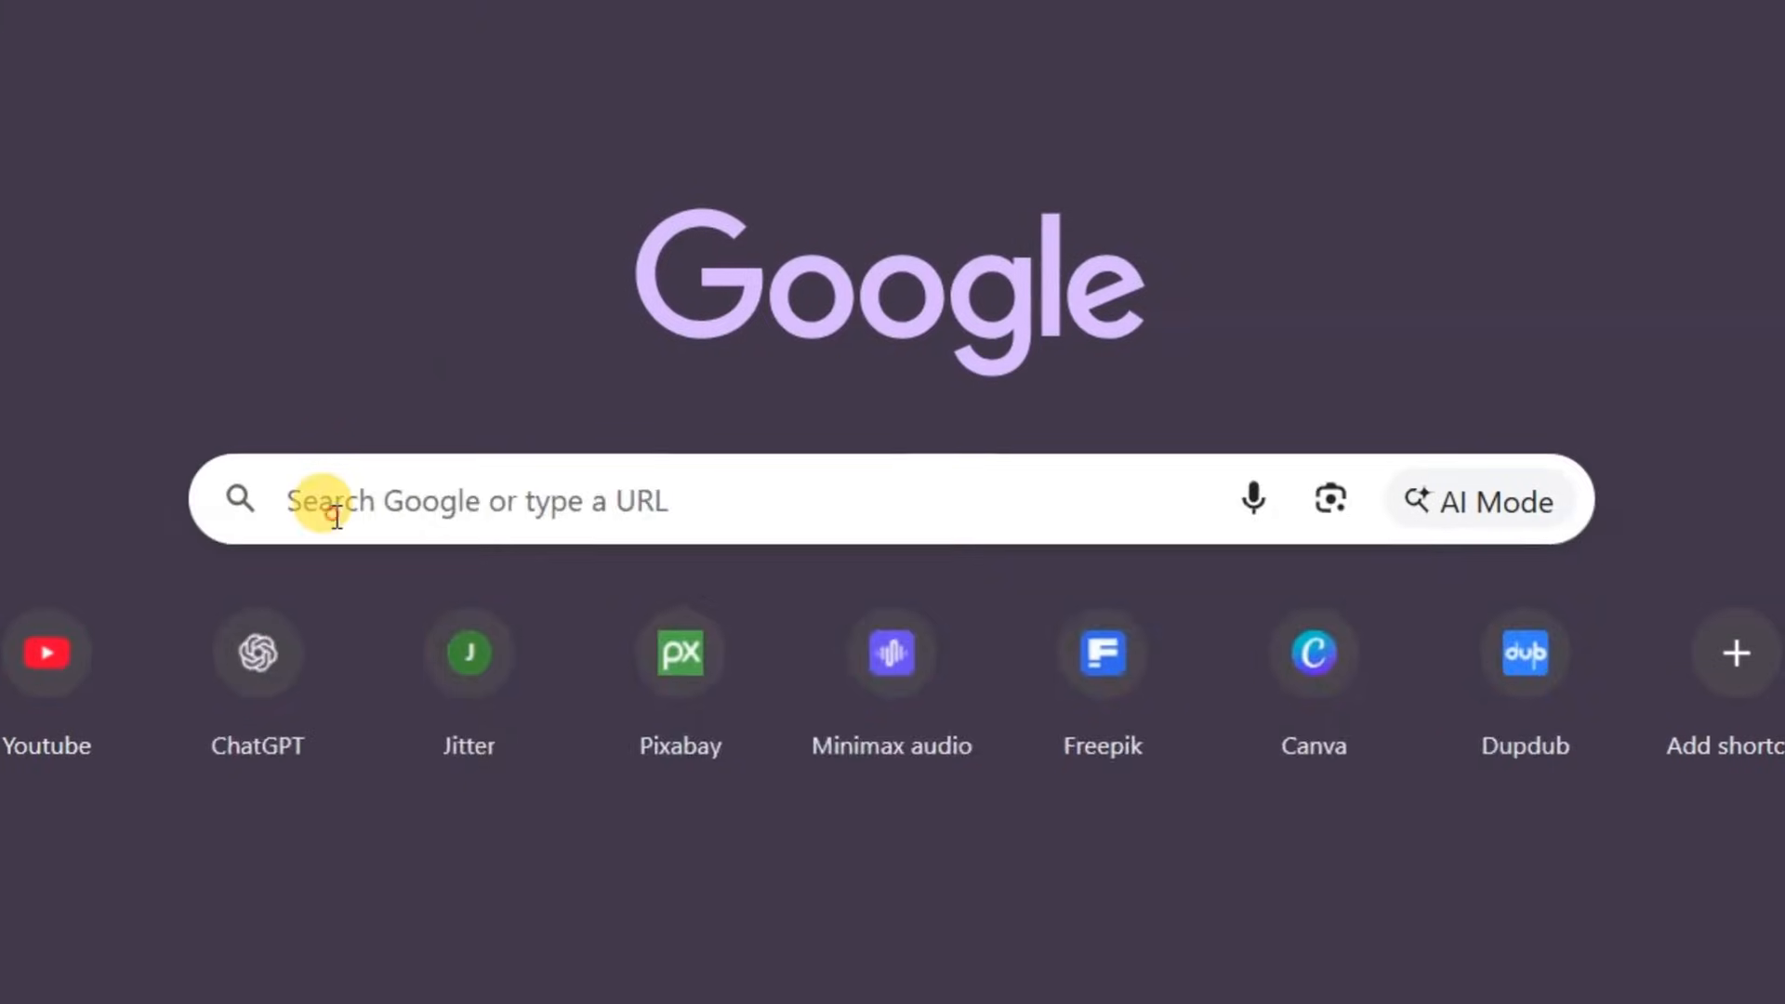
Search Google for "automation for whisk"
{"action": "left_click", "coordinate": [319, 502]}
{"action": "type", "text": "a"}
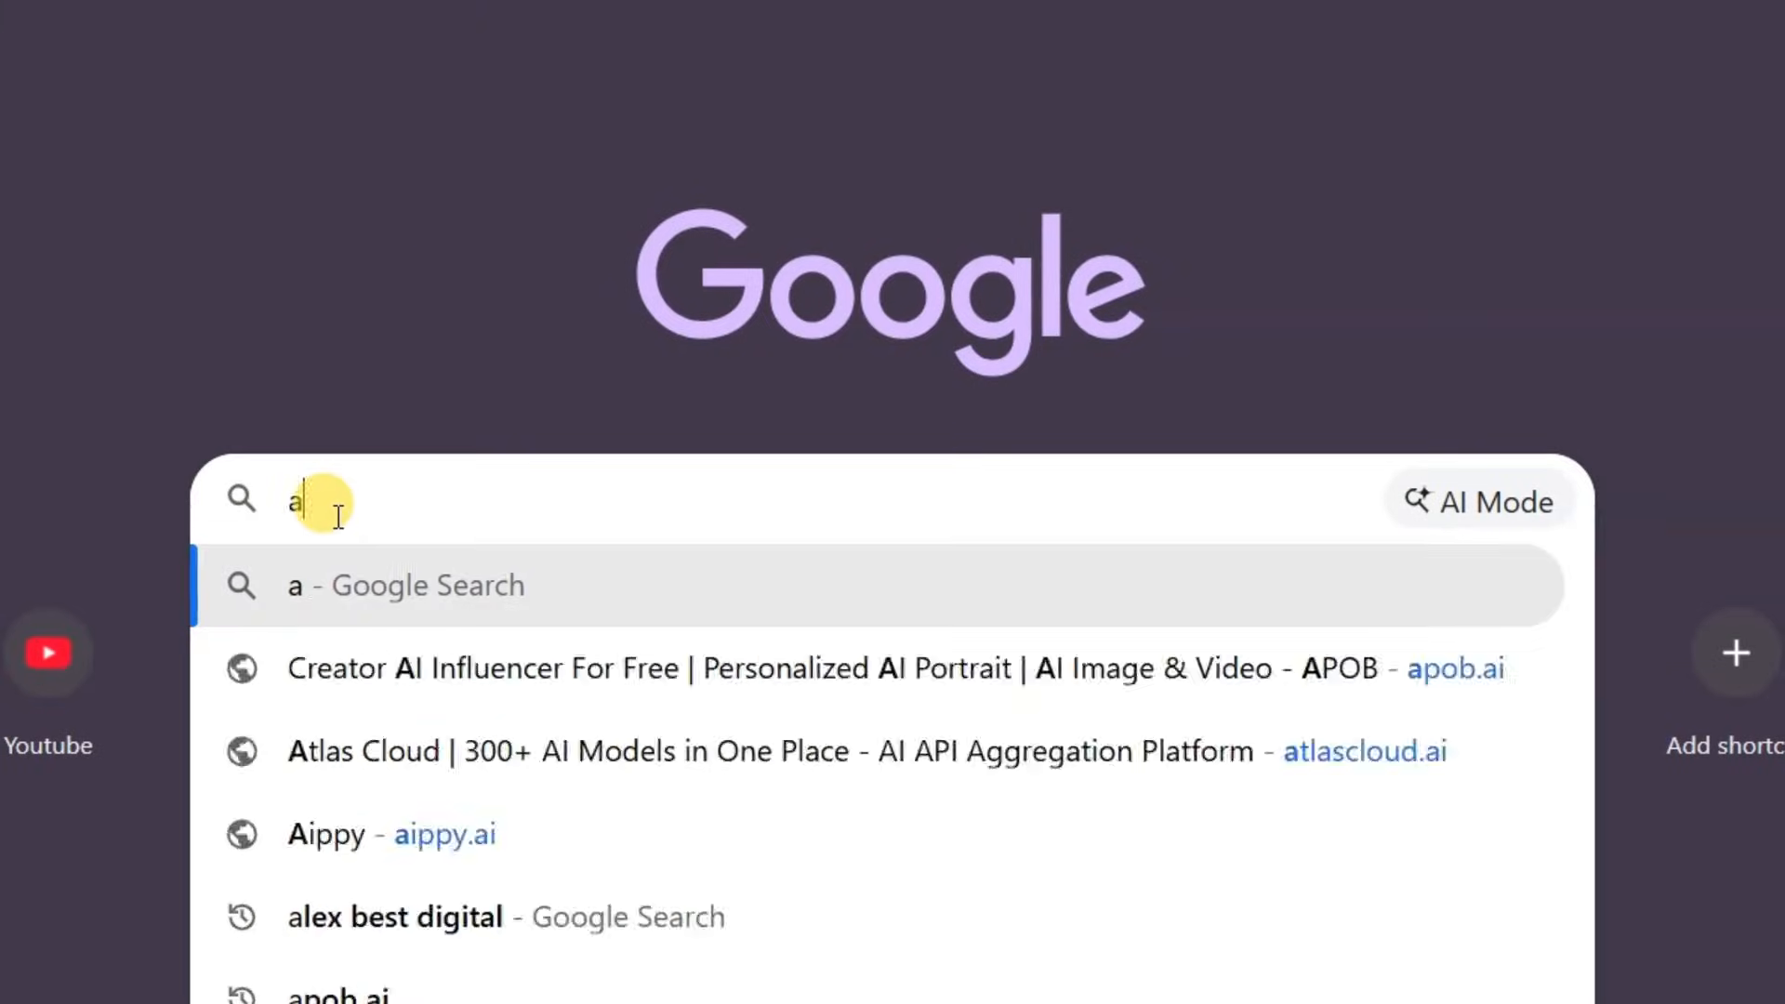
{"action": "type", "text": "utomation for "}
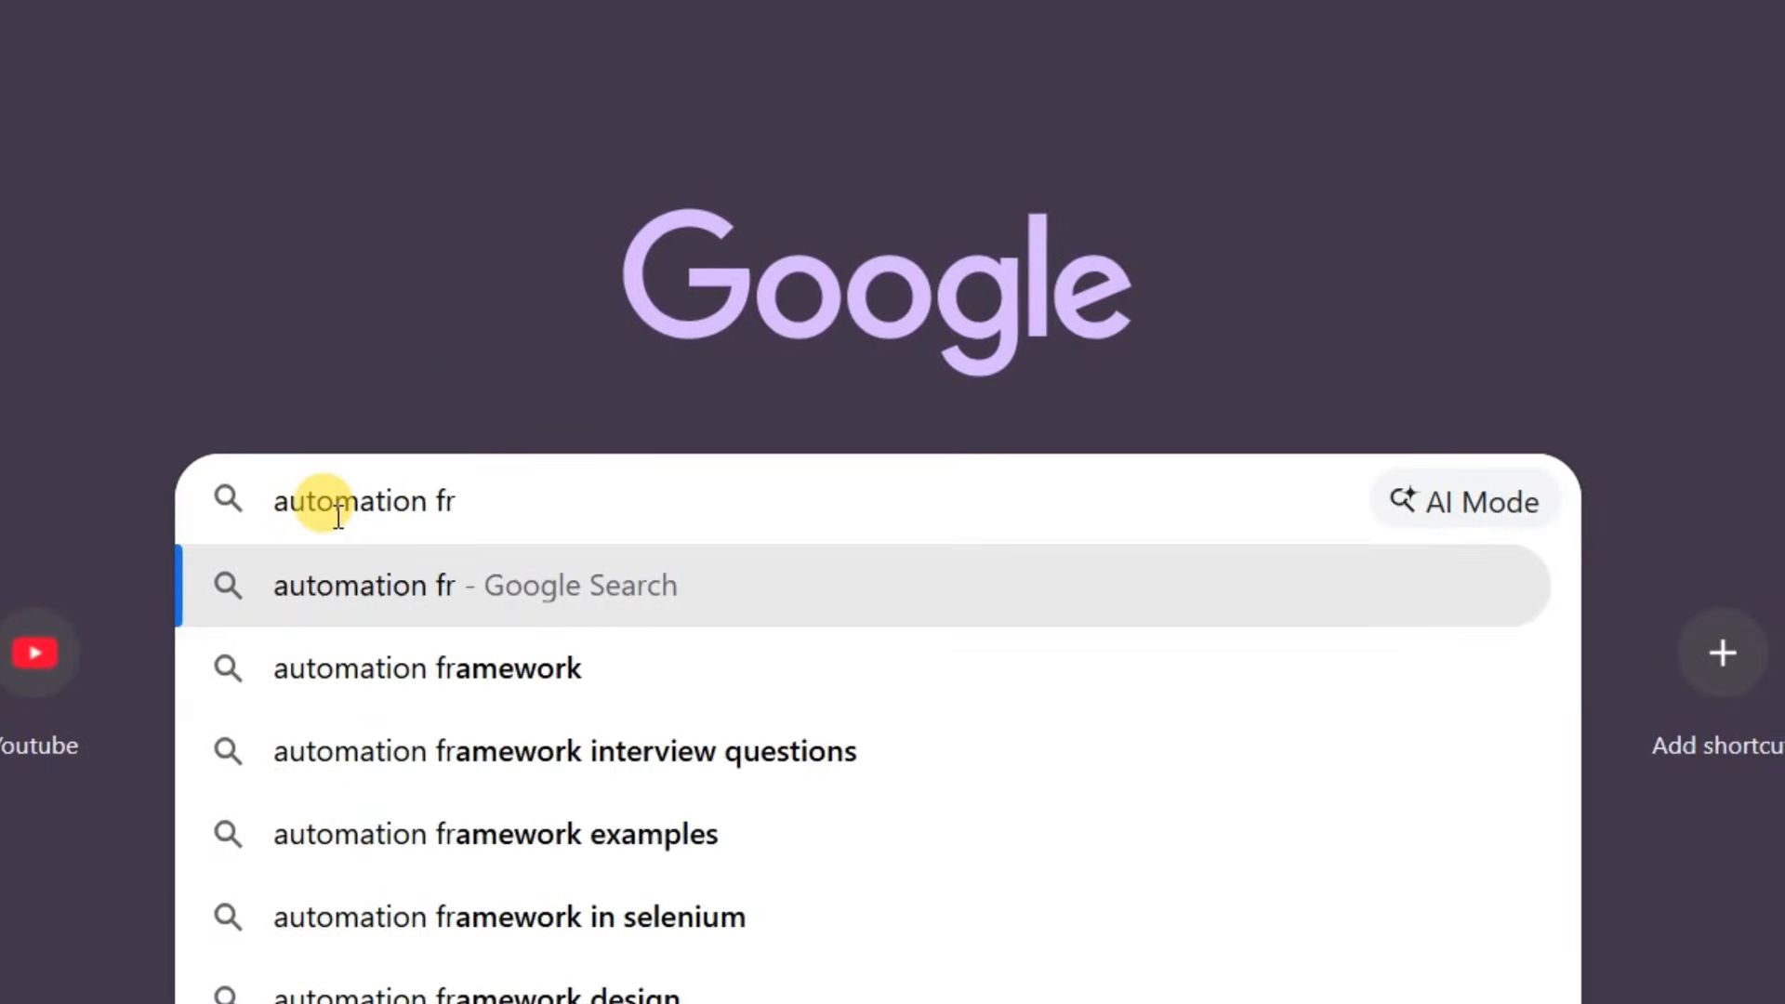
{"action": "type", "text": "whisk"}
{"action": "key", "text": "Return"}
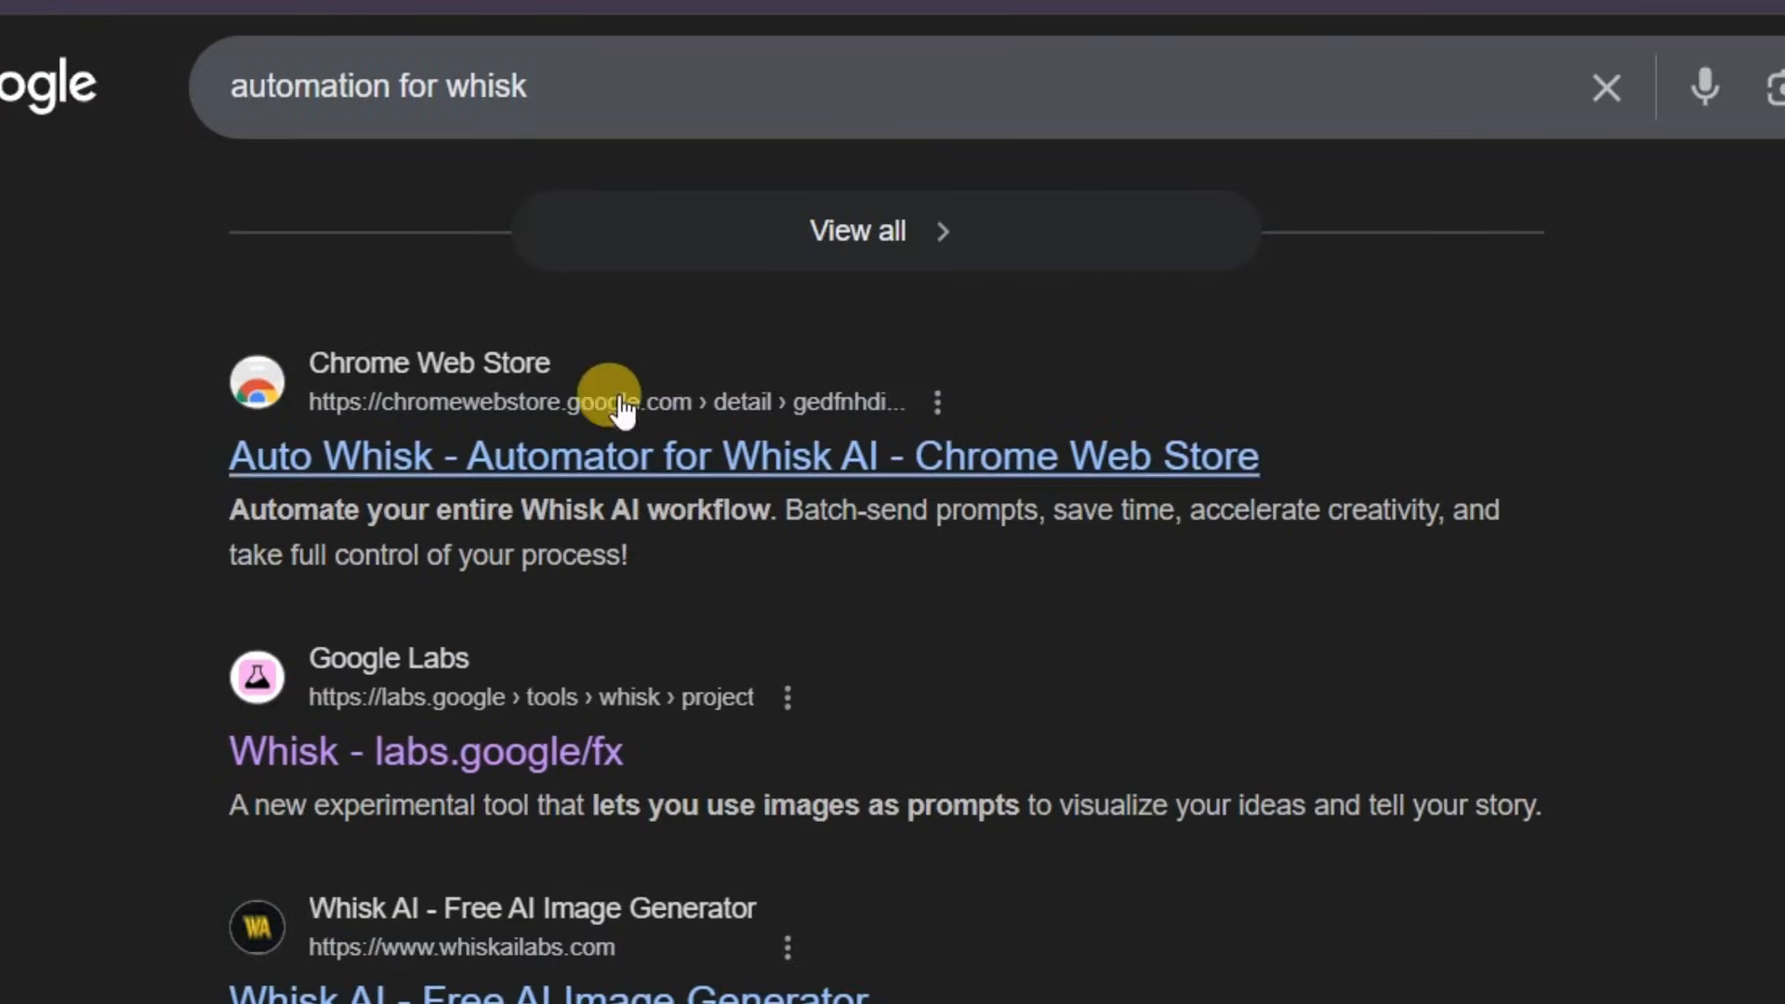
Open the Auto Whisk - Automator for Whisk AI Chrome Web Store page and add the extension to Chrome
{"action": "left_click", "coordinate": [272, 418]}
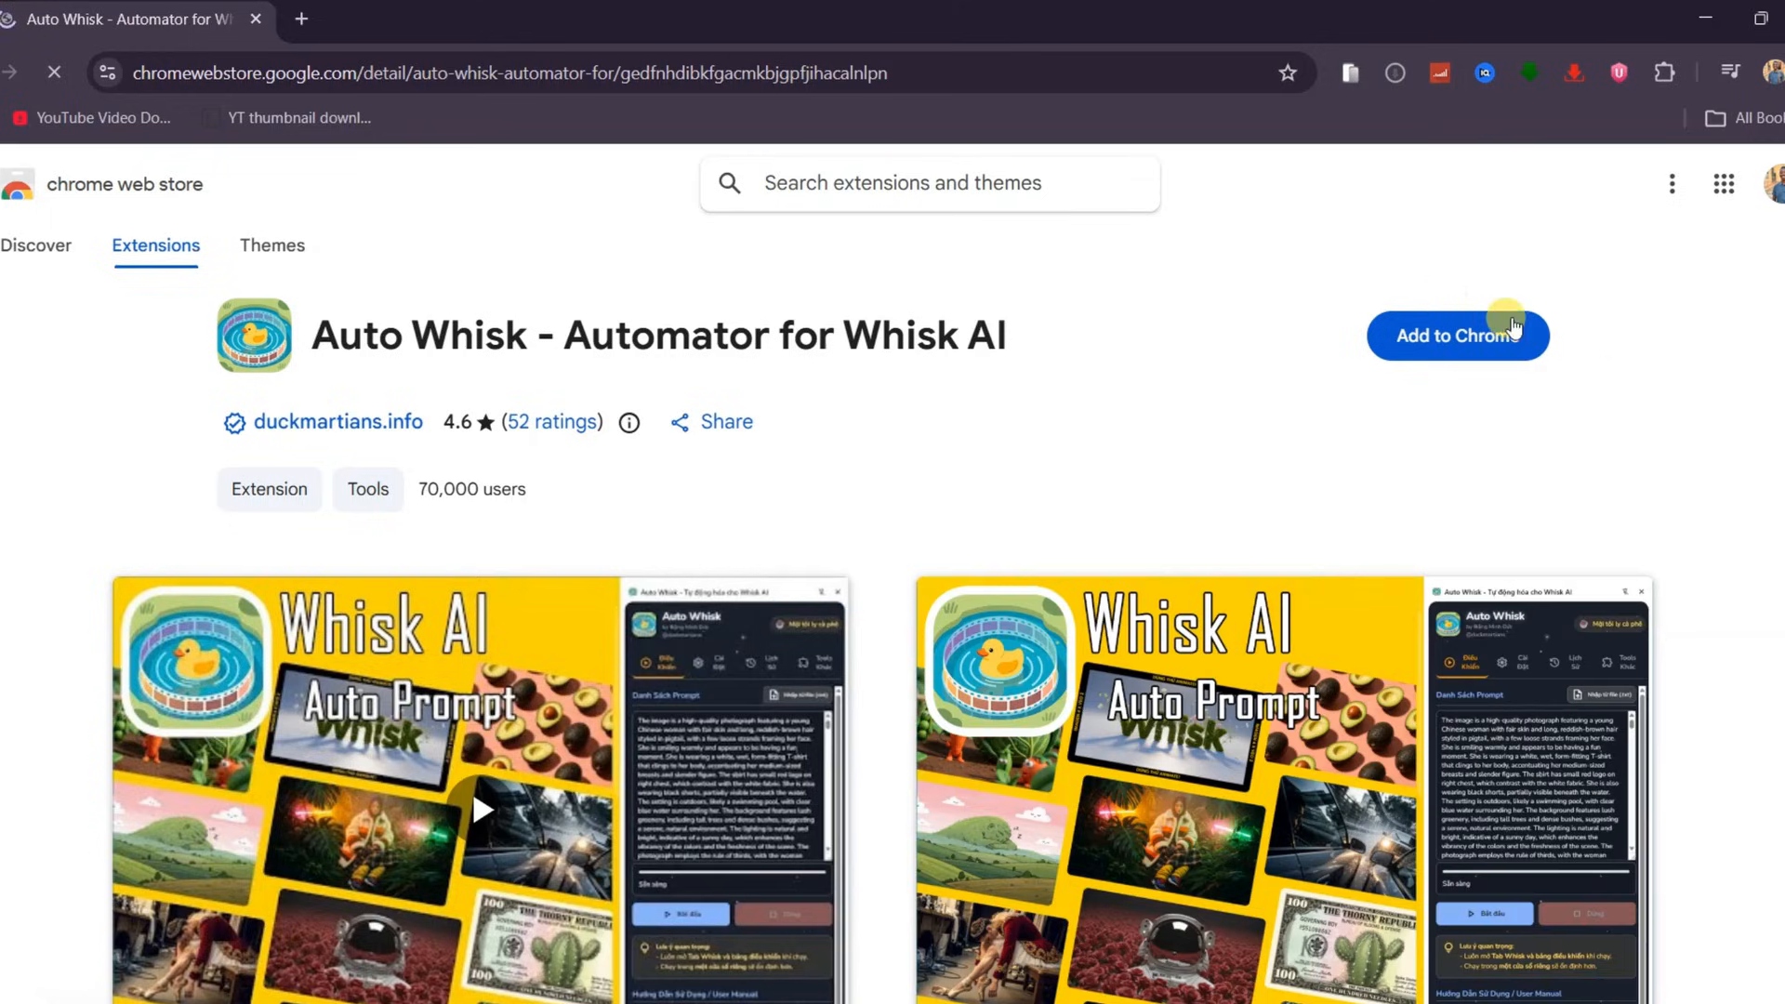
{"action": "left_click", "coordinate": [1487, 333]}
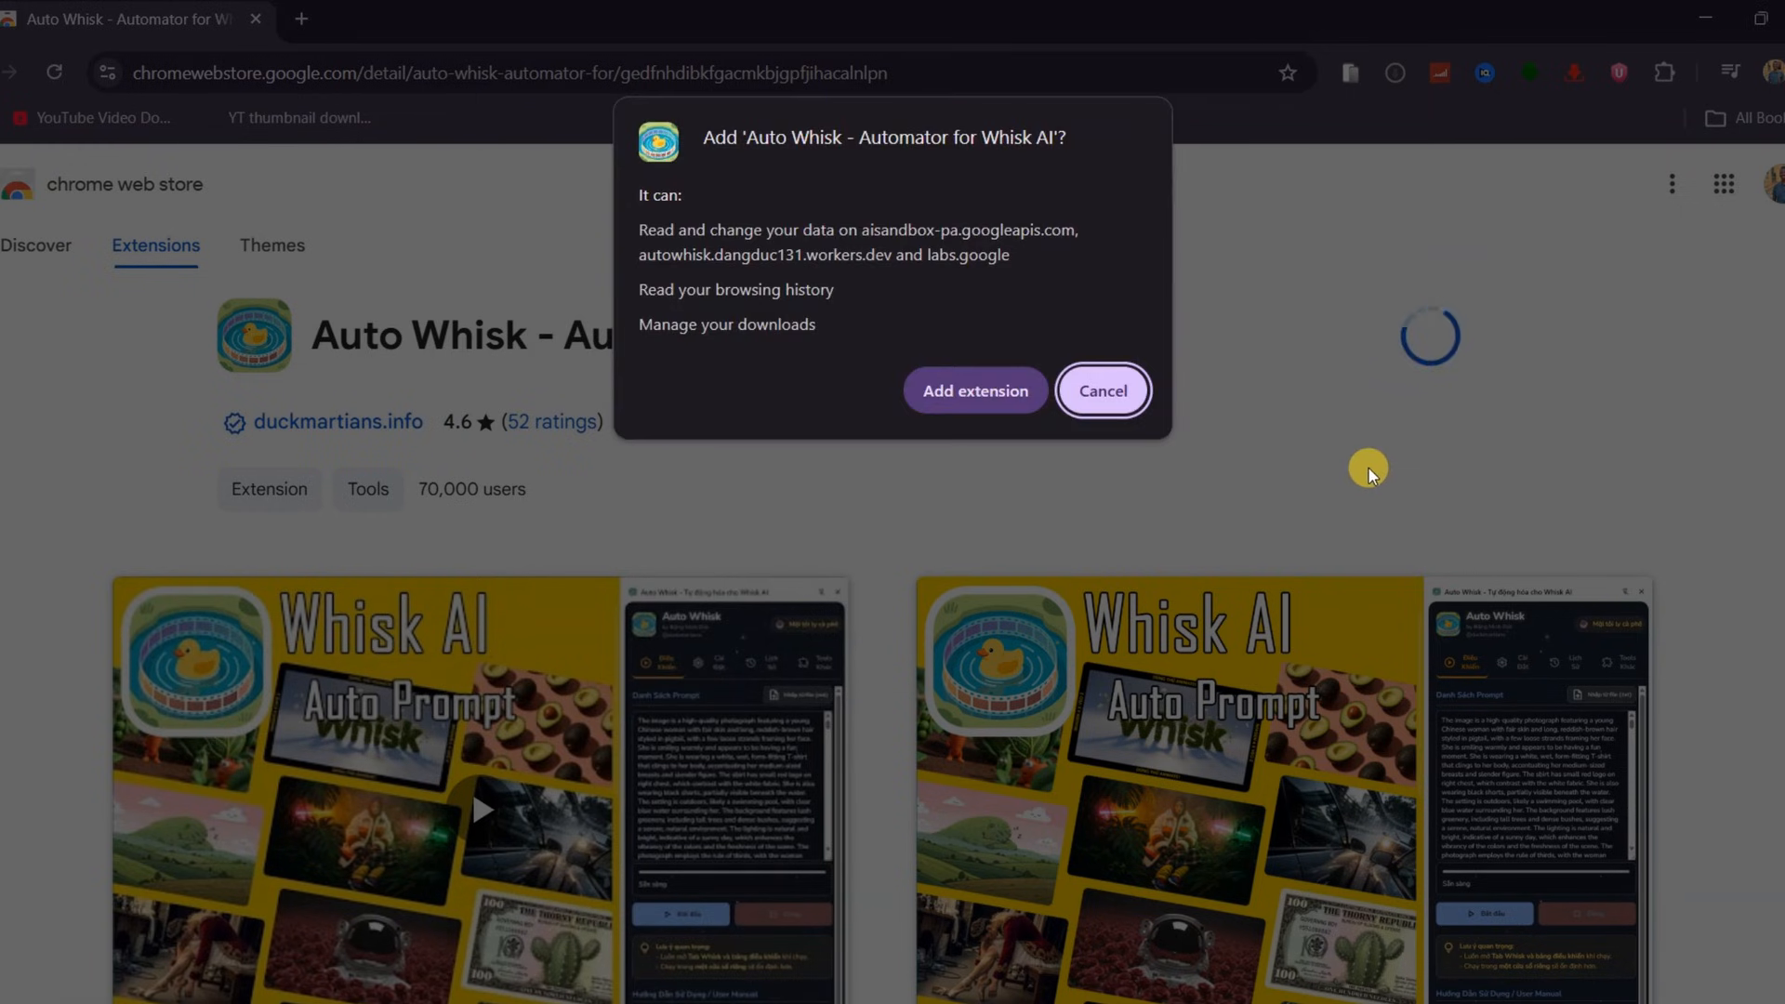
{"action": "left_click", "coordinate": [967, 390]}
Pin the Auto Whisk extension to the toolbar and open its side panel
{"action": "left_click", "coordinate": [1627, 74]}
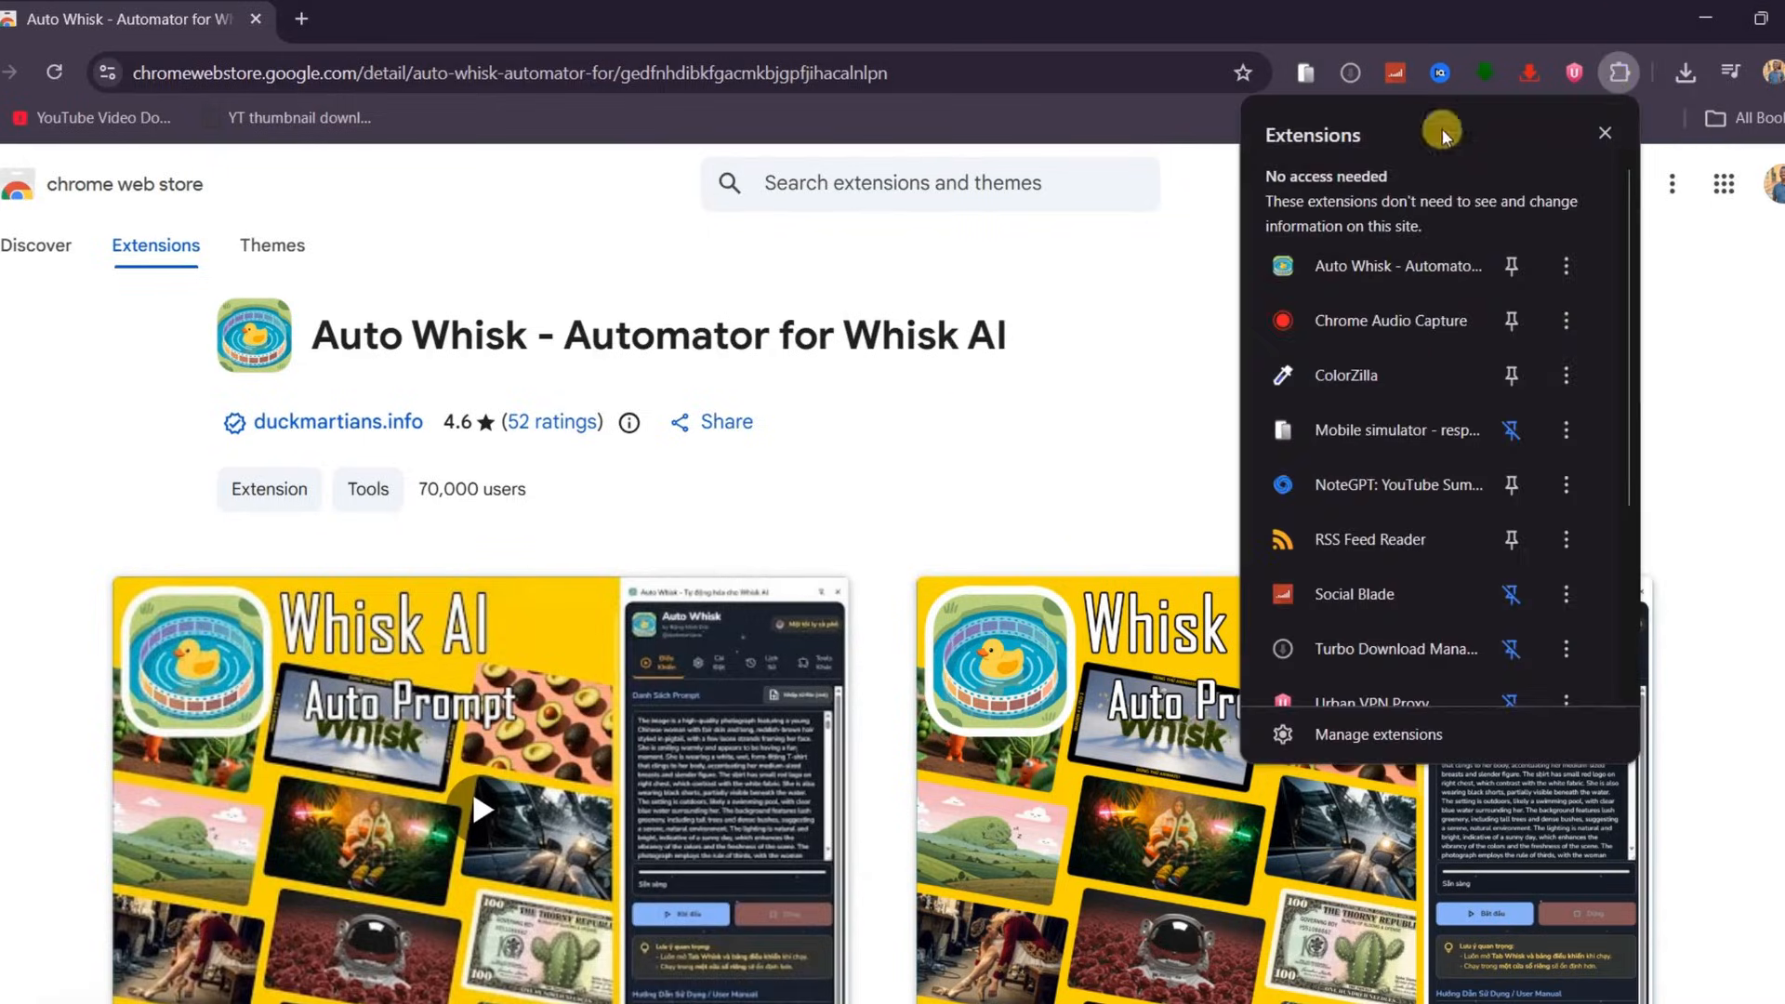
{"action": "left_click", "coordinate": [1507, 269]}
{"action": "left_click", "coordinate": [1576, 73]}
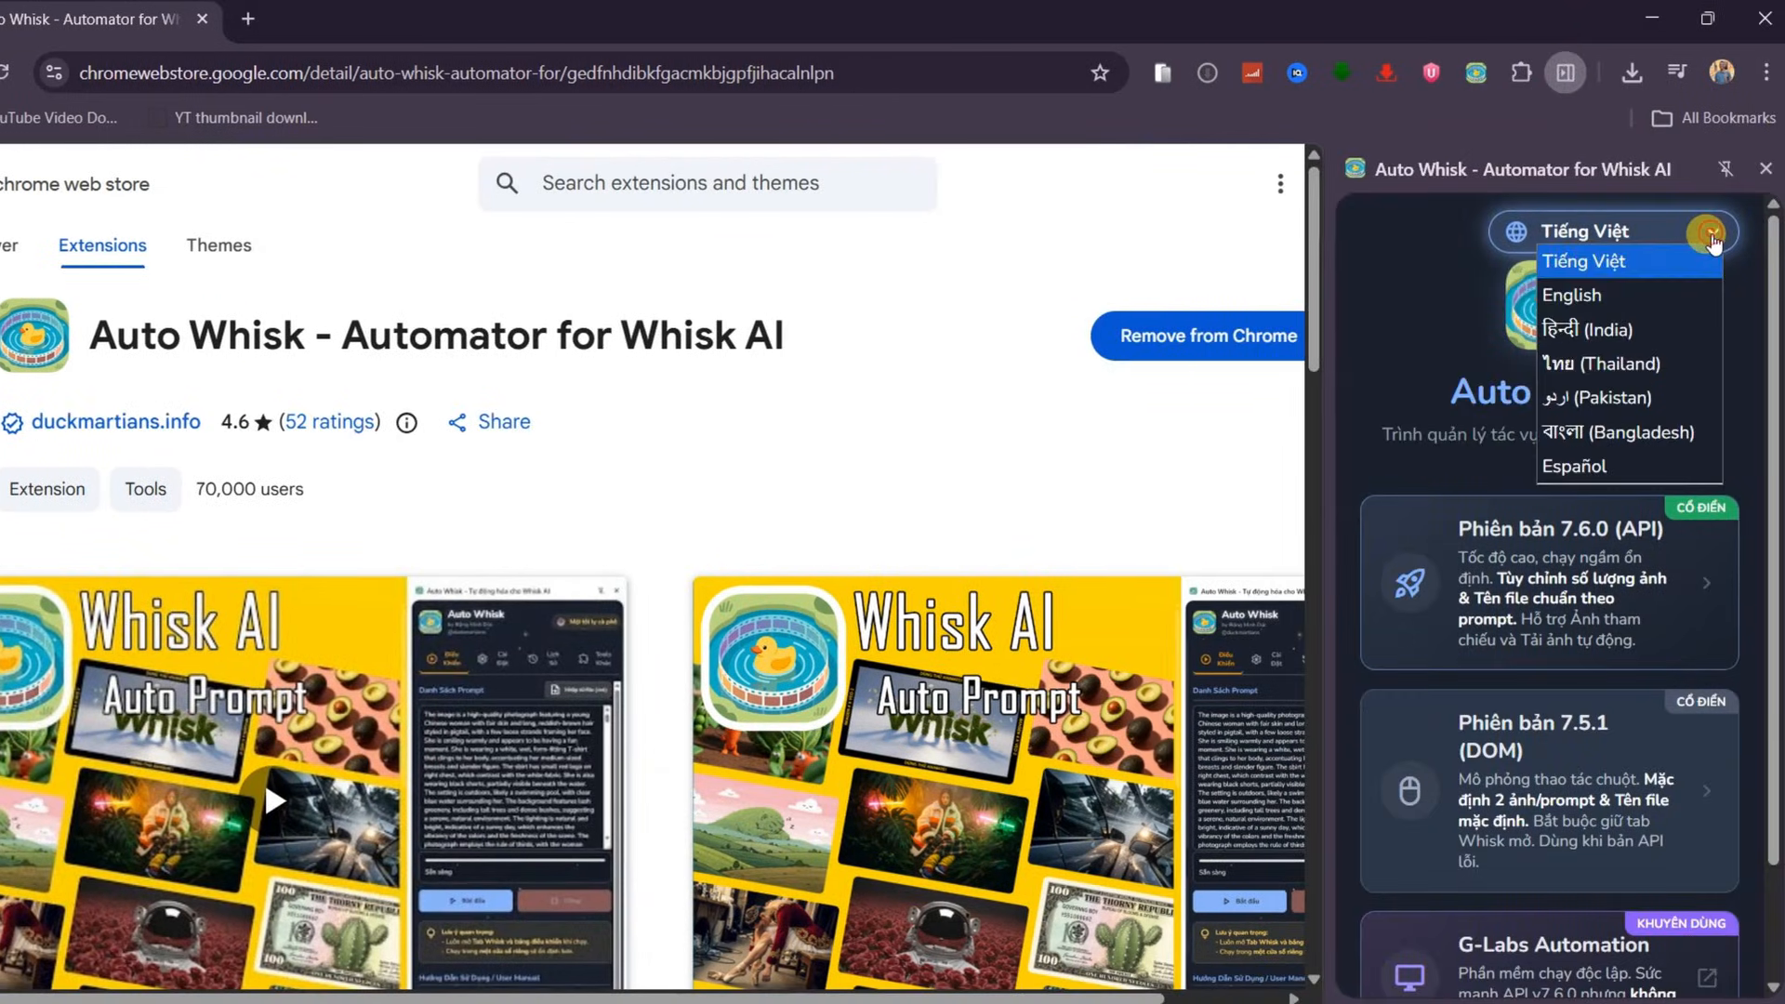
Switch the Auto Whisk panel language to English and choose Version 7.5.1 (DOM)
{"action": "left_click", "coordinate": [1603, 292]}
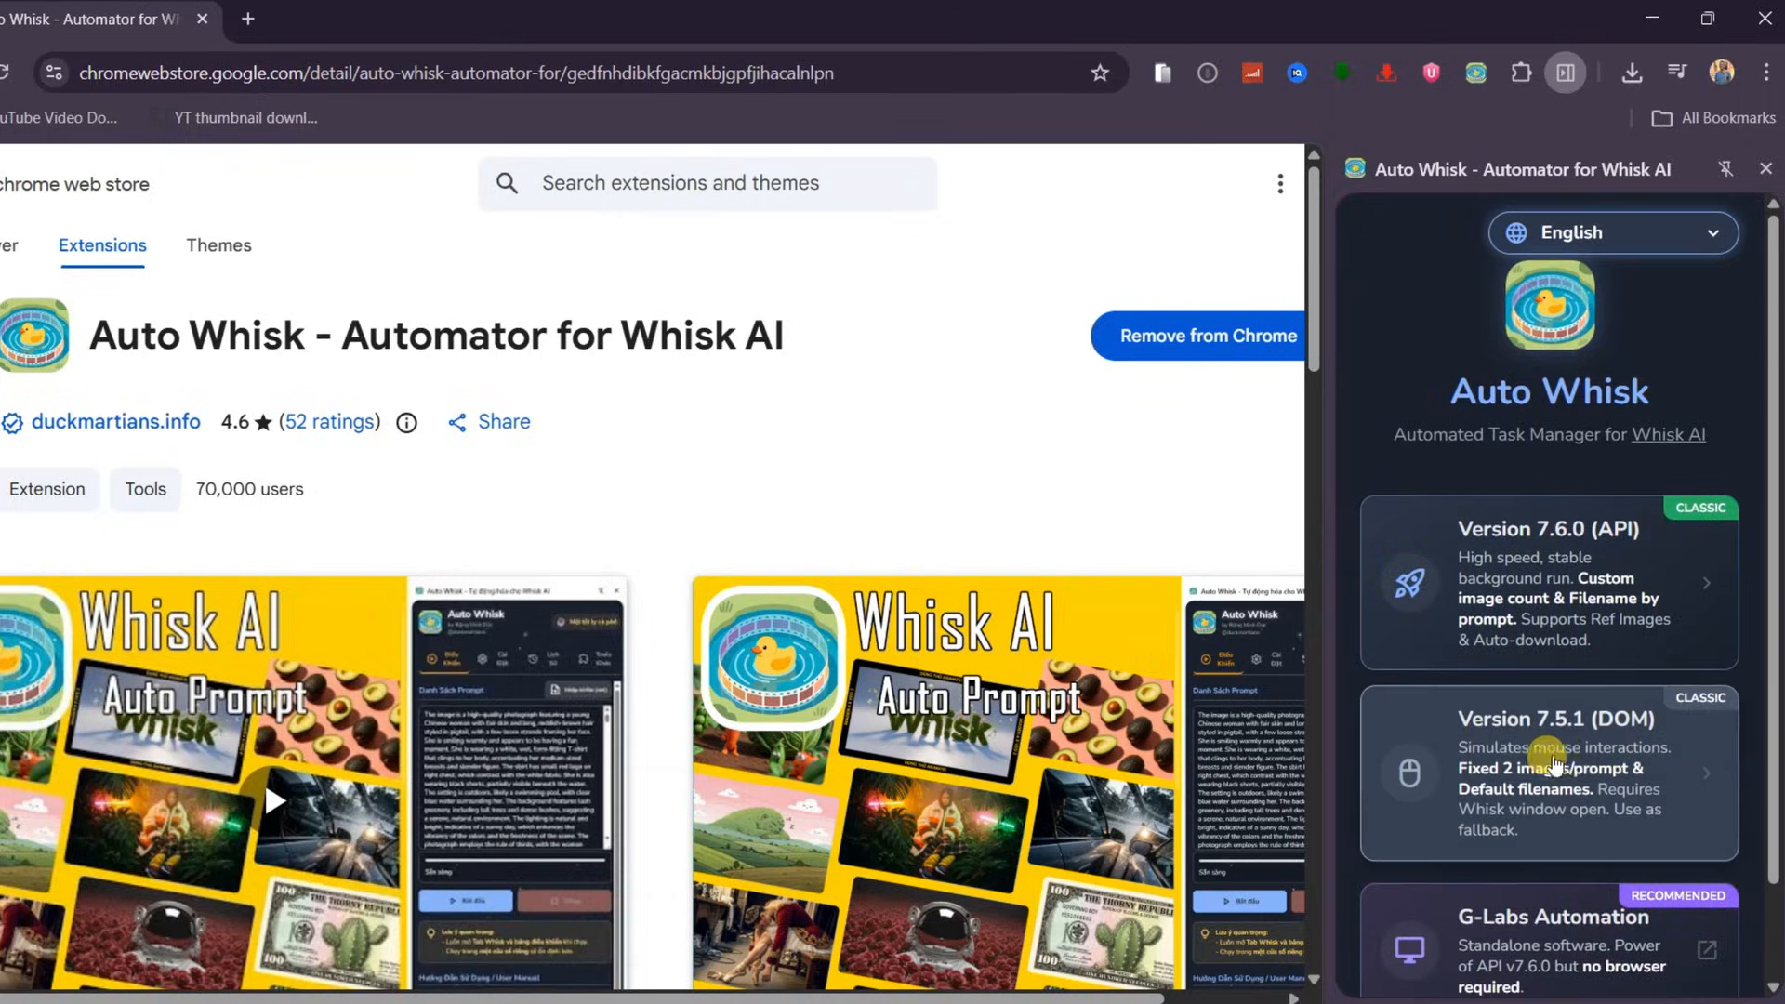
{"action": "left_click", "coordinate": [1543, 776]}
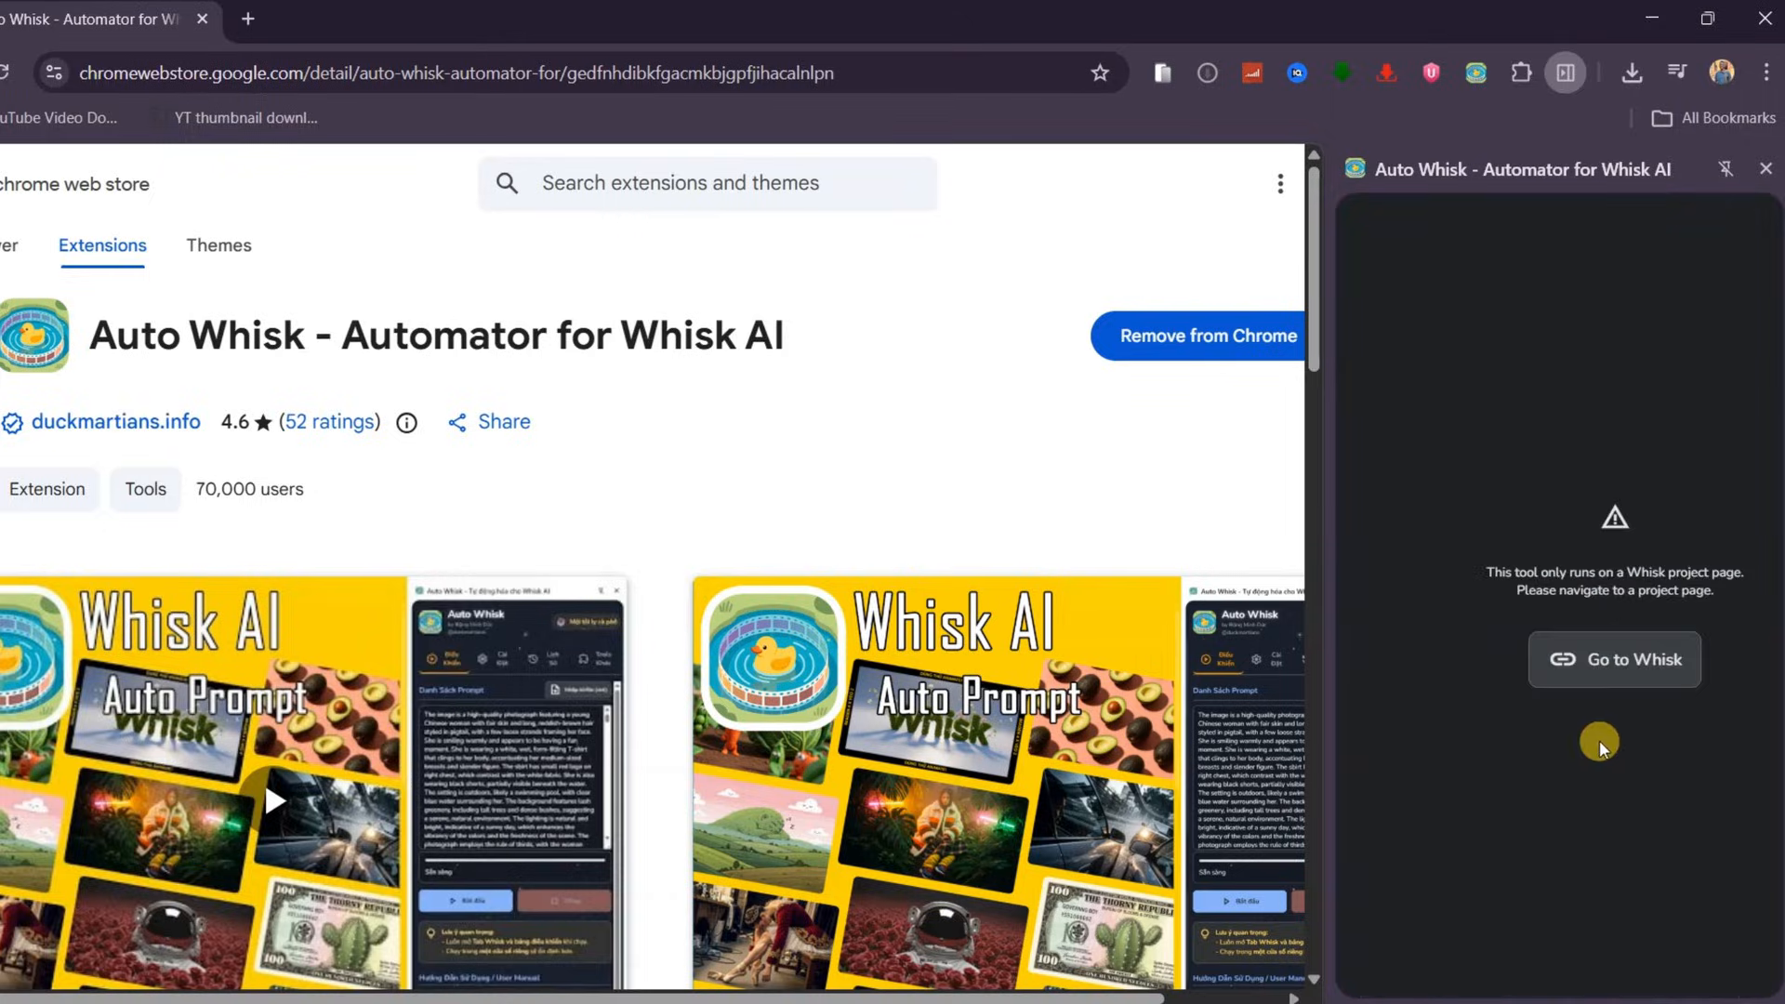
Go to Whisk from the extension panel and enter the tool to open a project
{"action": "left_click", "coordinate": [1618, 662]}
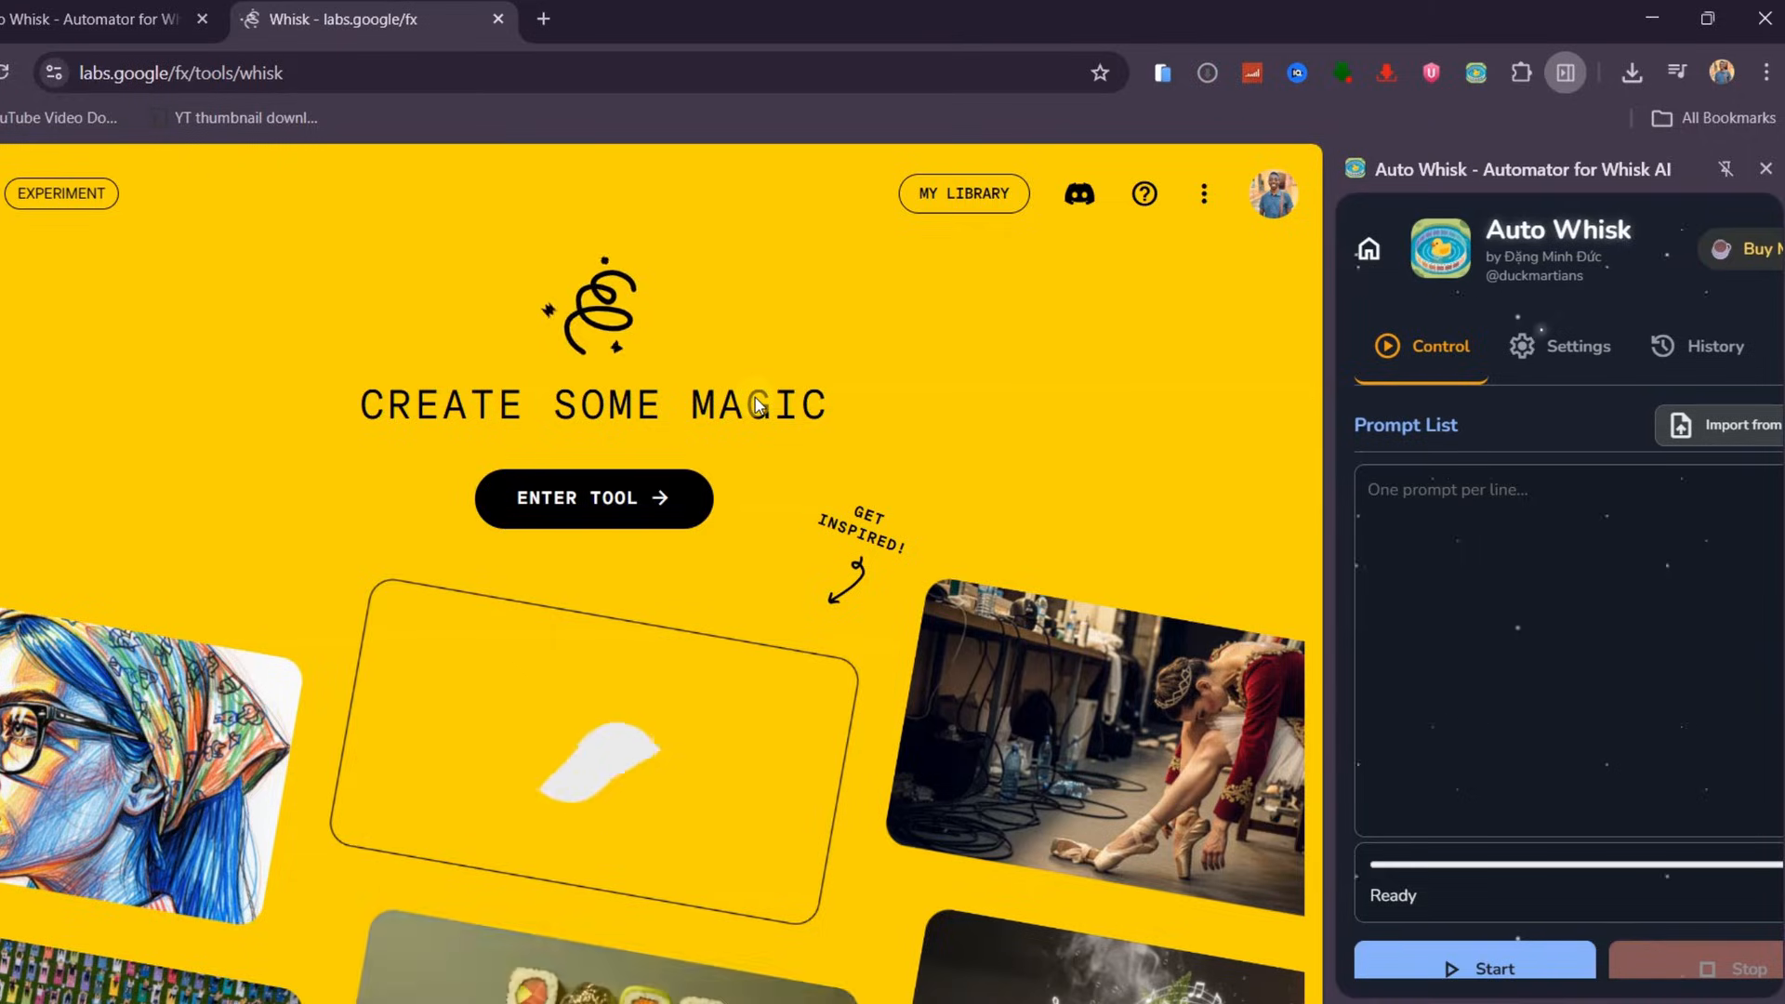
{"action": "left_click", "coordinate": [578, 501]}
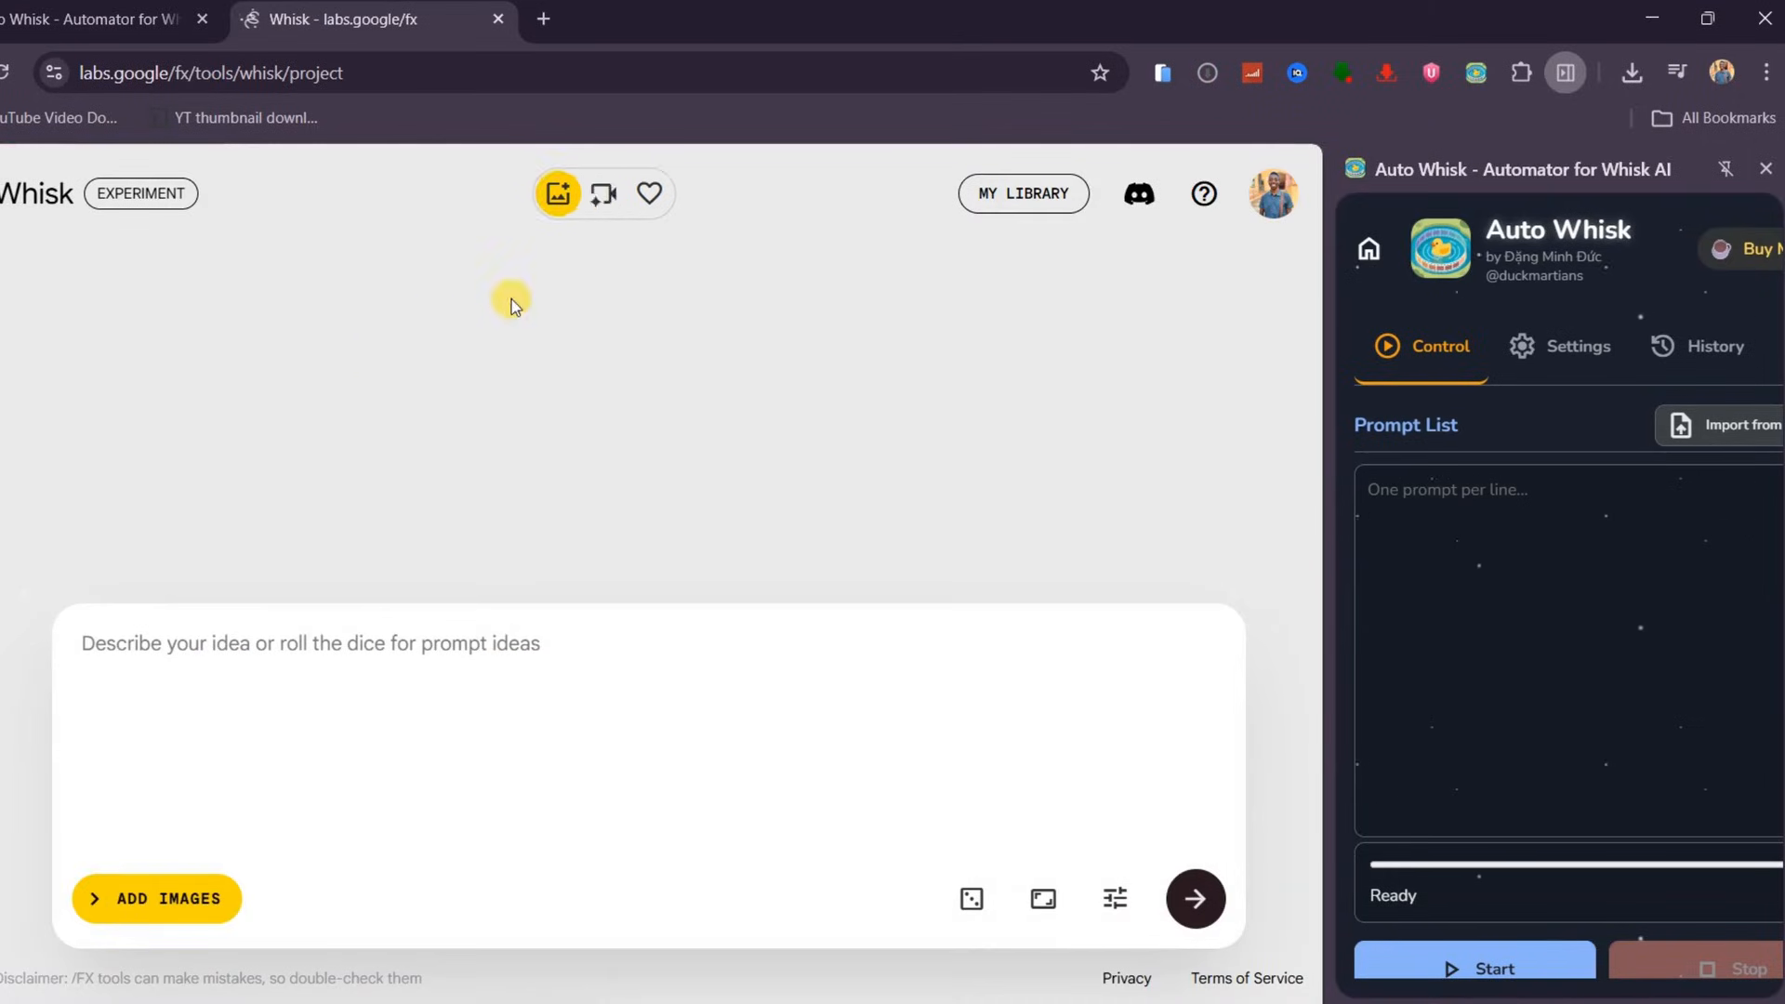
{"action": "left_click", "coordinate": [1274, 193]}
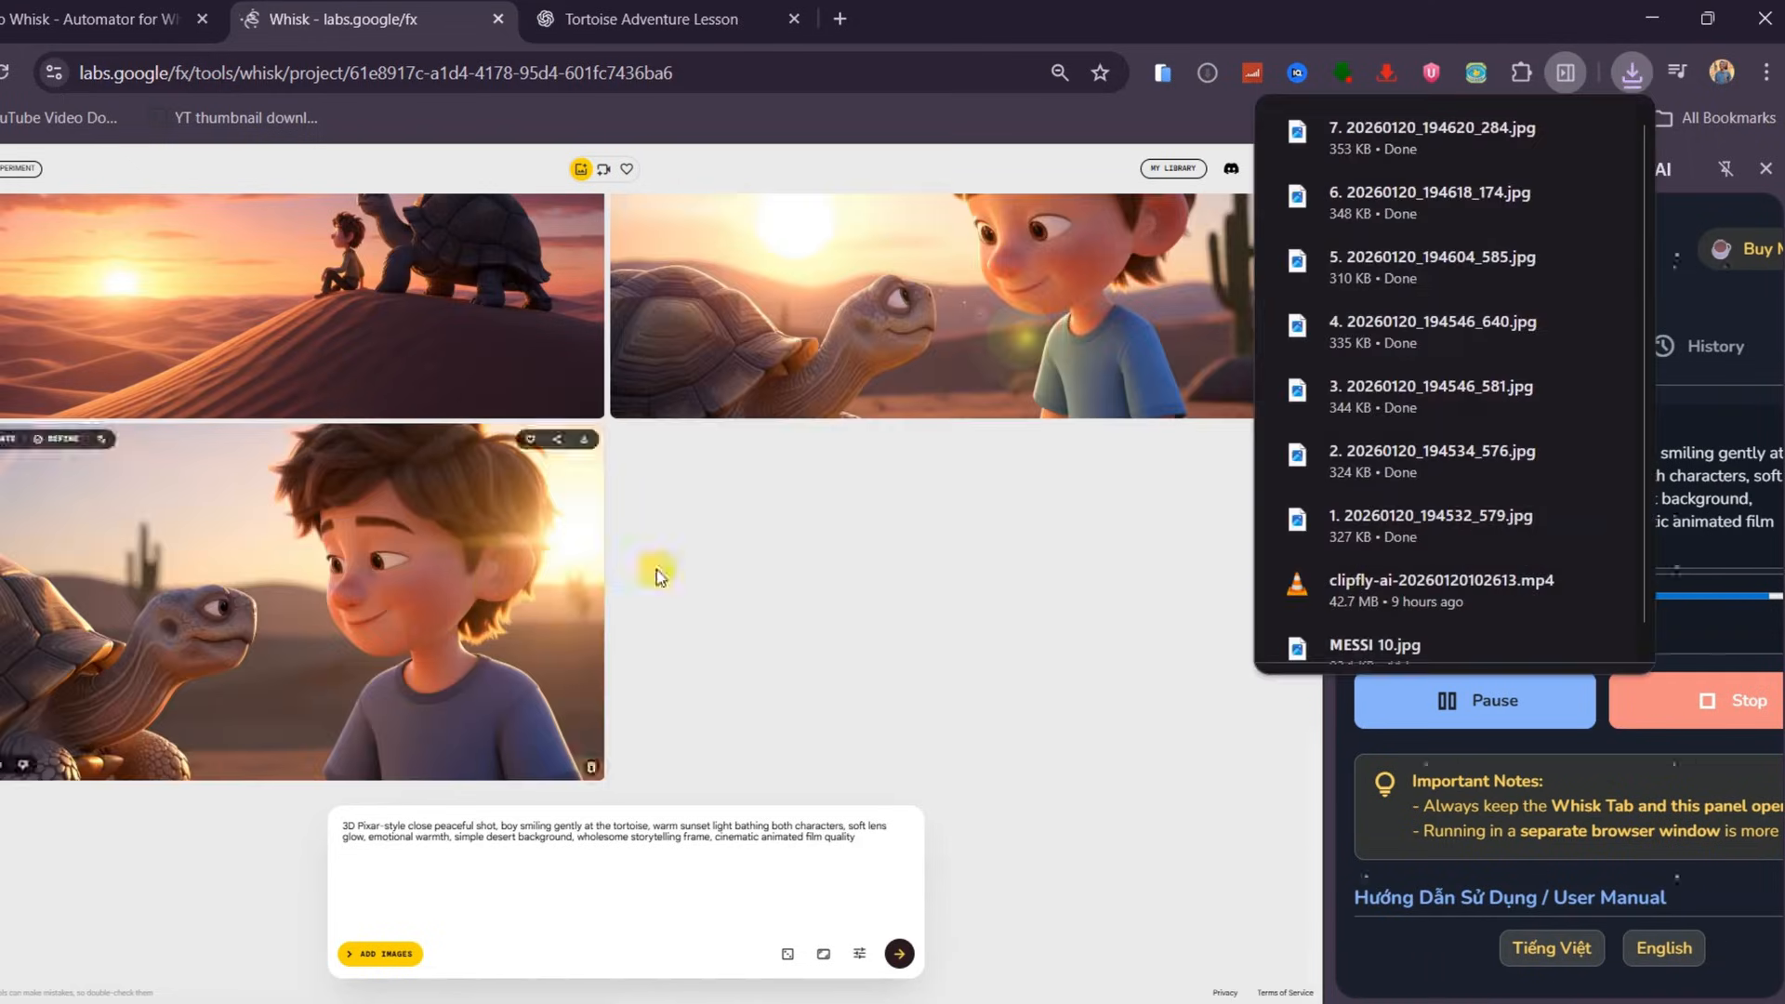
{"action": "scroll", "coordinate": [664, 498], "scroll_direction": "down", "scroll_amount": 8}
{"action": "scroll", "coordinate": [796, 411], "scroll_direction": "up", "scroll_amount": 3}
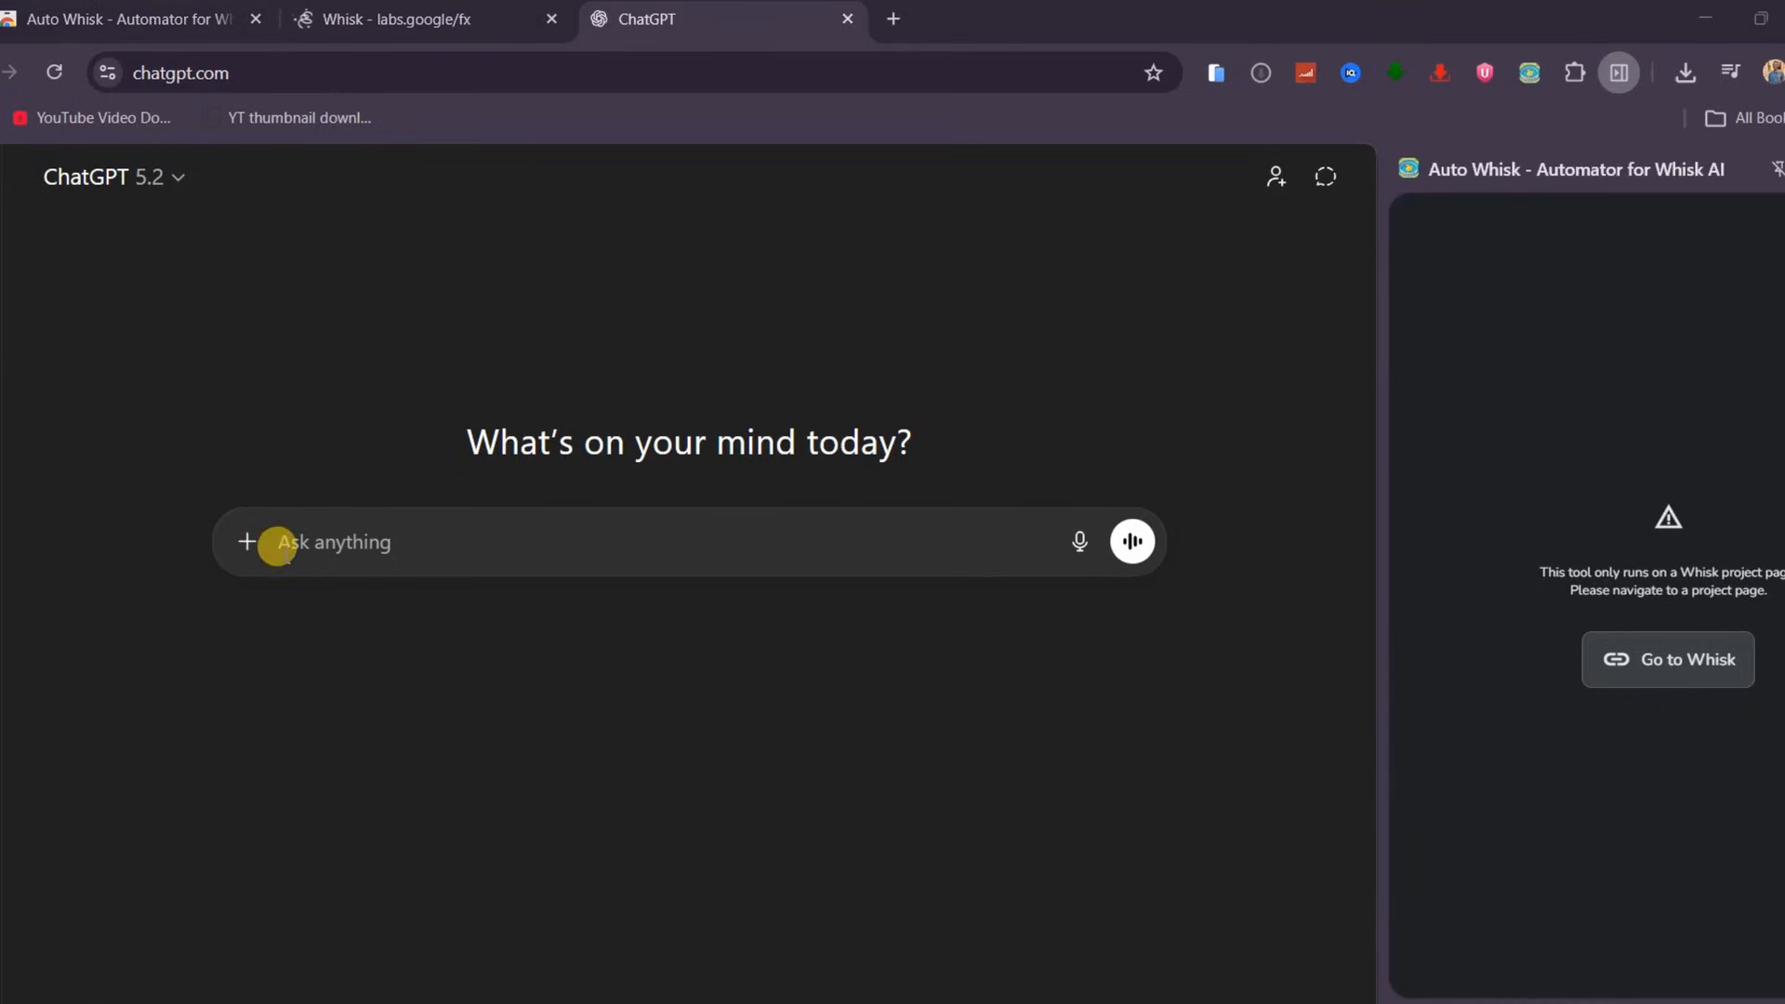
Paste and send a ChatGPT prompt asking for a short 3D Pixar-style story about a boy and his pet tortoise in the desert
{"action": "type", "text": "Create a short, simple, and visual story about a young boy and his pet tortoise going on an adventure in the desert. The story should work well for a faceless video format, have a clear beginning, middle, and end, and include a gentle life lesson. Write it in a cinematic yet simple narration style suitable for all ages, set in a 3D Pixar-style world."}
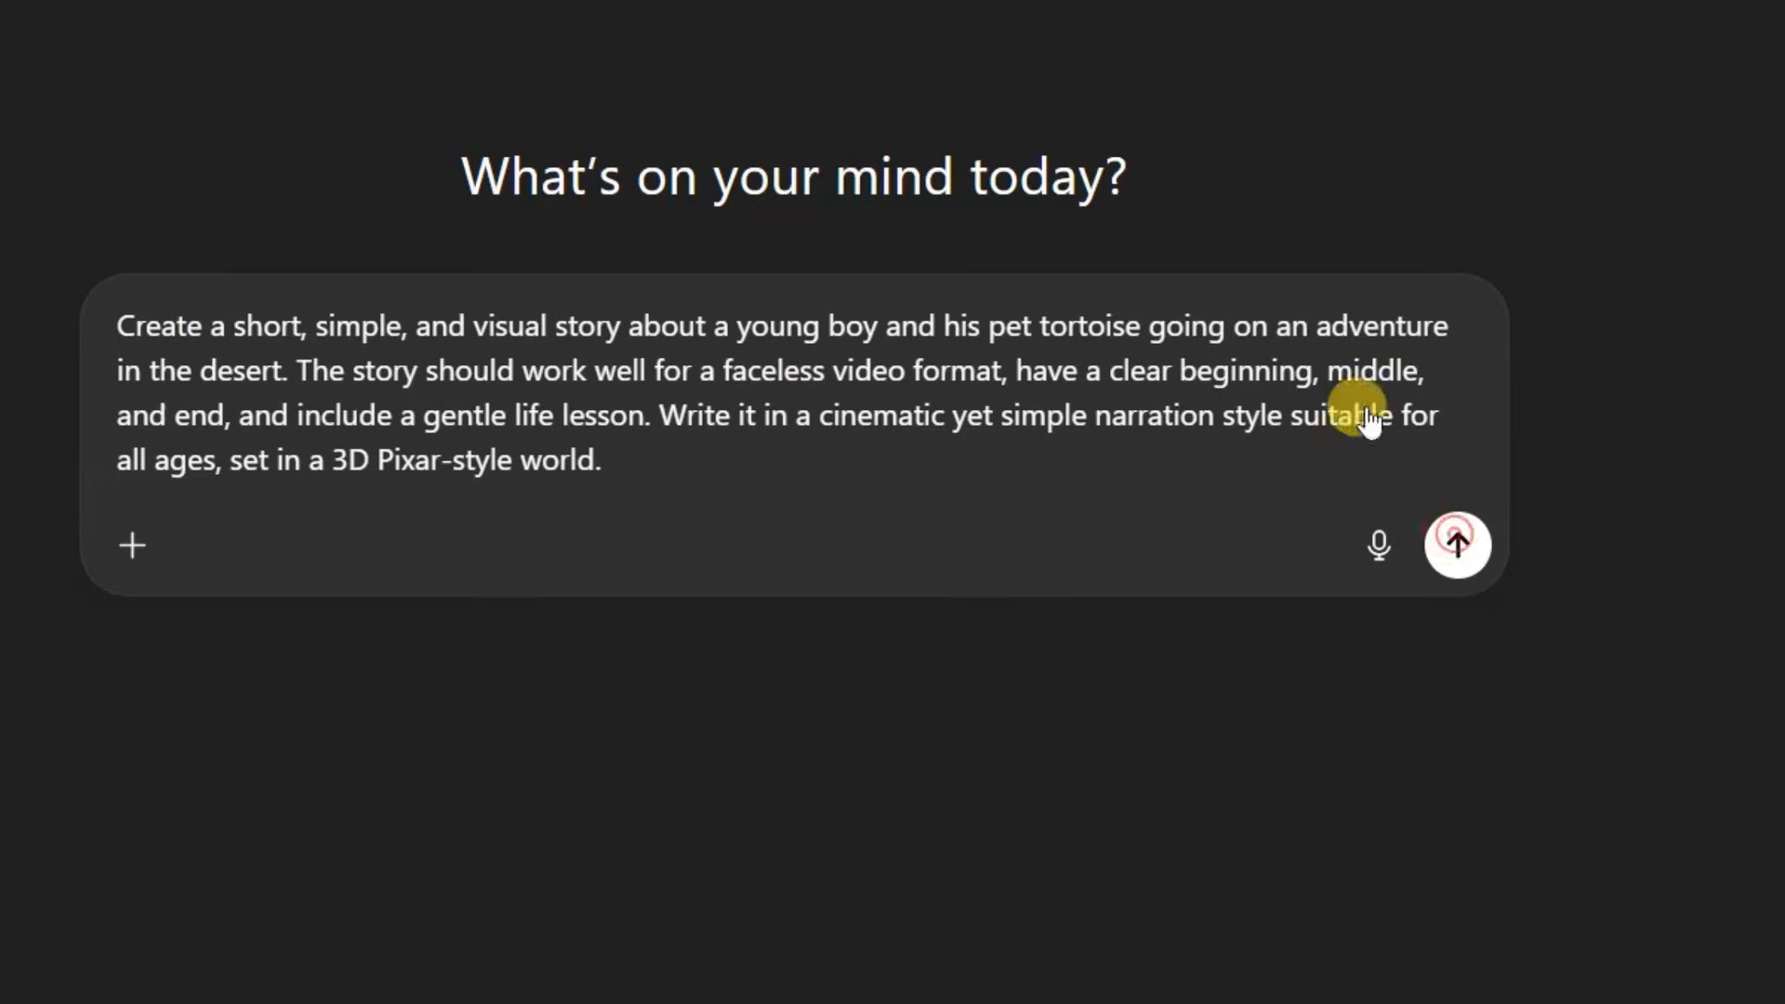
{"action": "left_click", "coordinate": [1457, 544]}
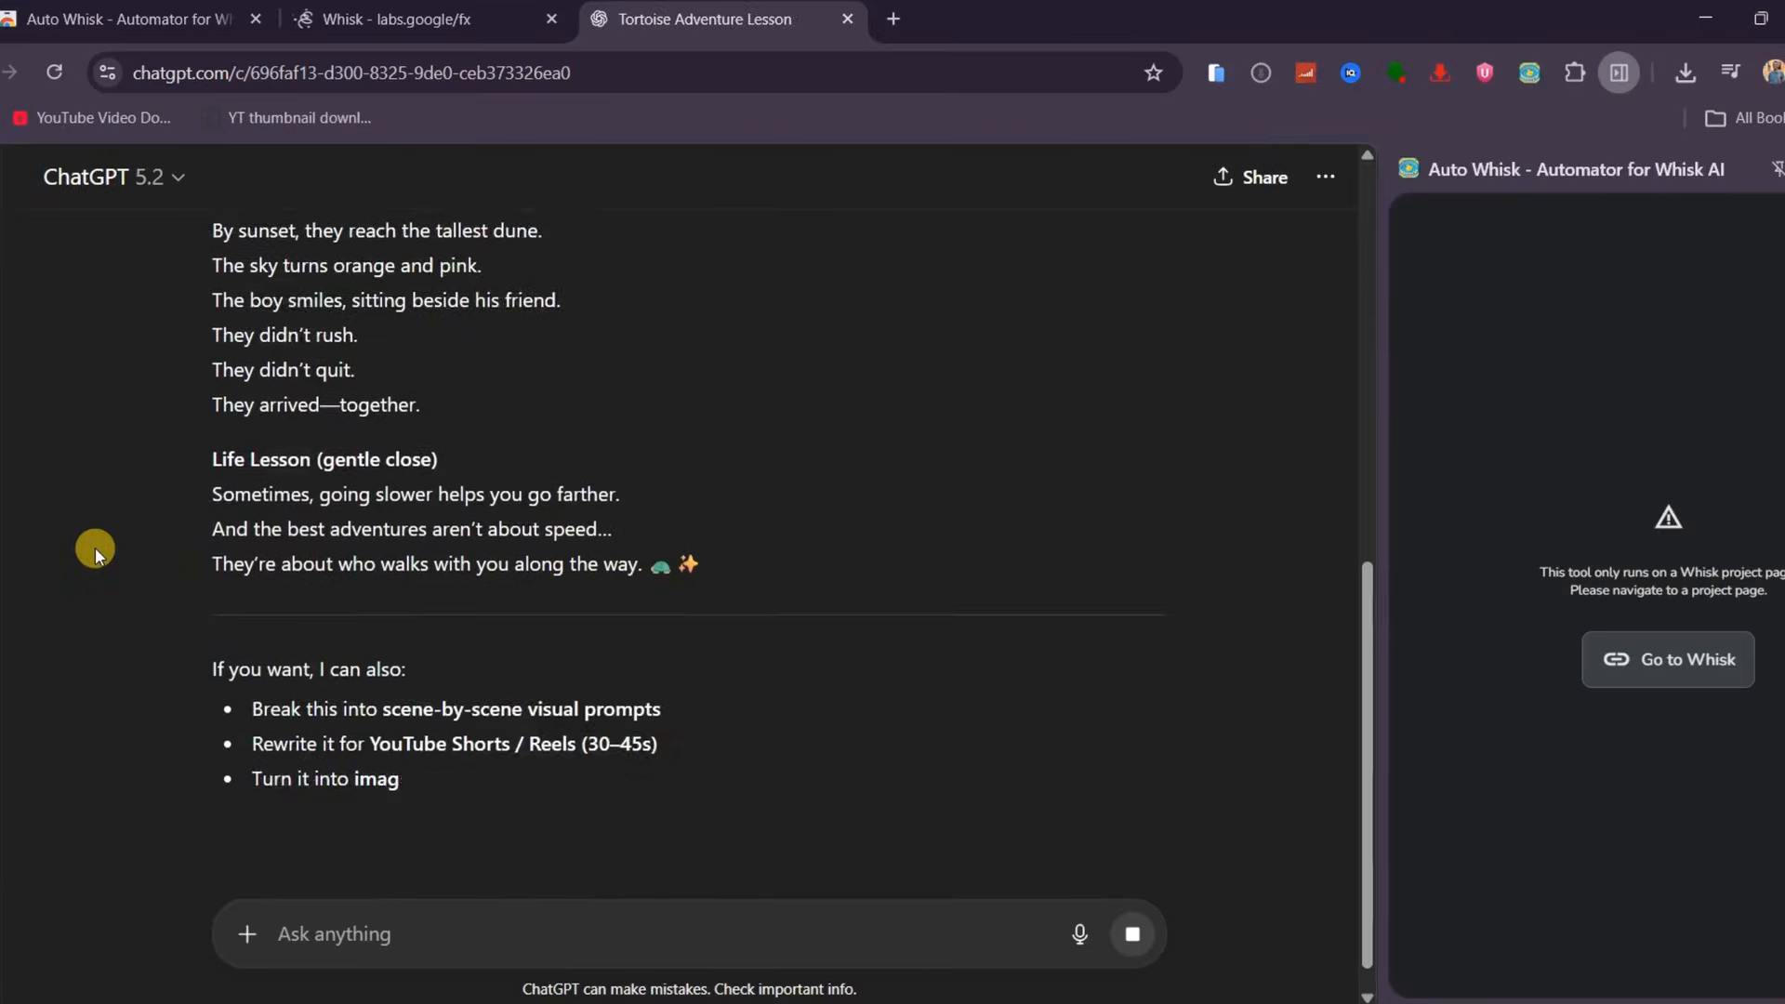
Paste and send a follow-up asking ChatGPT to convert the story into numbered scene-based 3D Pixar image prompts
{"action": "scroll", "coordinate": [95, 549], "scroll_direction": "up", "scroll_amount": 4}
{"action": "left_click", "coordinate": [275, 928]}
{"action": "type", "text": "Convert the story into clear scene-based image prompts. Break the story into numbered scenes, and for each scene include the matching line of narration followed by a concise but vivid image prompt in 3D Pixar style. Focus on desert landscapes, warm lighting, expressive emotions, cinematic angles, and consistent character appearance for both the boy and his tortoise."}
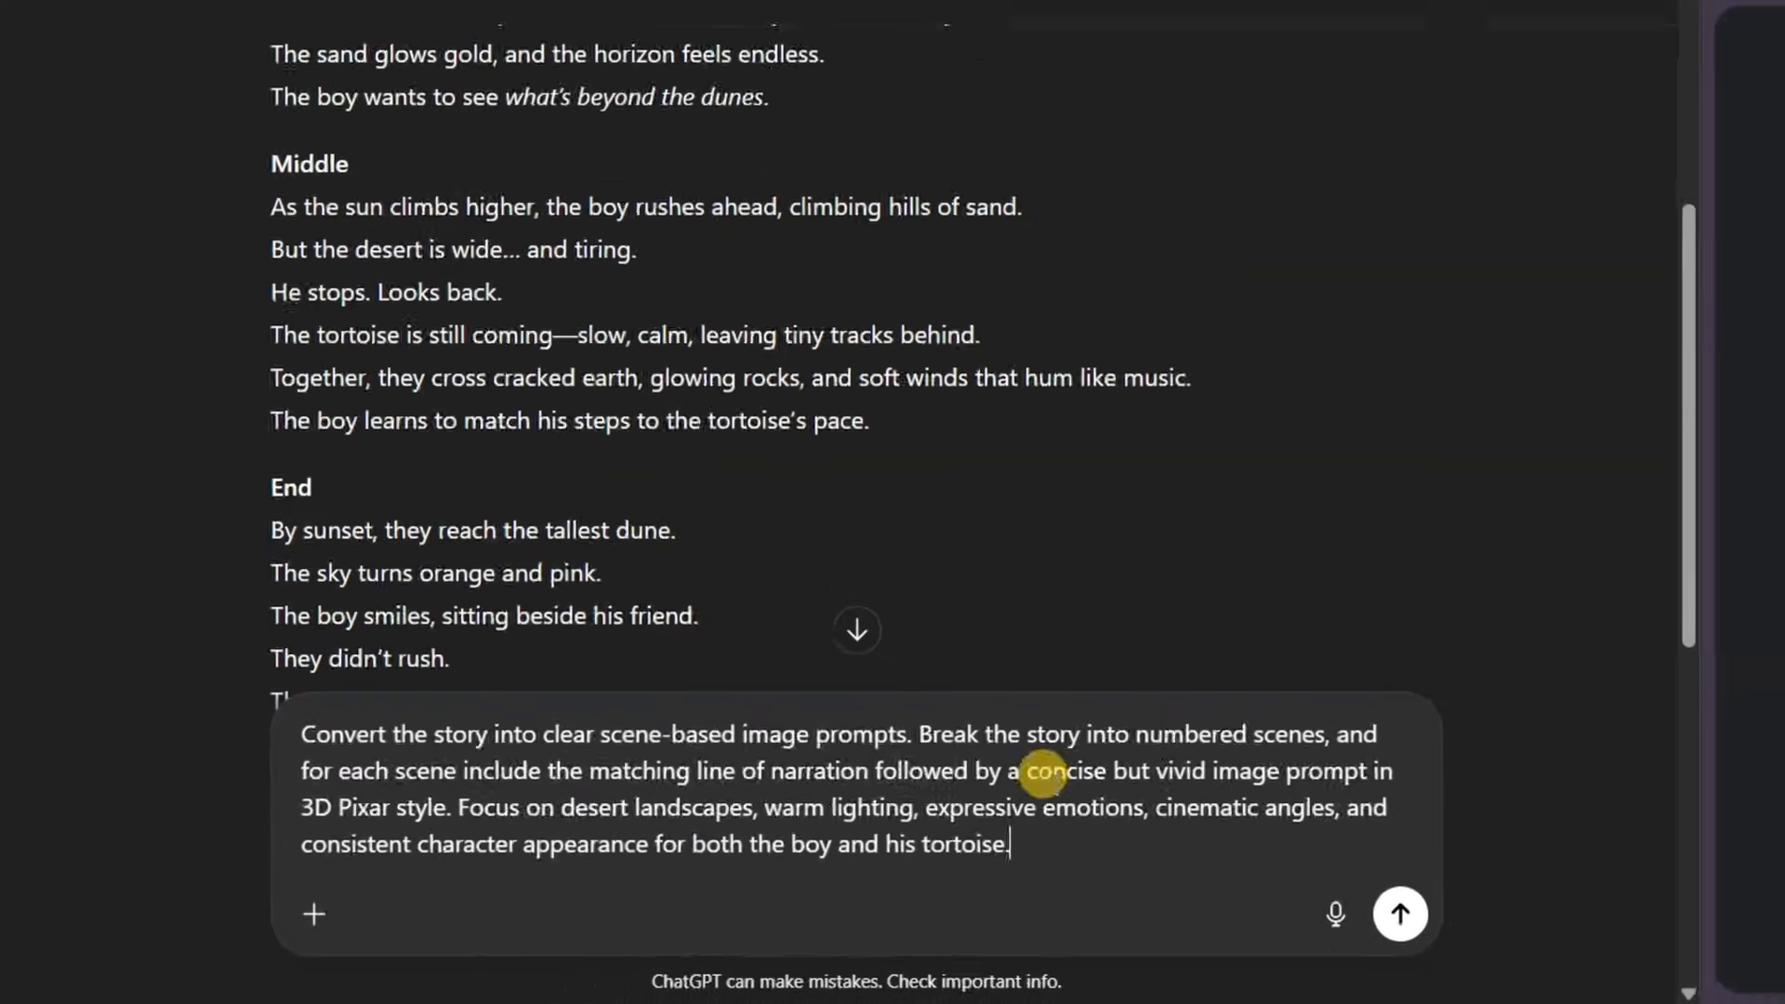
{"action": "left_click", "coordinate": [1388, 915]}
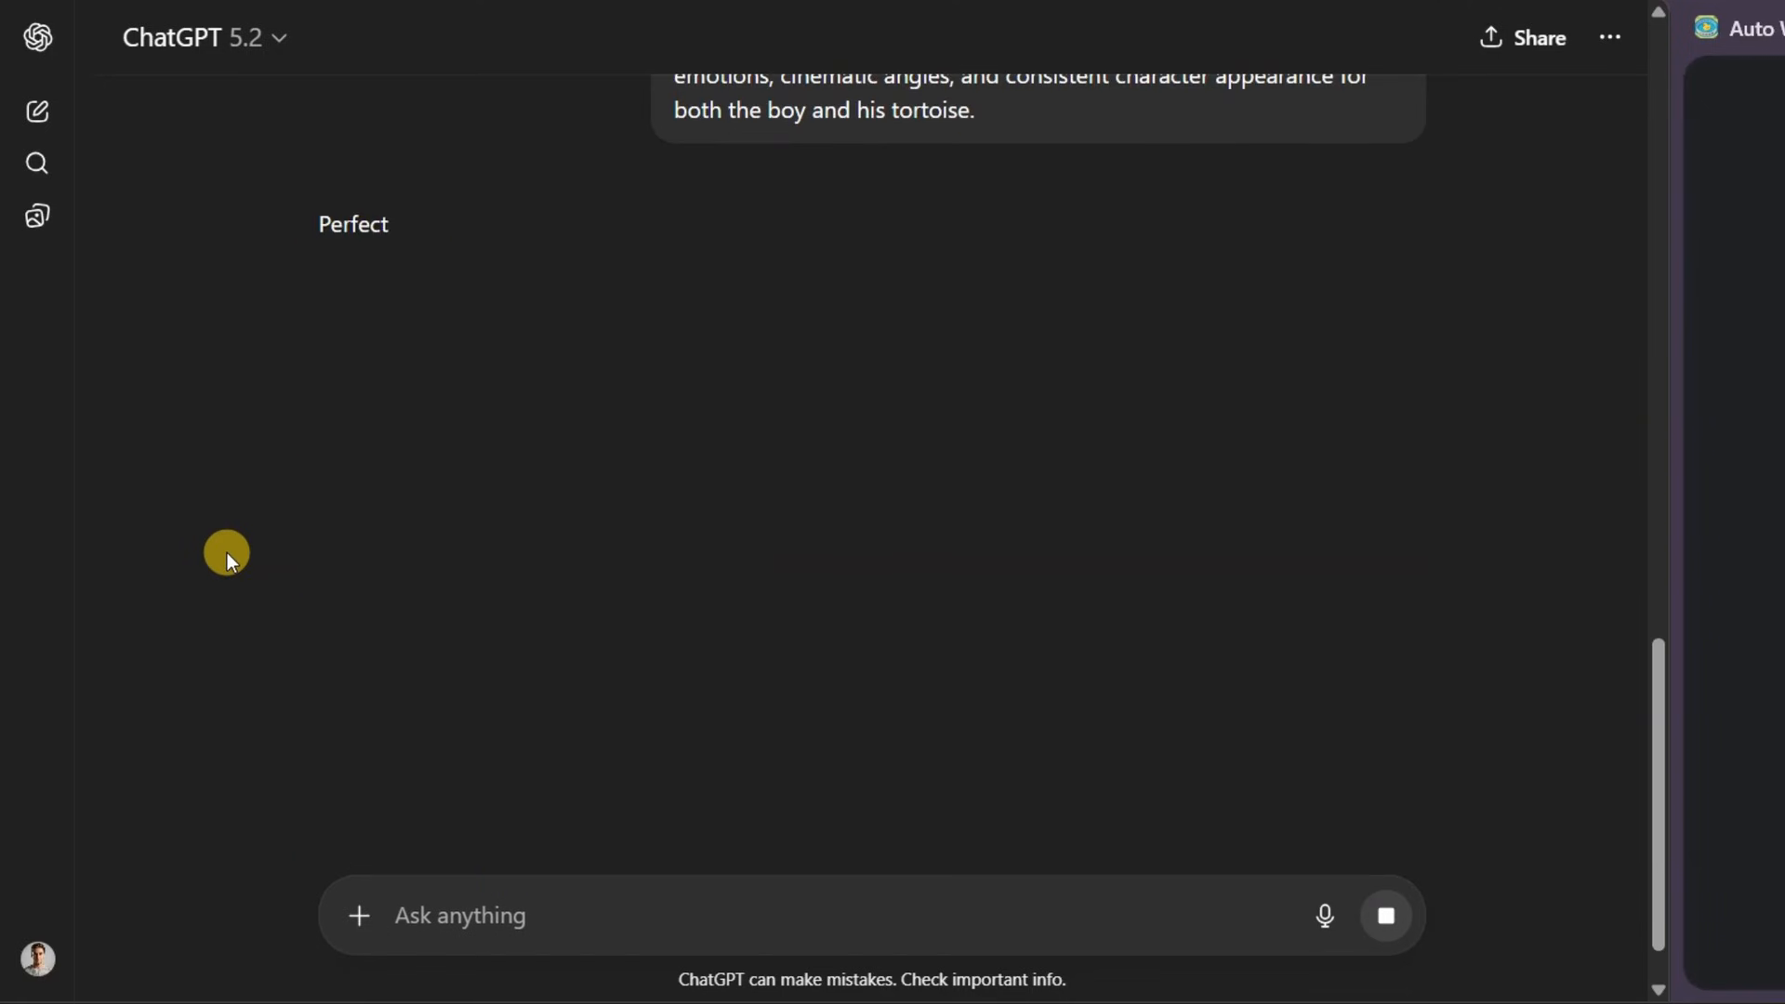
Ask ChatGPT to "extract only image prompts as a plain file without scene lables"
{"action": "scroll", "coordinate": [248, 497], "scroll_direction": "down", "scroll_amount": 1}
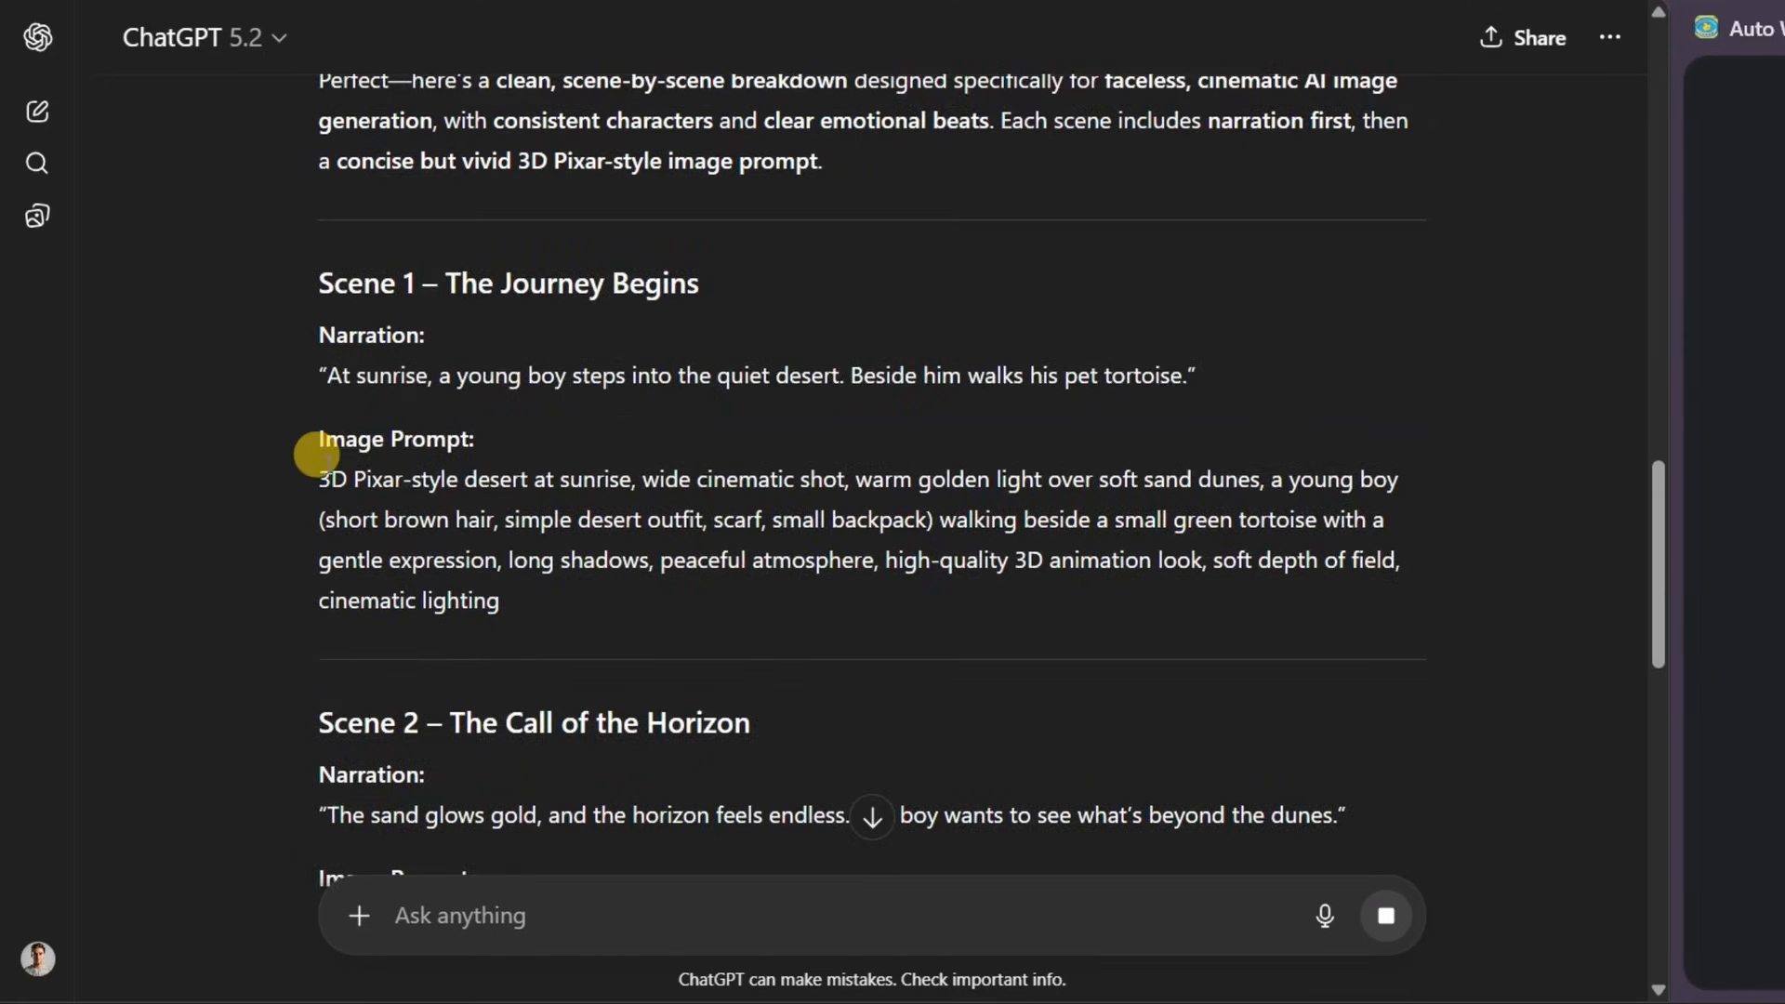
{"action": "scroll", "coordinate": [538, 350], "scroll_direction": "down", "scroll_amount": 20}
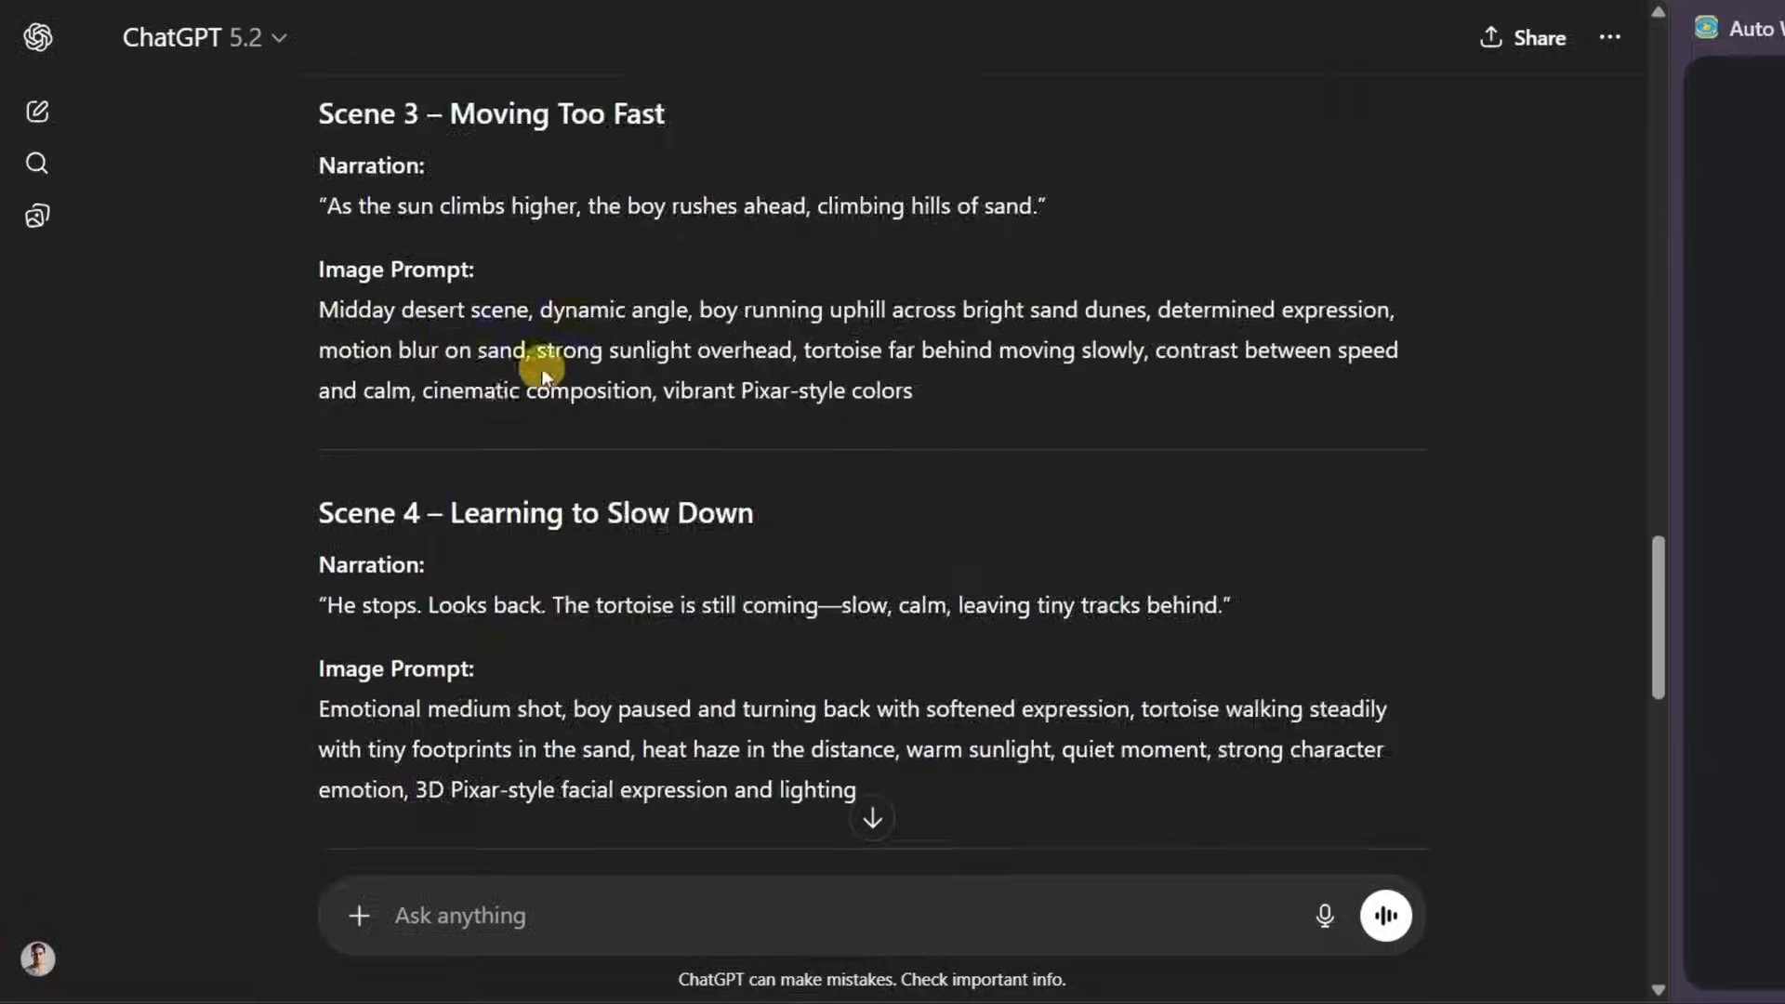
{"action": "left_click", "coordinate": [458, 912]}
{"action": "type", "text": "extract only image prompts as a plain file without scene lables"}
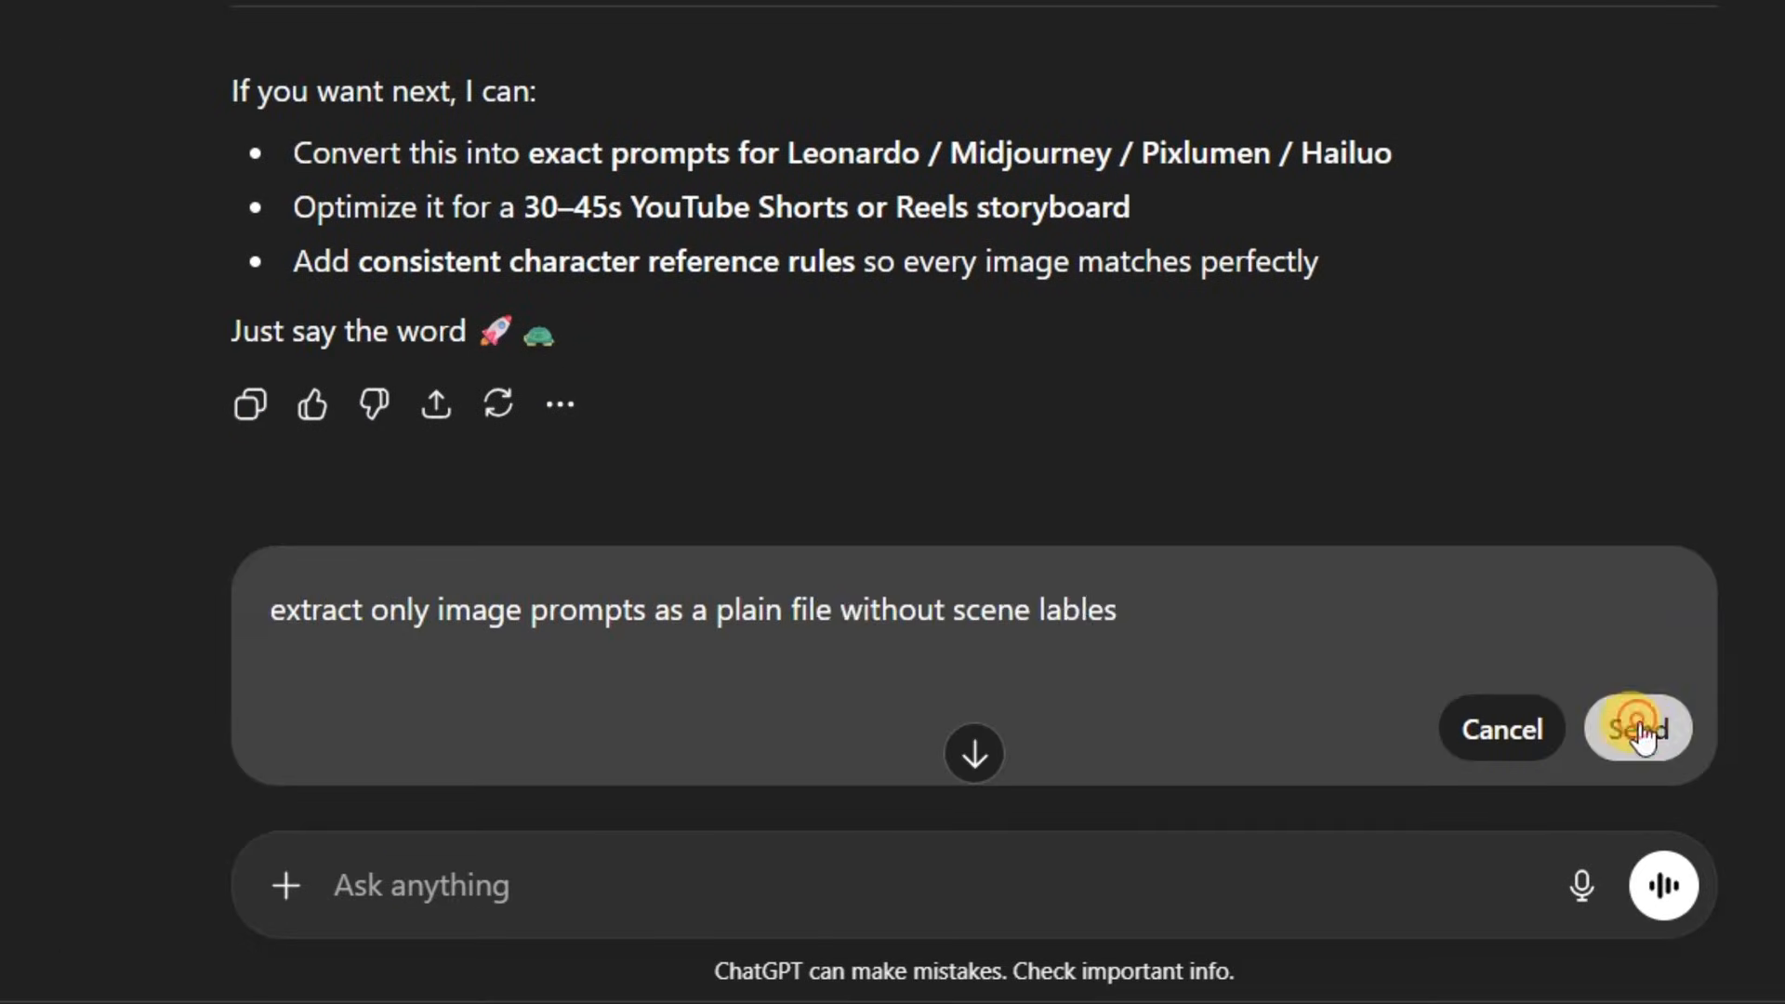
{"action": "left_click", "coordinate": [1640, 735]}
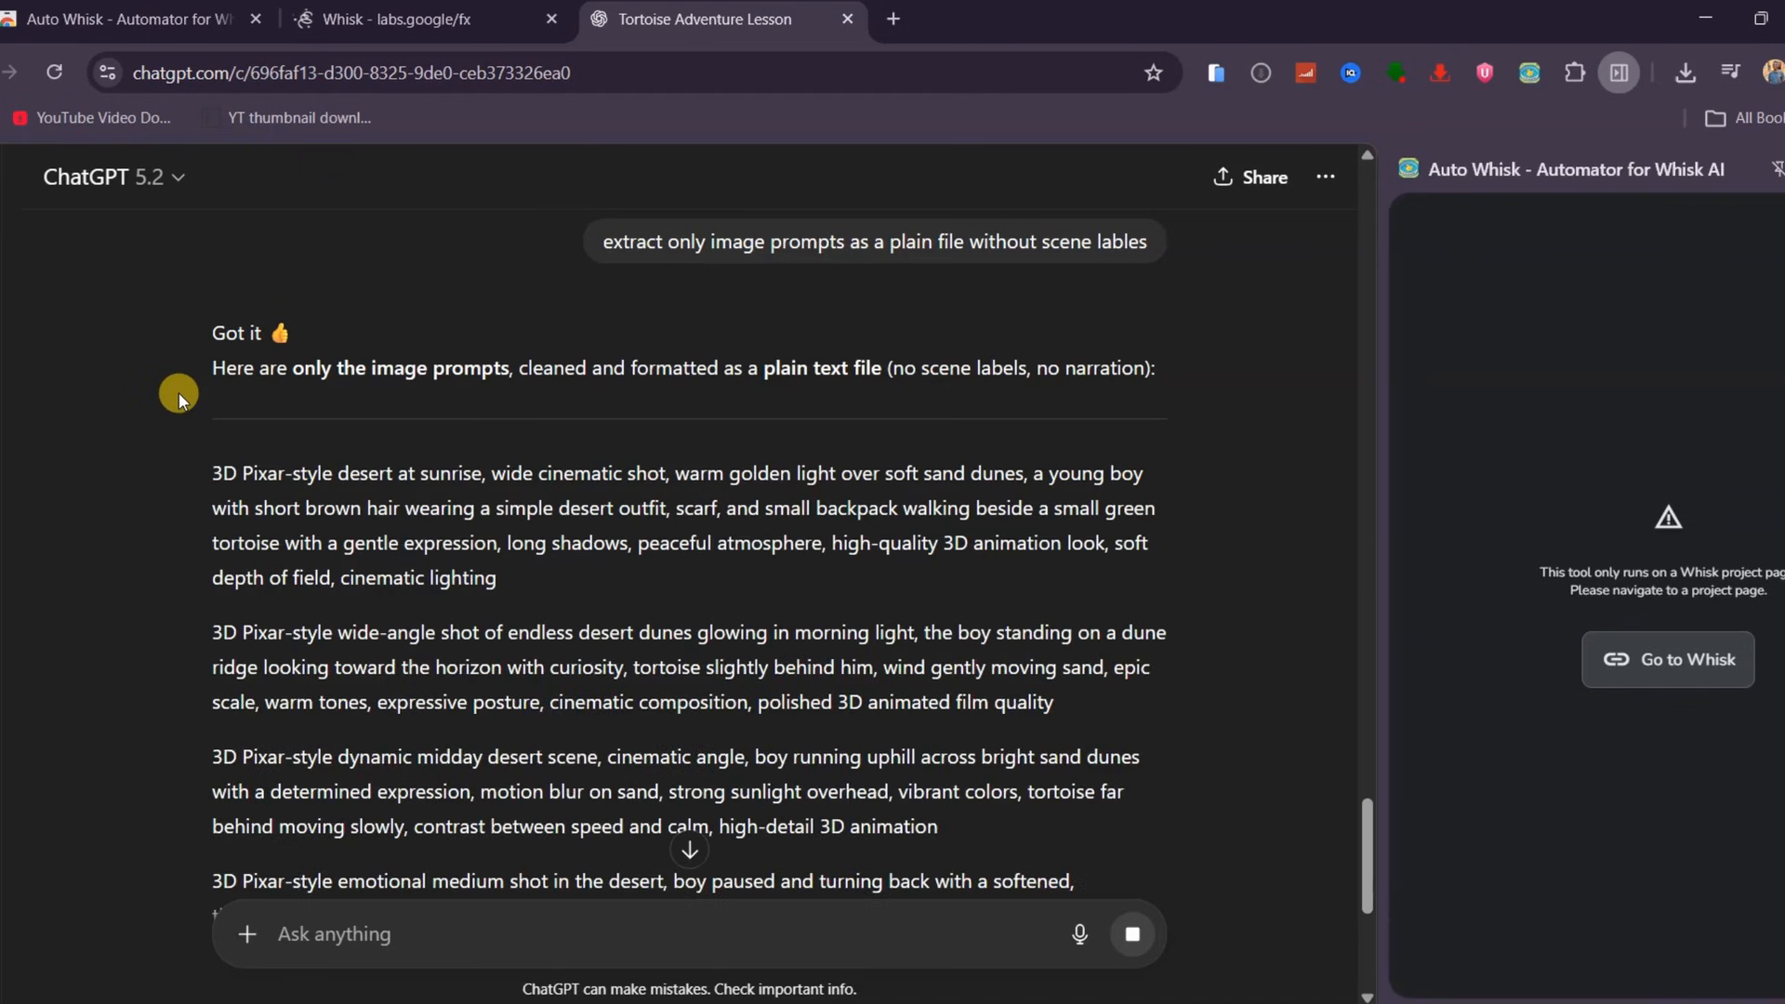
Copy all extracted image prompts and paste them into the Auto Whisk prompt list
{"action": "scroll", "coordinate": [178, 392], "scroll_direction": "down", "scroll_amount": 2}
{"action": "left_click_drag", "start_coordinate": [209, 346], "coordinate": [503, 993]}
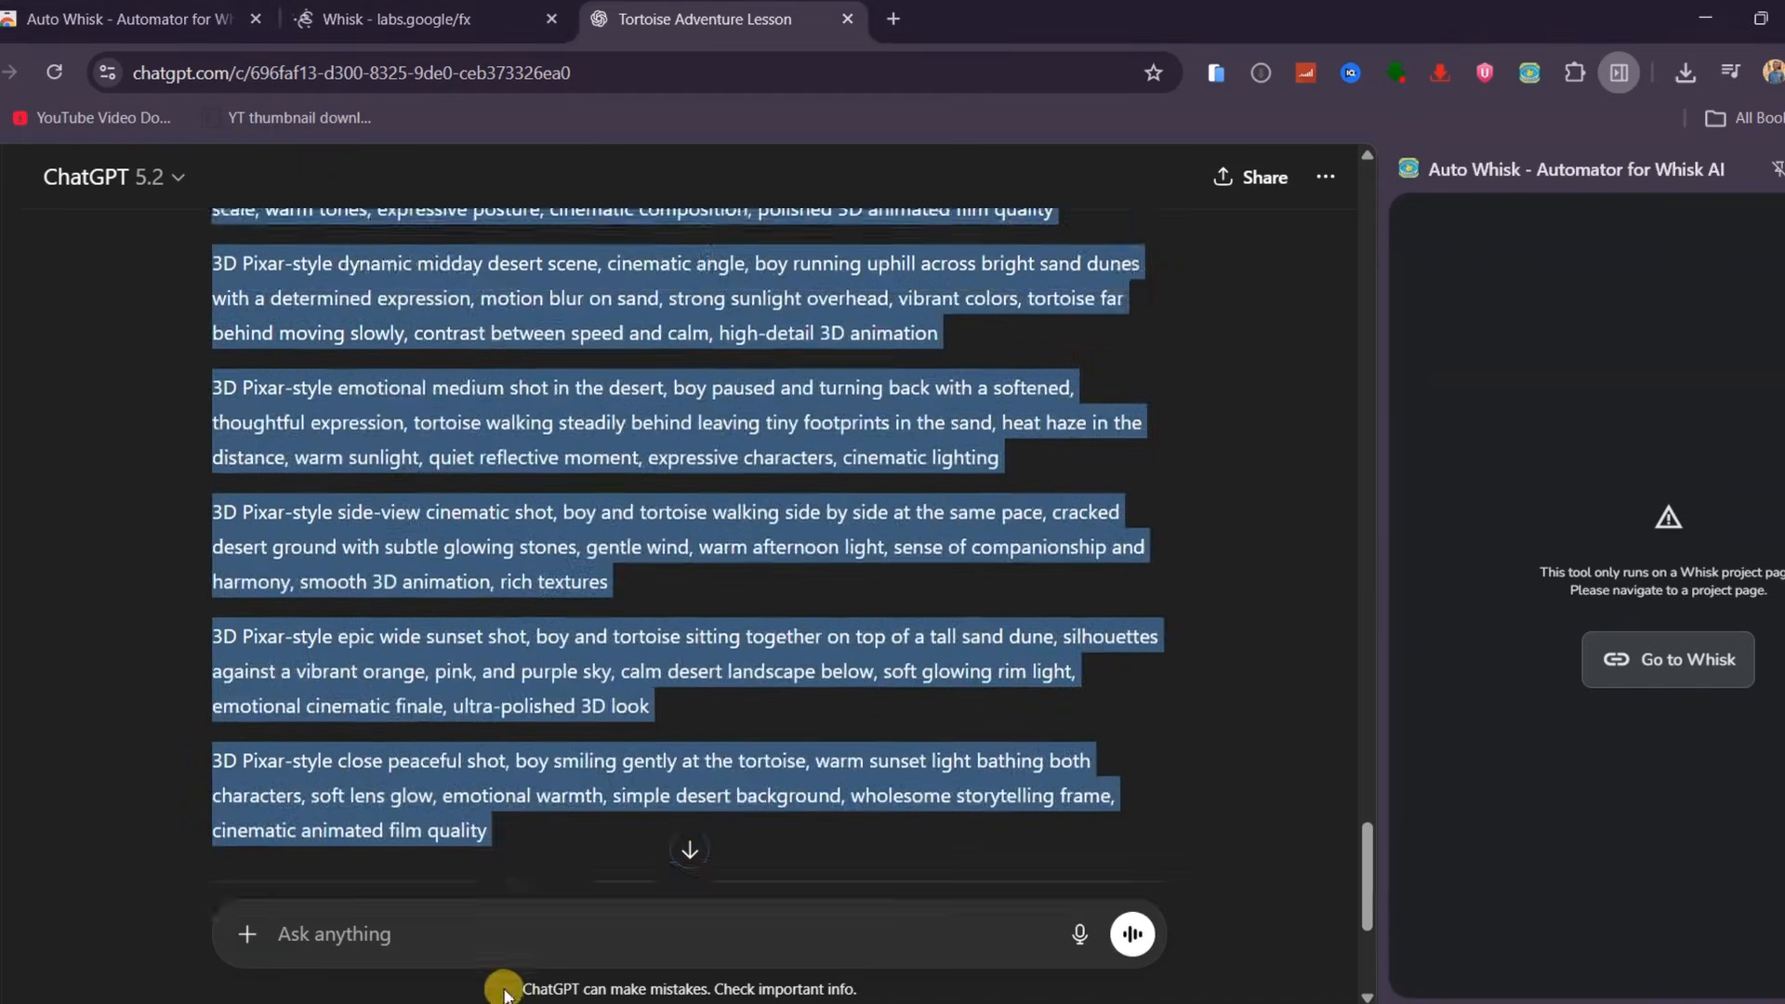
{"action": "left_click", "coordinate": [1469, 538]}
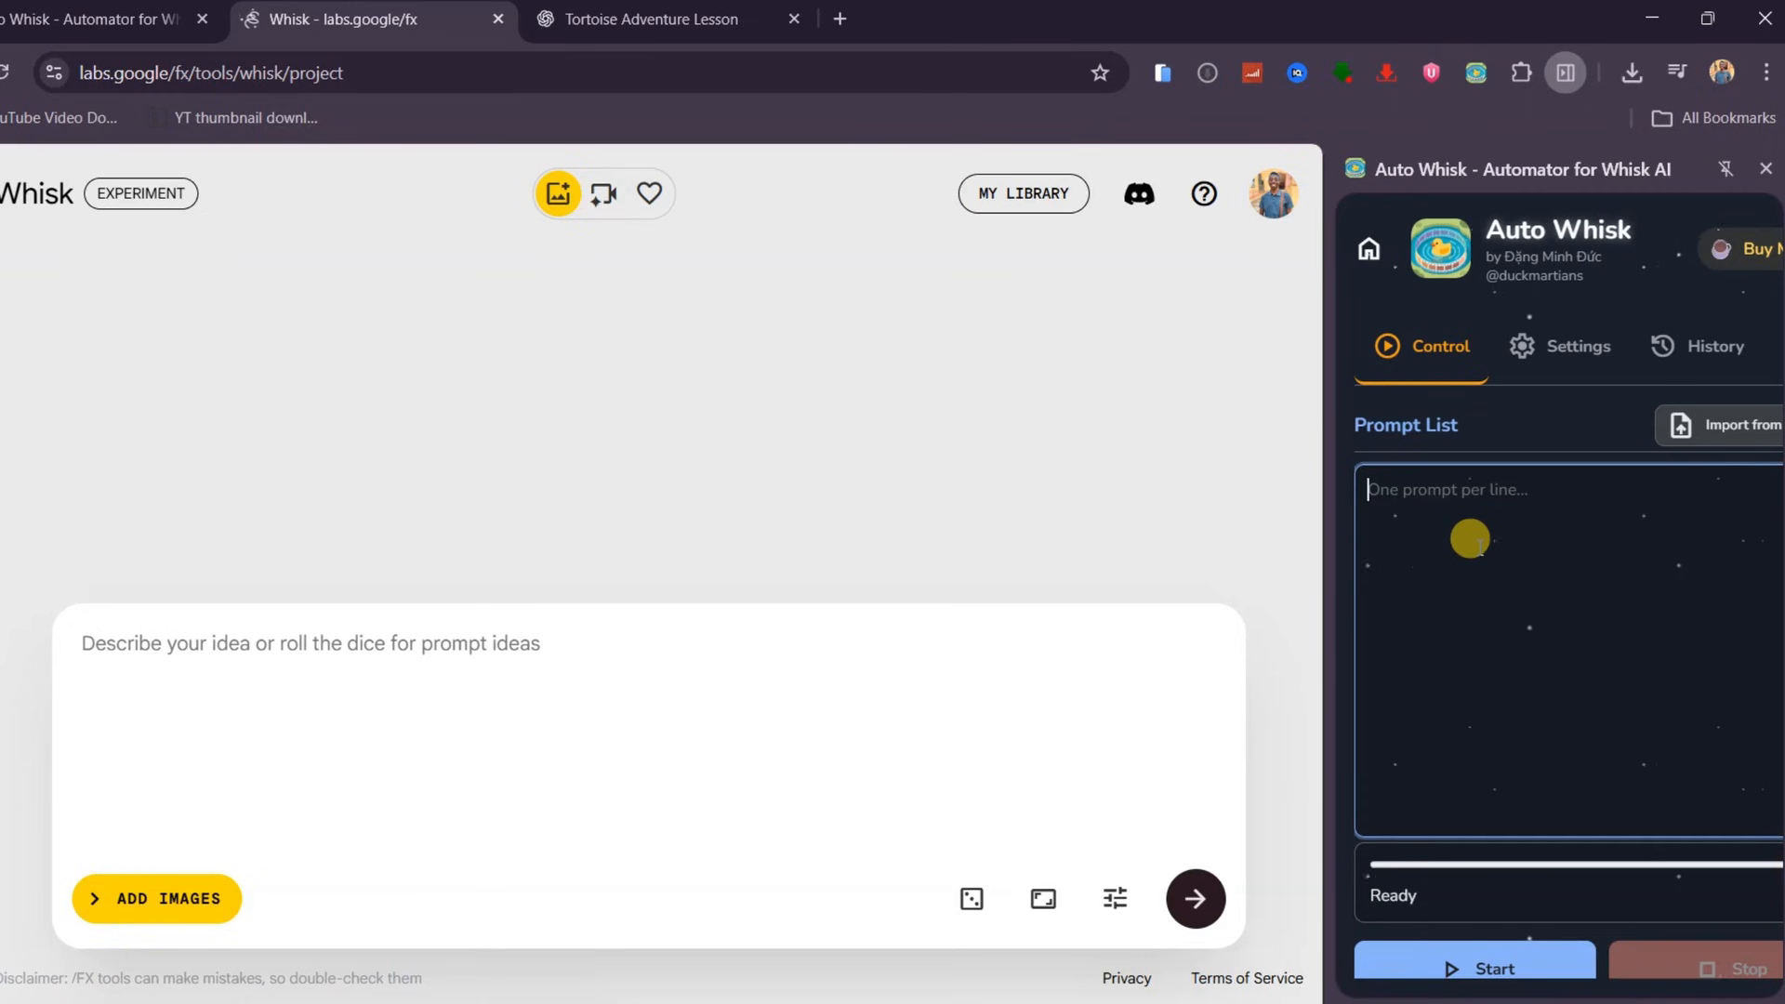
{"action": "key", "text": "ctrl+v"}
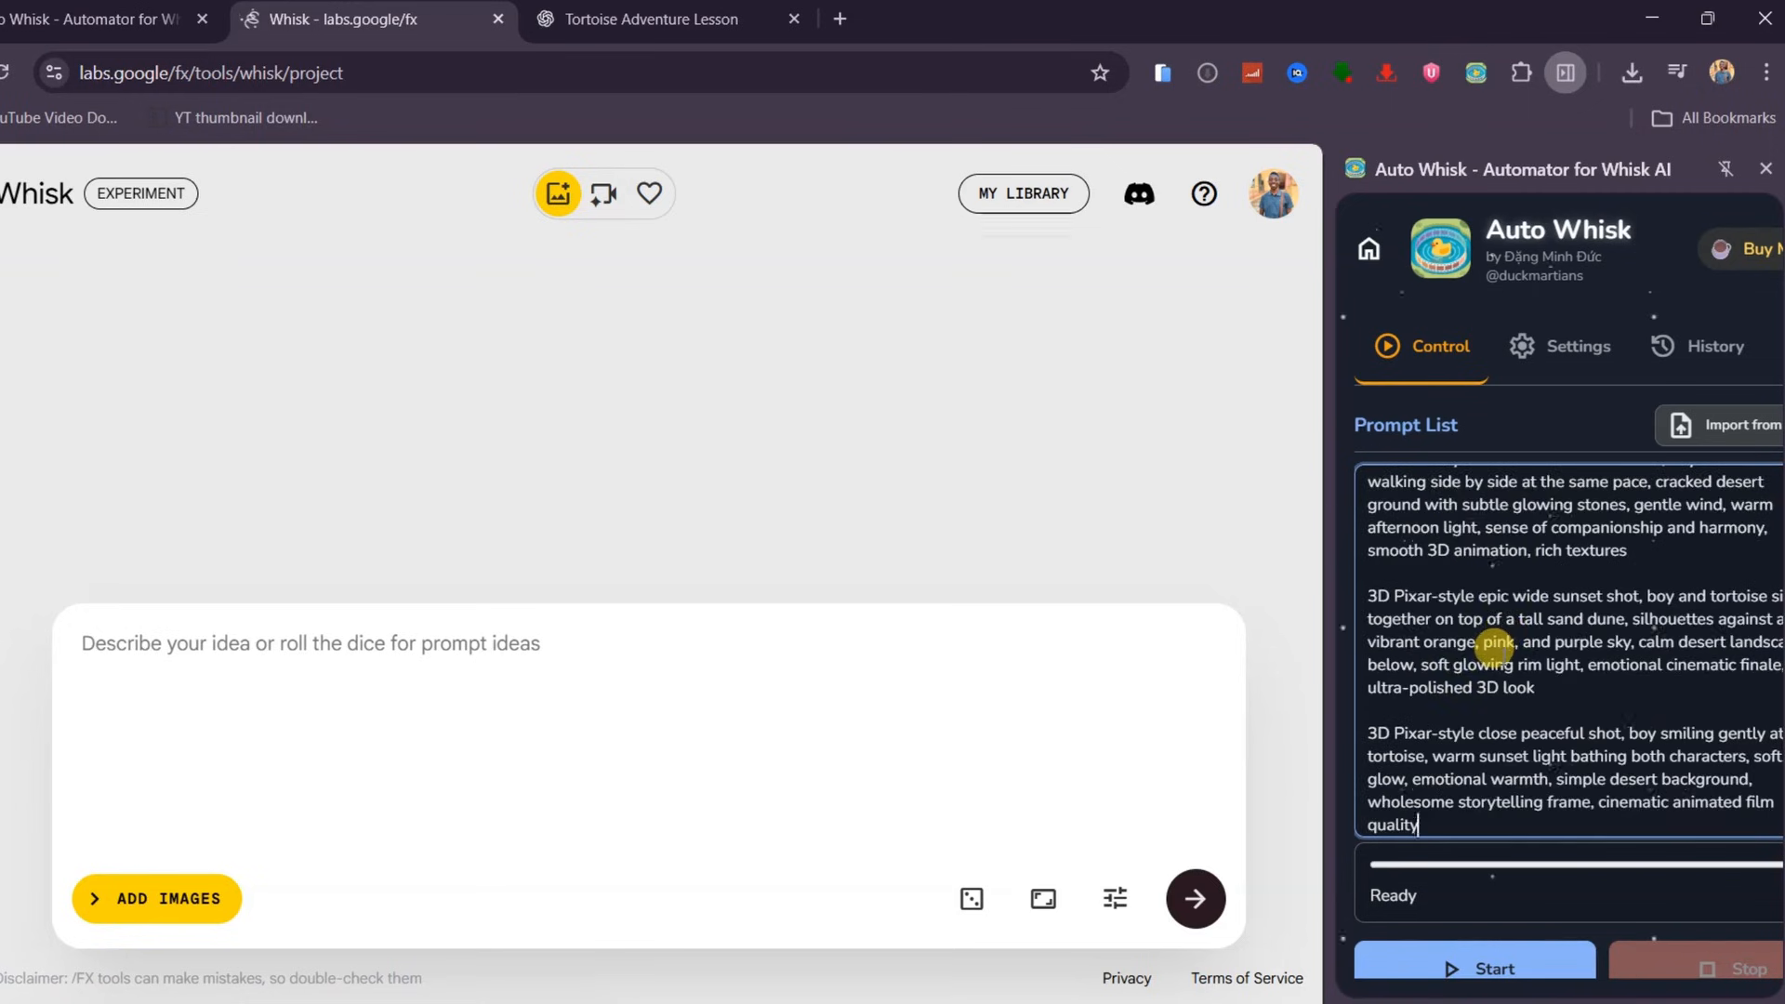
{"action": "scroll", "coordinate": [1494, 646], "scroll_direction": "up", "scroll_amount": 10}
{"action": "scroll", "coordinate": [1347, 758], "scroll_direction": "down", "scroll_amount": 5}
{"action": "left_click", "coordinate": [1375, 700]}
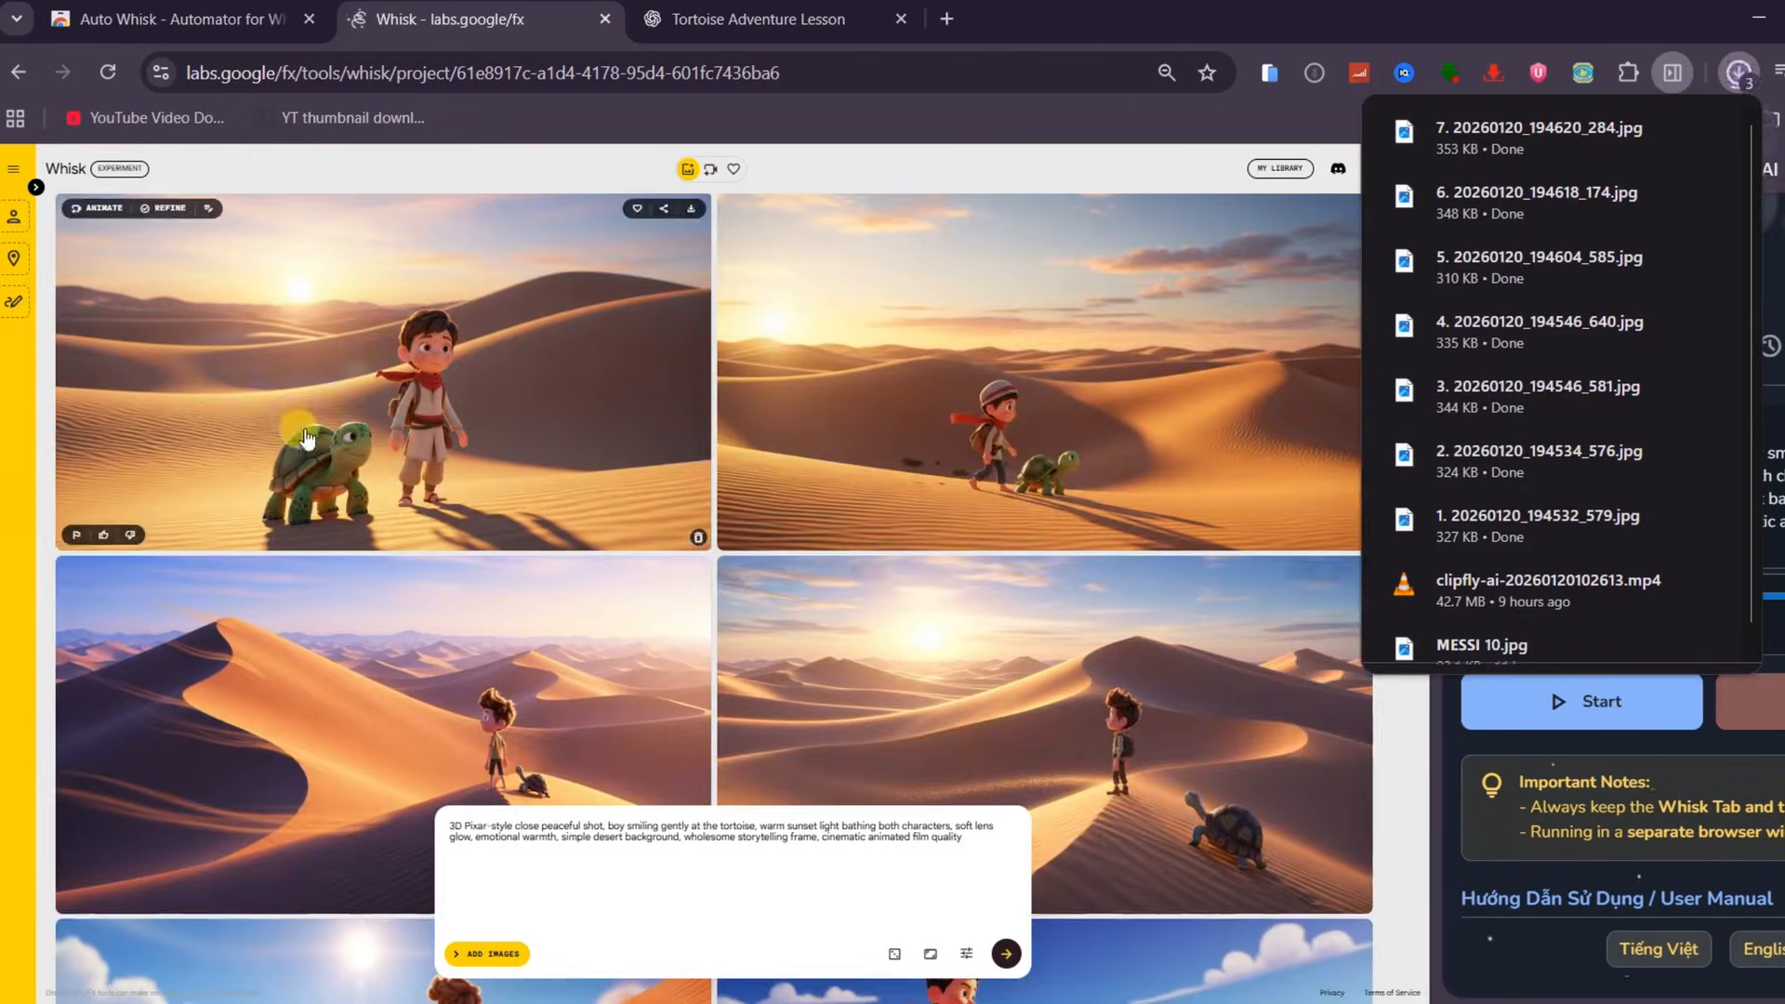
Review the batch of generated images in the Whisk project
{"action": "key", "text": "ctrl+0"}
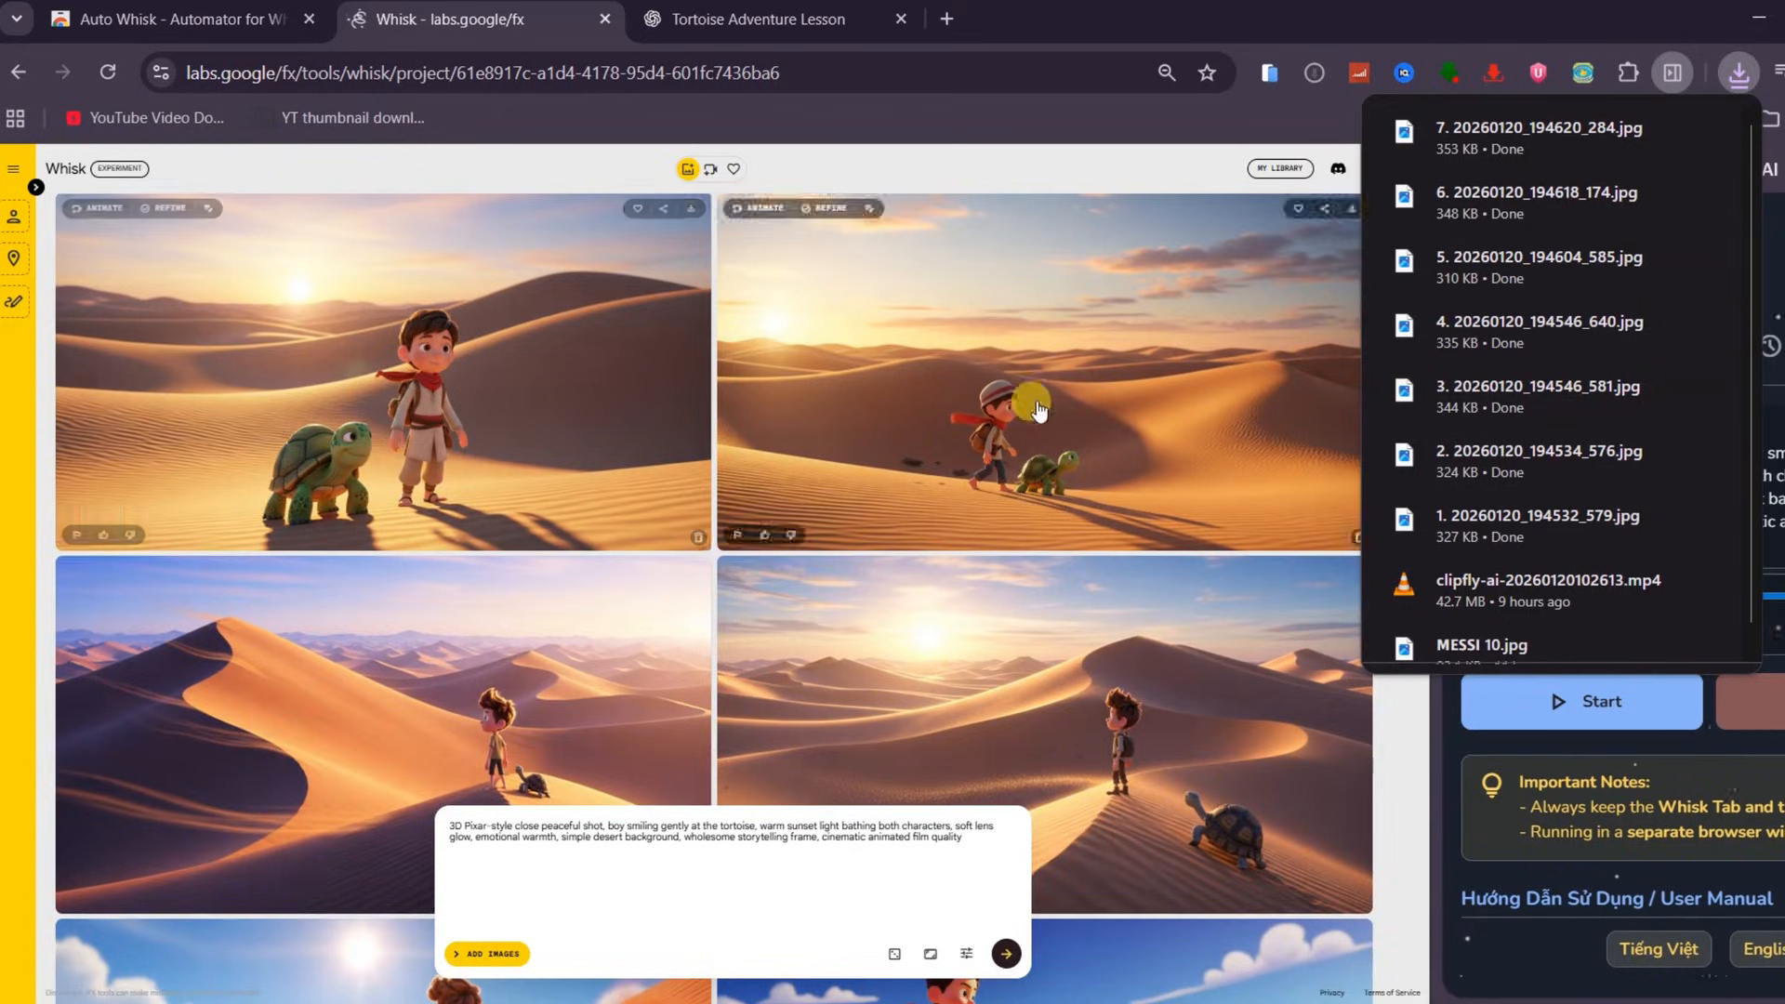
{"action": "key", "text": "ctrl+0"}
{"action": "scroll", "coordinate": [768, 476], "scroll_direction": "down", "scroll_amount": 10}
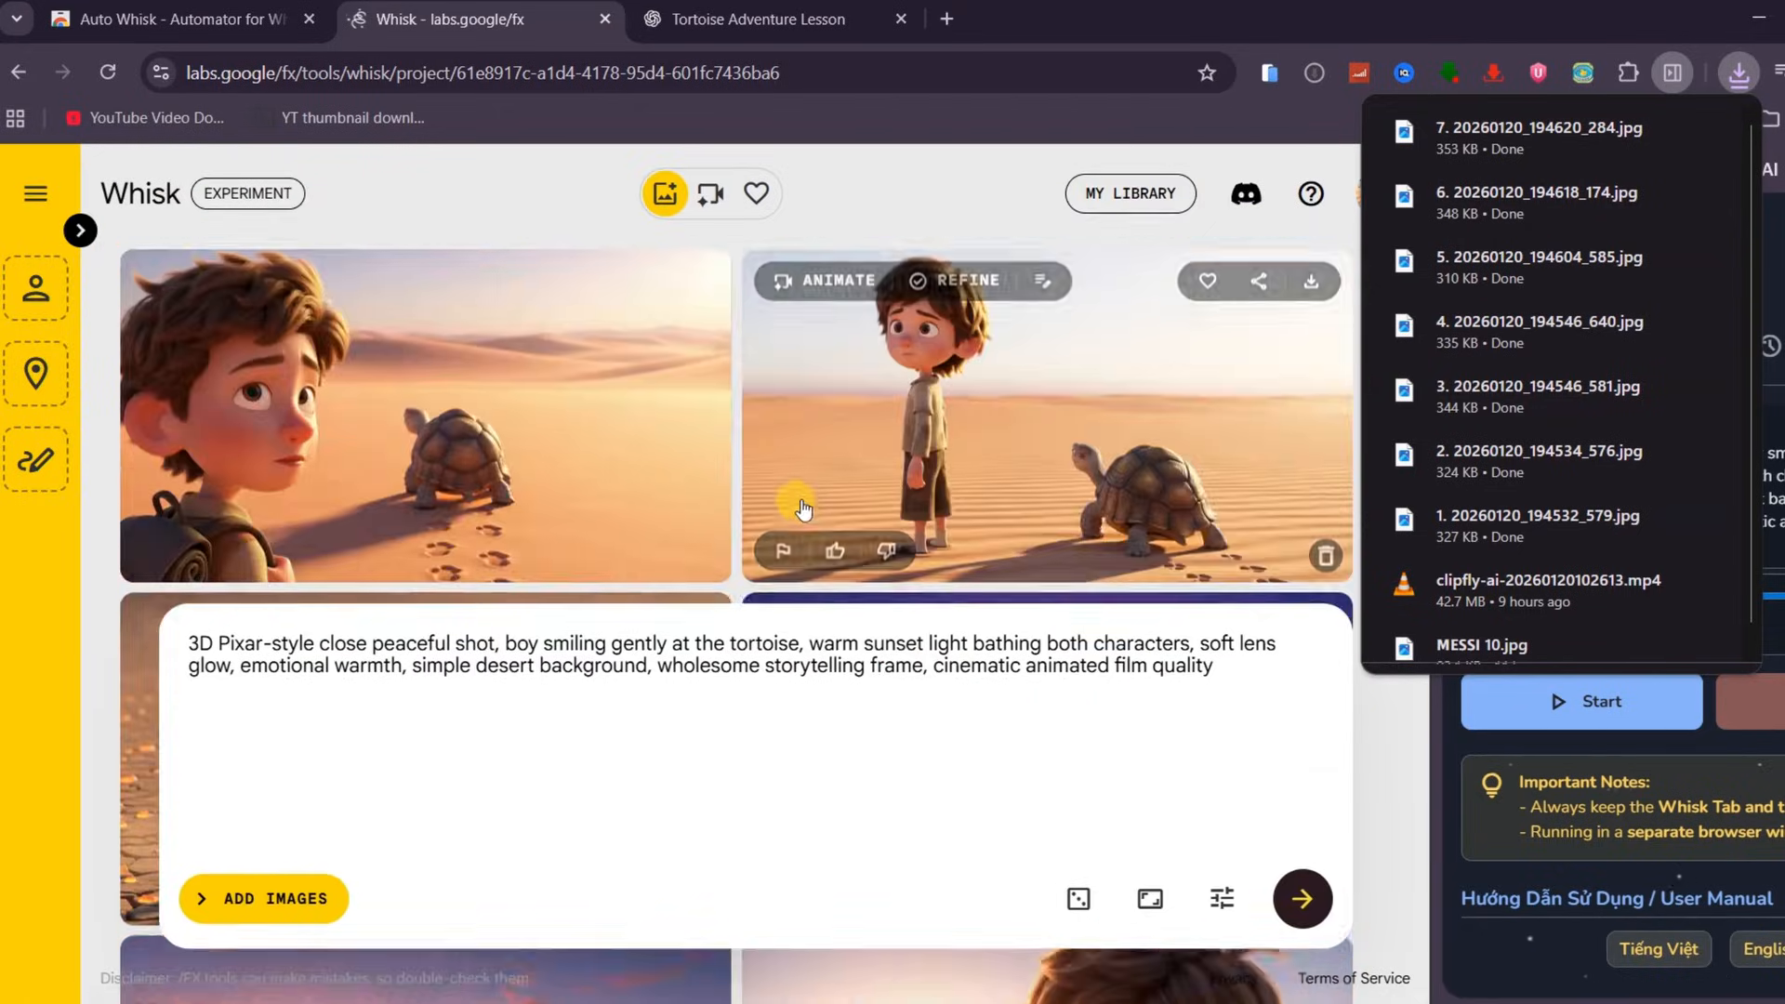
{"action": "scroll", "coordinate": [818, 465], "scroll_direction": "down", "scroll_amount": 5}
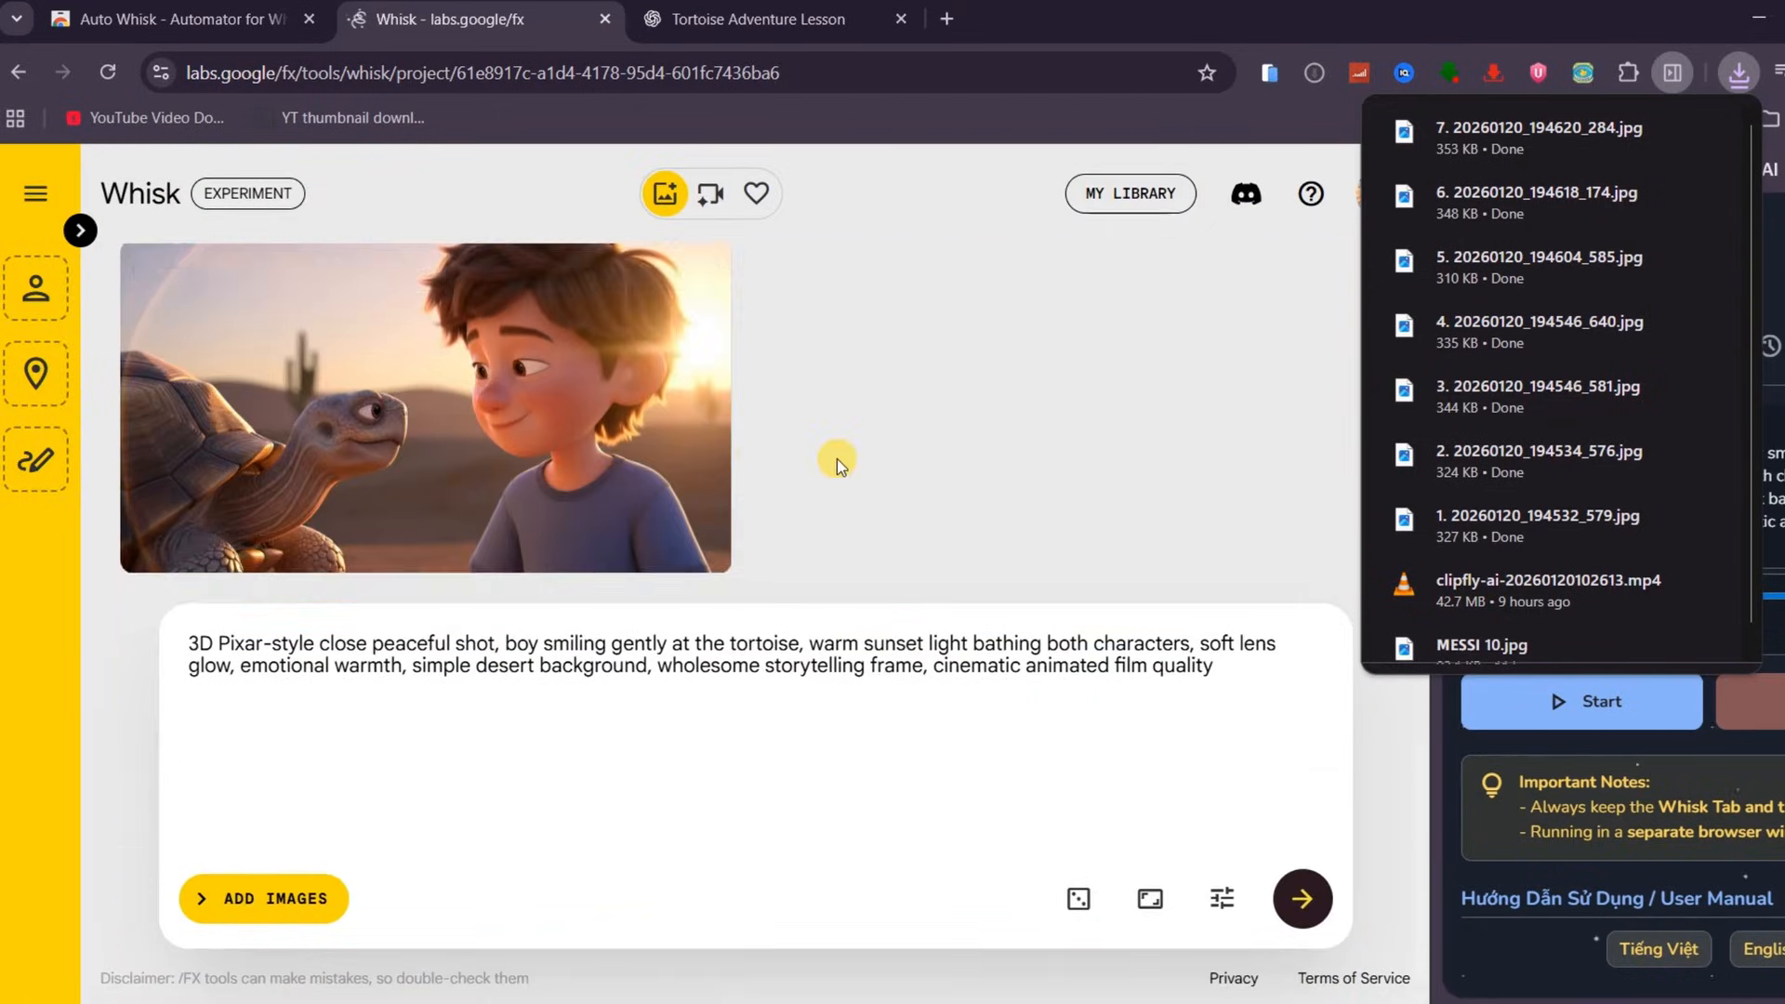
{"action": "scroll", "coordinate": [850, 461], "scroll_direction": "up", "scroll_amount": 5}
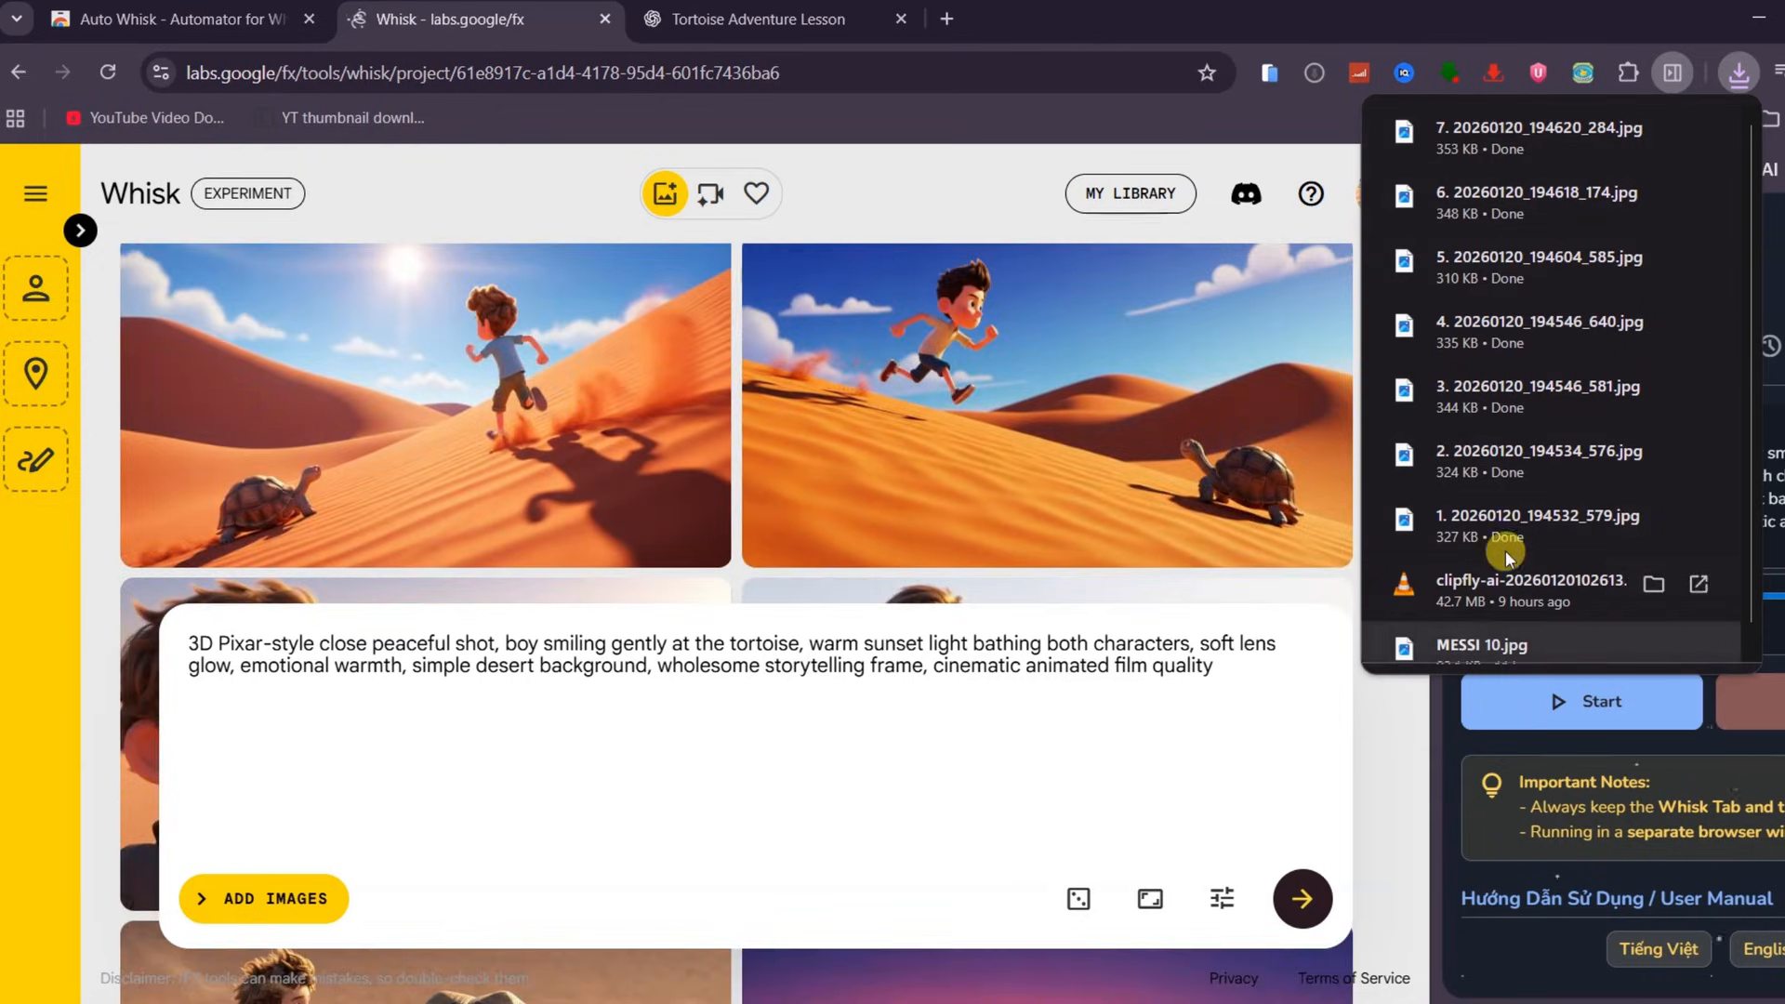
Ask ChatGPT for single-paragraph character descriptions plus an overall reference image with both characters and the environment
{"action": "key", "text": "ctrl+Tab"}
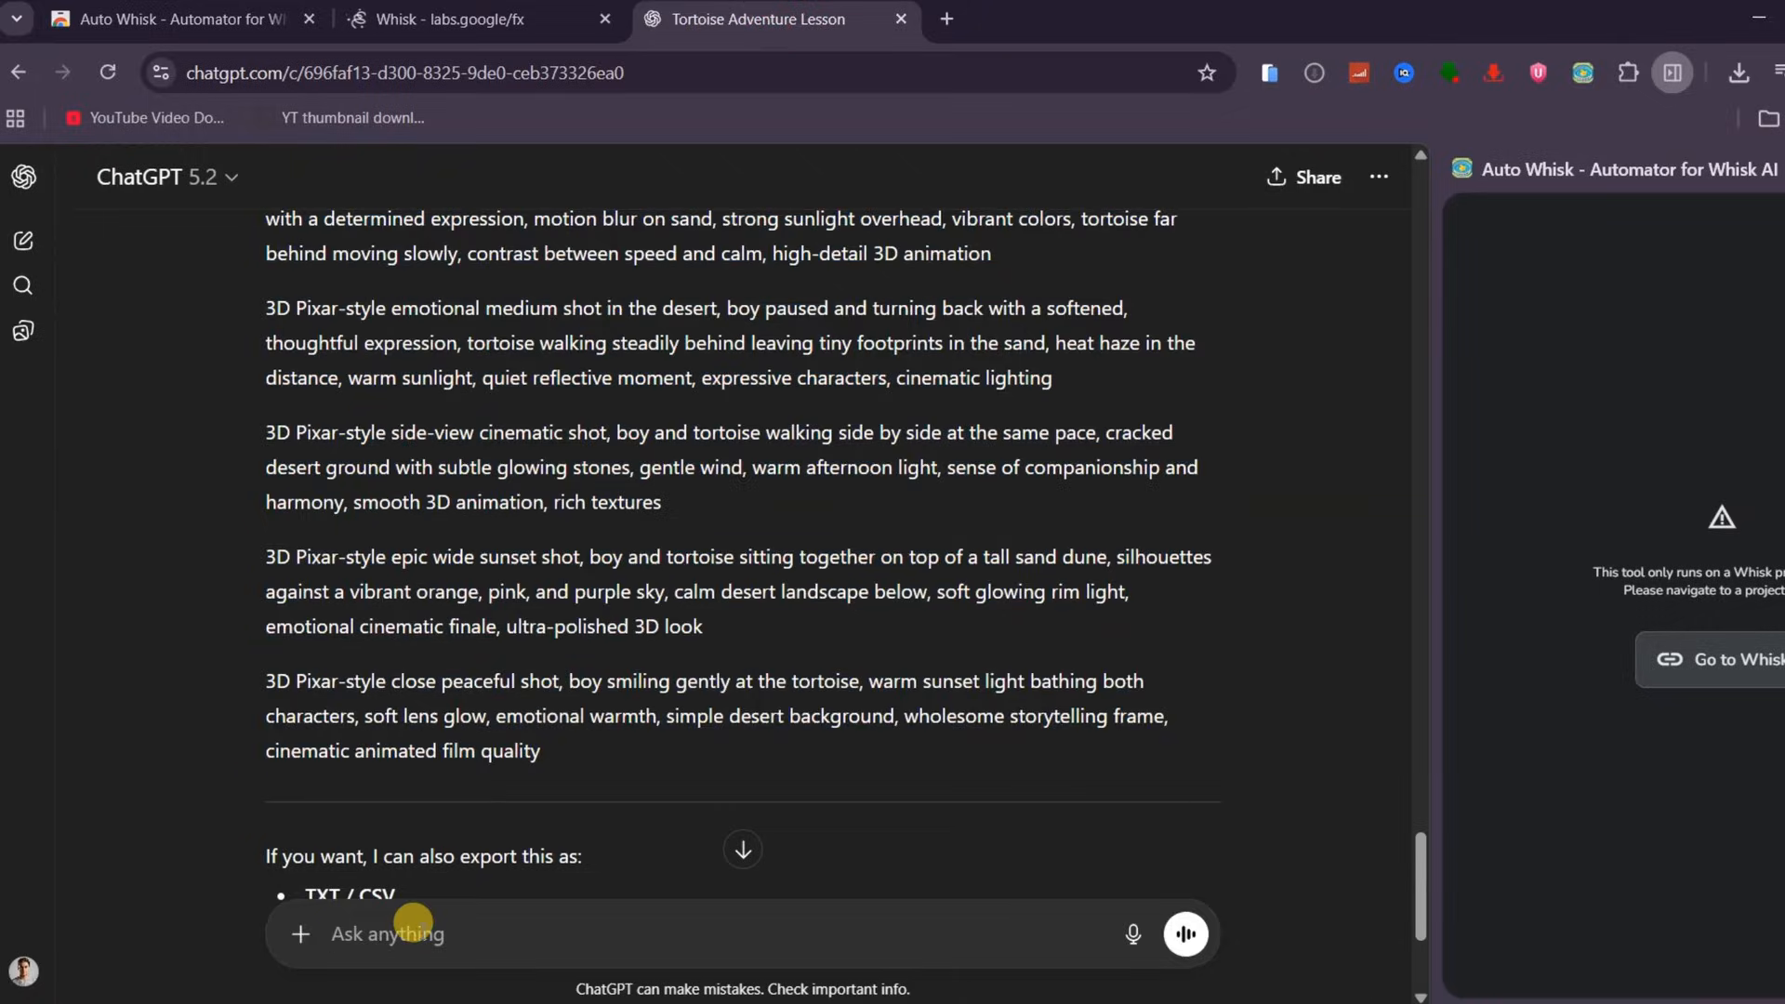
{"action": "type", "text": "give "}
{"action": "type", "text": "me character descriptions based on the"}
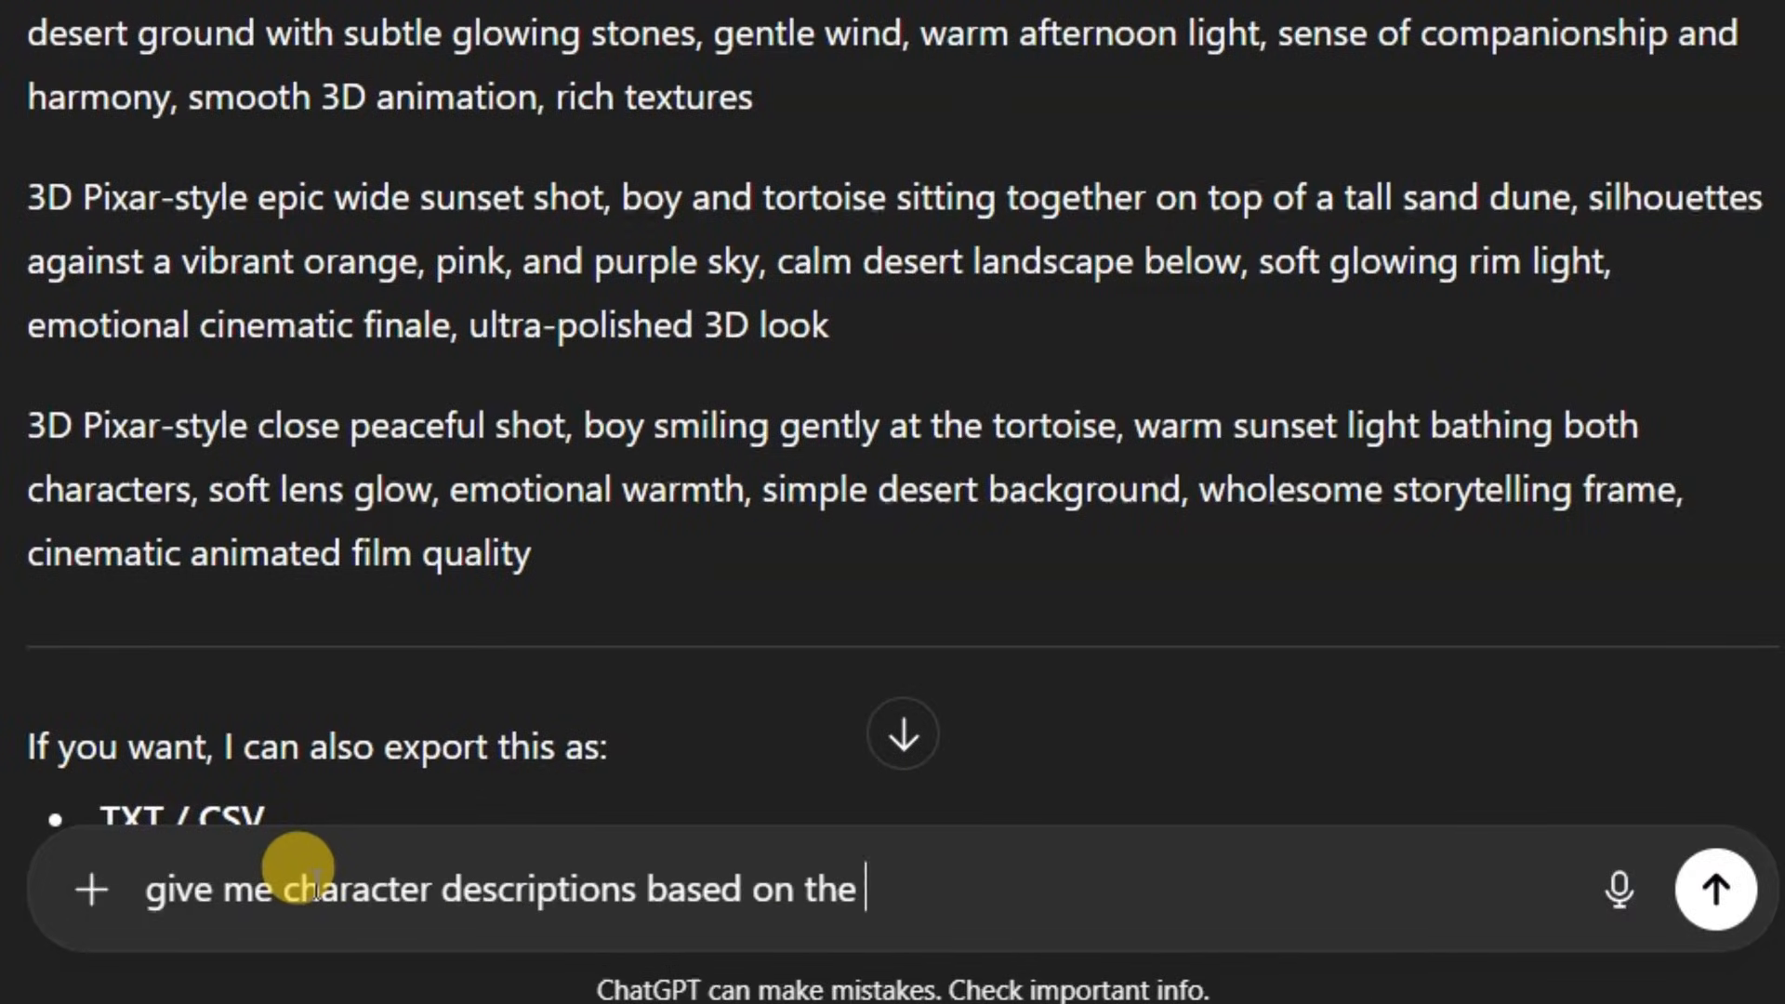
{"action": "type", "text": "and the overa"}
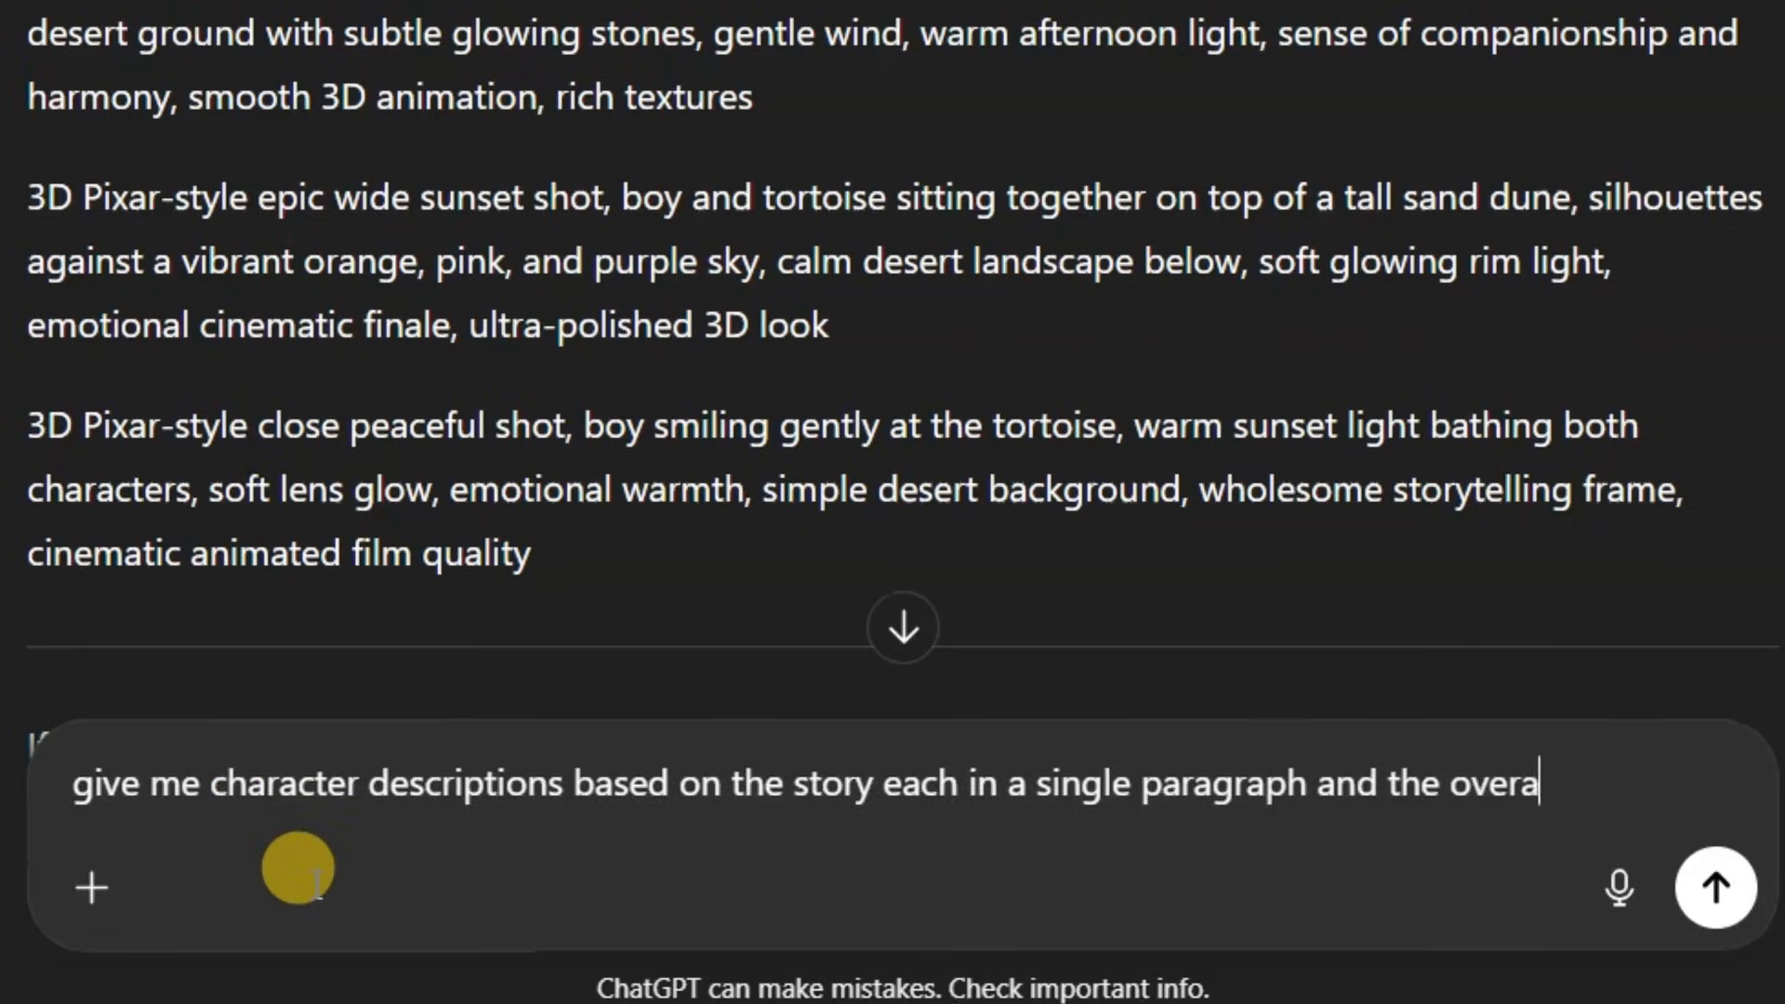
{"action": "type", "text": "ll reference image with both characte"}
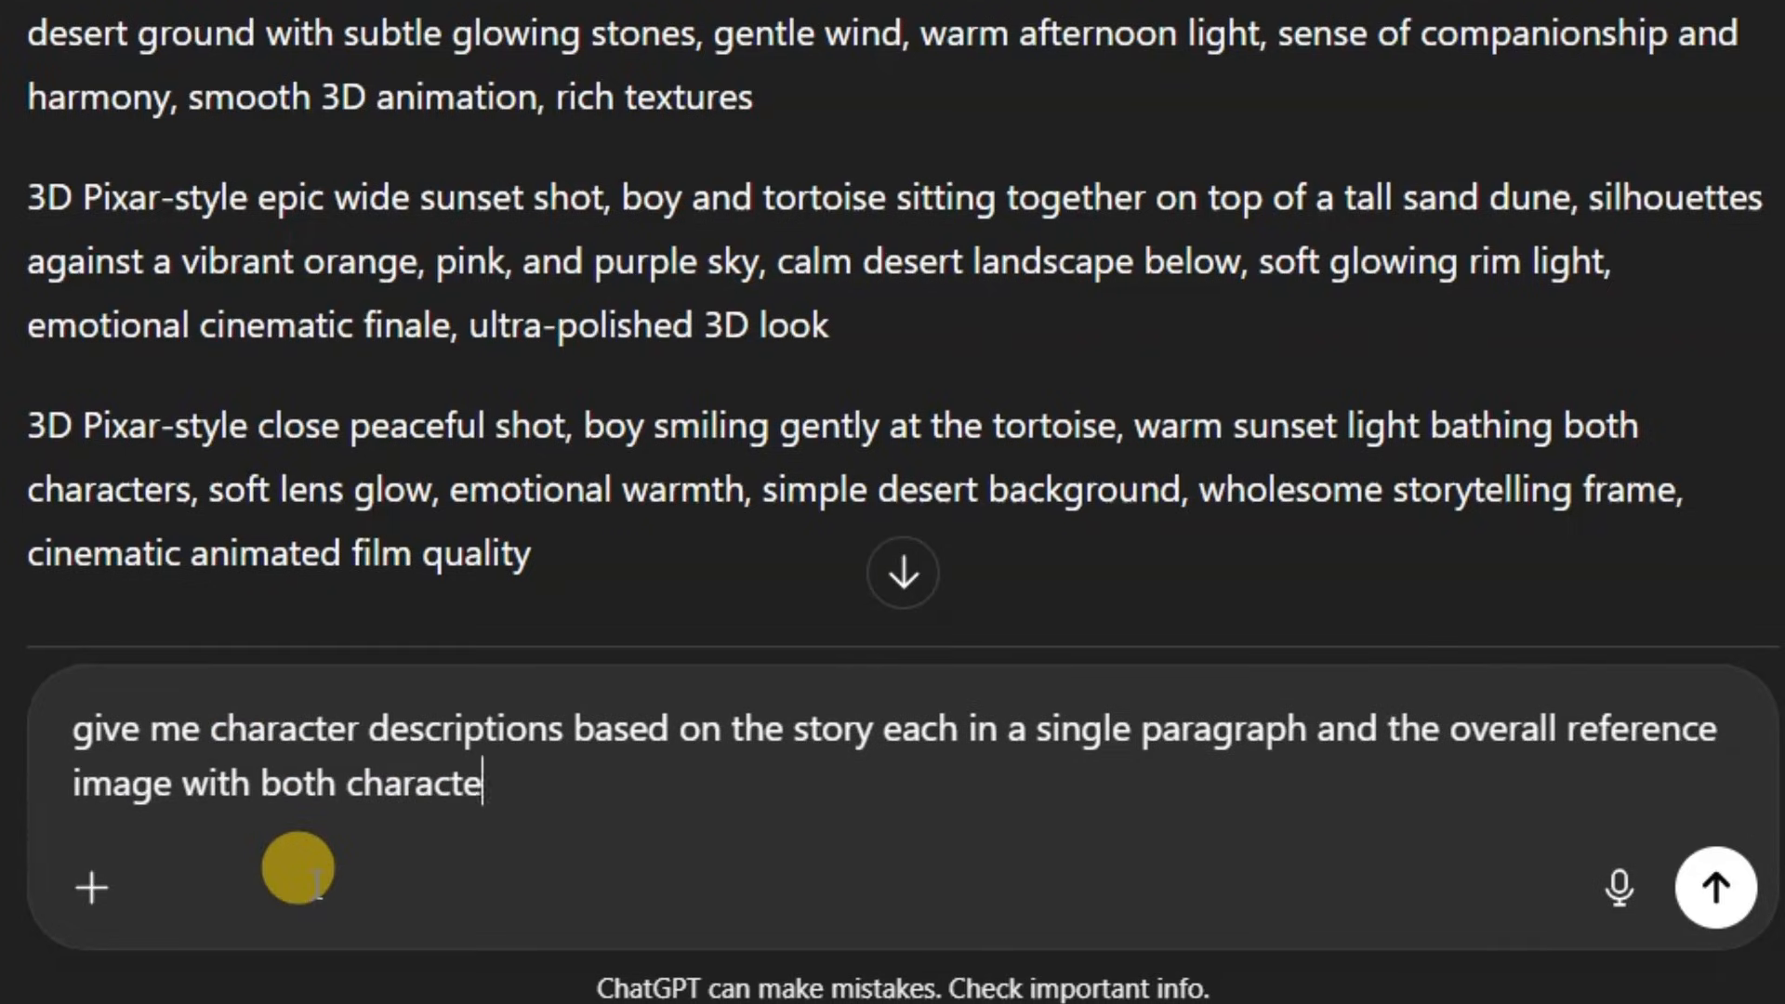
{"action": "type", "text": "ironment"}
{"action": "key", "text": "Return"}
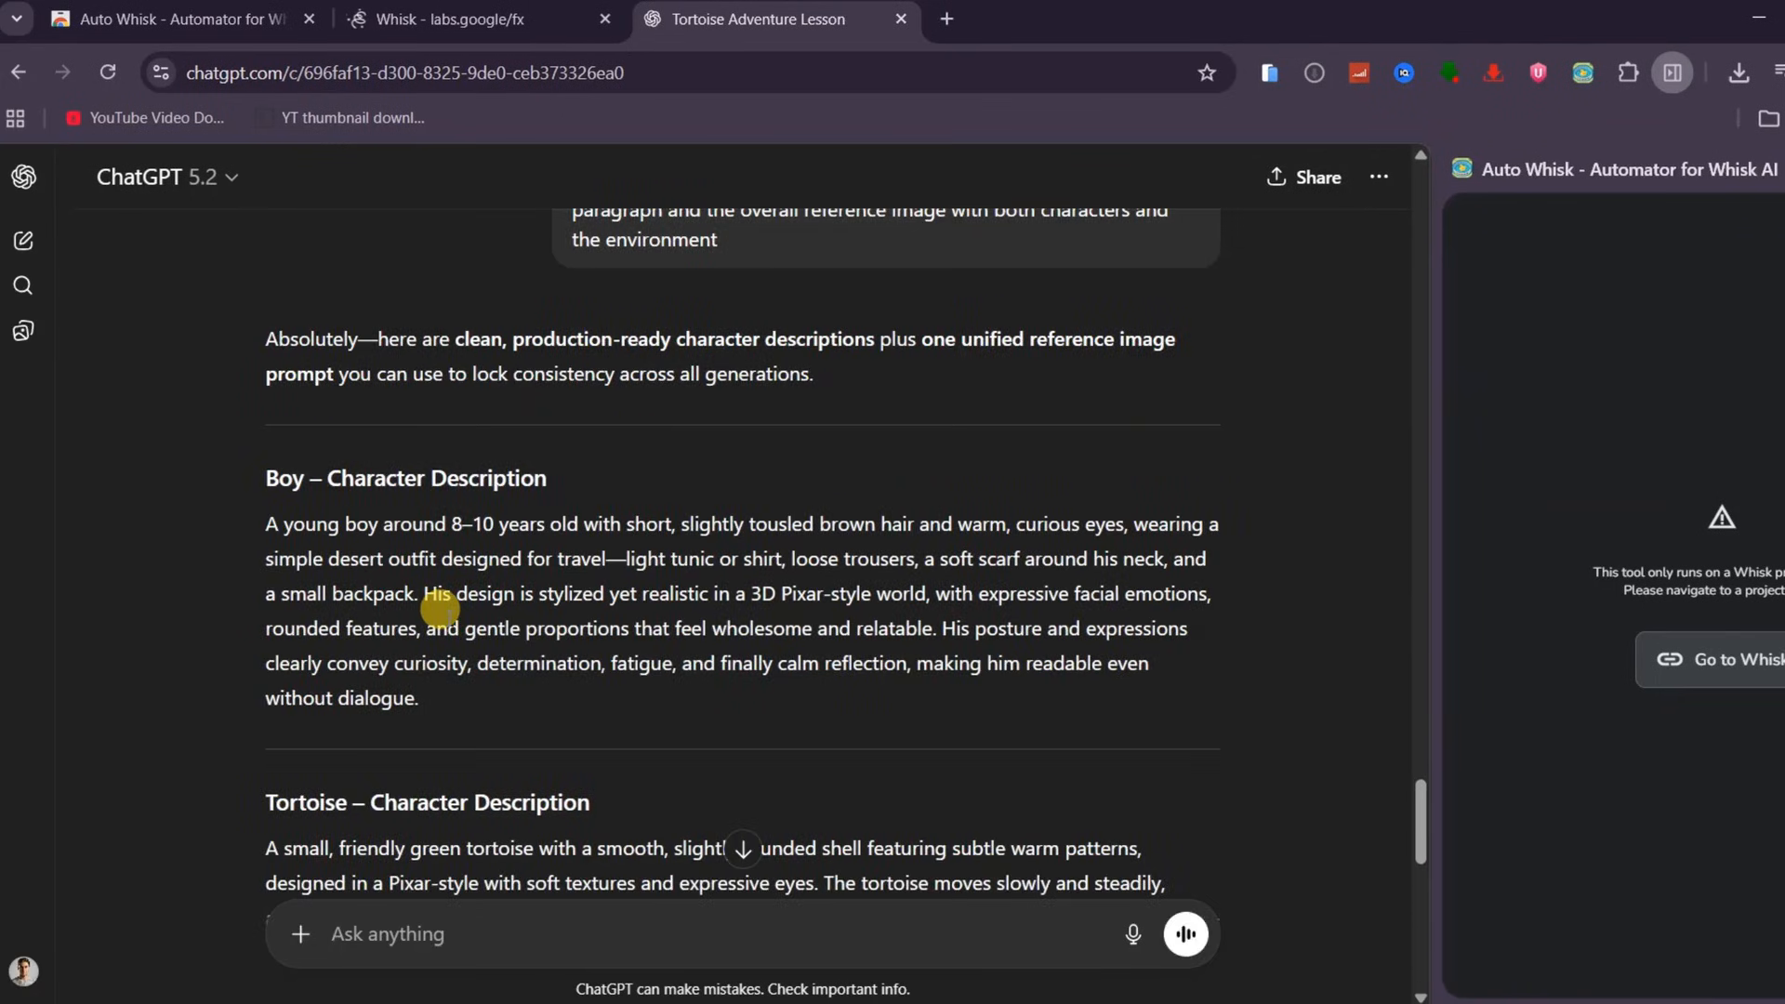
Copy the boy's character description paragraph from ChatGPT's reply
{"action": "scroll", "coordinate": [385, 584], "scroll_direction": "down", "scroll_amount": 5}
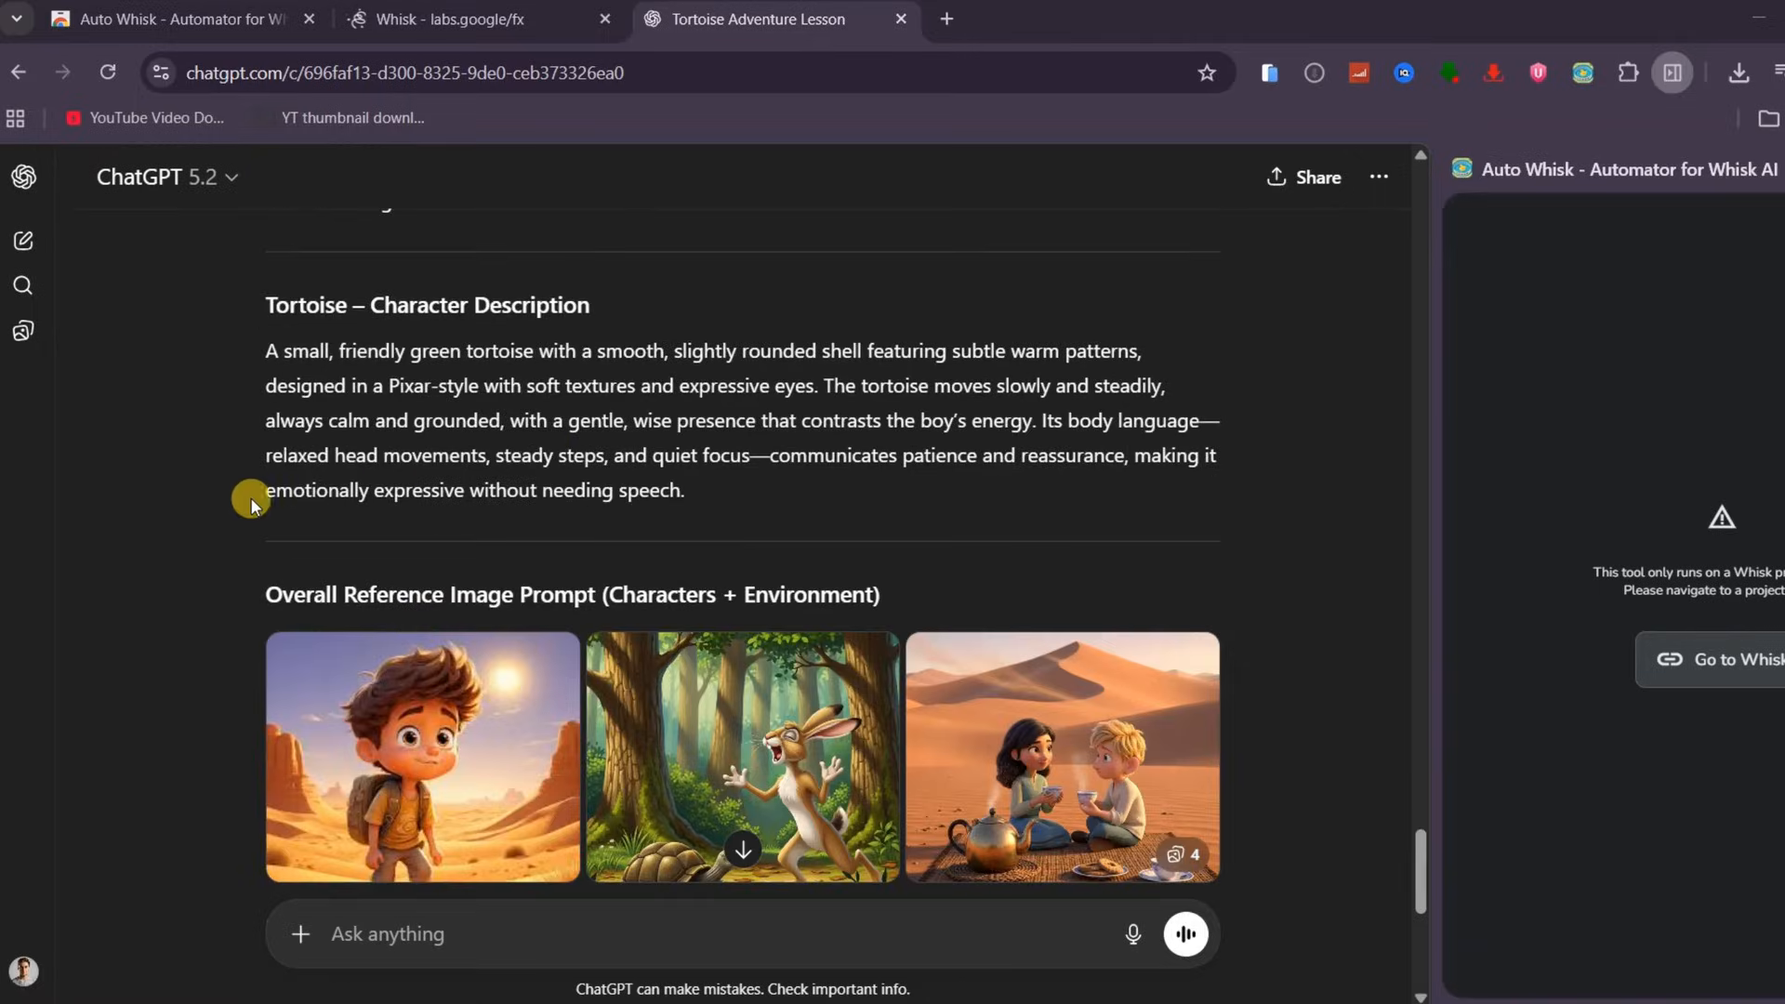
{"action": "scroll", "coordinate": [247, 542], "scroll_direction": "up", "scroll_amount": 4}
{"action": "left_click_drag", "start_coordinate": [260, 397], "coordinate": [466, 561]}
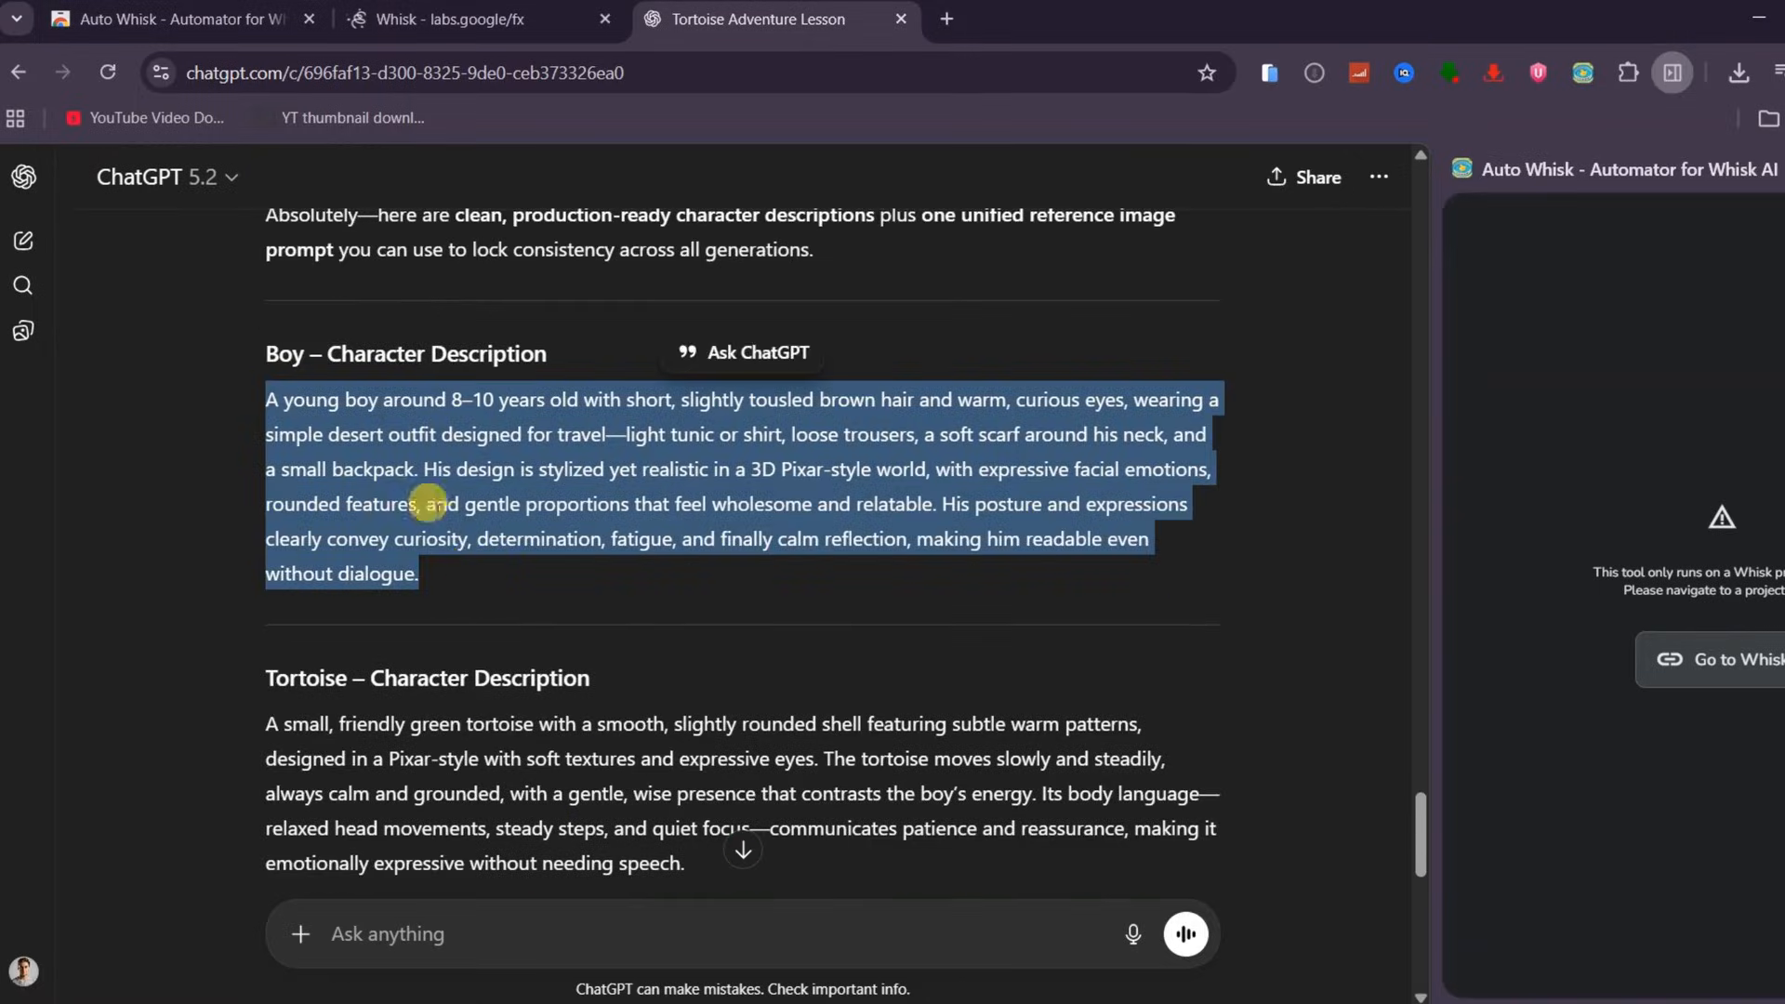
{"action": "right_click", "coordinate": [424, 508]}
{"action": "left_click", "coordinate": [502, 537]}
Paste the boy description into the Whisk prompt and generate an image in 16:9 landscape
{"action": "left_click", "coordinate": [451, 19]}
{"action": "key", "text": "ctrl+v"}
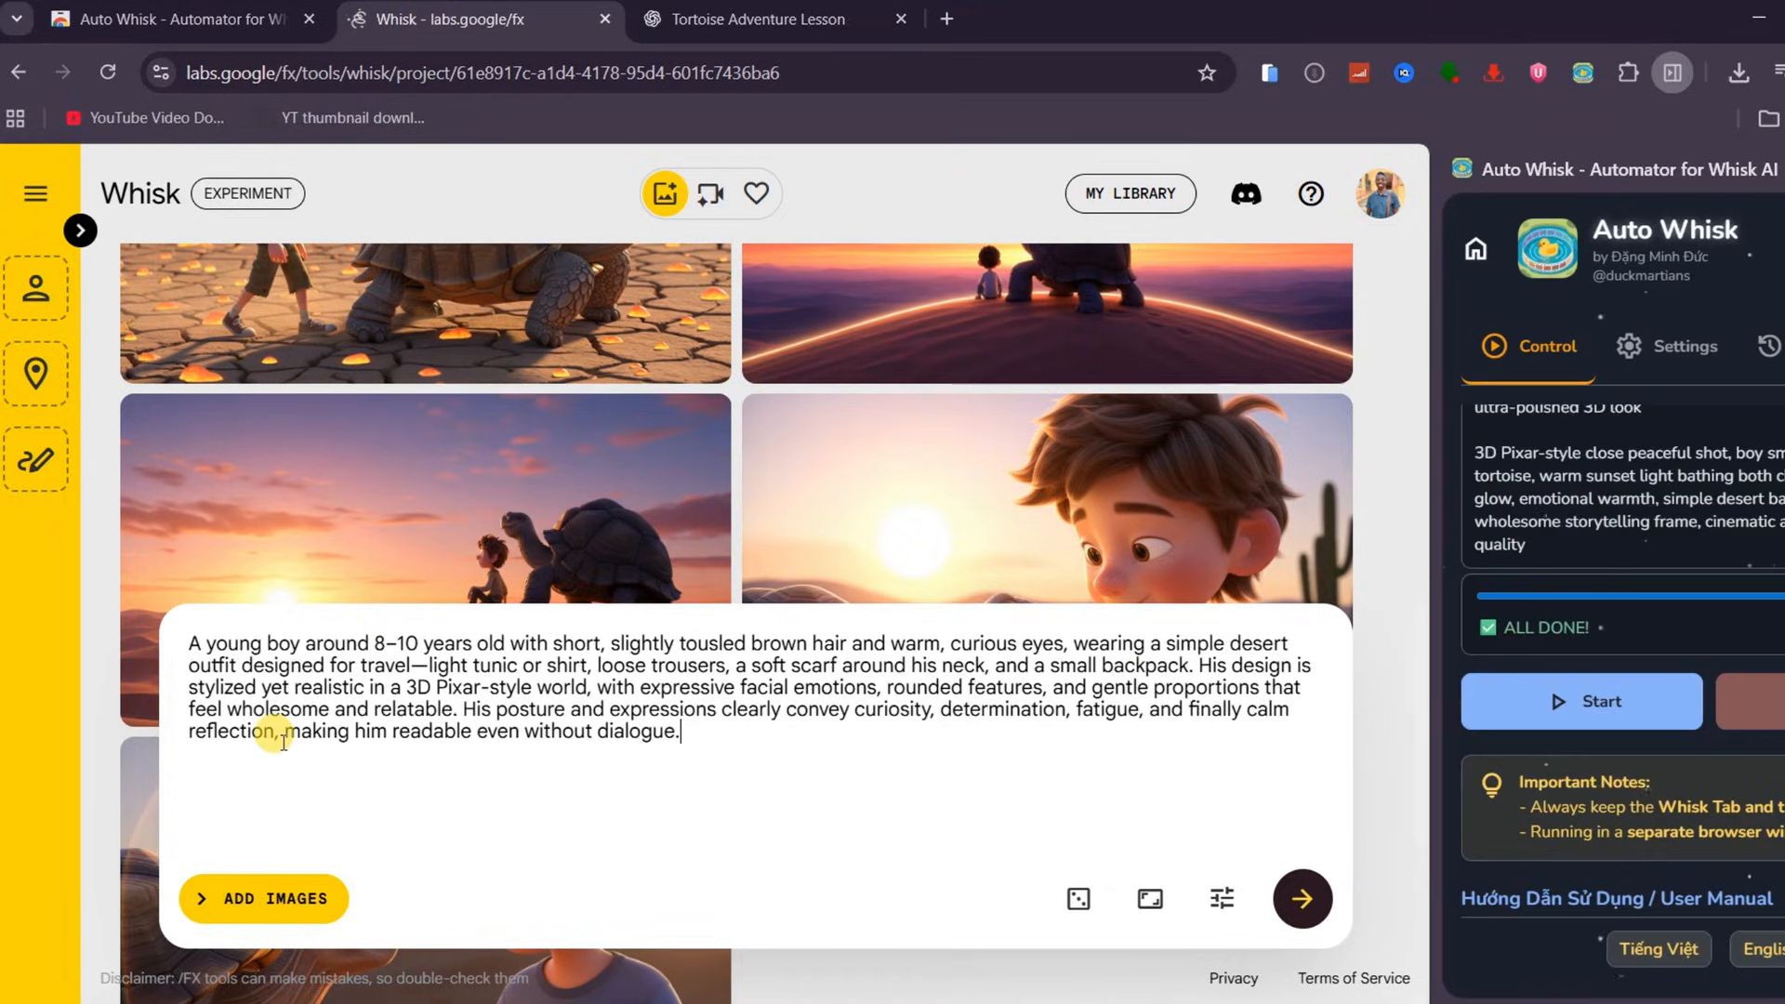
{"action": "left_click", "coordinate": [1150, 898]}
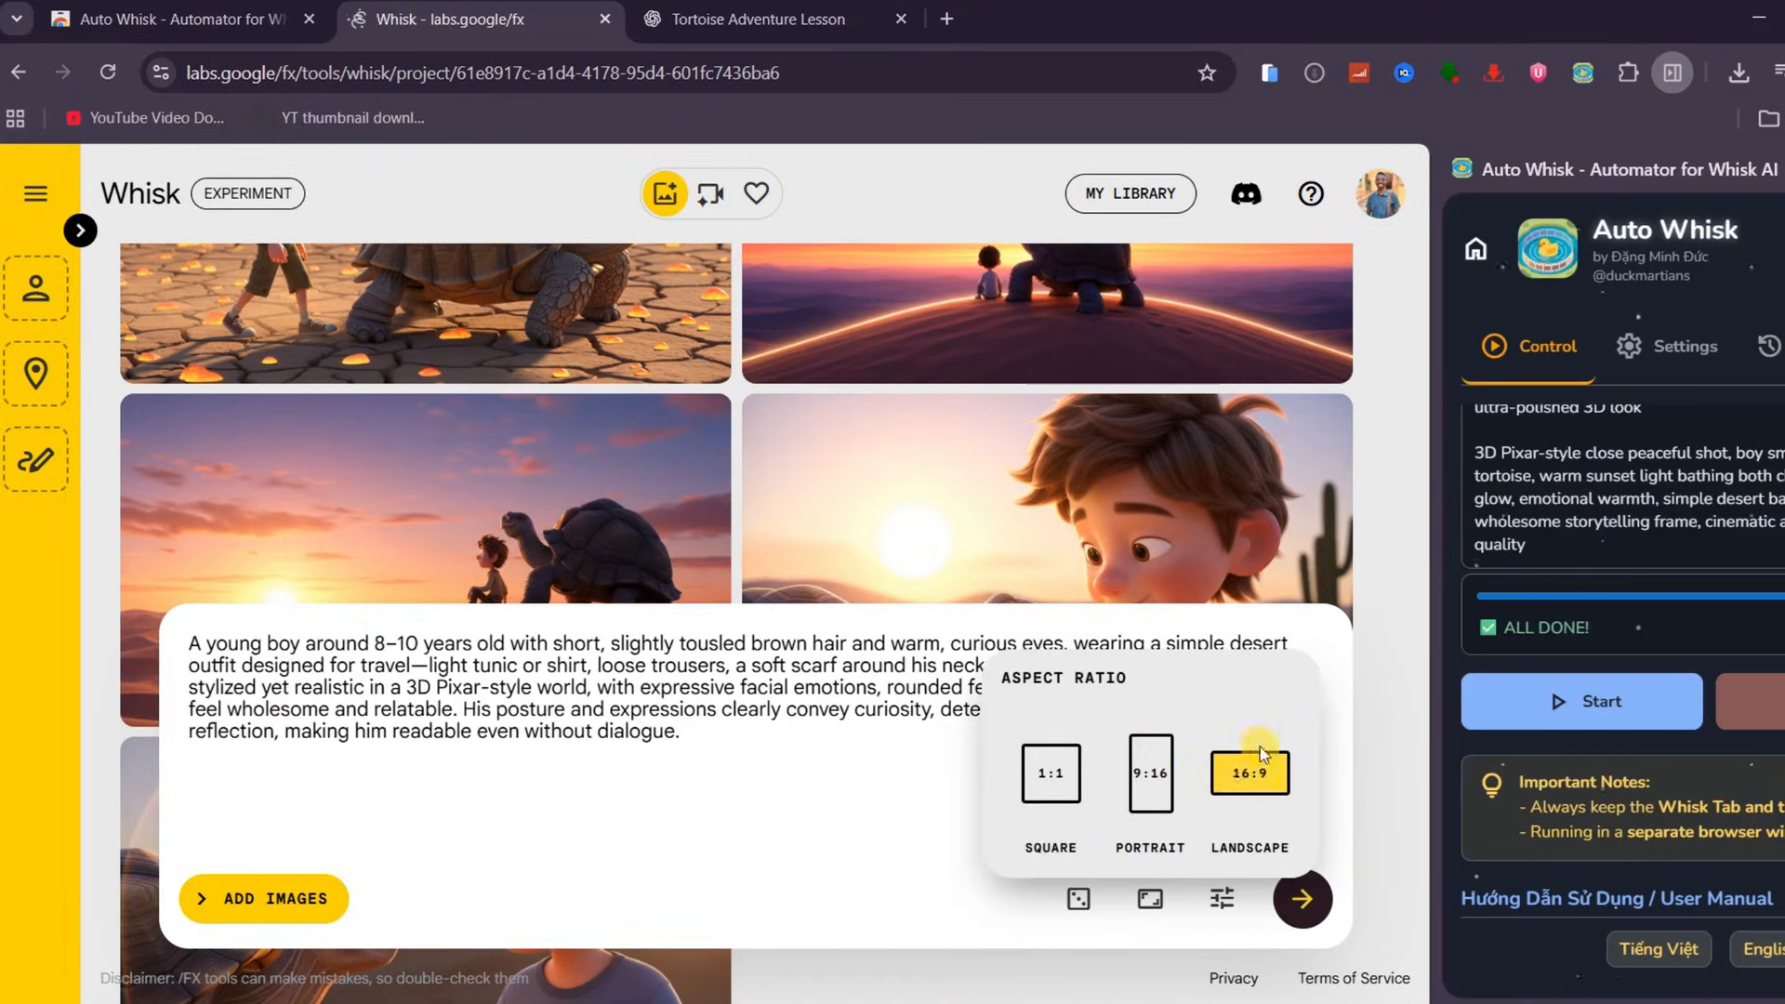
{"action": "left_click", "coordinate": [1299, 902]}
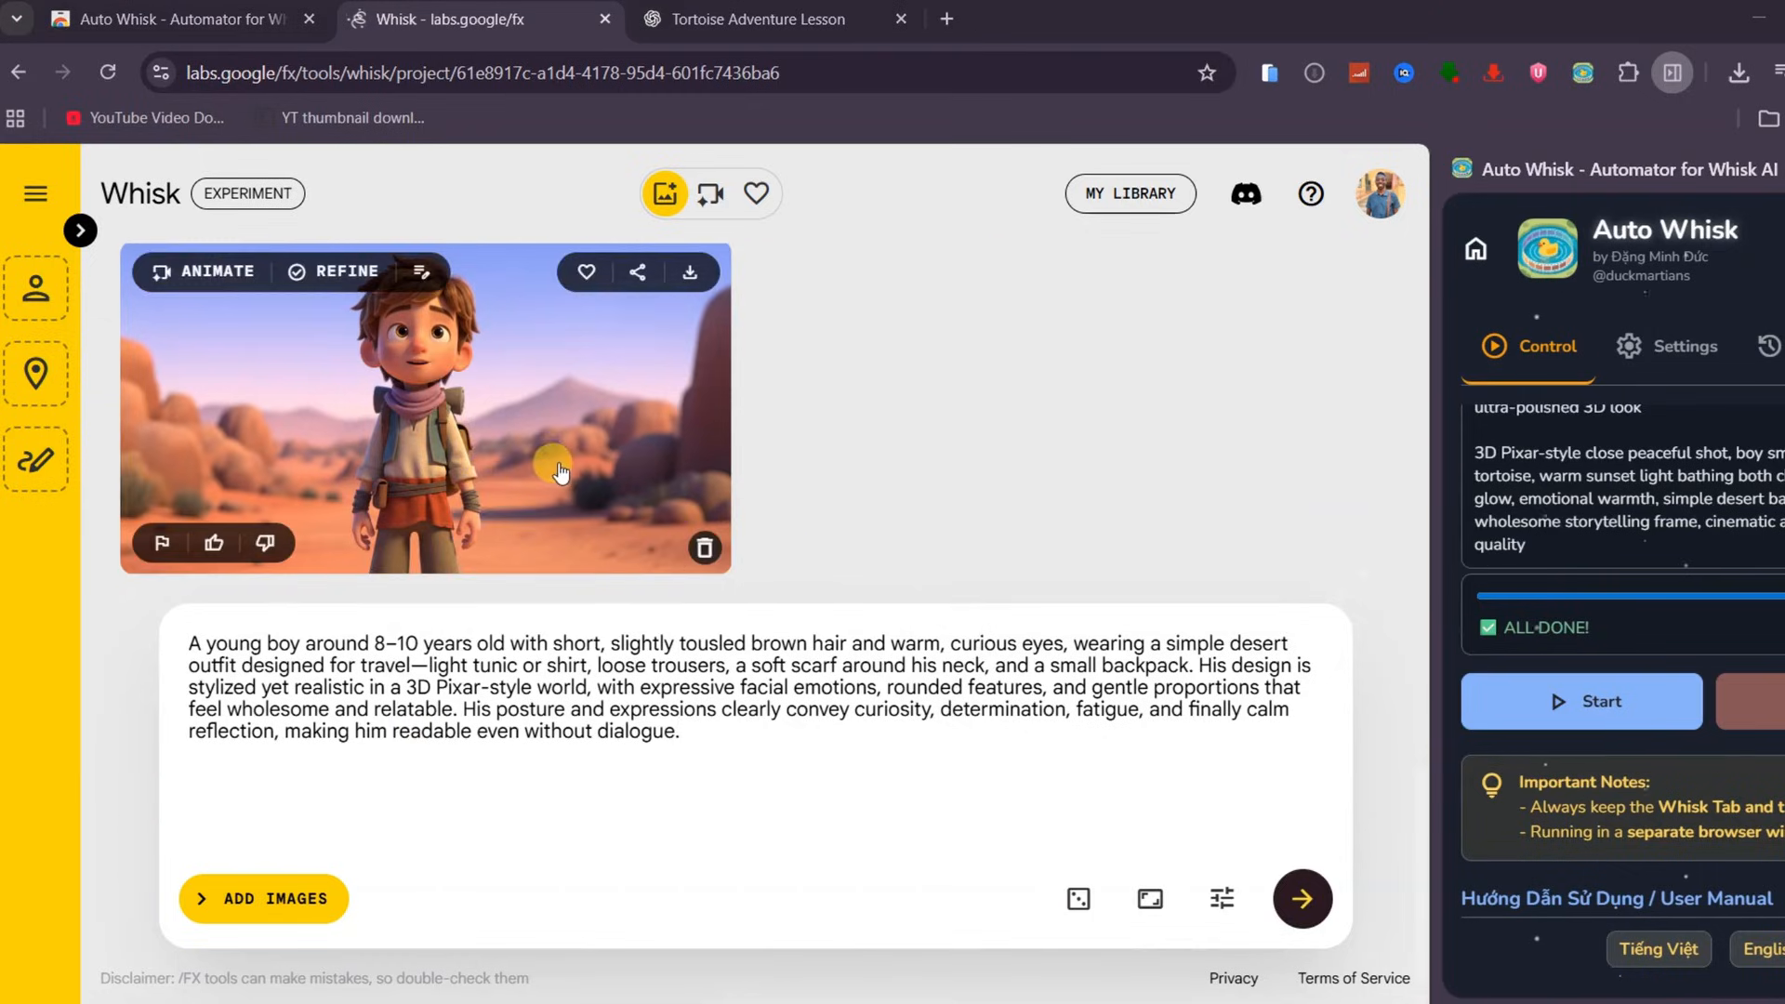
Open the image references and set the generated boy image as the Subject reference
{"action": "left_click", "coordinate": [195, 904]}
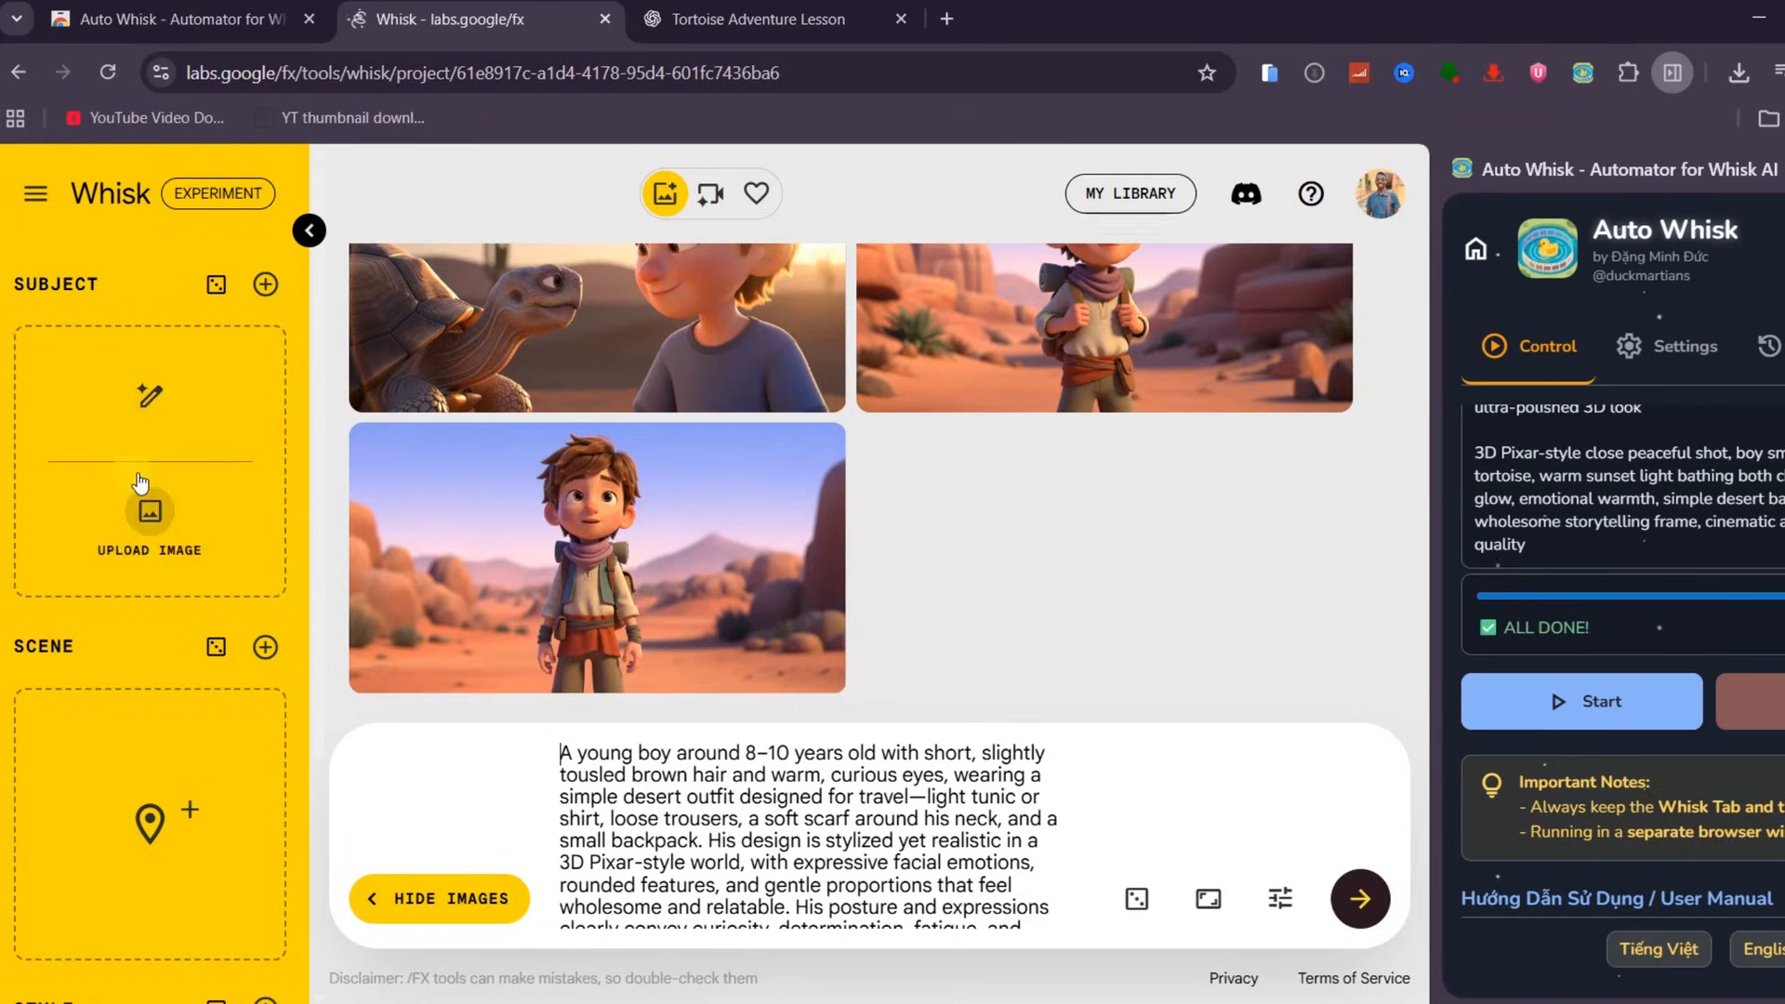
{"action": "scroll", "coordinate": [1035, 427], "scroll_direction": "up", "scroll_amount": 1}
{"action": "left_click_drag", "start_coordinate": [1139, 404], "coordinate": [150, 512]}
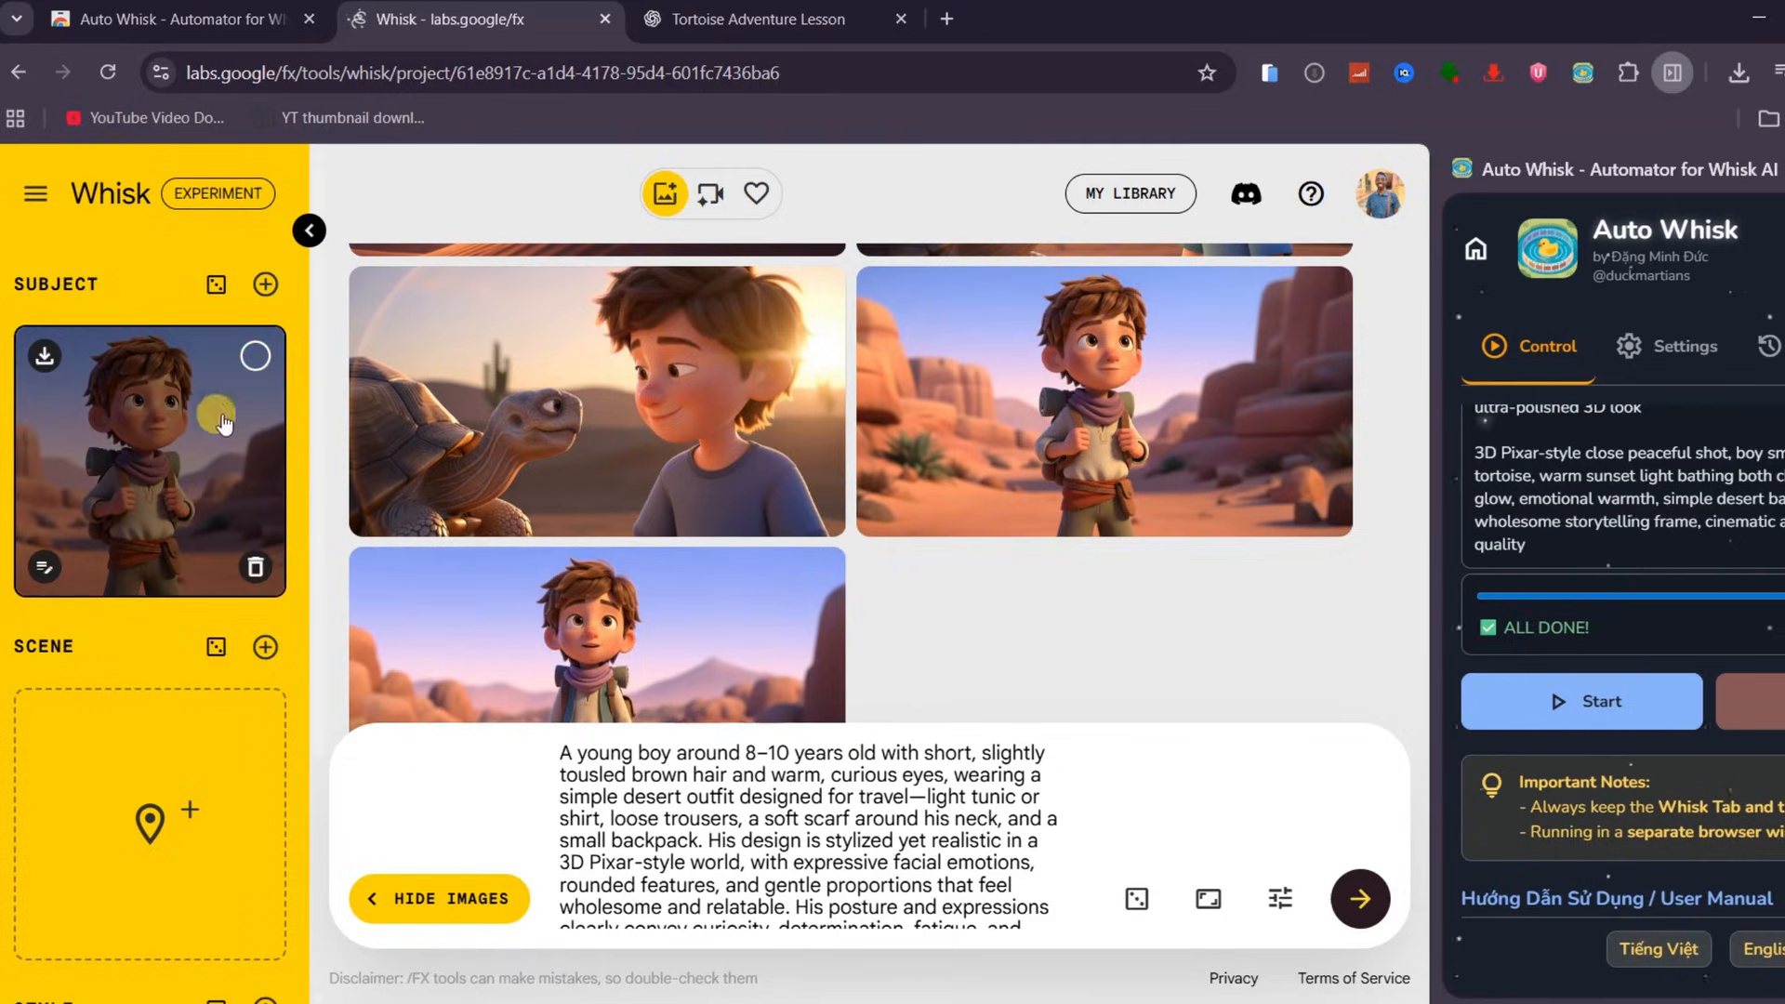
Copy the tortoise's character description paragraph from ChatGPT's reply
{"action": "left_click", "coordinate": [813, 18]}
{"action": "scroll", "coordinate": [505, 561], "scroll_direction": "down", "scroll_amount": 3}
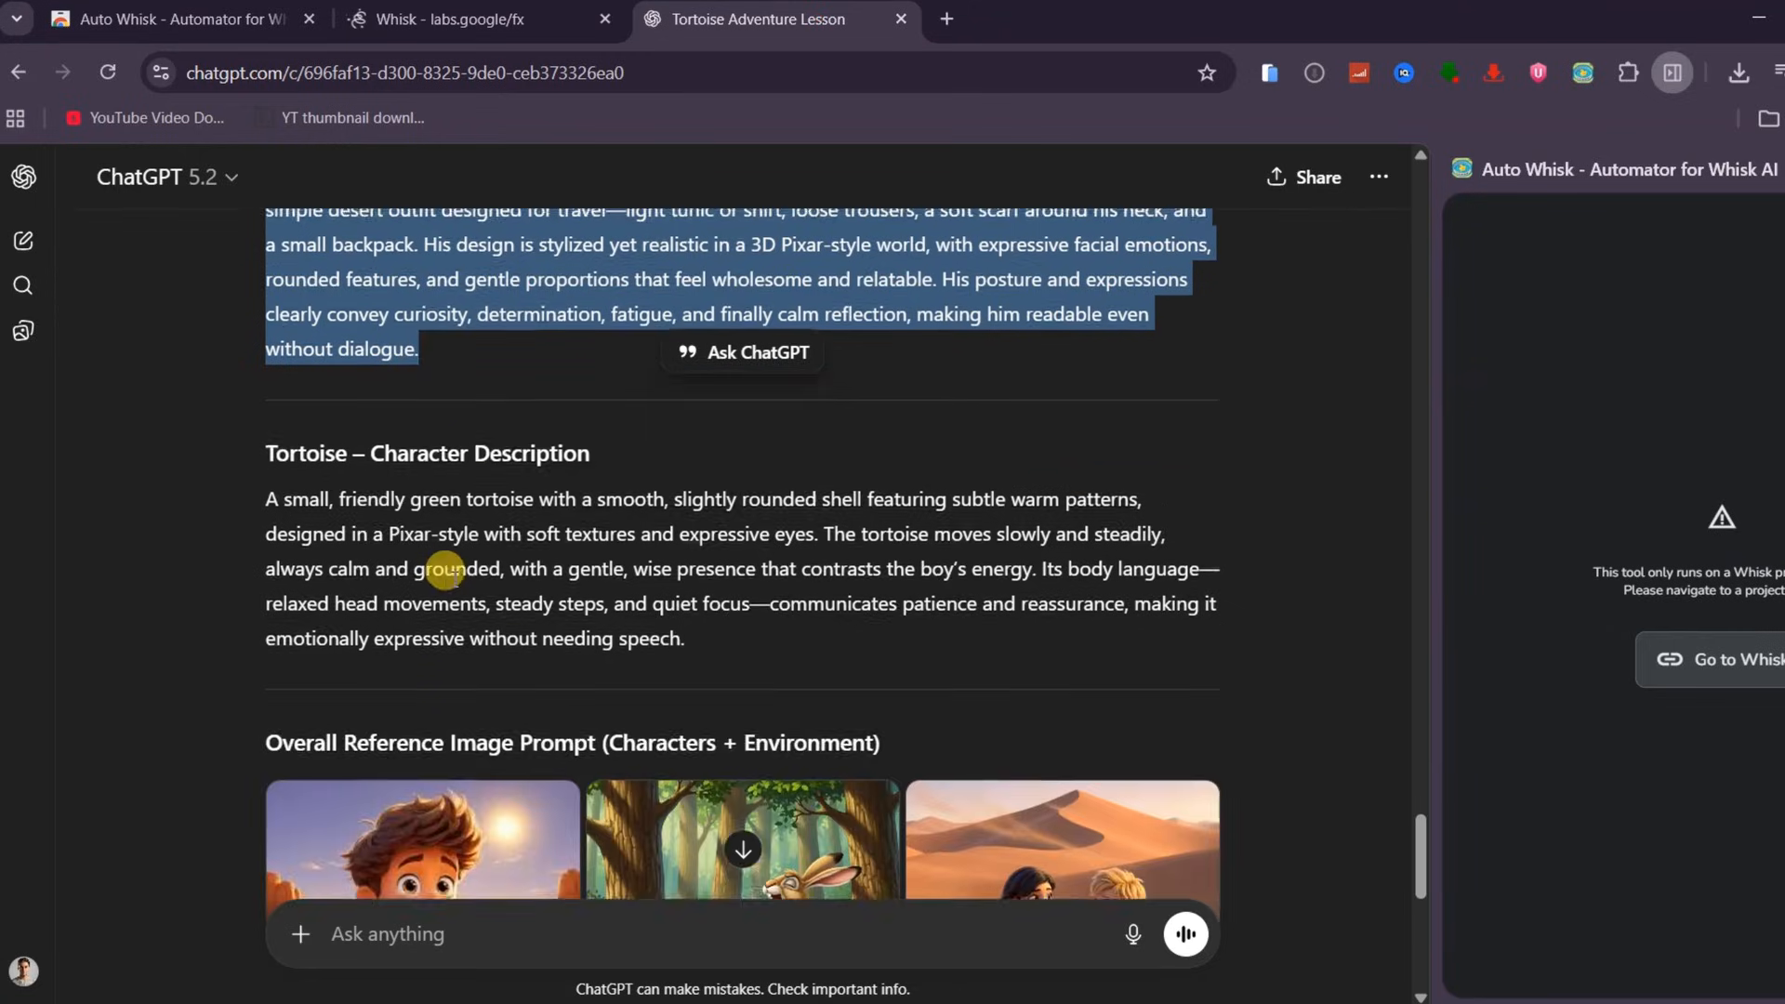
{"action": "left_click_drag", "start_coordinate": [260, 472], "coordinate": [745, 638]}
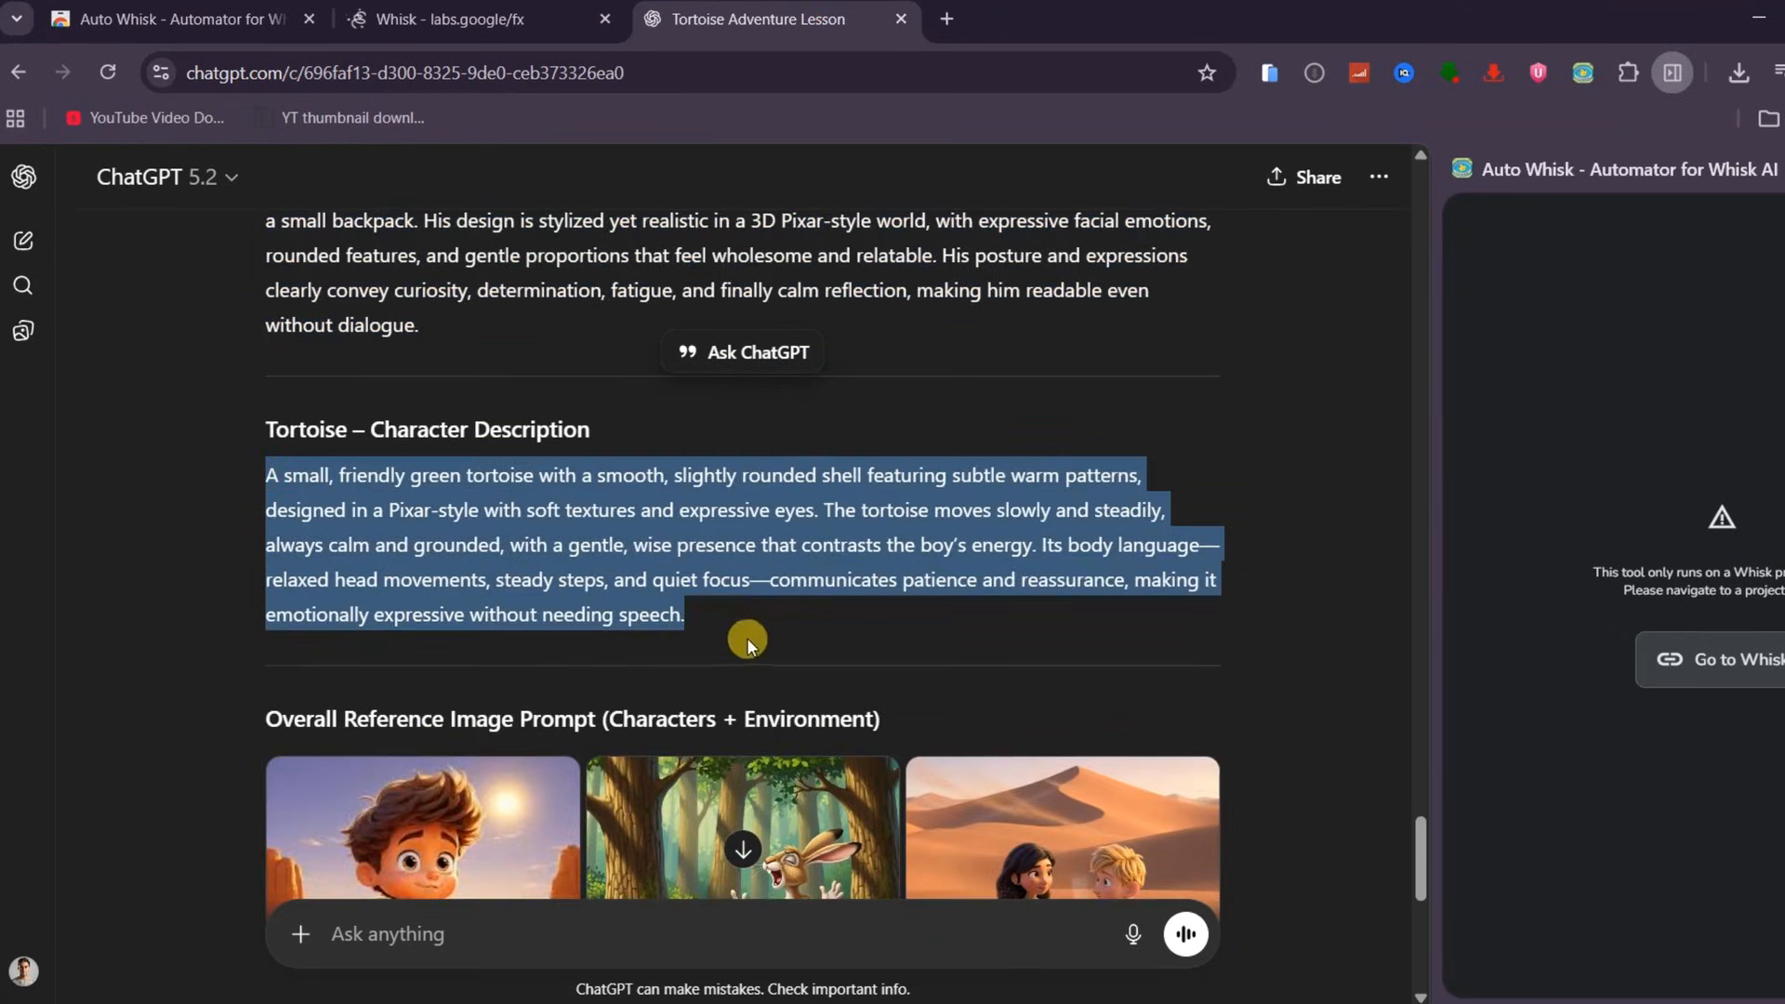
{"action": "right_click", "coordinate": [415, 560]}
{"action": "left_click", "coordinate": [521, 594]}
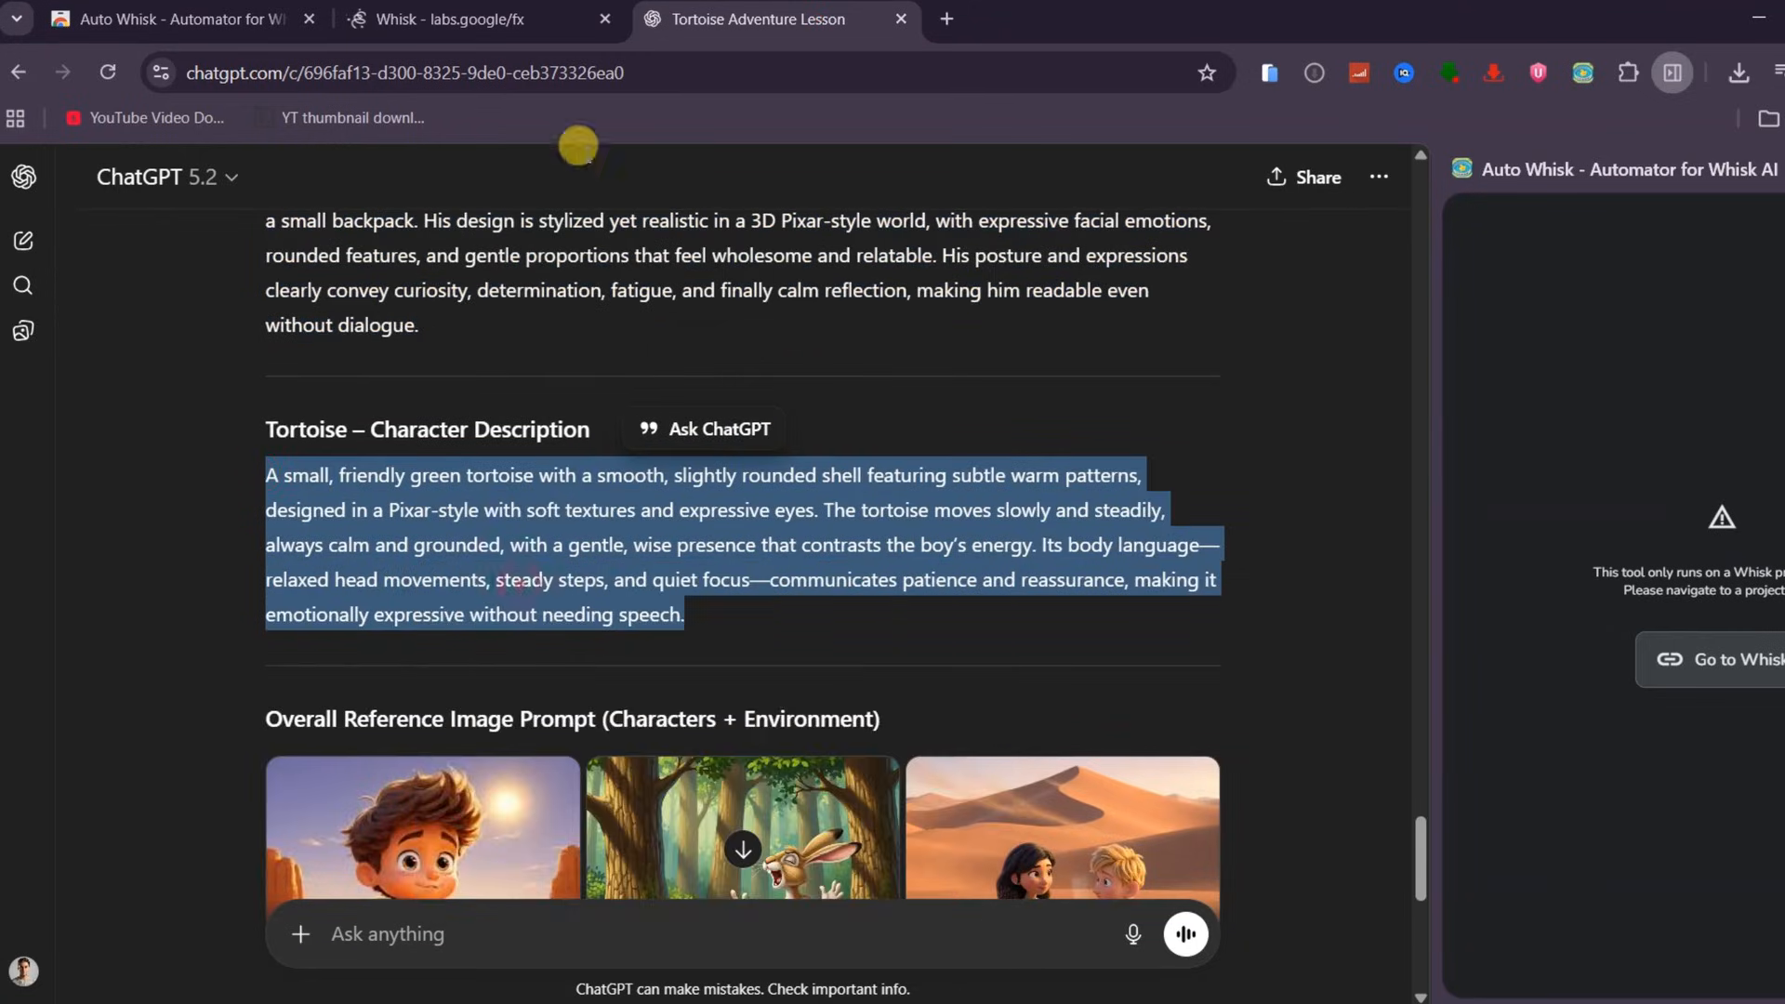
Replace the Whisk prompt with the tortoise description and generate tortoise images
{"action": "left_click", "coordinate": [456, 19]}
{"action": "left_click", "coordinate": [621, 795]}
{"action": "key", "text": "ctrl+a"}
{"action": "key", "text": "ctrl+v"}
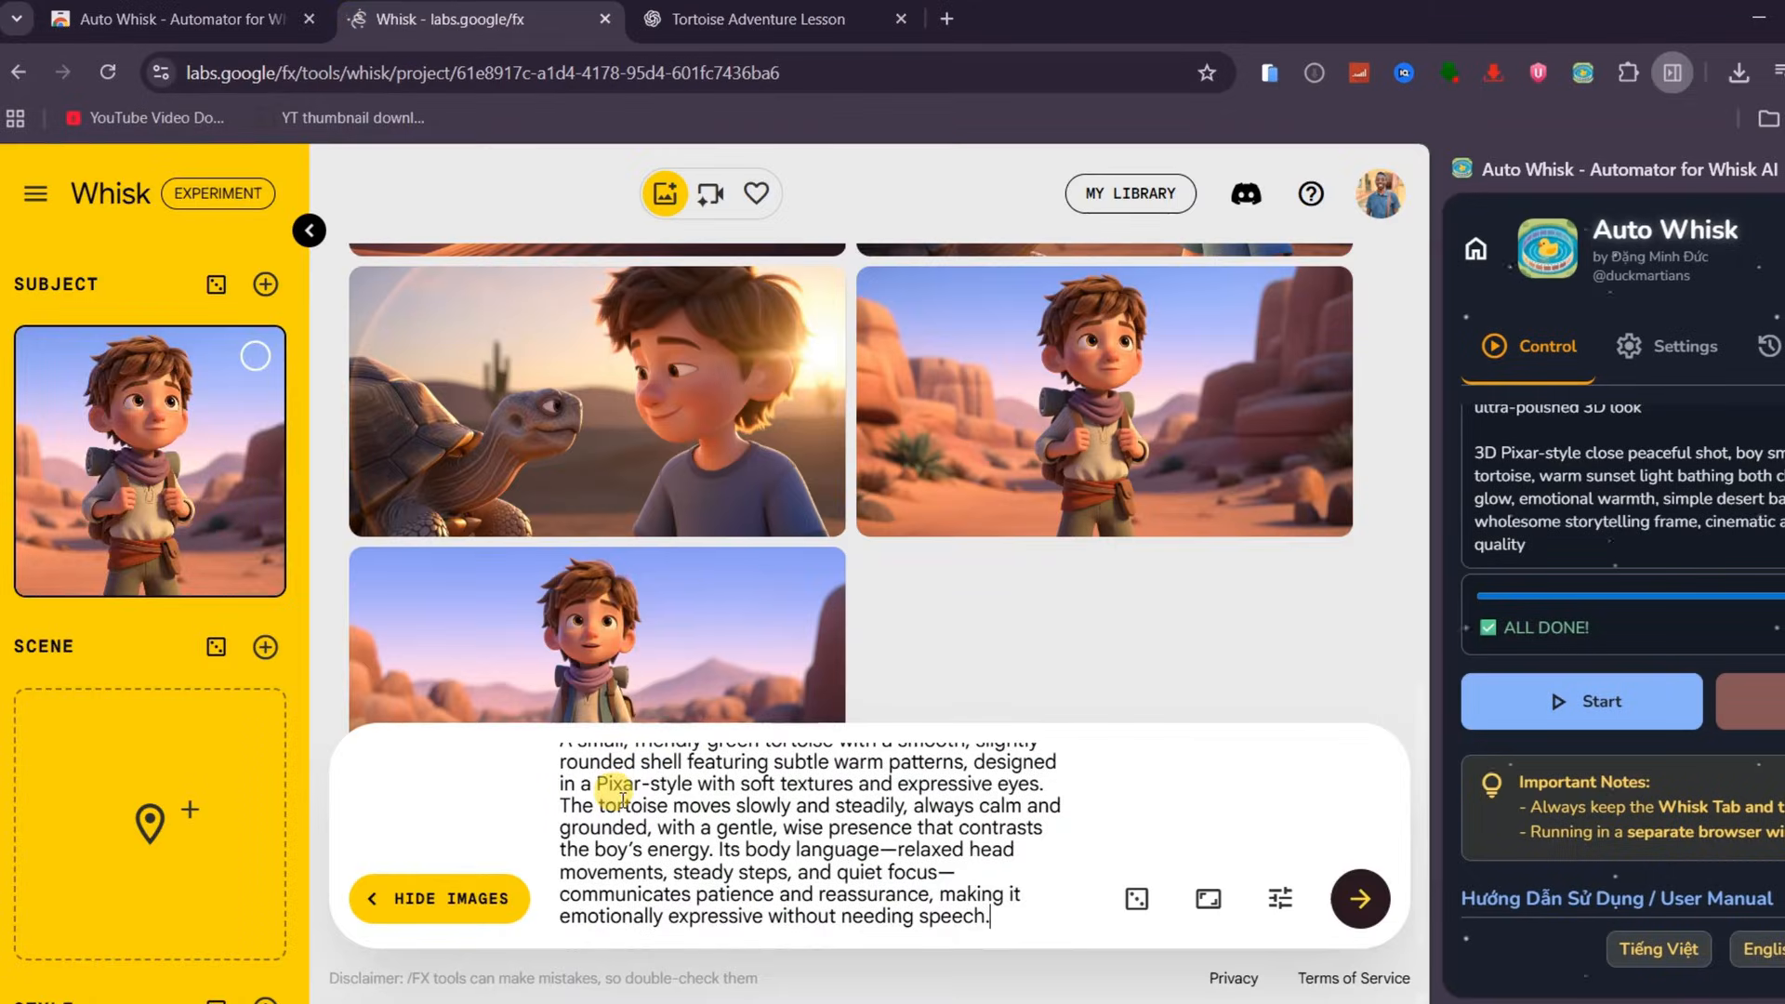
{"action": "left_click", "coordinate": [1358, 898]}
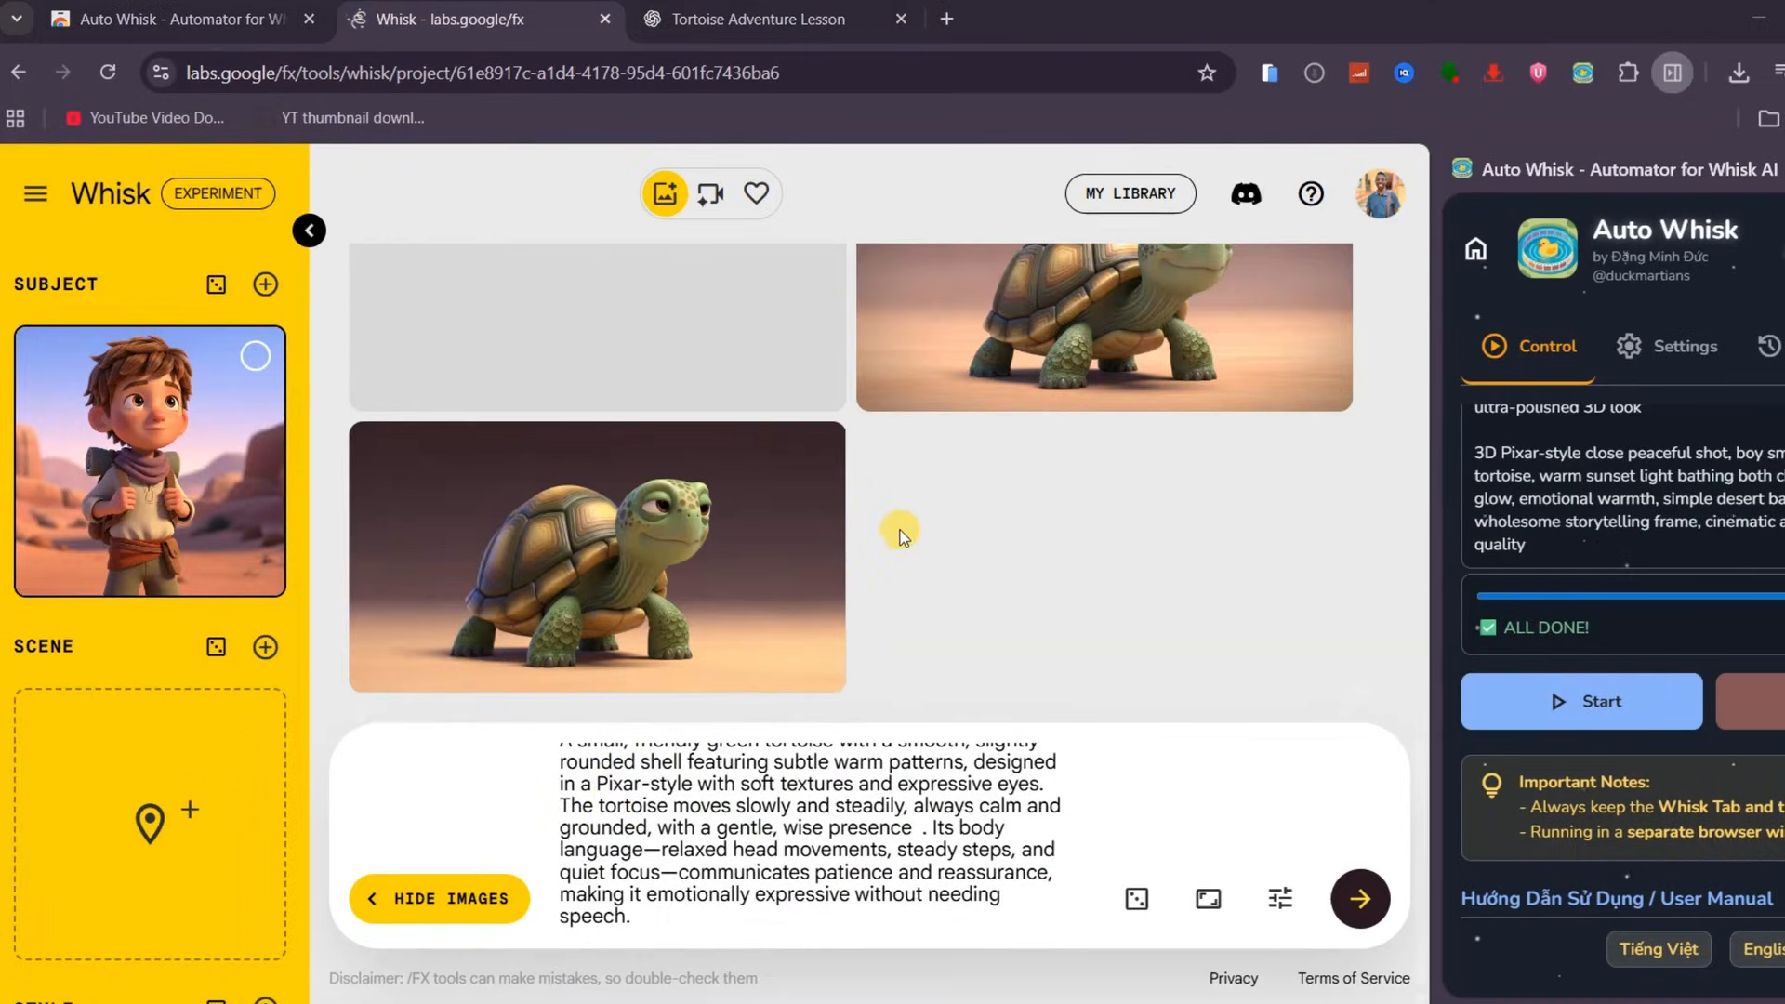
Add a second Subject slot and place a generated tortoise image in it
{"action": "left_click", "coordinate": [265, 283]}
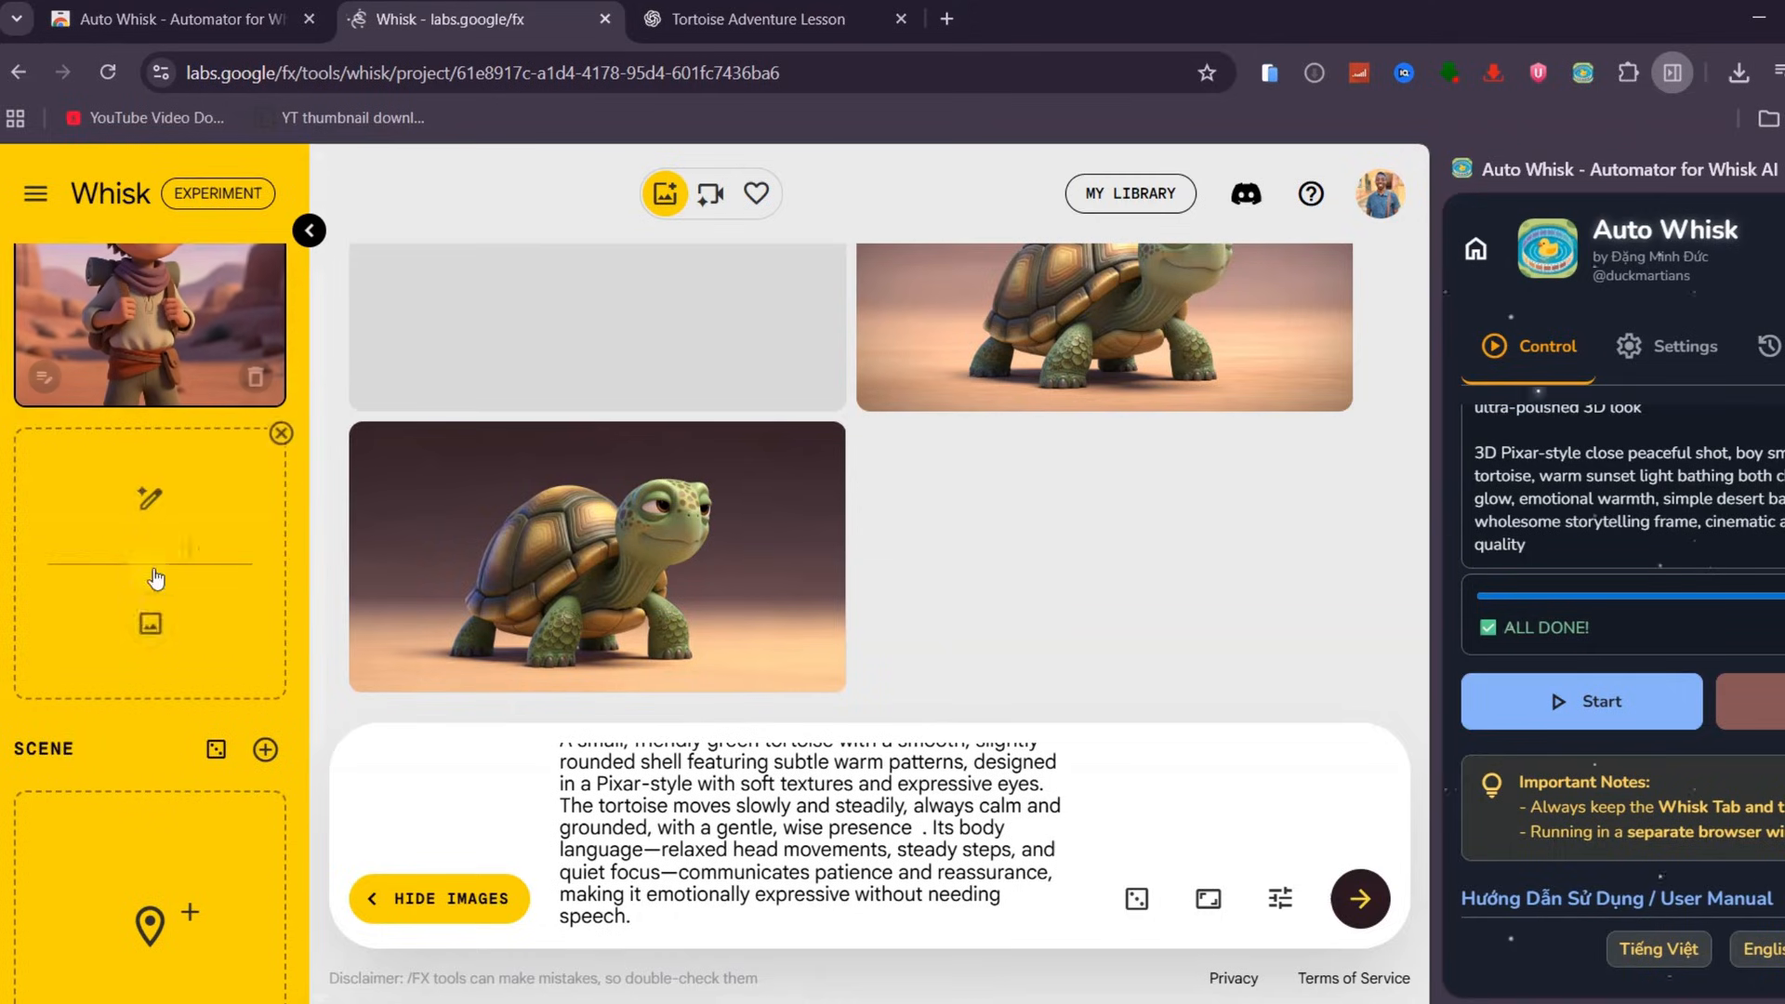
{"action": "left_click_drag", "start_coordinate": [411, 571], "coordinate": [177, 577]}
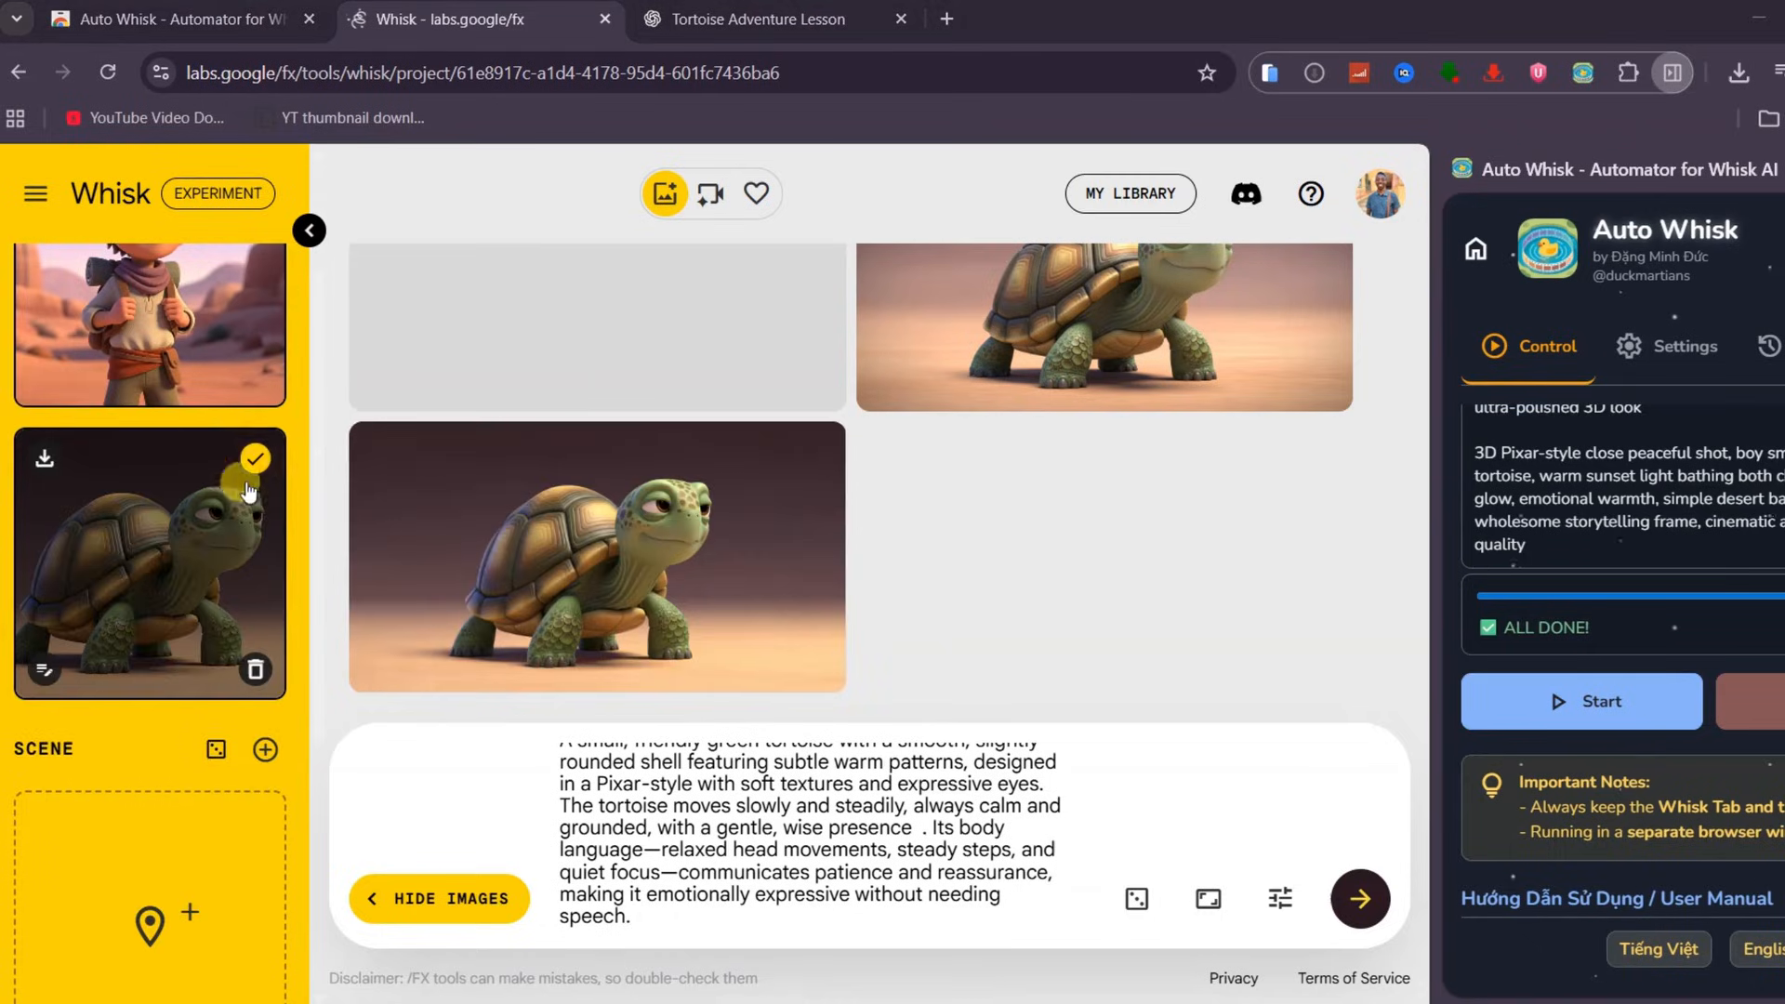
Copy the text version of the reference image prompt from ChatGPT into Whisk and generate the combined scene
{"action": "key", "text": "ctrl+Tab"}
{"action": "left_click_drag", "start_coordinate": [265, 462], "coordinate": [971, 636]}
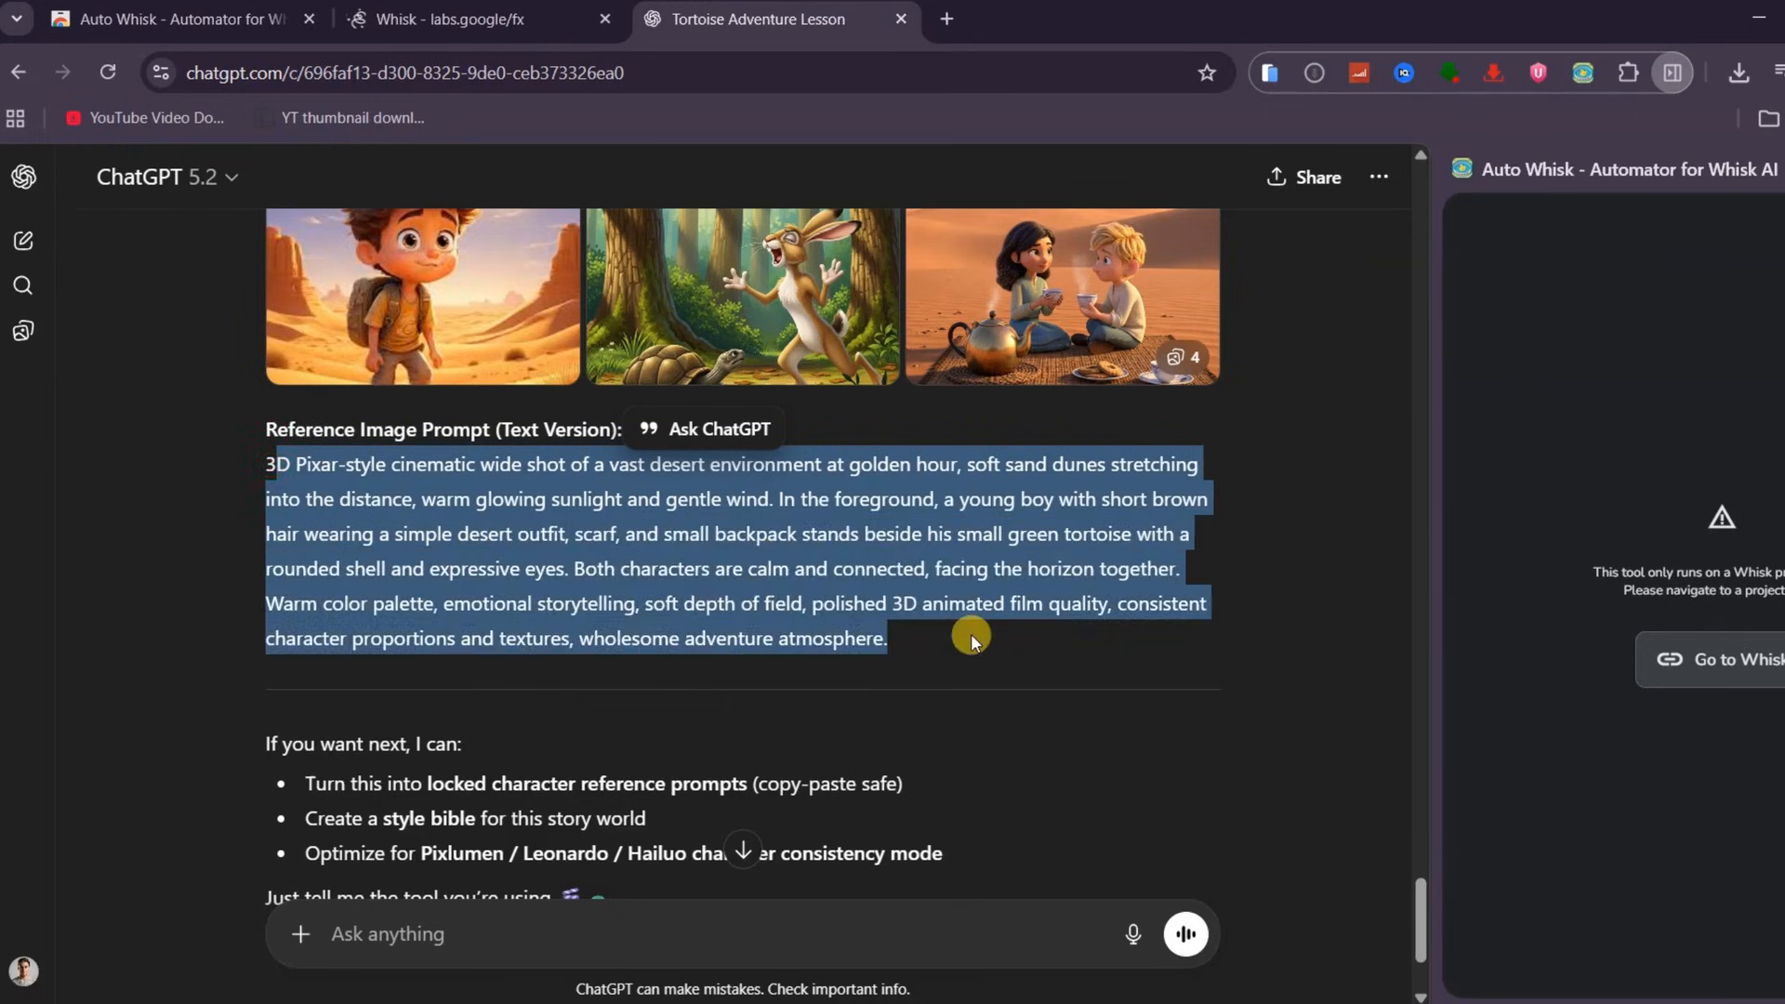
{"action": "key", "text": "ctrl+c"}
{"action": "key", "text": "ctrl+shift+Tab"}
{"action": "key", "text": "ctrl+v"}
{"action": "left_click", "coordinate": [1359, 898]}
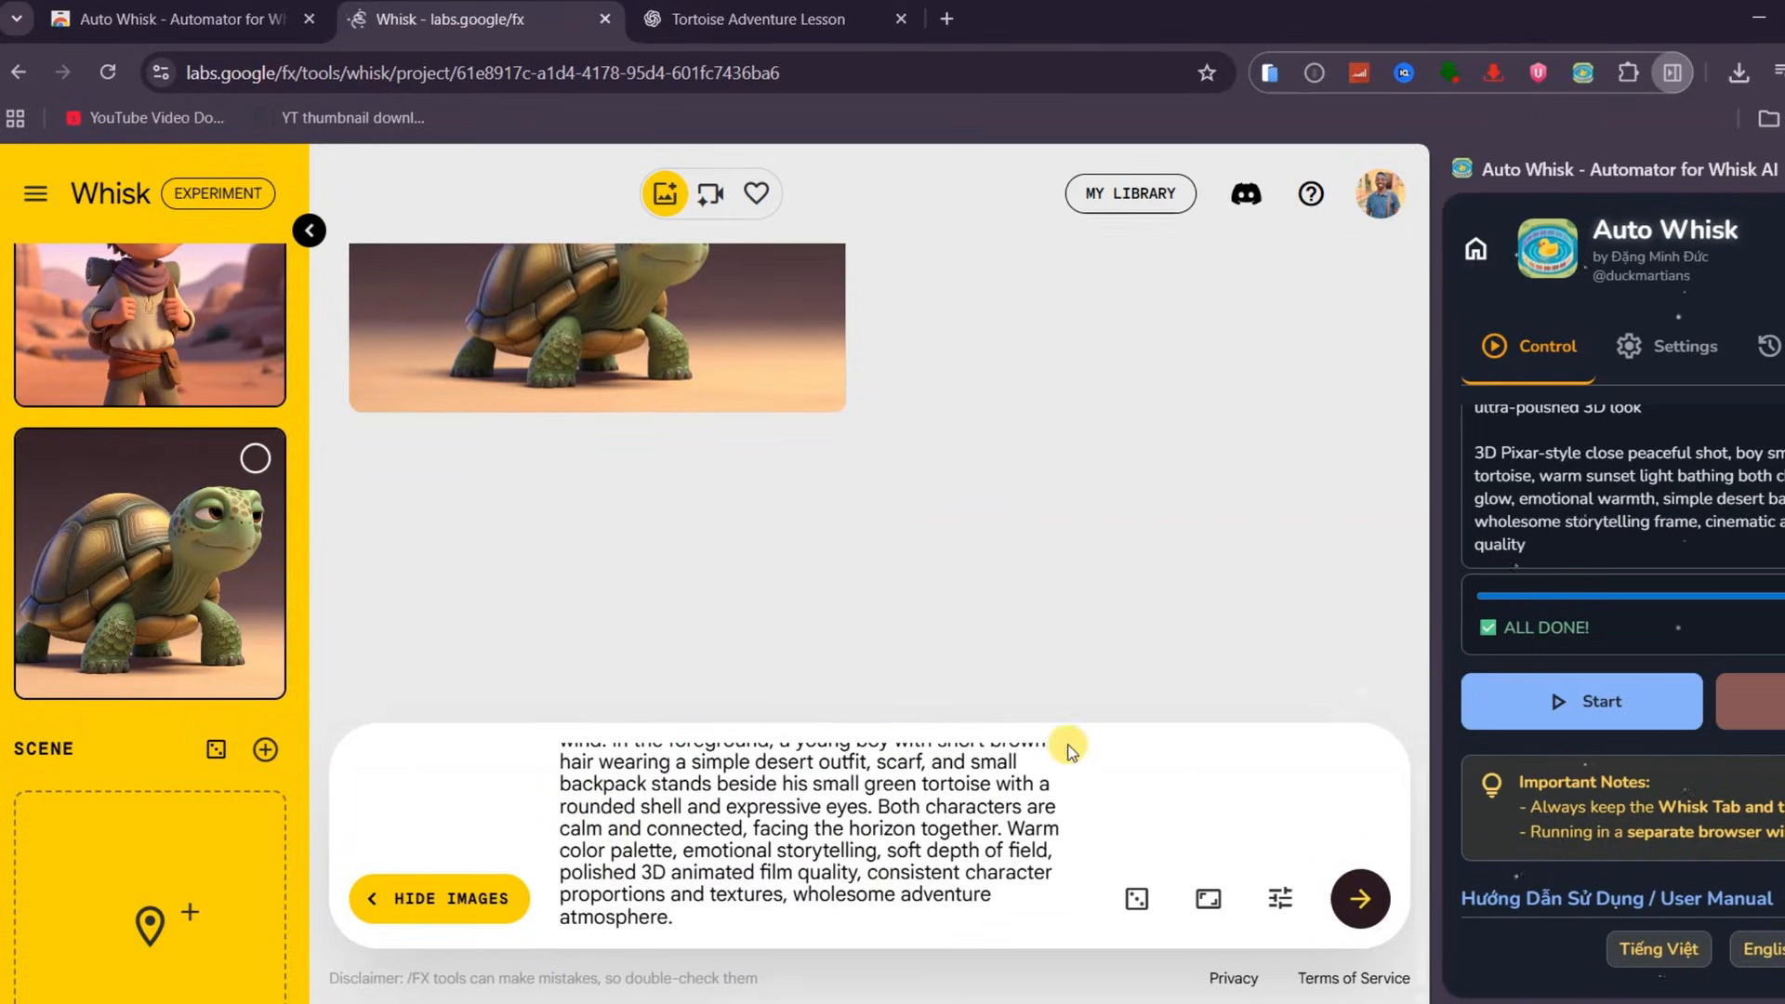
Set the boy-and-tortoise desert image as the Style reference and select both boy and tortoise subjects
{"action": "scroll", "coordinate": [165, 569], "scroll_direction": "down", "scroll_amount": 5}
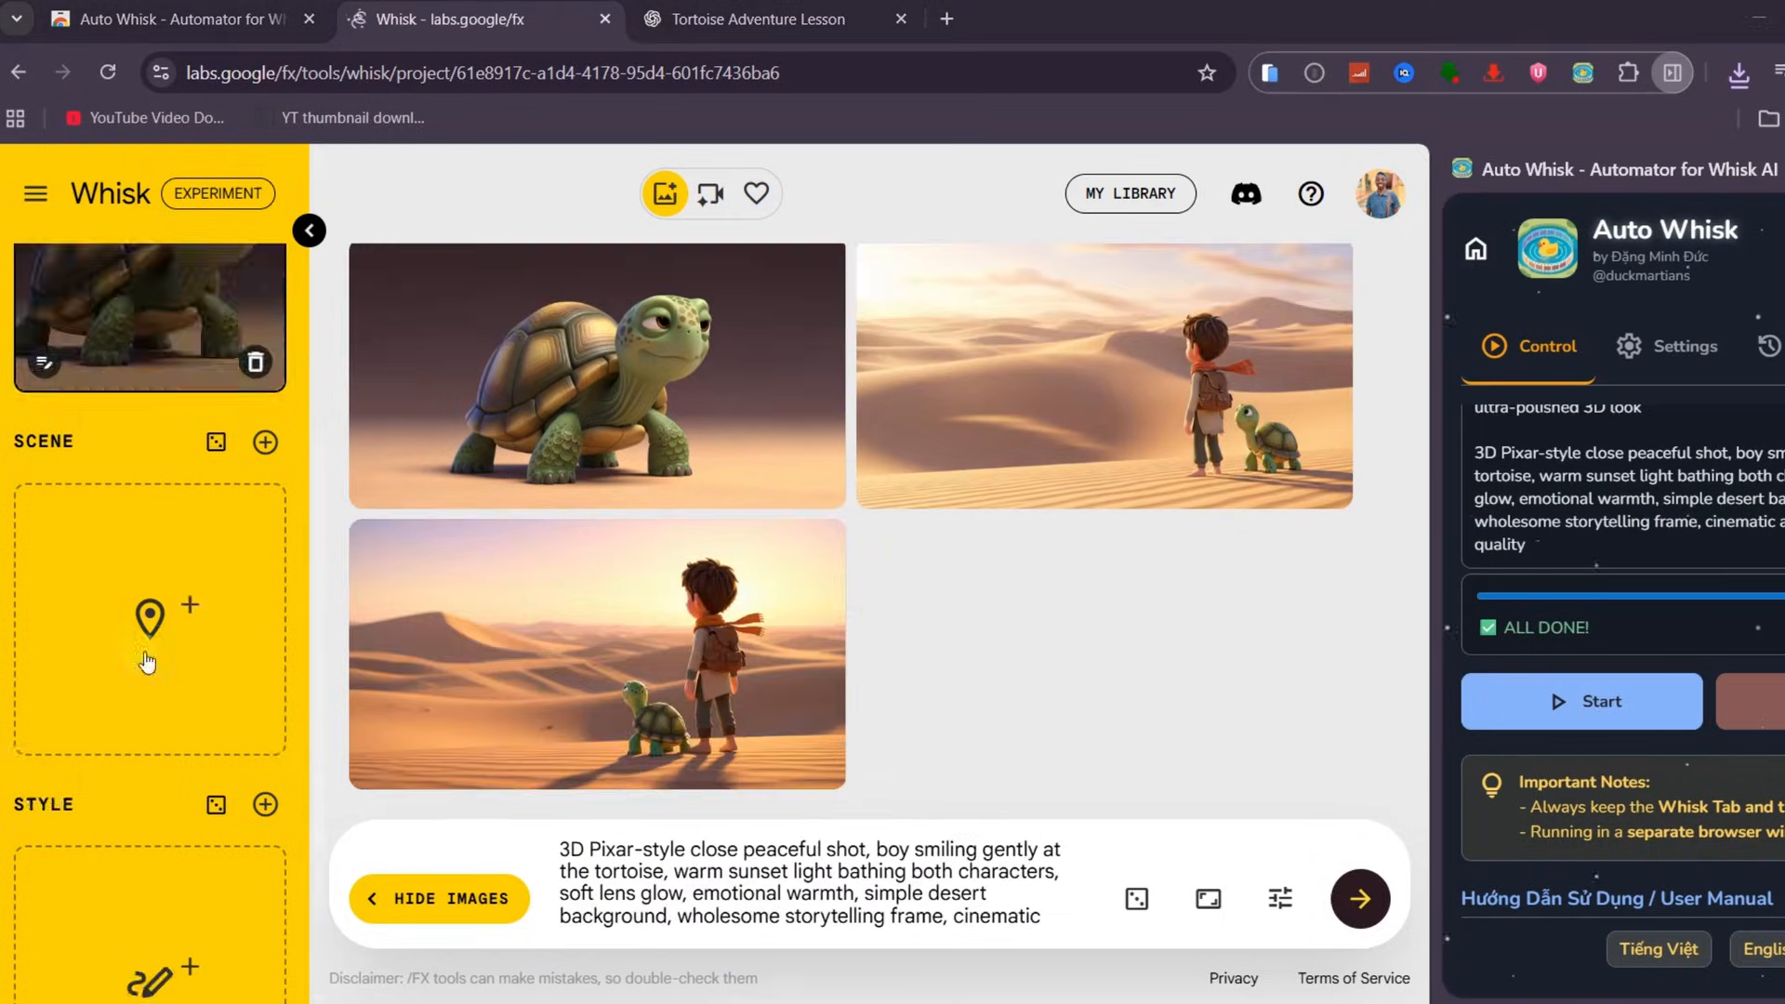
{"action": "left_click_drag", "start_coordinate": [706, 665], "coordinate": [180, 747]}
{"action": "scroll", "coordinate": [222, 823], "scroll_direction": "up", "scroll_amount": 5}
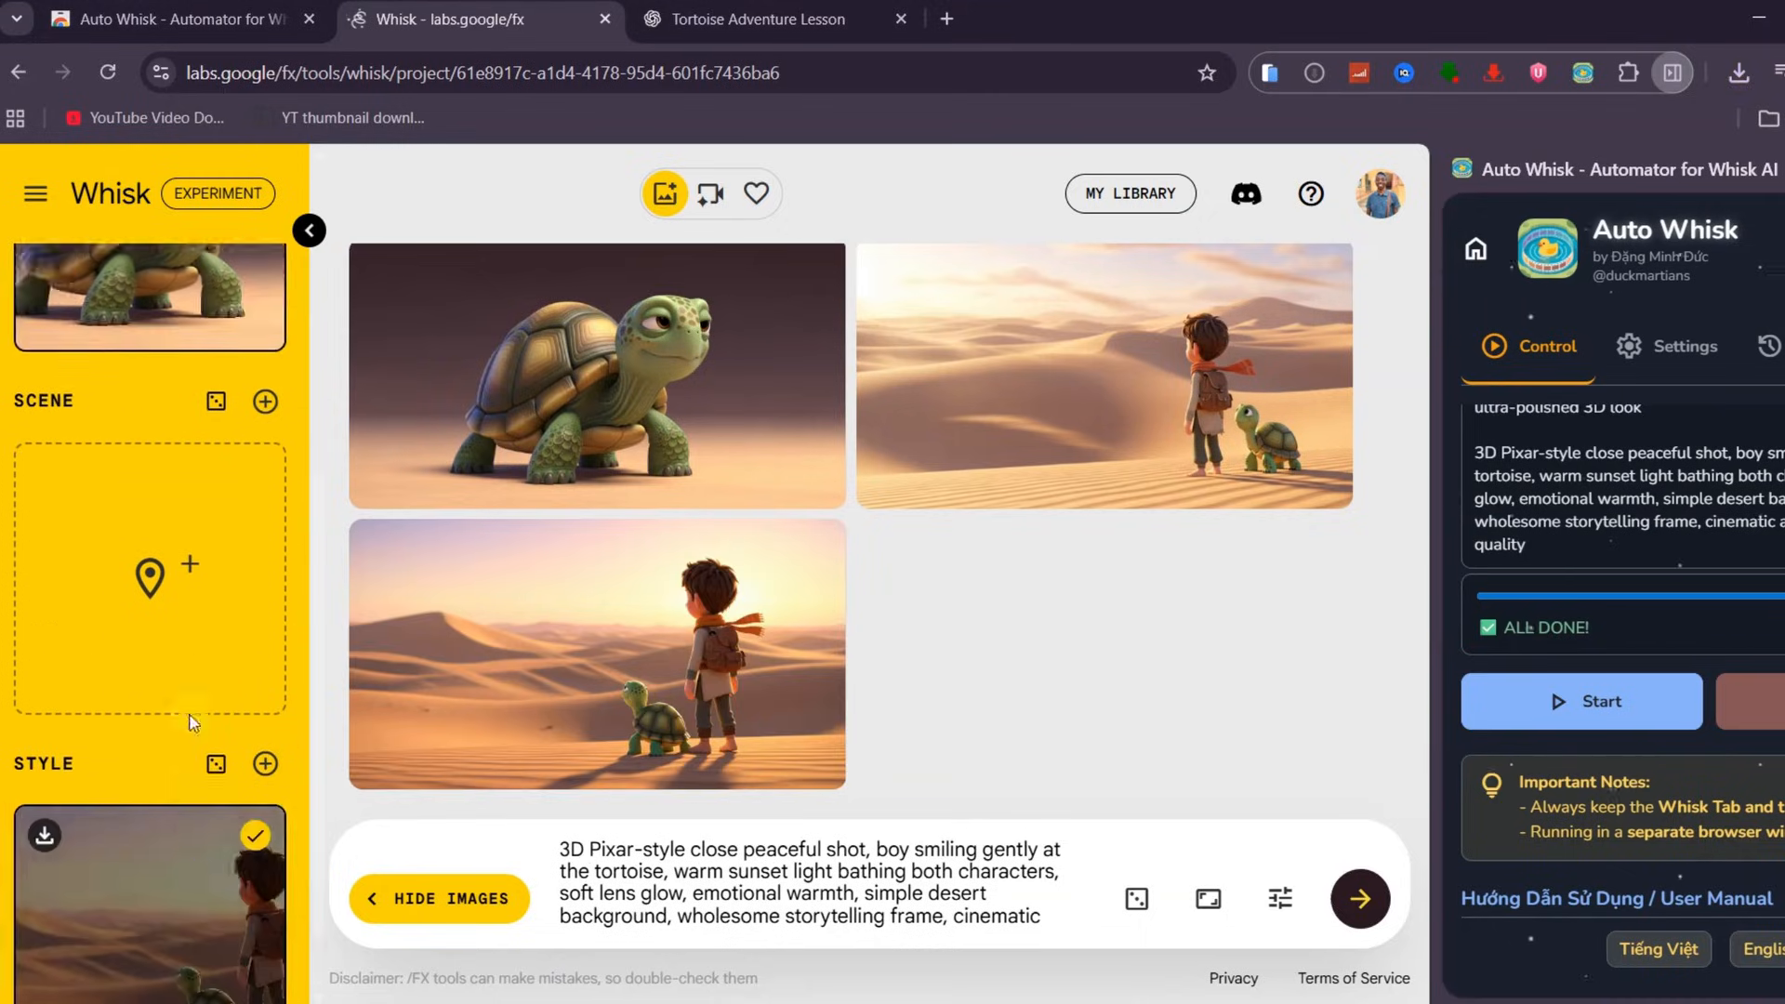
{"action": "left_click", "coordinate": [249, 520]}
{"action": "scroll", "coordinate": [232, 530], "scroll_direction": "up", "scroll_amount": 3}
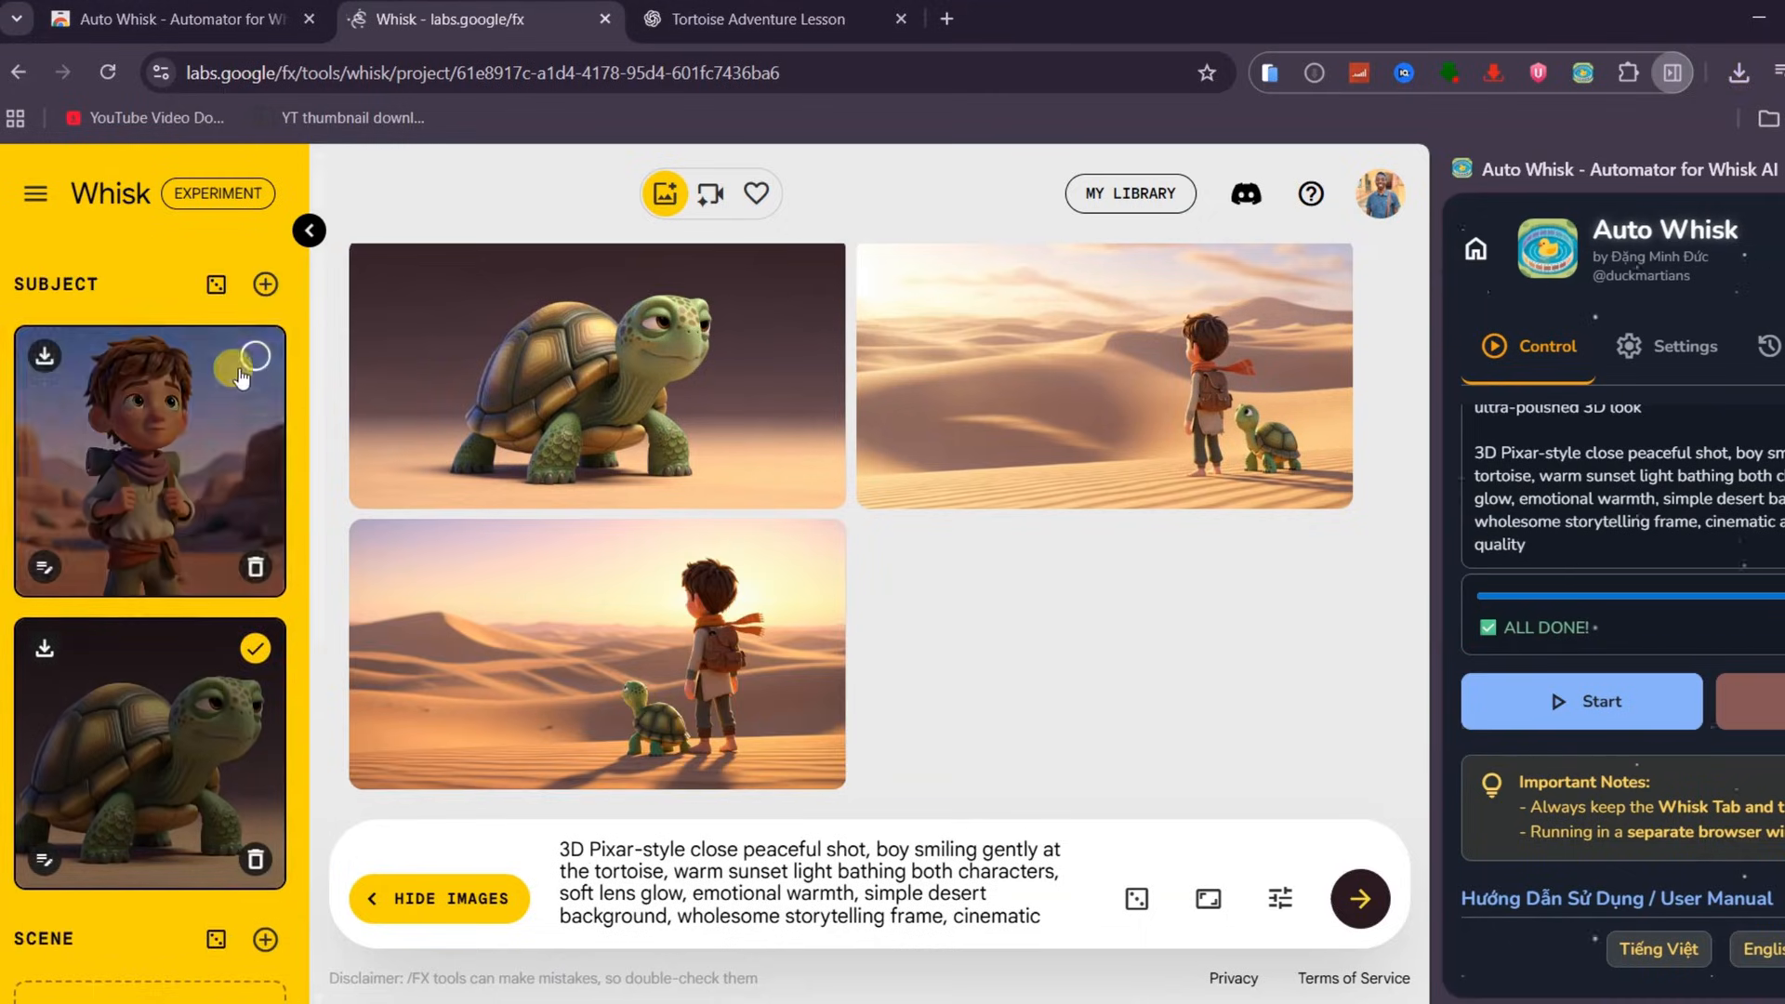
{"action": "left_click", "coordinate": [253, 356]}
{"action": "scroll", "coordinate": [1488, 640], "scroll_direction": "up", "scroll_amount": 3}
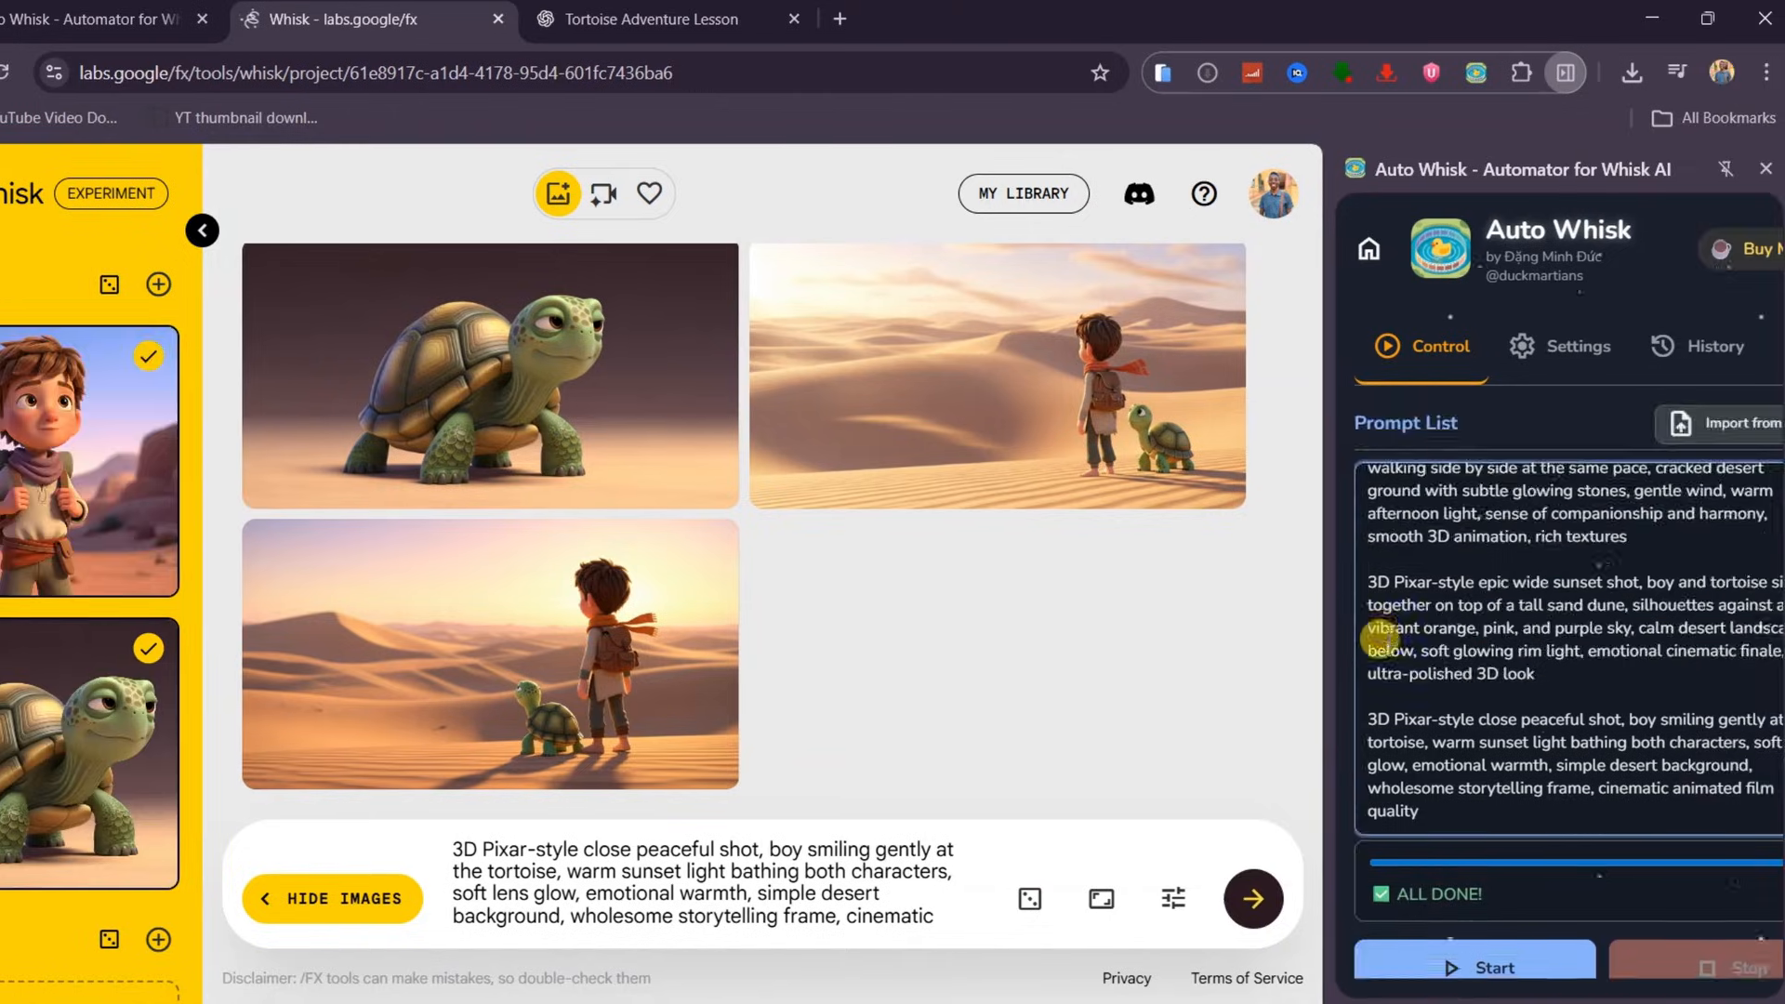
{"action": "scroll", "coordinate": [1383, 638], "scroll_direction": "down", "scroll_amount": 3}
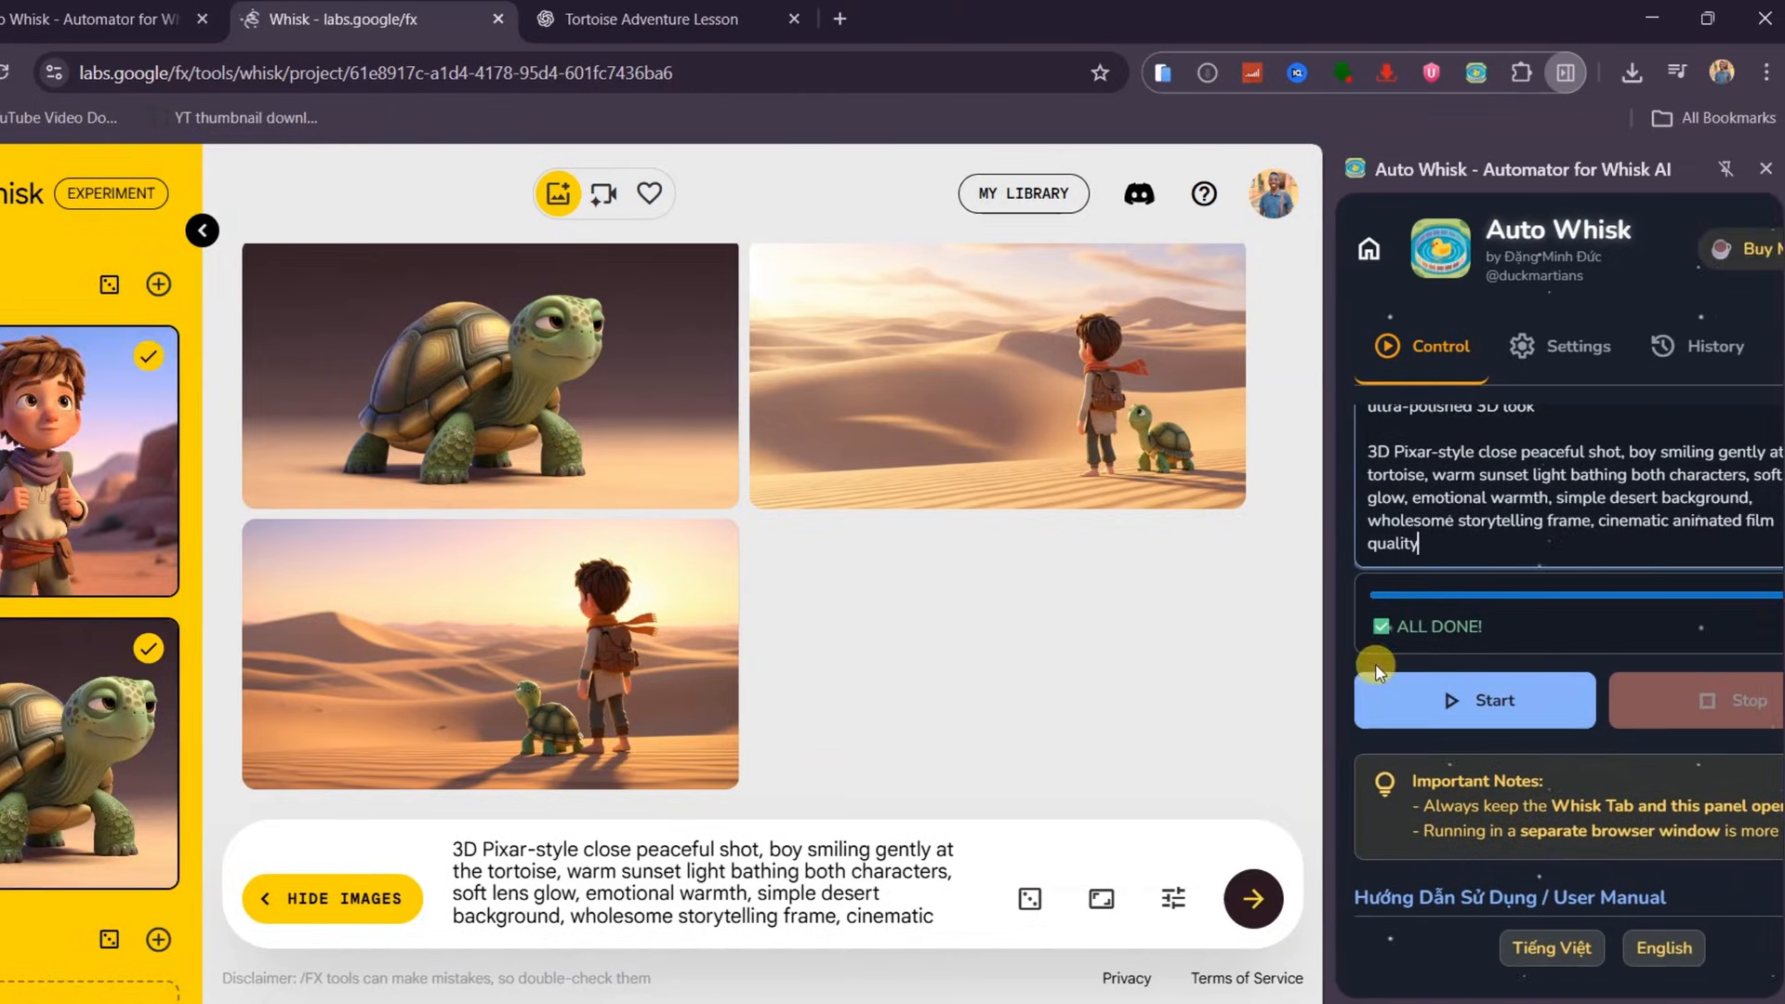
Start the Auto Whisk batch to regenerate all story prompts with the references
{"action": "left_click", "coordinate": [1478, 688]}
{"action": "left_click", "coordinate": [1469, 707]}
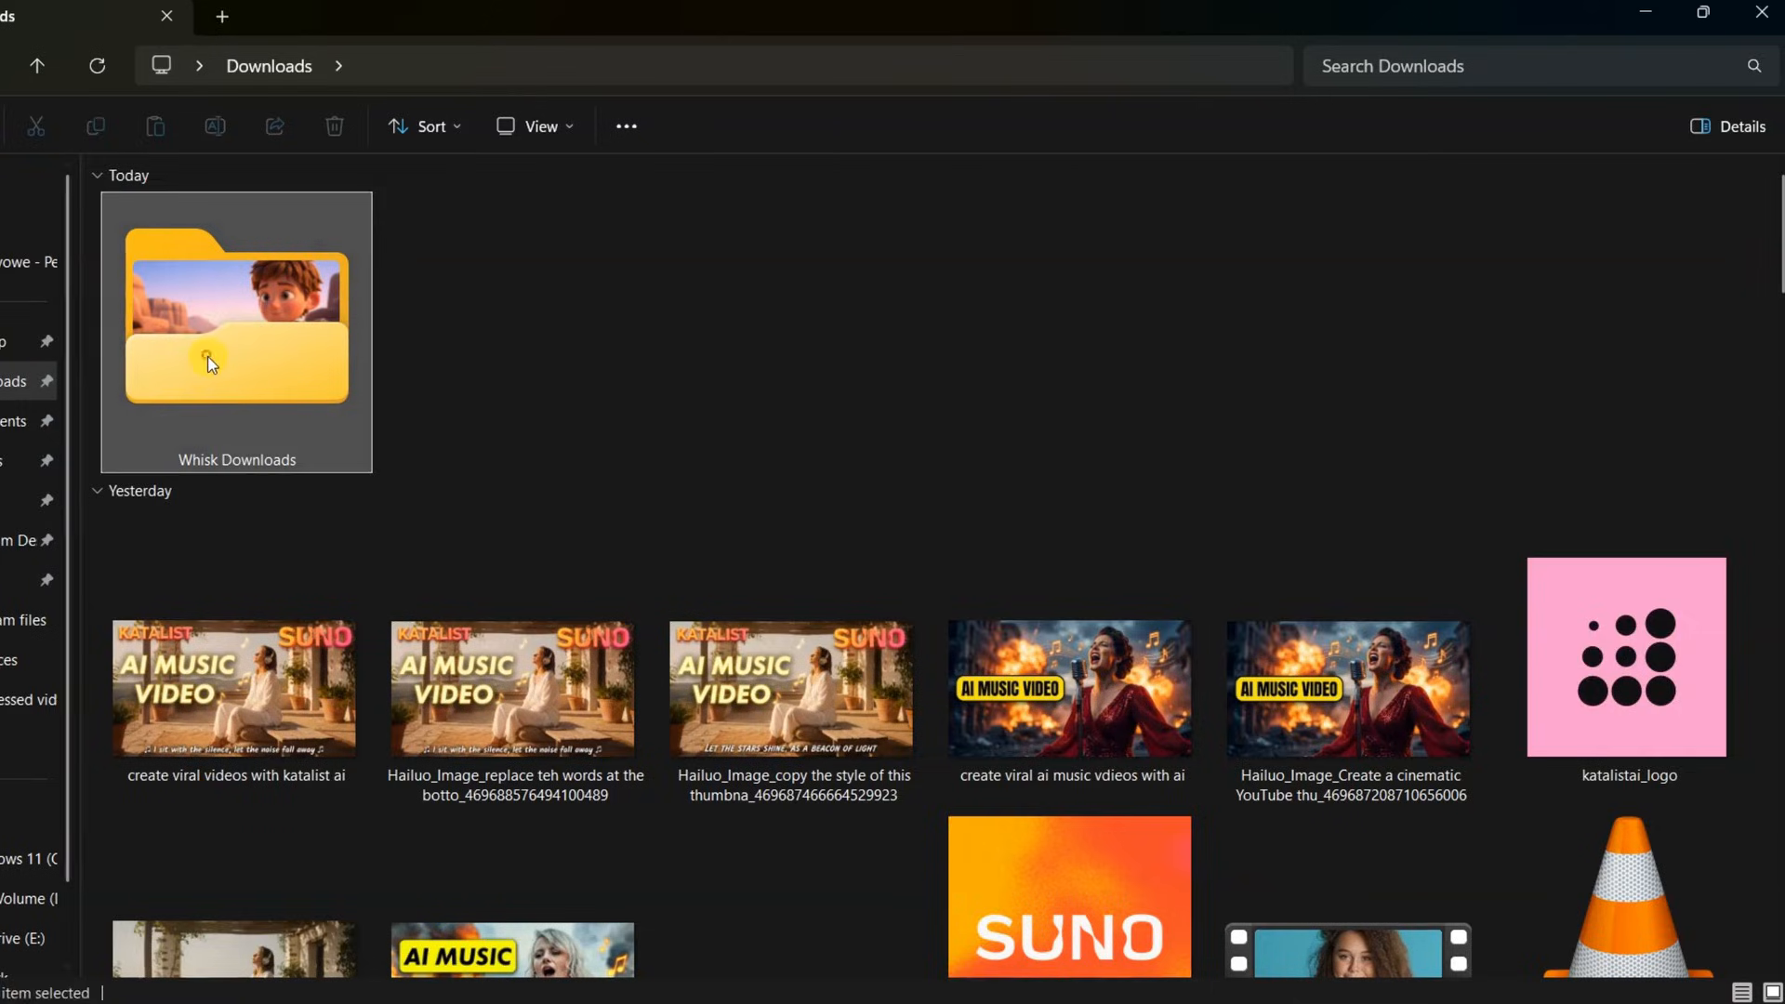
Review the downloaded story images in the Whisk Downloads folder
{"action": "double_click", "coordinate": [239, 334]}
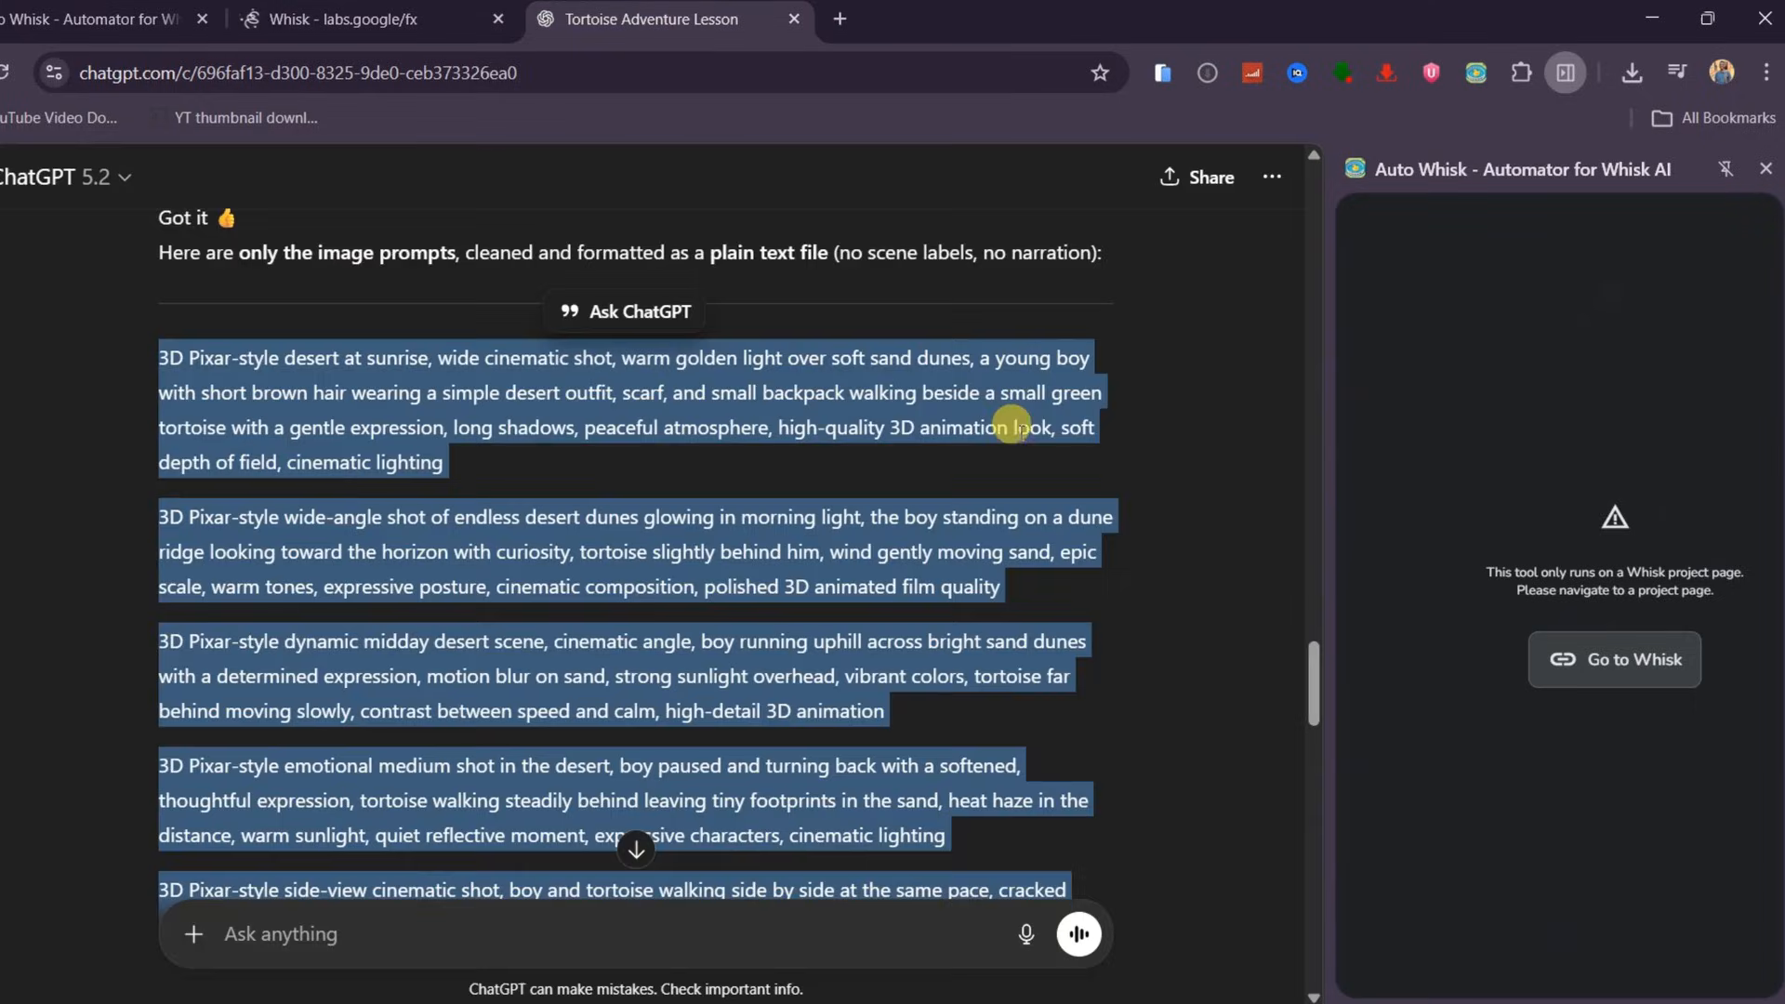
{"action": "left_click", "coordinate": [362, 602]}
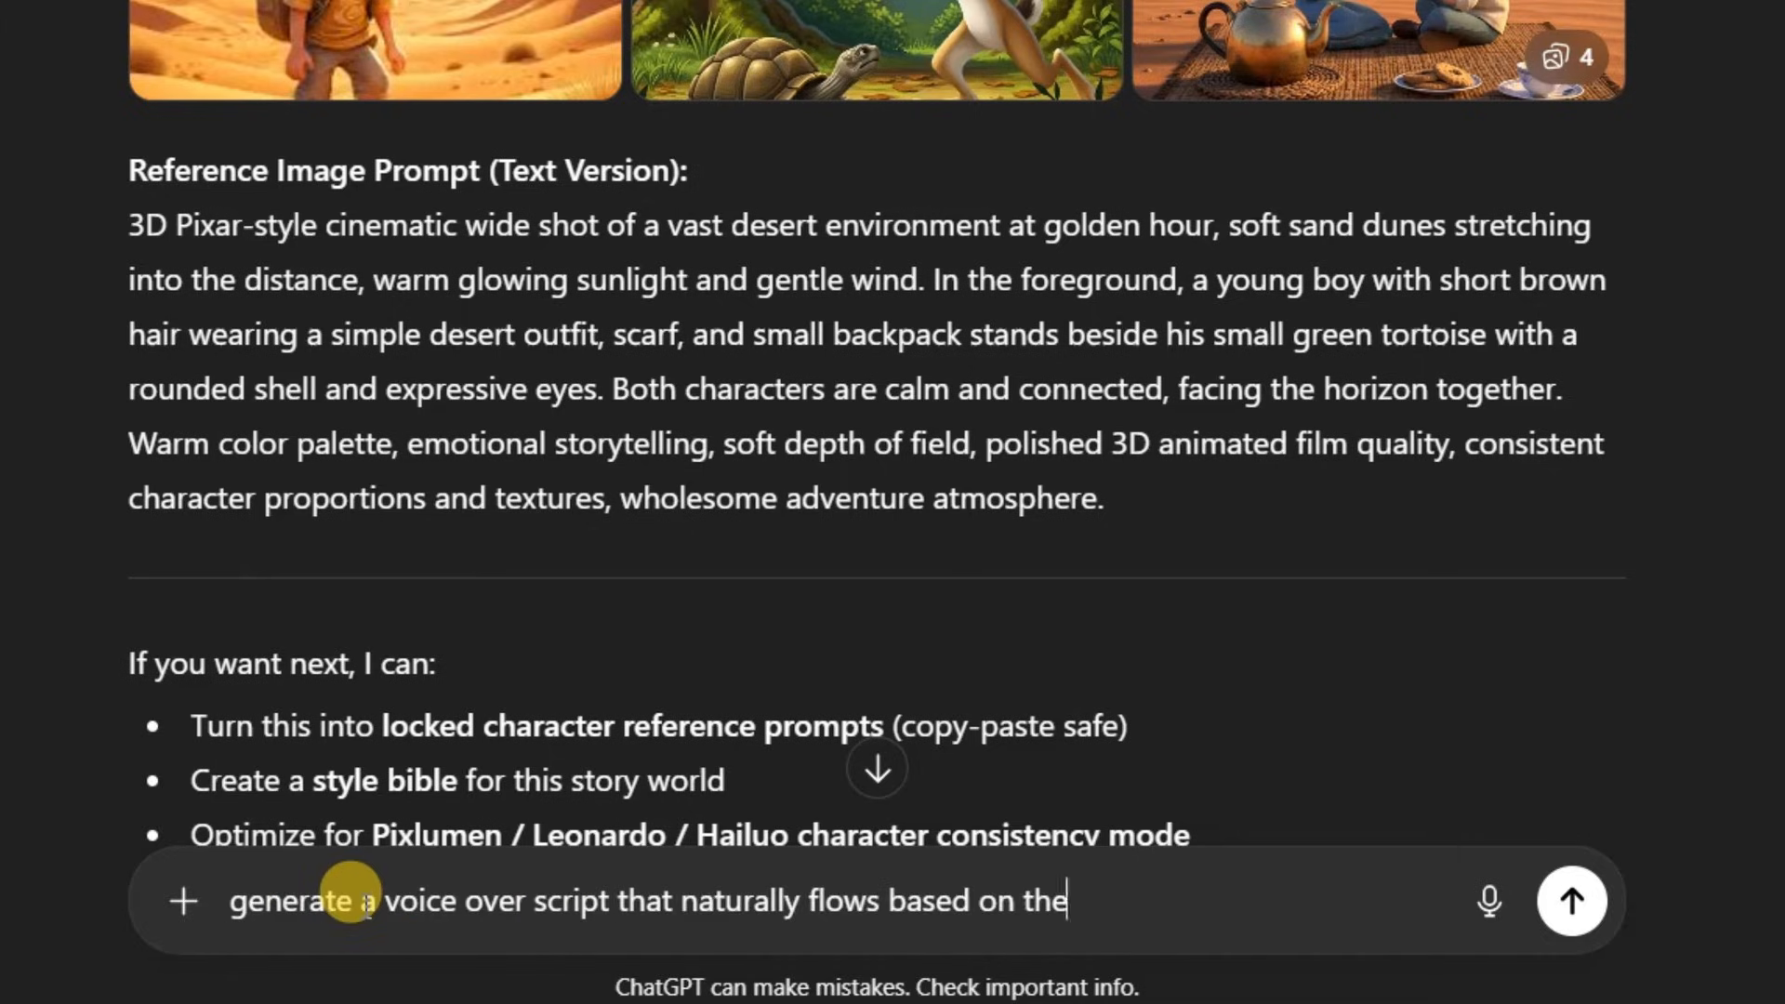
Ask ChatGPT to "generate a voice over script that naturally flows based on the story, keep it plain ready to paste into TTS"
{"action": "type", "text": "ready to paste into TTS"}
{"action": "key", "text": "Return"}
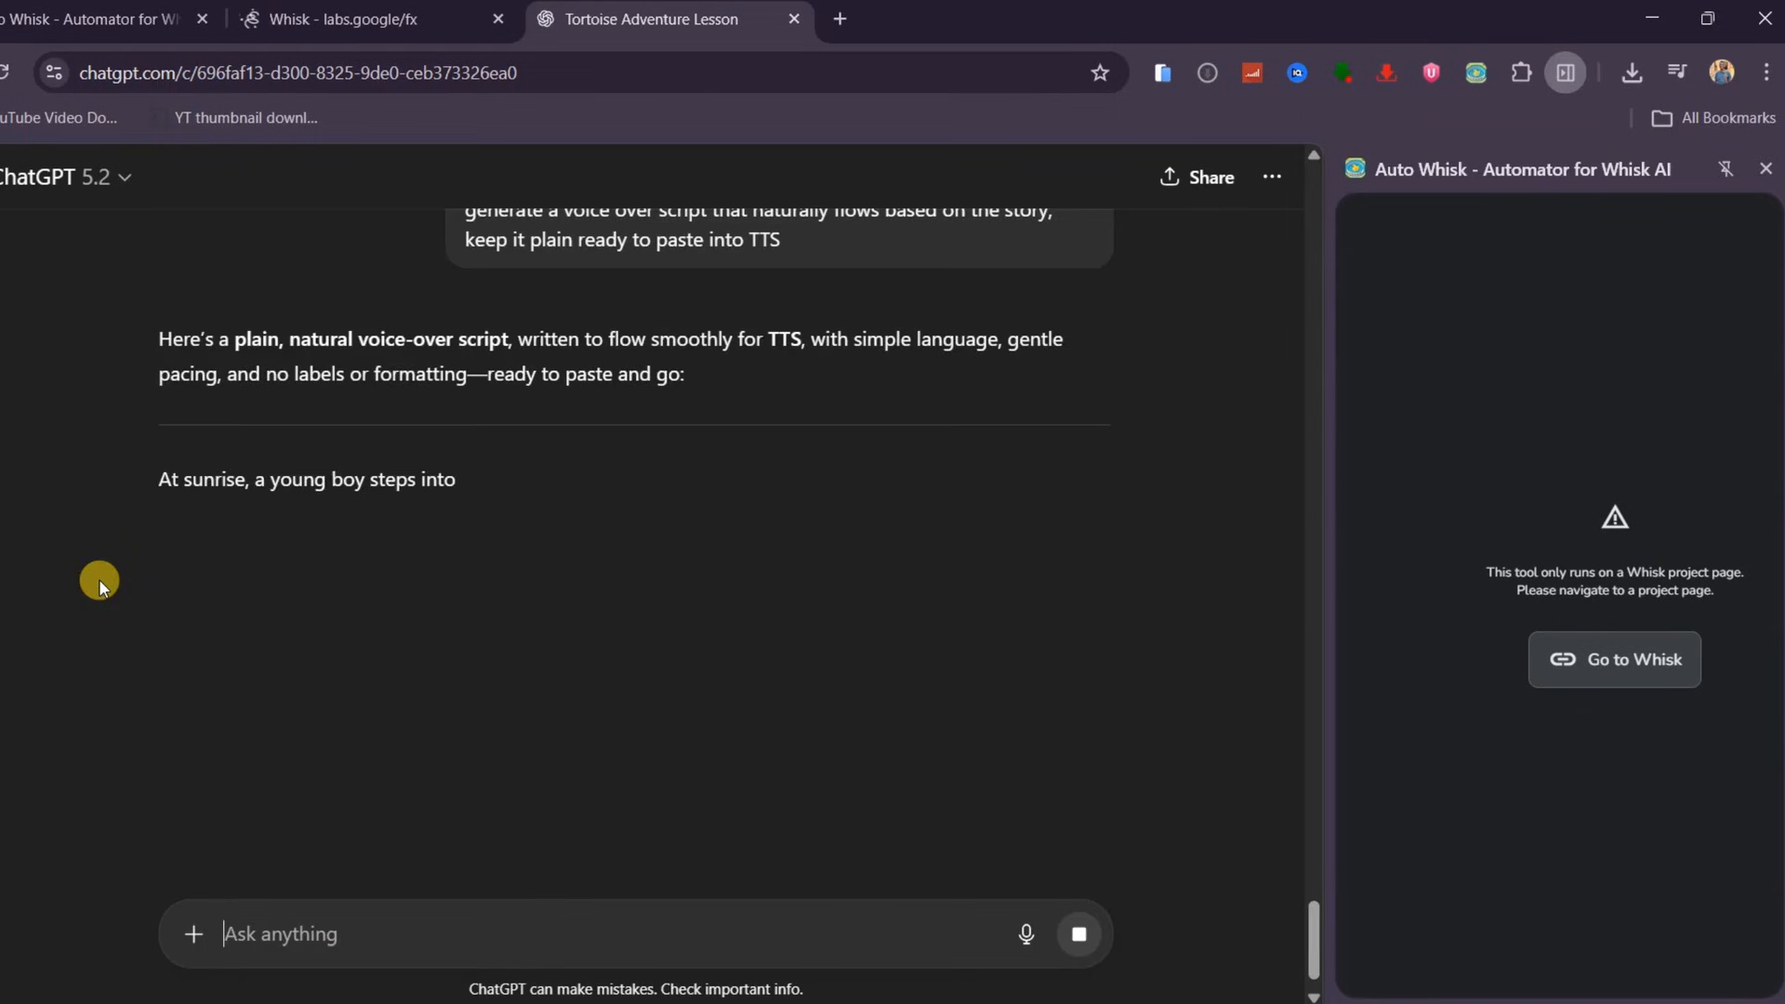
Copy the voice-over script from ChatGPT into the ElevenLabs Text to Speech editor
{"action": "scroll", "coordinate": [108, 493], "scroll_direction": "down", "scroll_amount": 7}
{"action": "scroll", "coordinate": [159, 343], "scroll_direction": "up", "scroll_amount": 6}
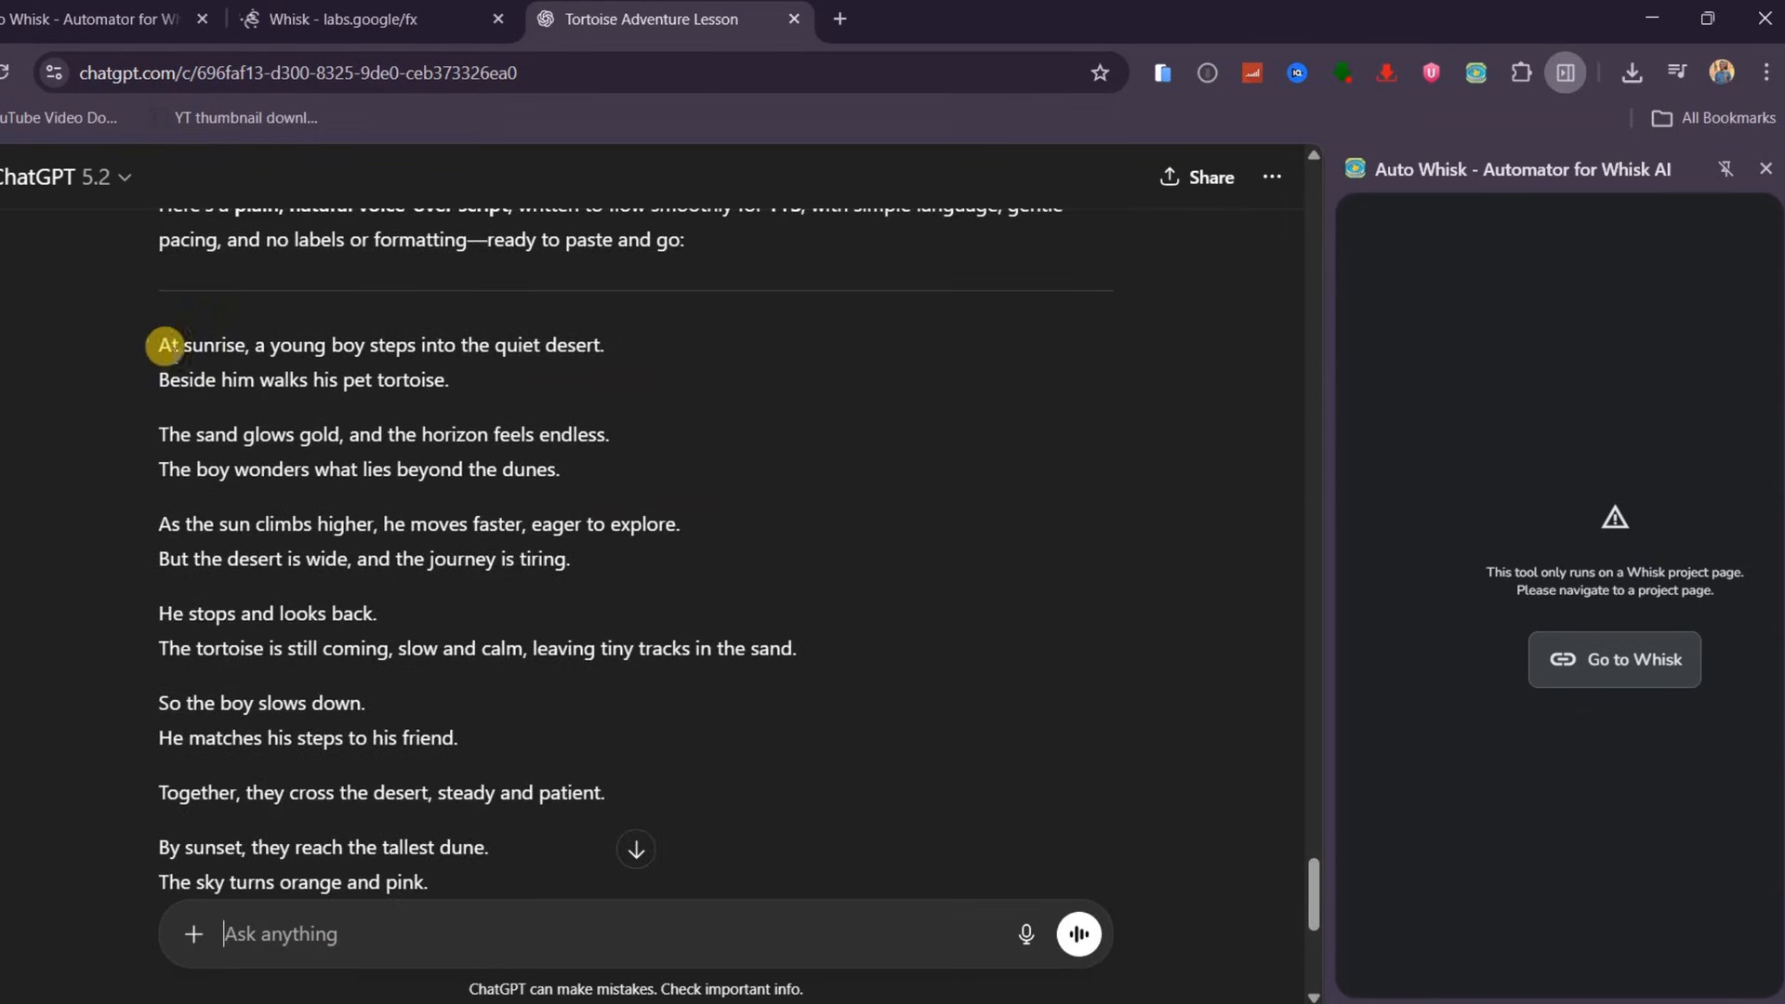
{"action": "left_click_drag", "start_coordinate": [165, 343], "coordinate": [387, 985]}
{"action": "left_click", "coordinate": [840, 18]}
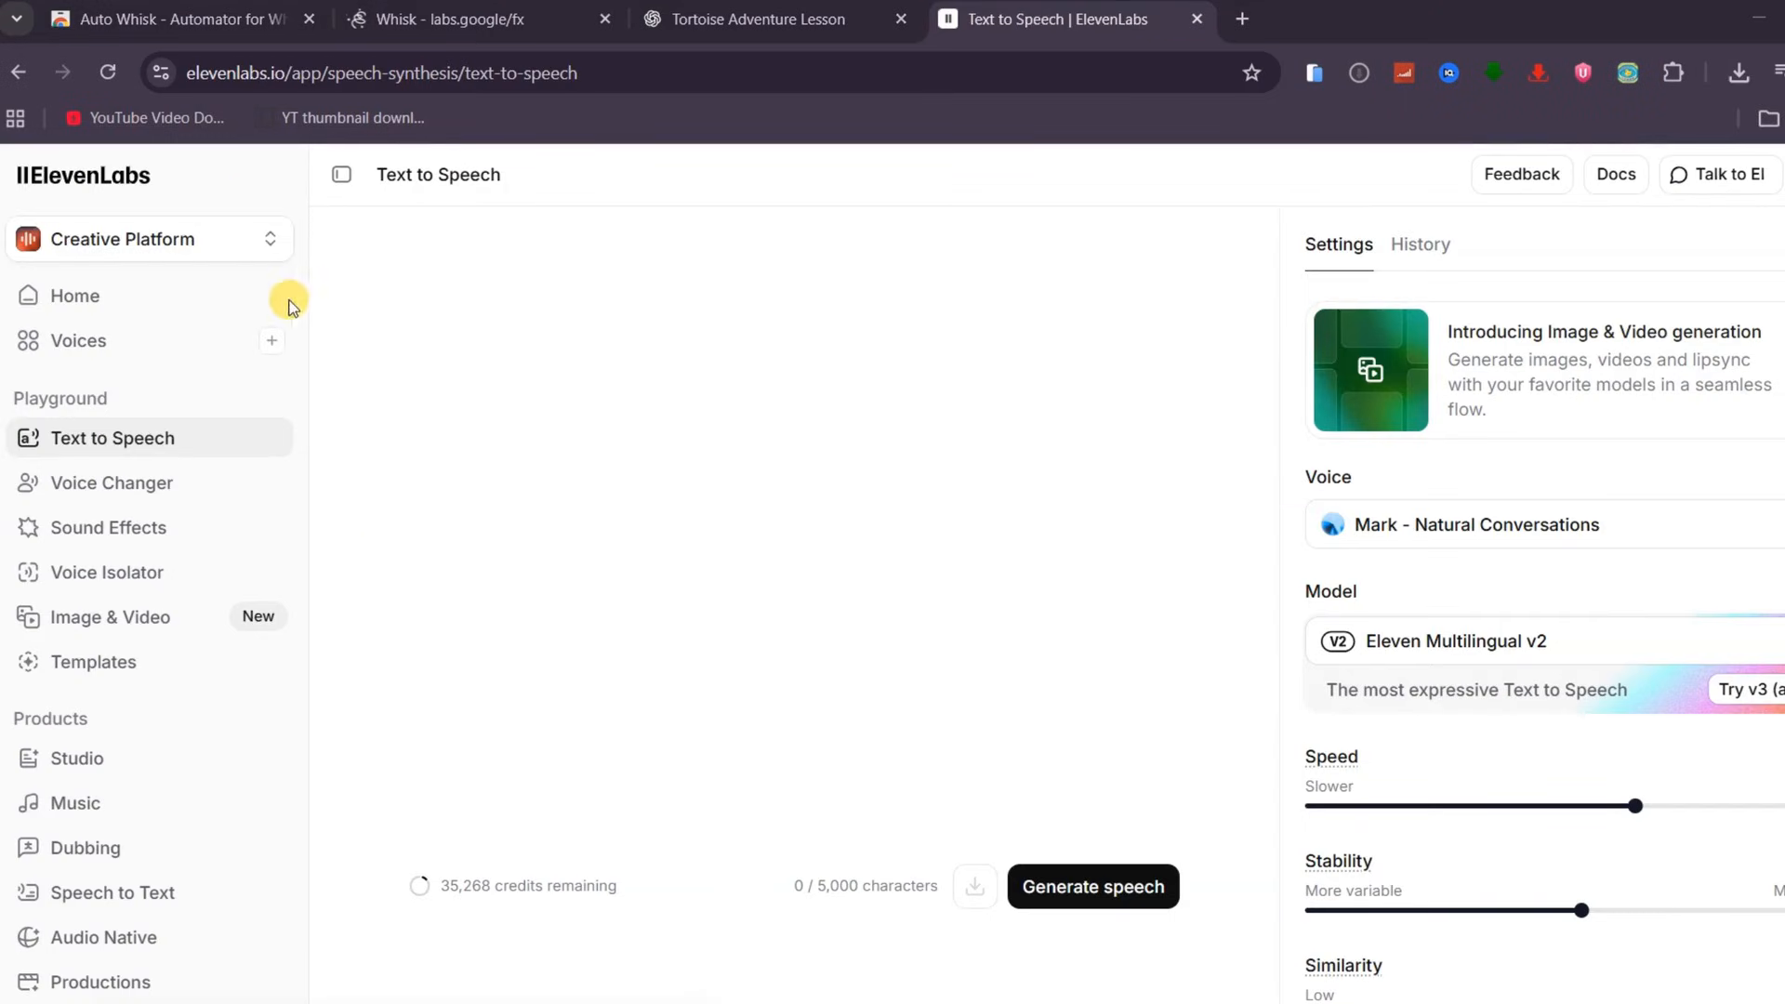
{"action": "left_click", "coordinate": [555, 499]}
{"action": "key", "text": "ctrl+v"}
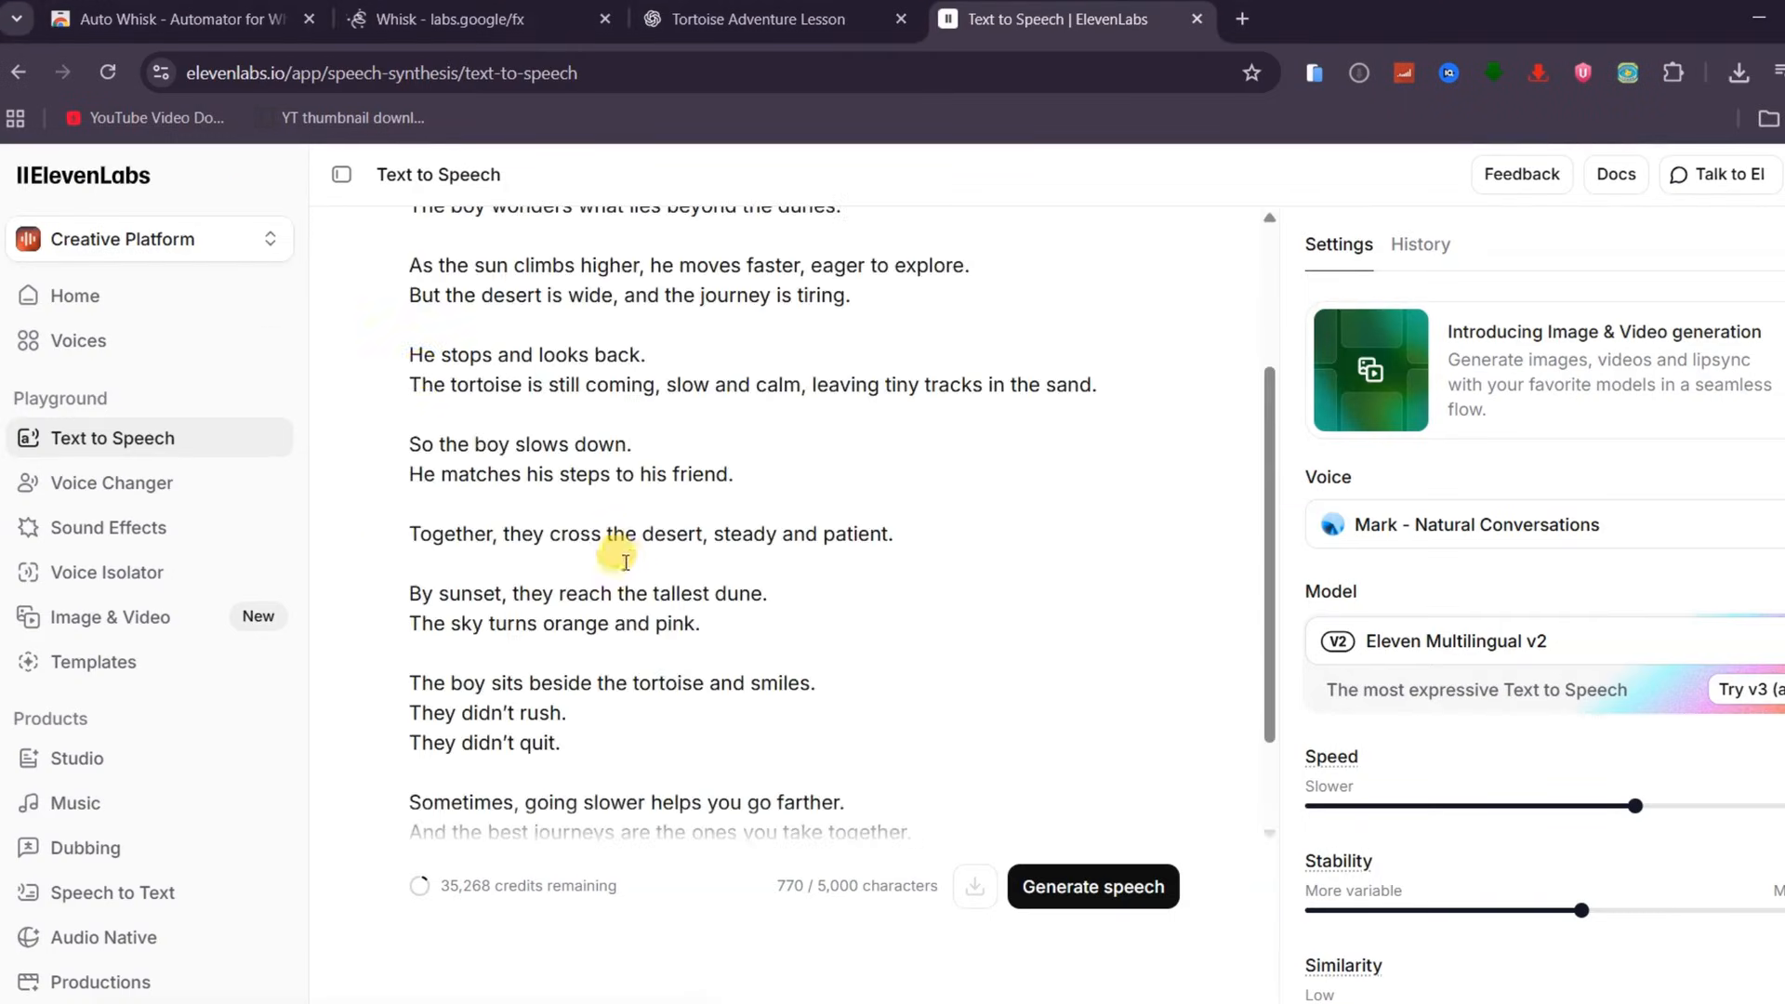
Change the voice to "Arabella - Mysterious and Emotive"
{"action": "scroll", "coordinate": [626, 561], "scroll_direction": "up", "scroll_amount": 3}
{"action": "left_click", "coordinate": [1521, 527]}
{"action": "scroll", "coordinate": [1373, 689], "scroll_direction": "down", "scroll_amount": 5}
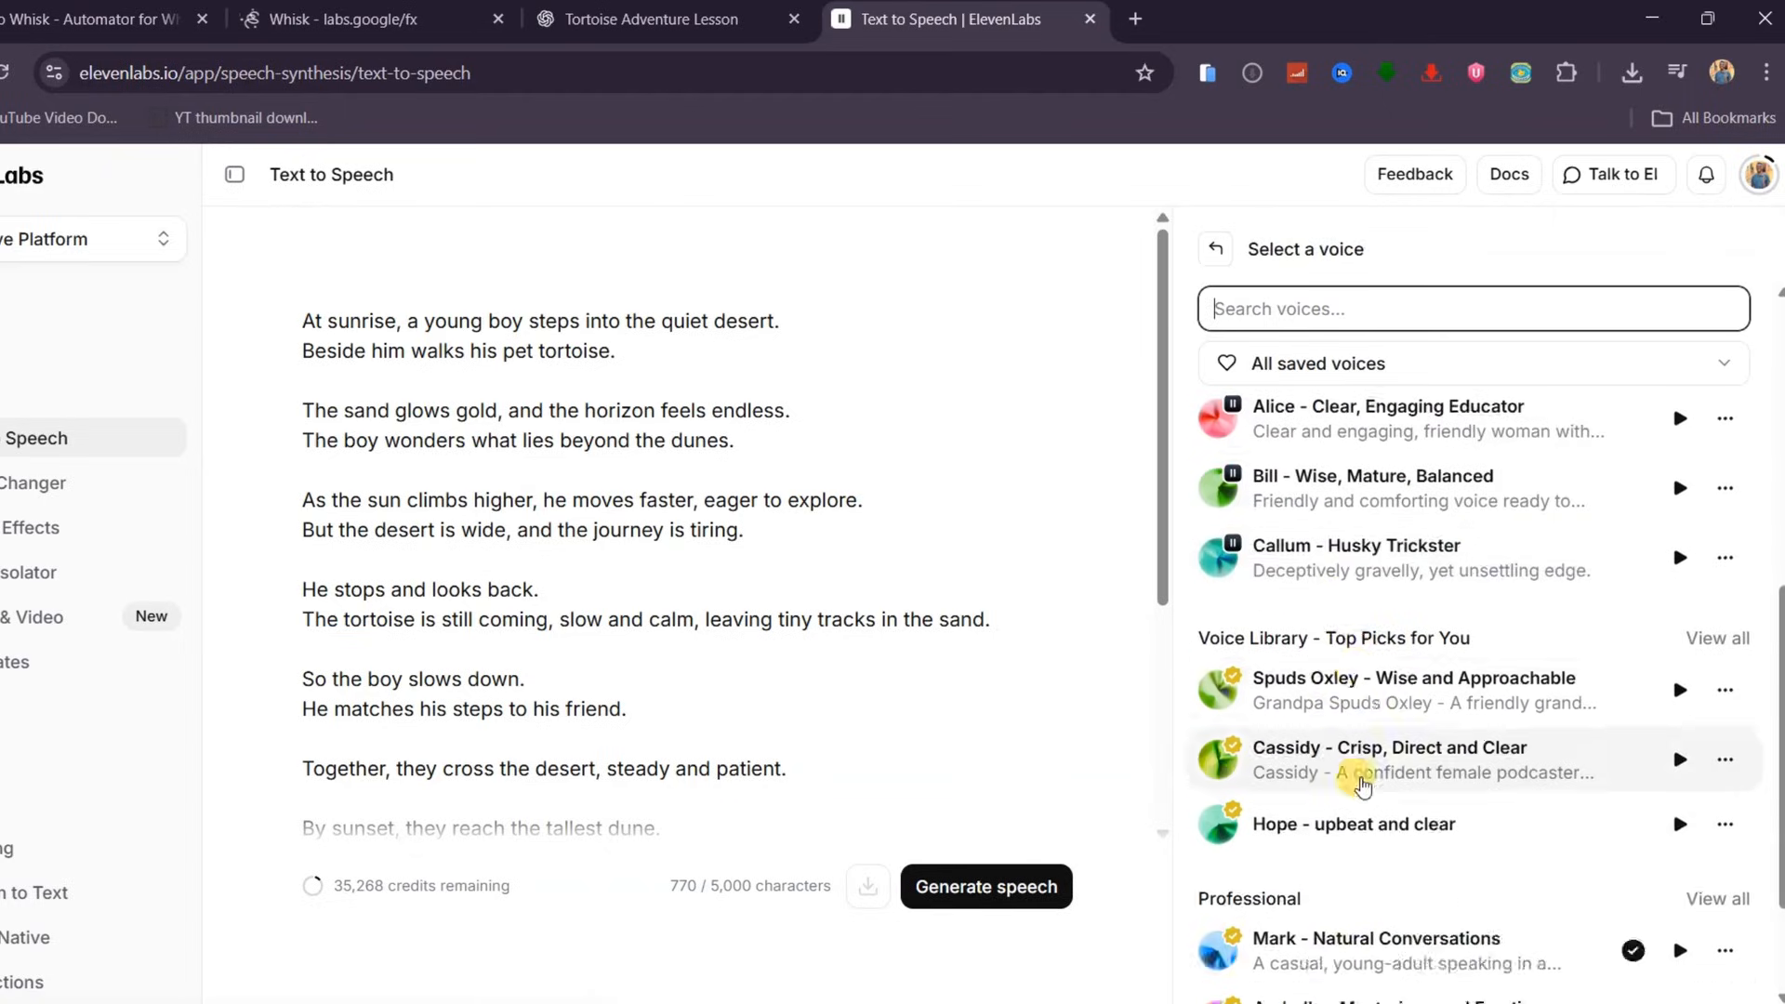
{"action": "scroll", "coordinate": [1363, 784], "scroll_direction": "down", "scroll_amount": 2}
{"action": "scroll", "coordinate": [1368, 799], "scroll_direction": "up", "scroll_amount": 4}
{"action": "scroll", "coordinate": [1376, 726], "scroll_direction": "down", "scroll_amount": 4}
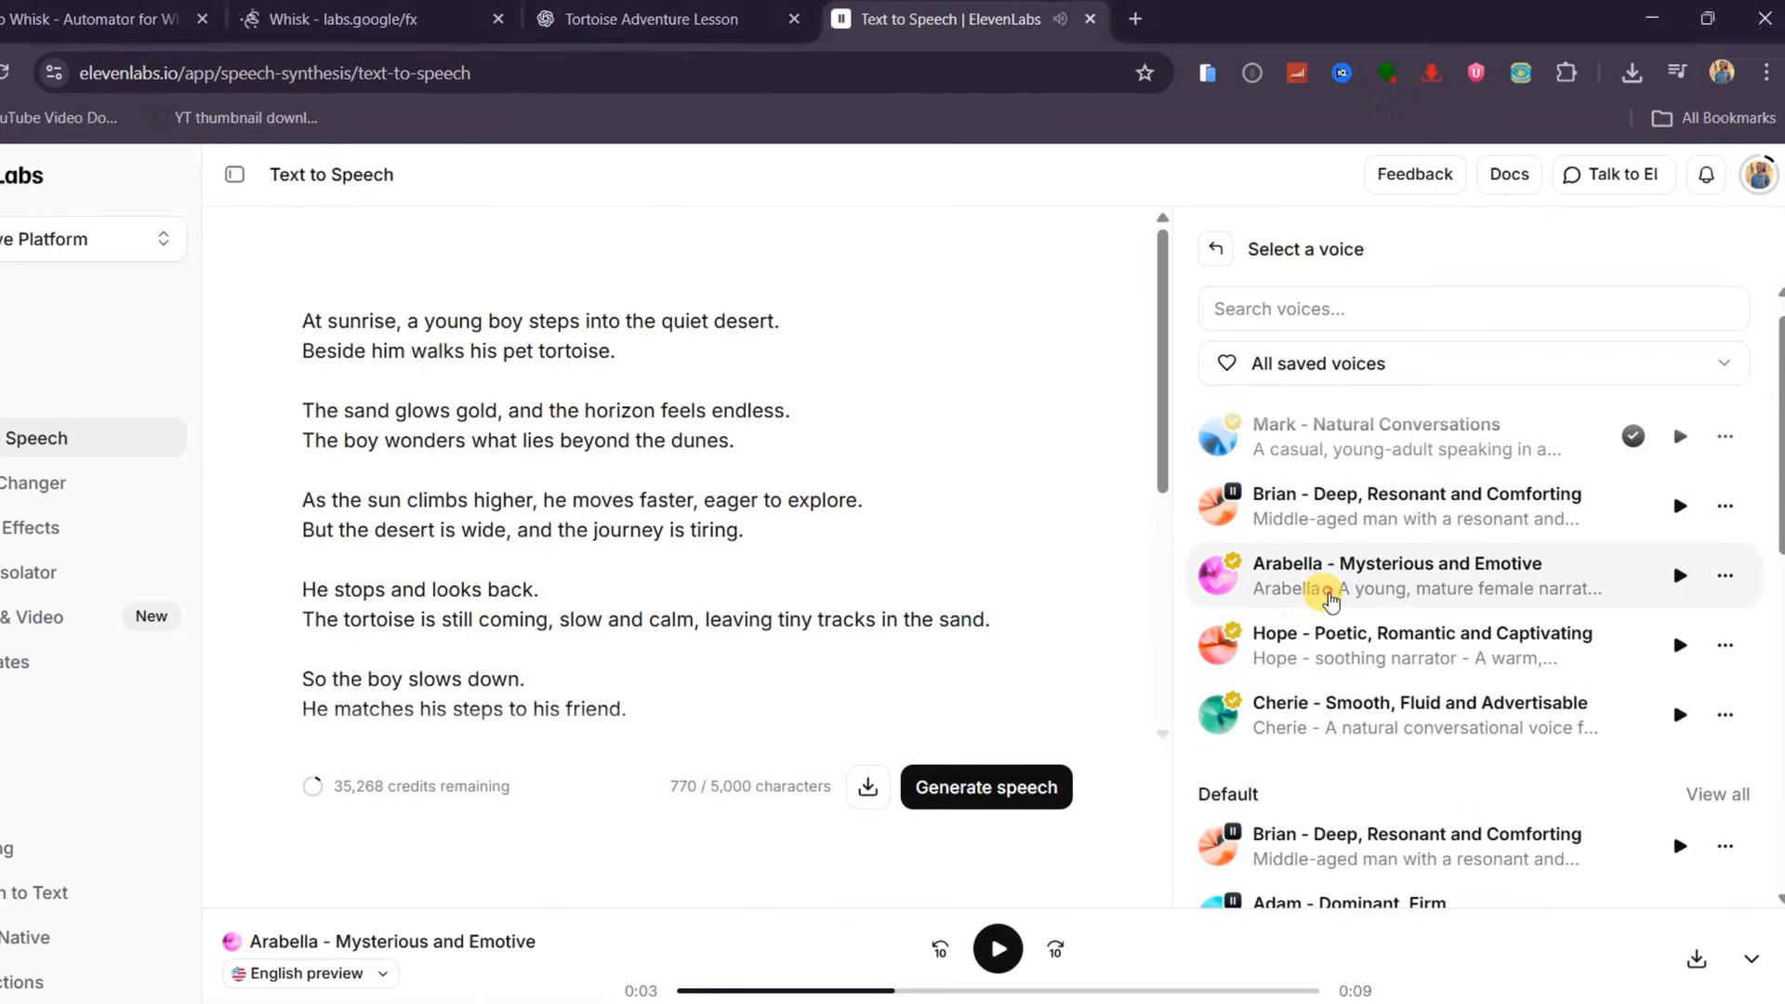
{"action": "left_click", "coordinate": [1328, 593]}
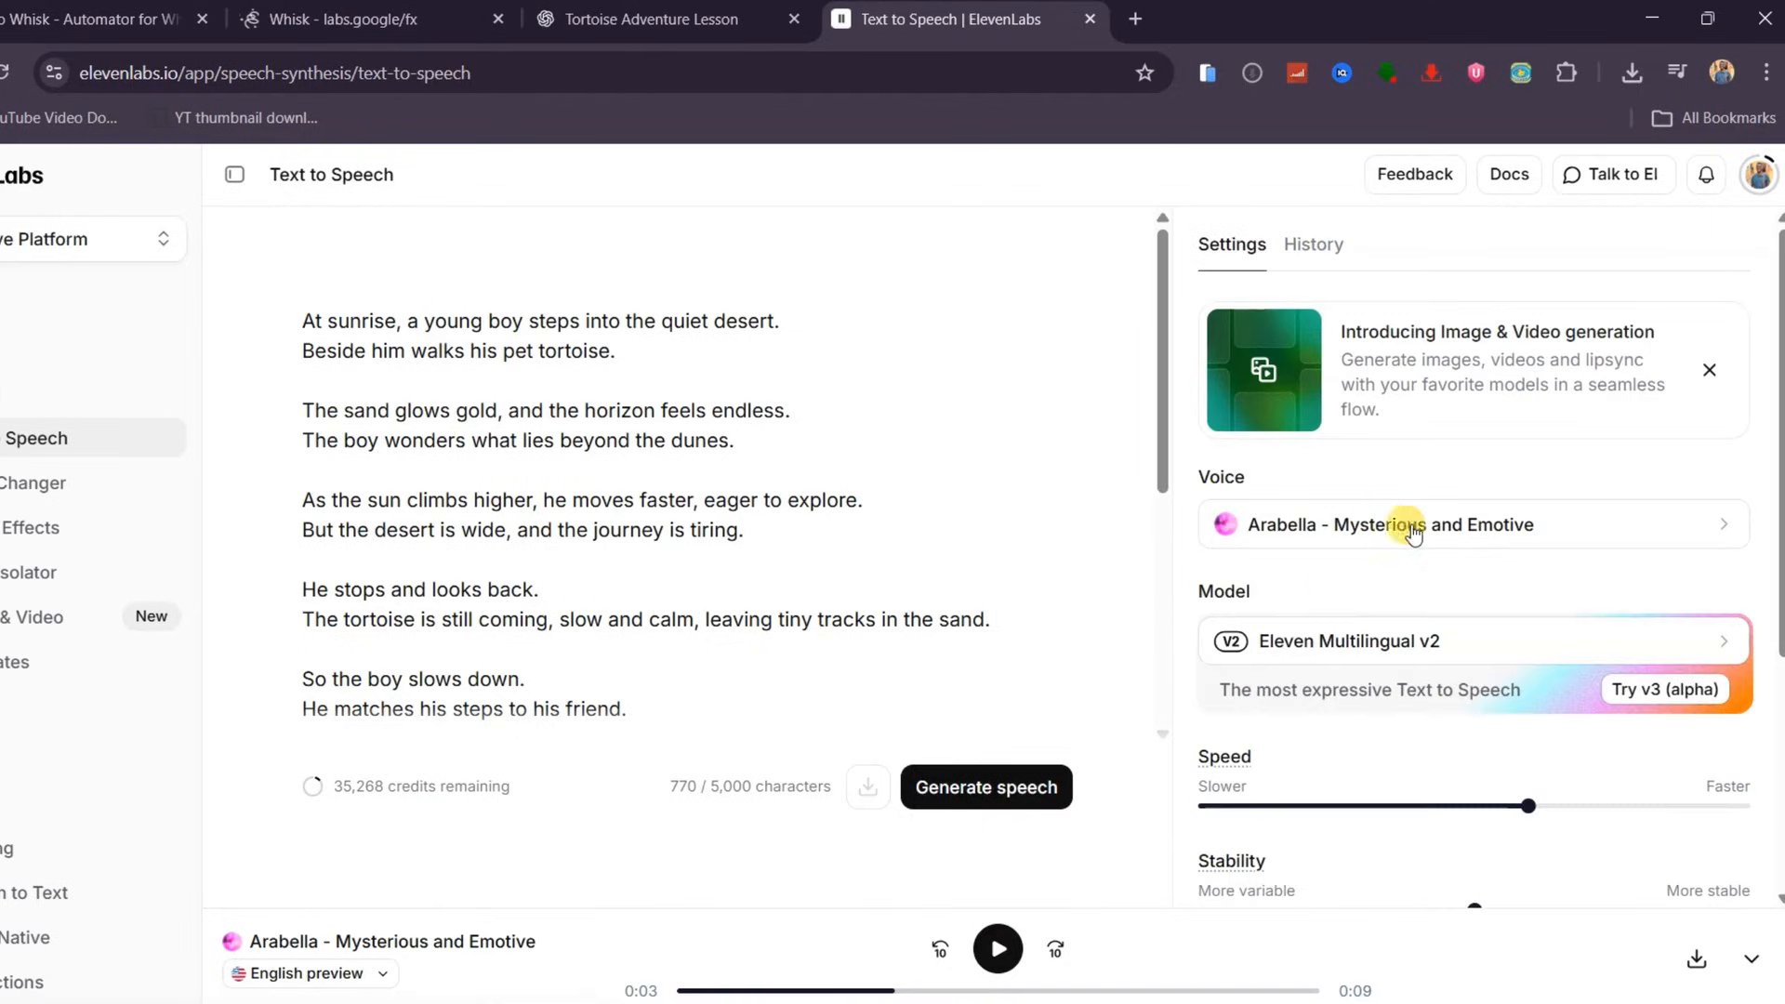
Generate the speech and download the audio file
{"action": "left_click", "coordinate": [1023, 786]}
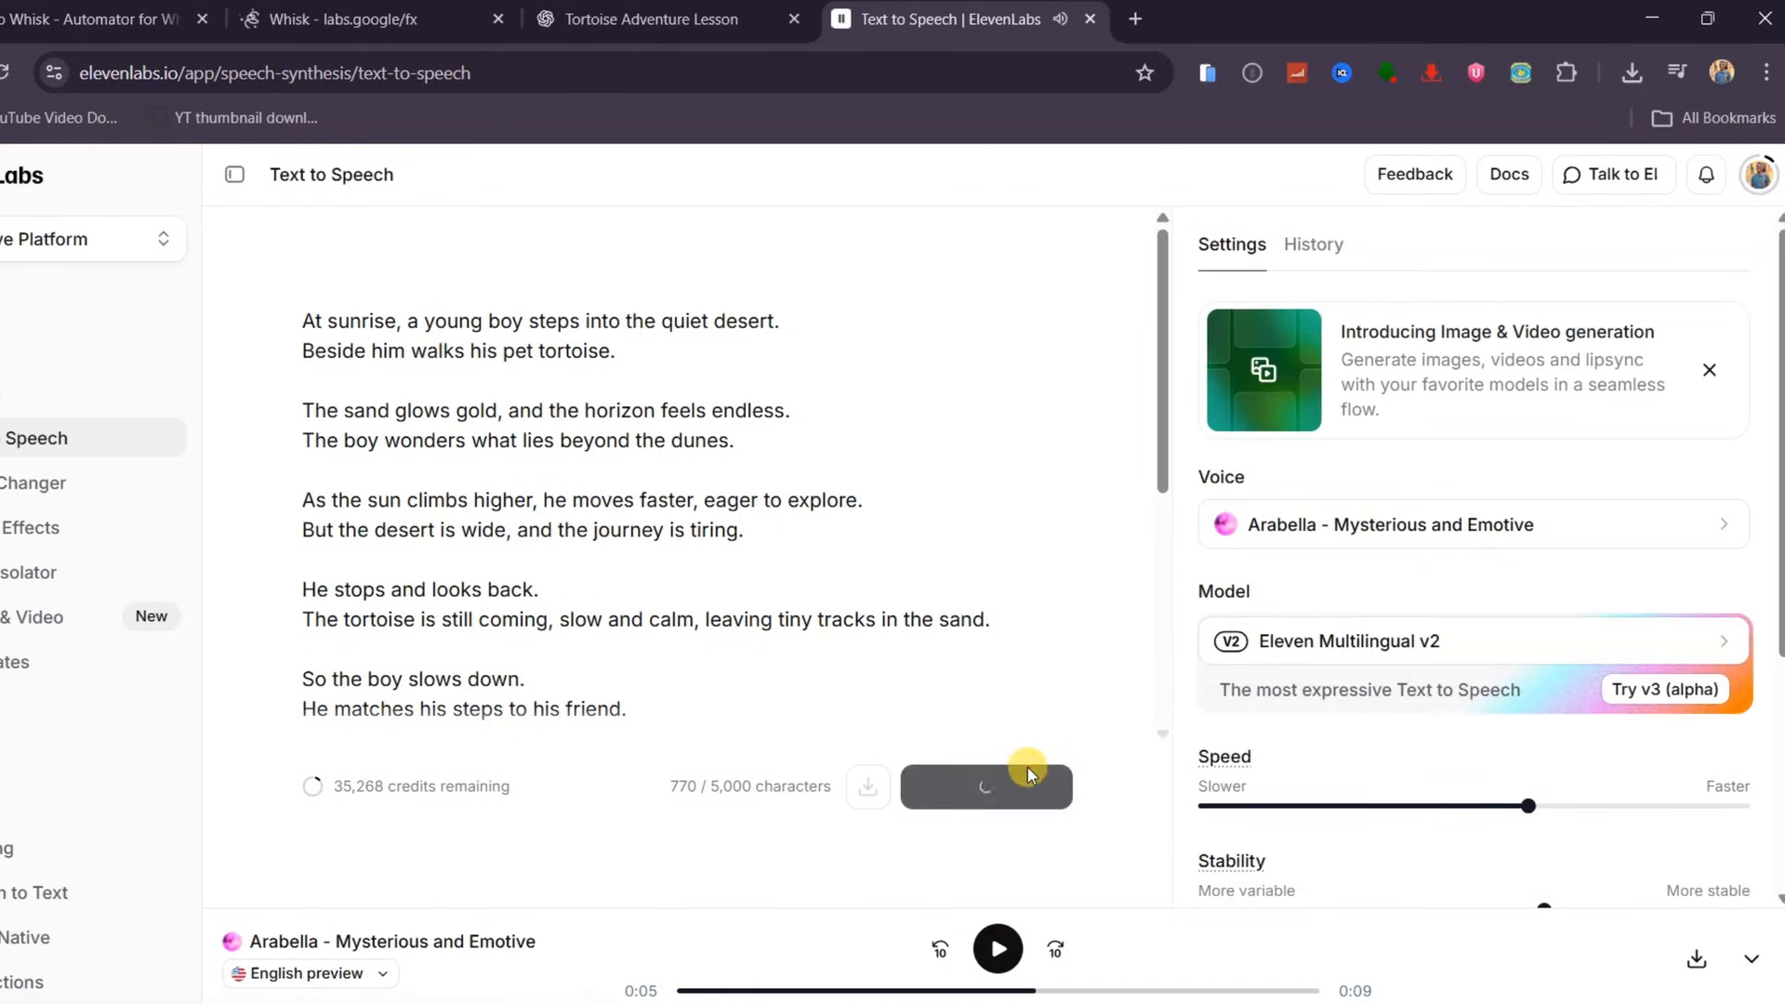
{"action": "left_click", "coordinate": [1692, 959]}
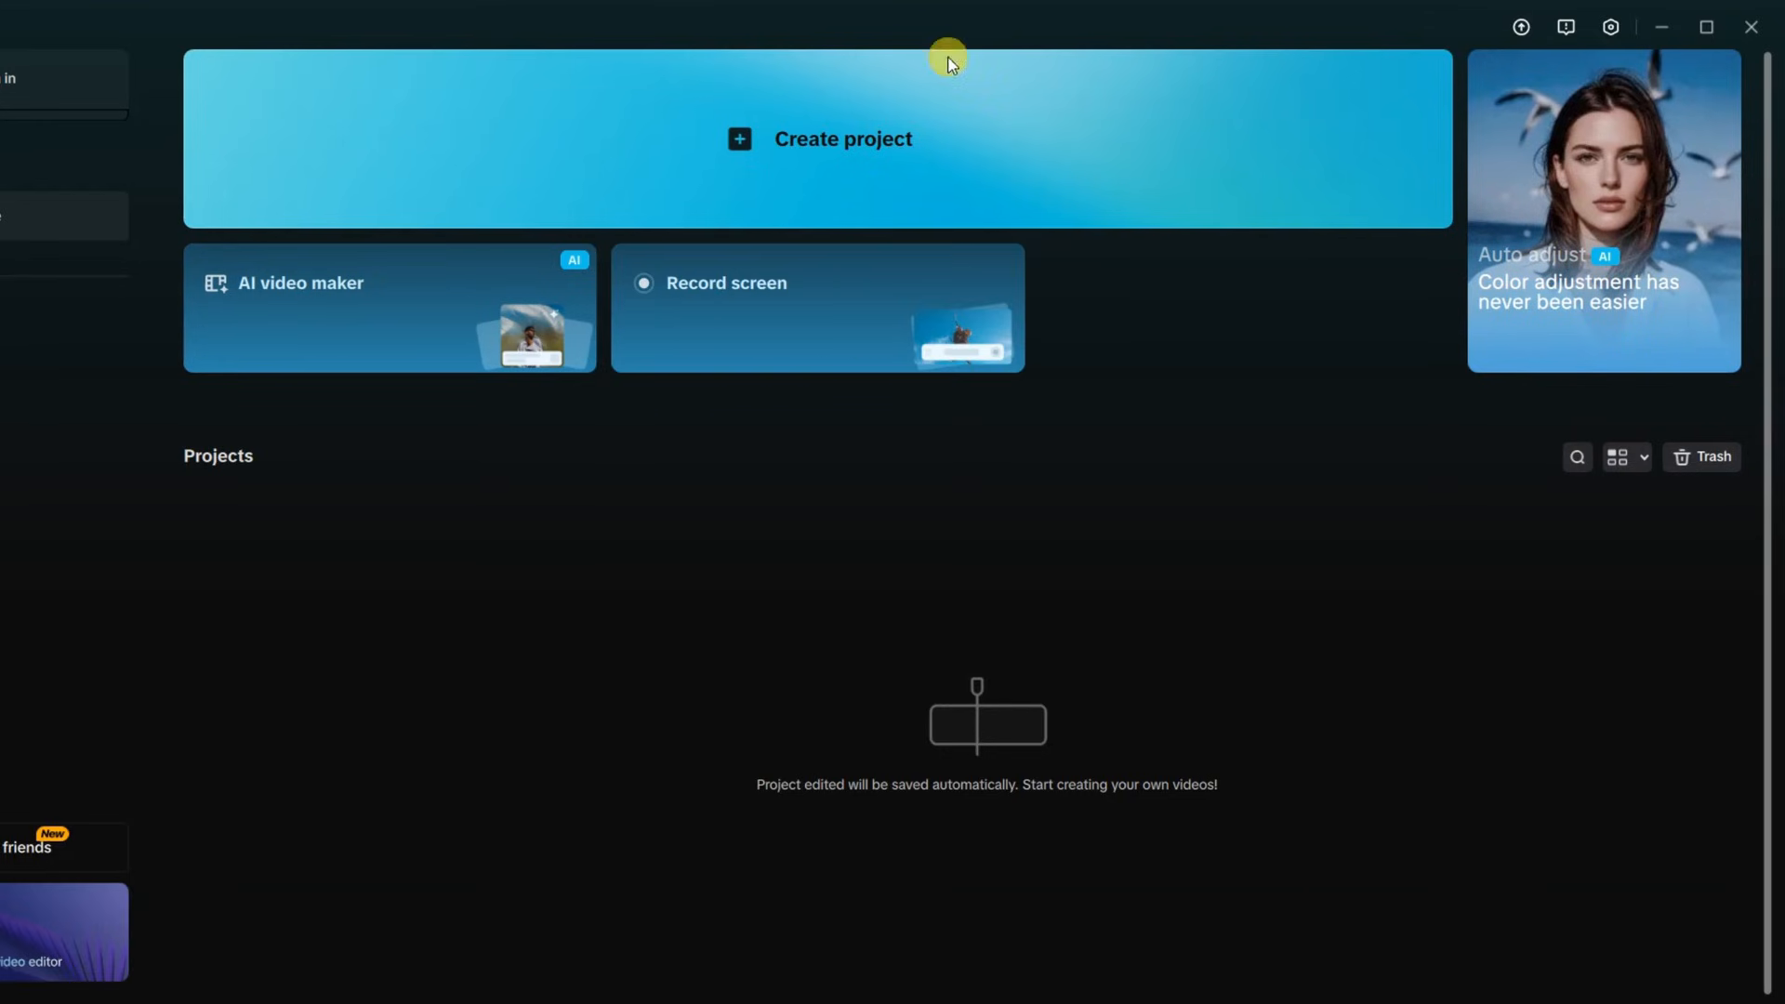
Create a new CapCut project and import all images from the Whisk Downloads folder
{"action": "left_click", "coordinate": [876, 132]}
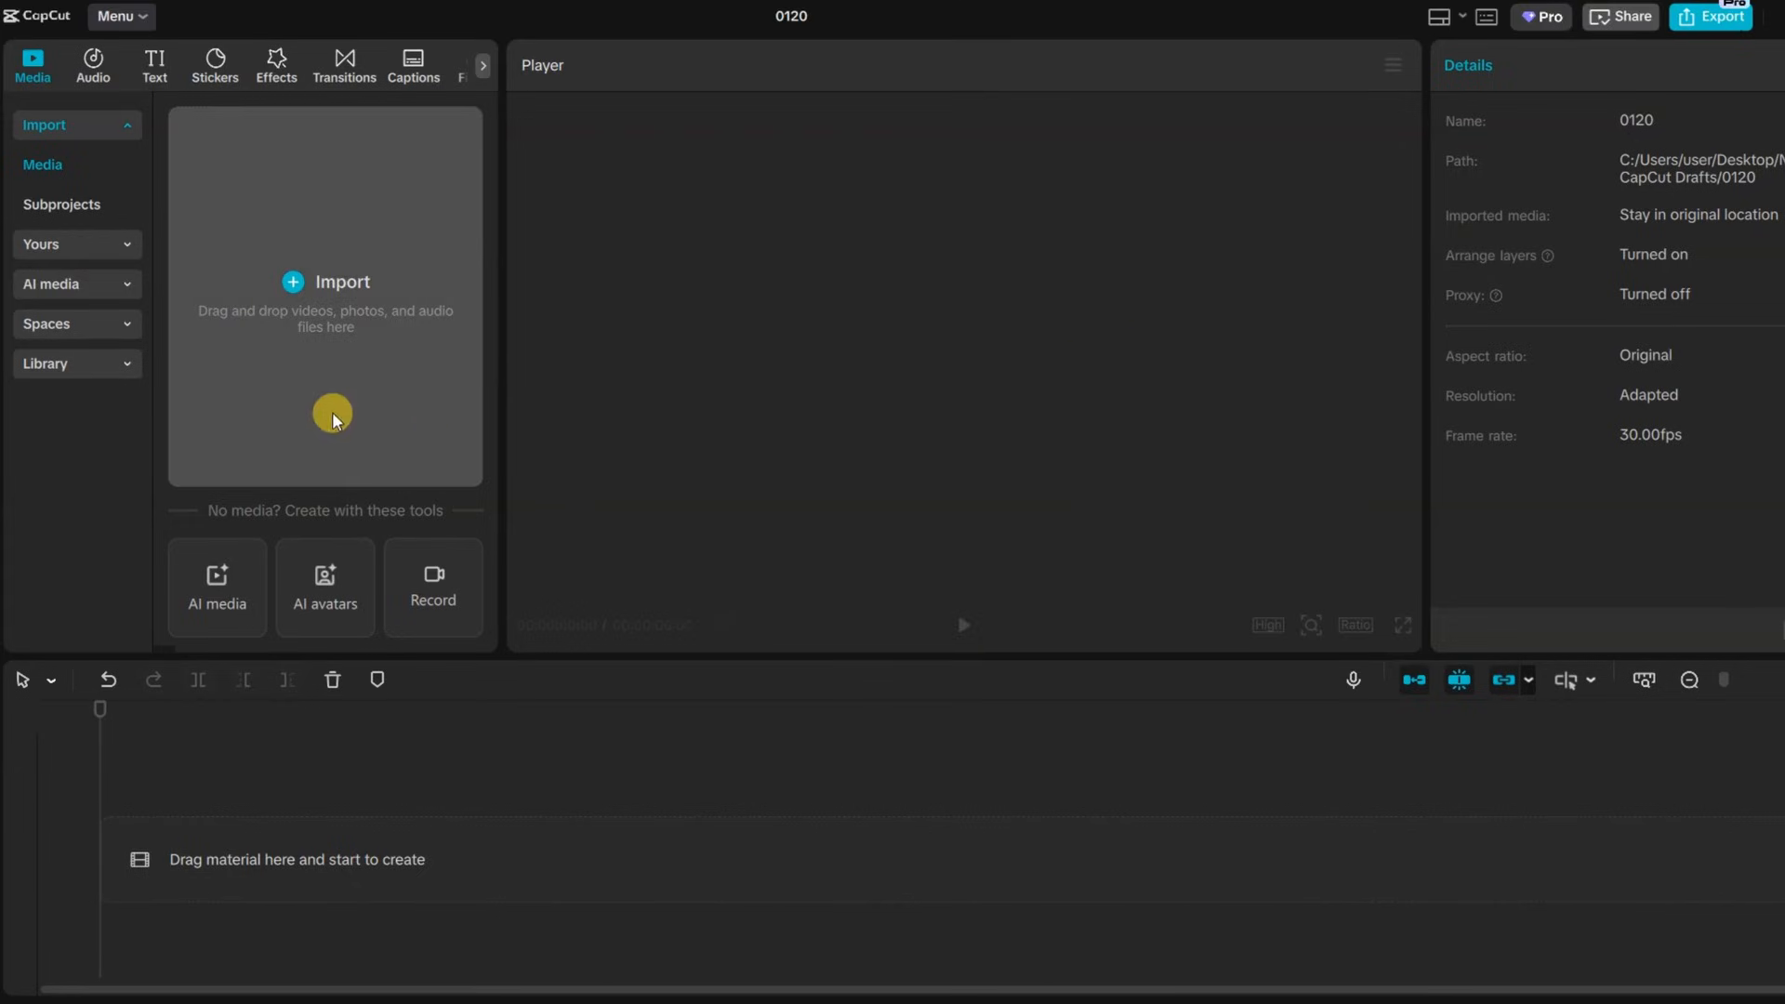
{"action": "left_click", "coordinate": [344, 243]}
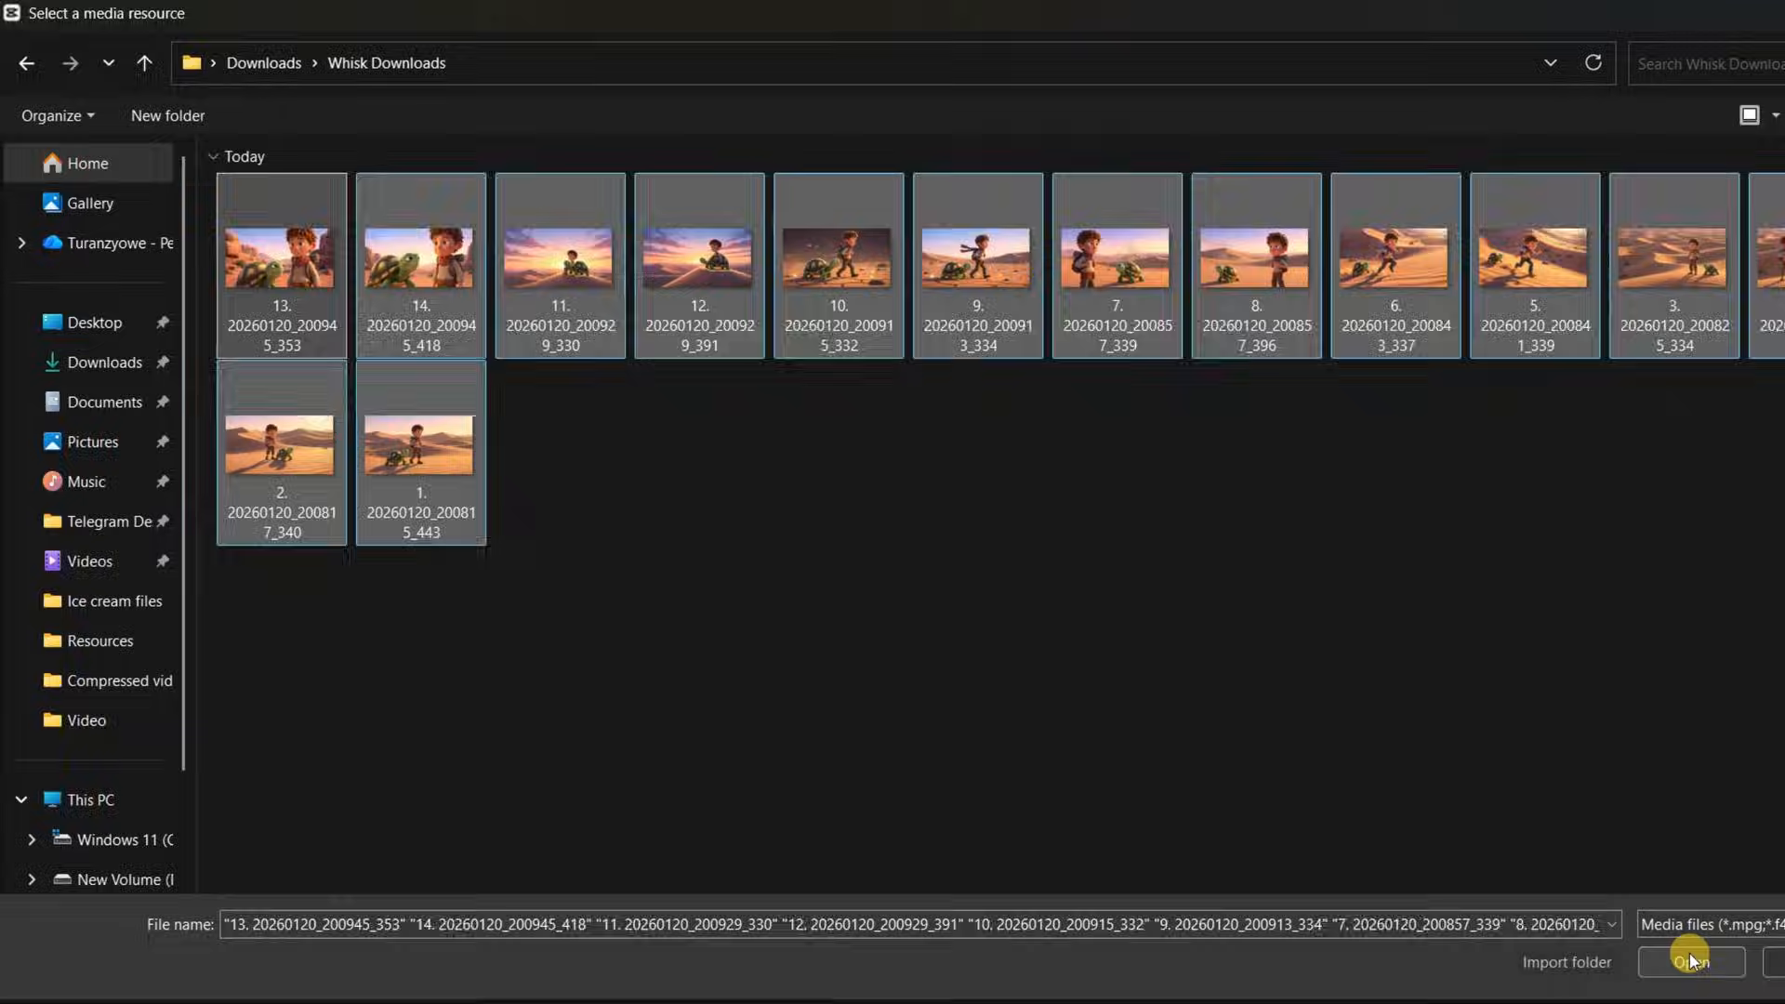
{"action": "left_click", "coordinate": [1690, 944]}
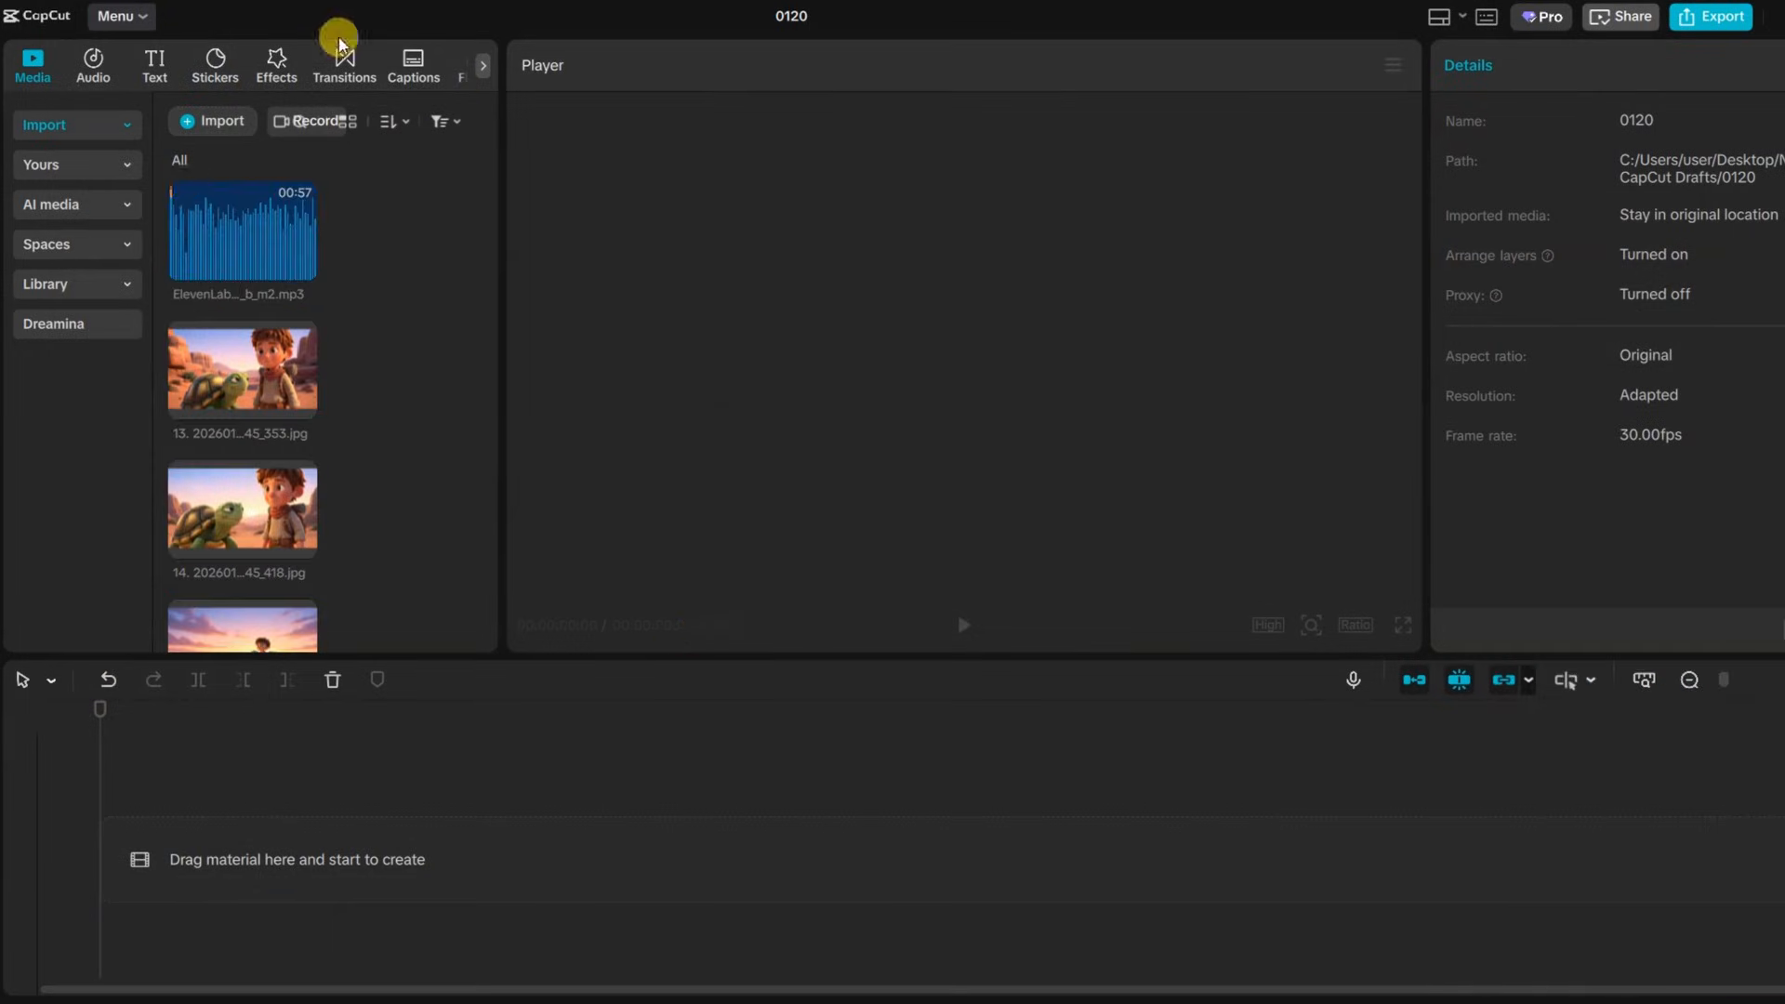
Add the ElevenLabs voice-over audio to the timeline
{"action": "left_click", "coordinate": [297, 270]}
{"action": "left_click", "coordinate": [287, 902]}
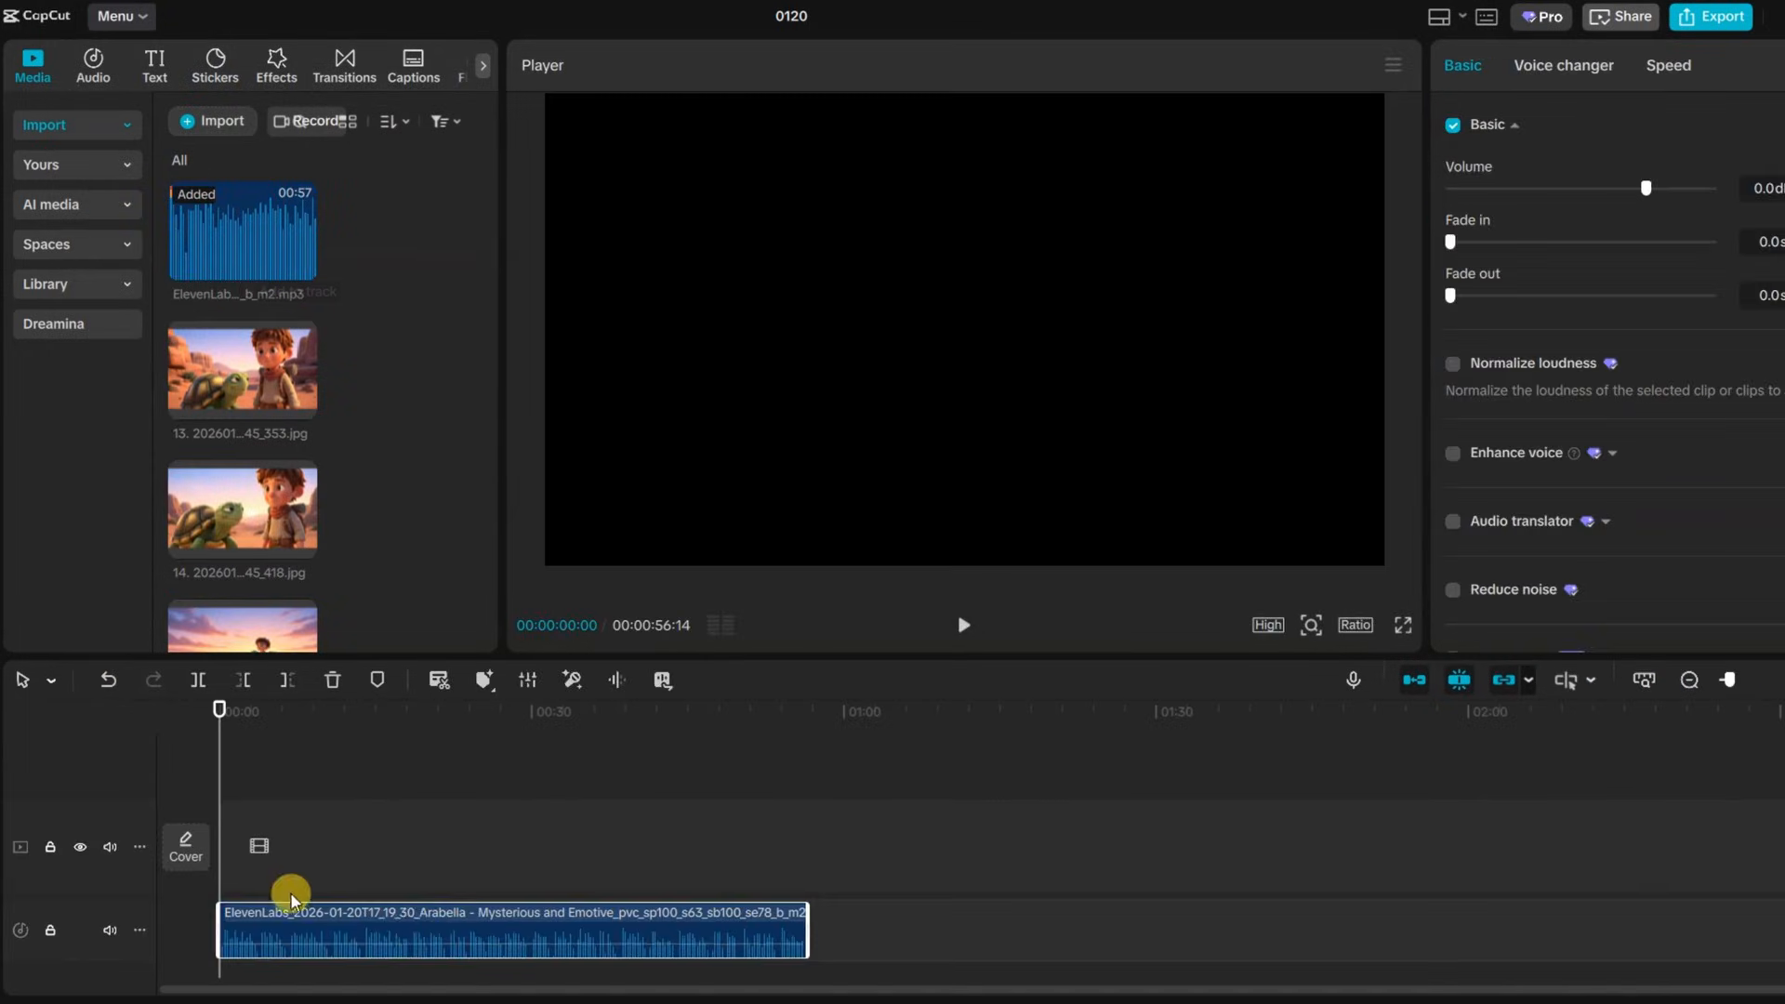
Add all fourteen images to the video track in order from 1 to 14, fitted to the voice-over's length
{"action": "scroll", "coordinate": [299, 279], "scroll_direction": "down", "scroll_amount": 1}
{"action": "left_click", "coordinate": [299, 288]}
{"action": "key", "text": "ctrl+z"}
{"action": "left_click", "coordinate": [299, 431]}
{"action": "left_click", "coordinate": [299, 292]}
{"action": "scroll", "coordinate": [359, 418], "scroll_direction": "down", "scroll_amount": 2}
{"action": "left_click", "coordinate": [299, 485]}
{"action": "left_click", "coordinate": [299, 346]}
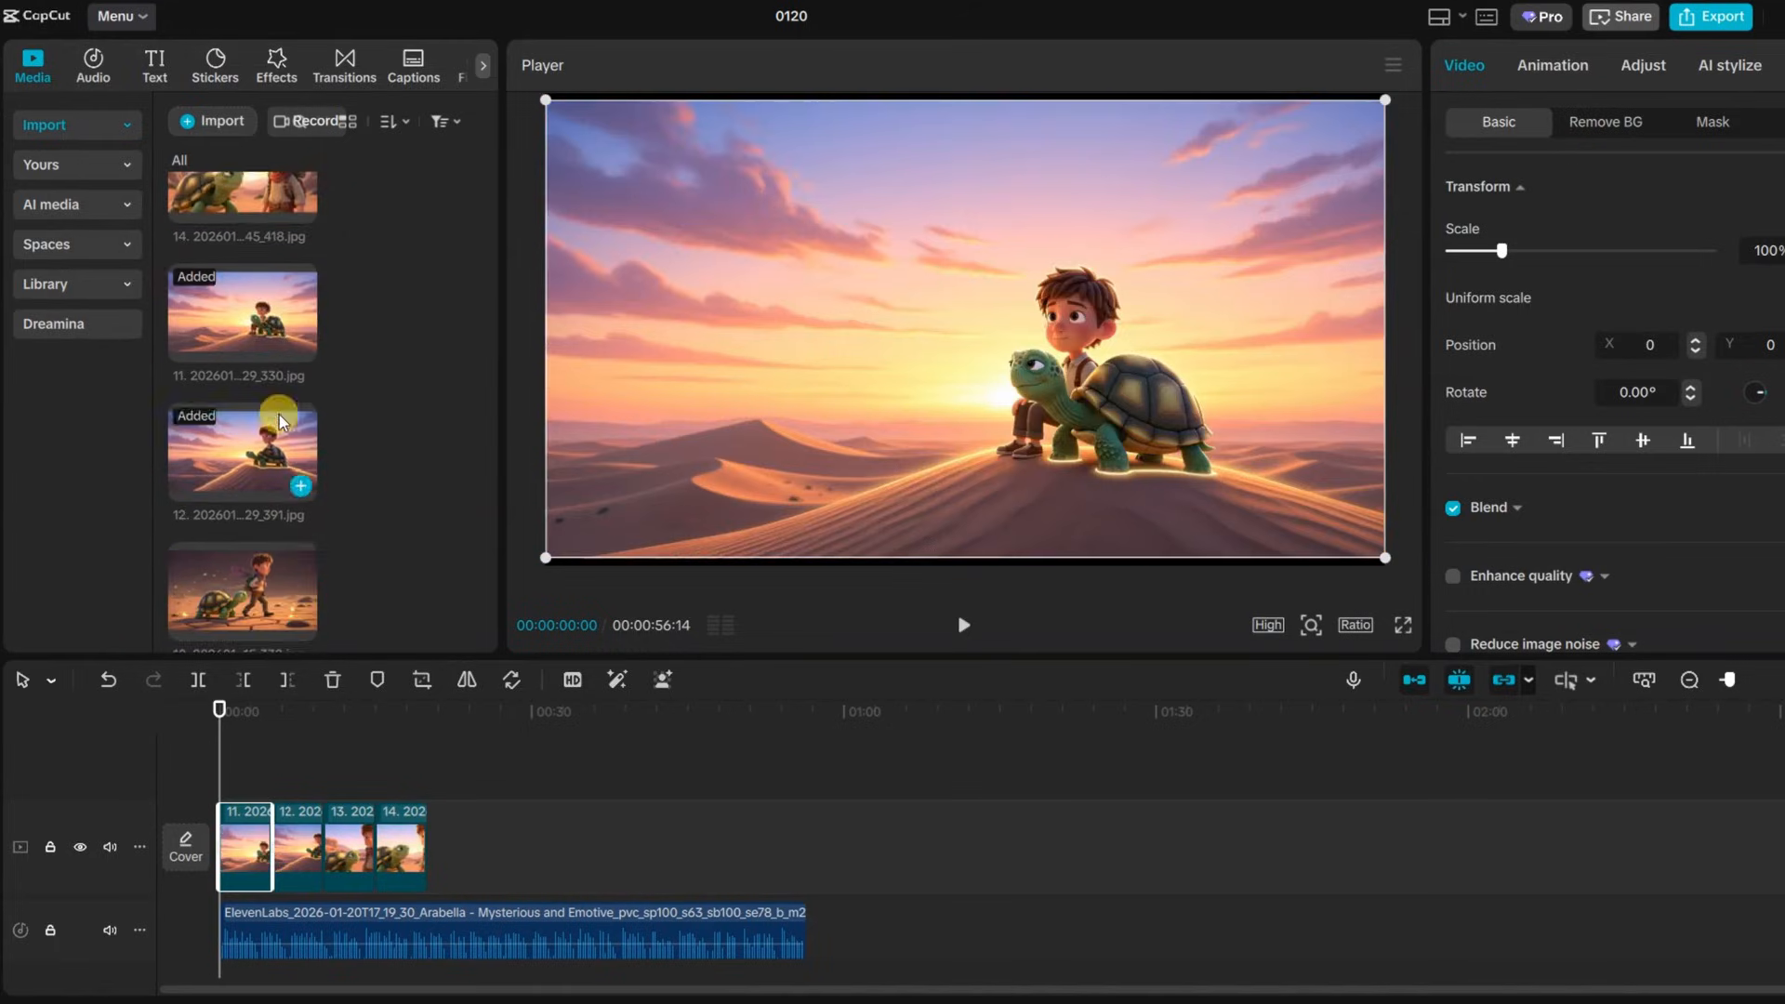
{"action": "scroll", "coordinate": [284, 410], "scroll_direction": "down", "scroll_amount": 2}
{"action": "left_click", "coordinate": [300, 400]}
{"action": "left_click", "coordinate": [298, 346]}
{"action": "left_click", "coordinate": [299, 460]}
{"action": "left_click", "coordinate": [299, 457]}
{"action": "left_click", "coordinate": [299, 591]}
{"action": "left_click", "coordinate": [300, 459]}
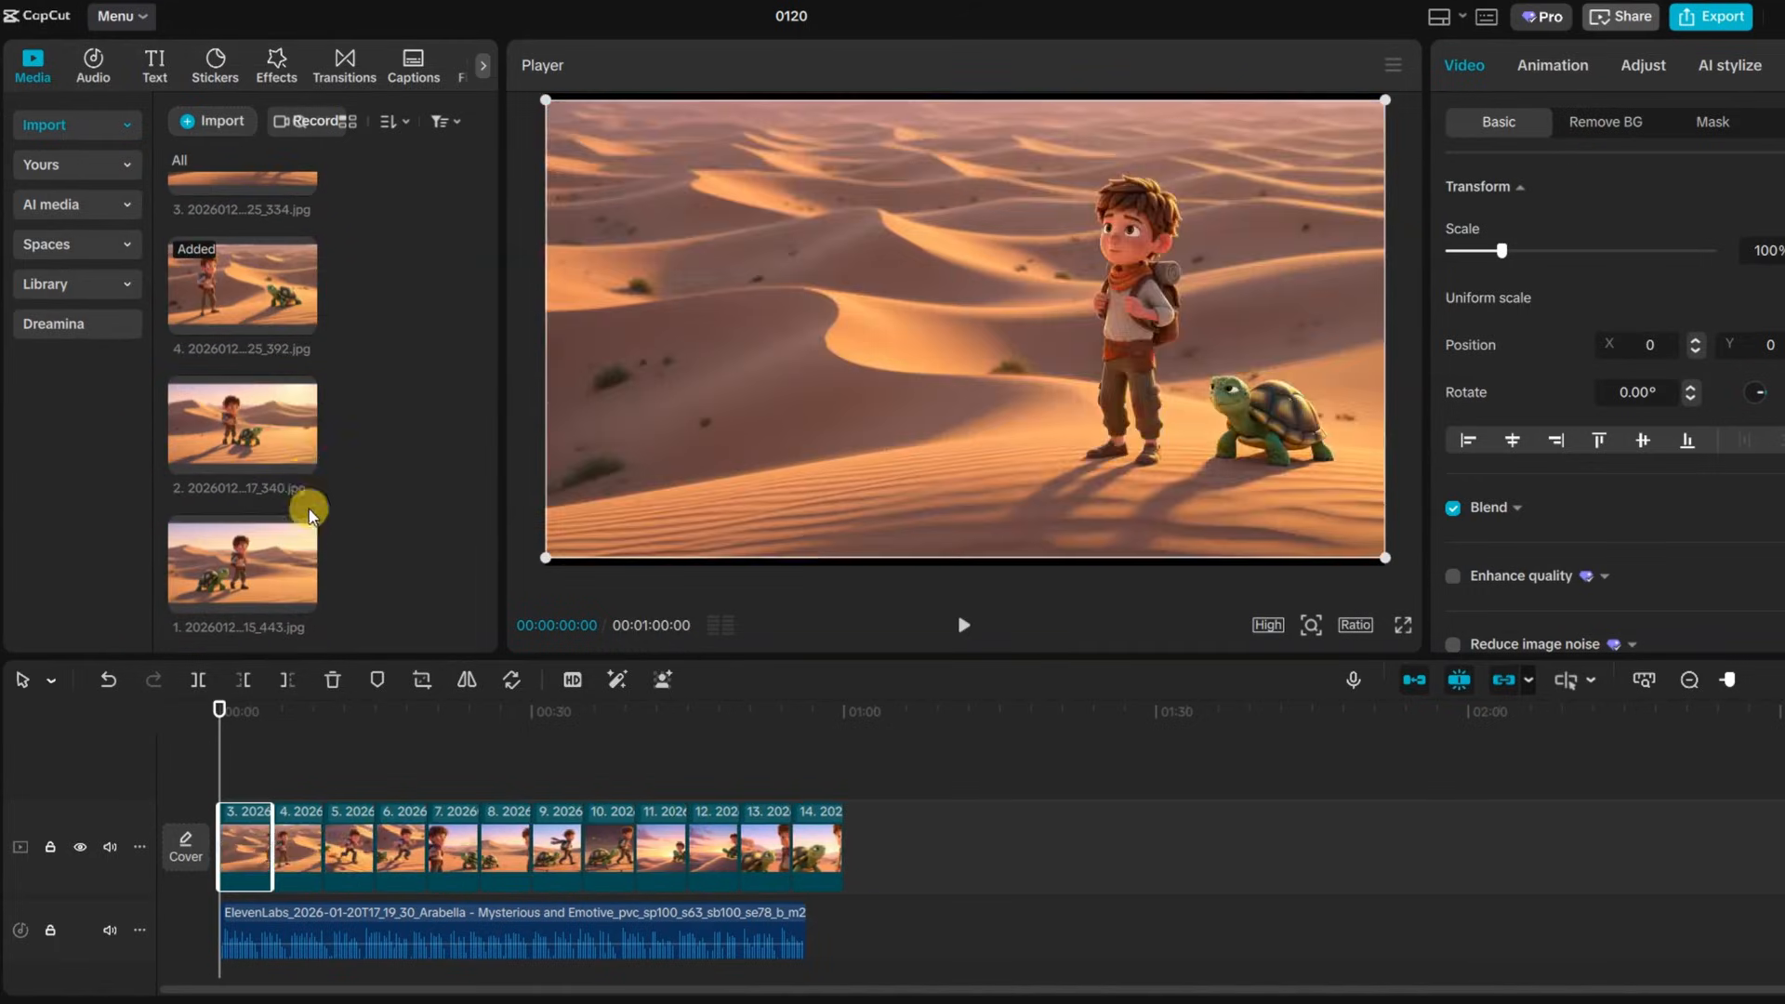
{"action": "left_click", "coordinate": [300, 460]}
{"action": "left_click", "coordinate": [299, 598]}
{"action": "left_click_drag", "start_coordinate": [1710, 836], "coordinate": [1429, 830]}
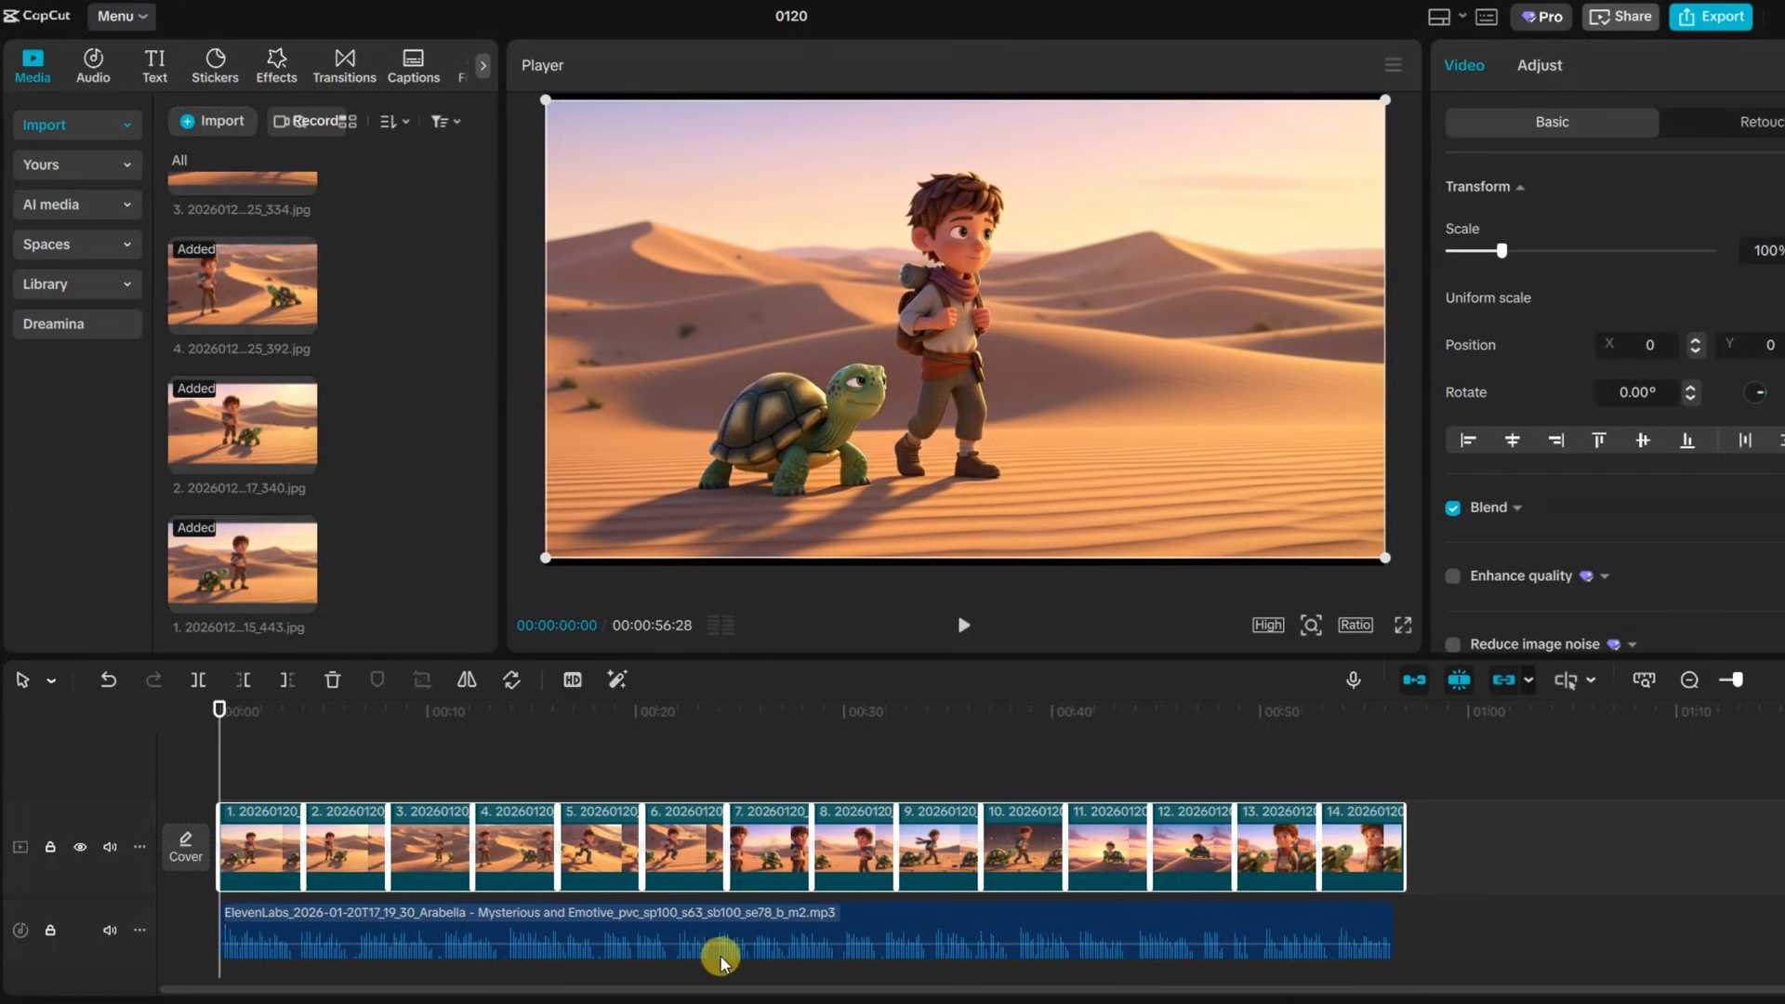
Preview the assembled video and return the playhead to the start
{"action": "left_click", "coordinate": [963, 625]}
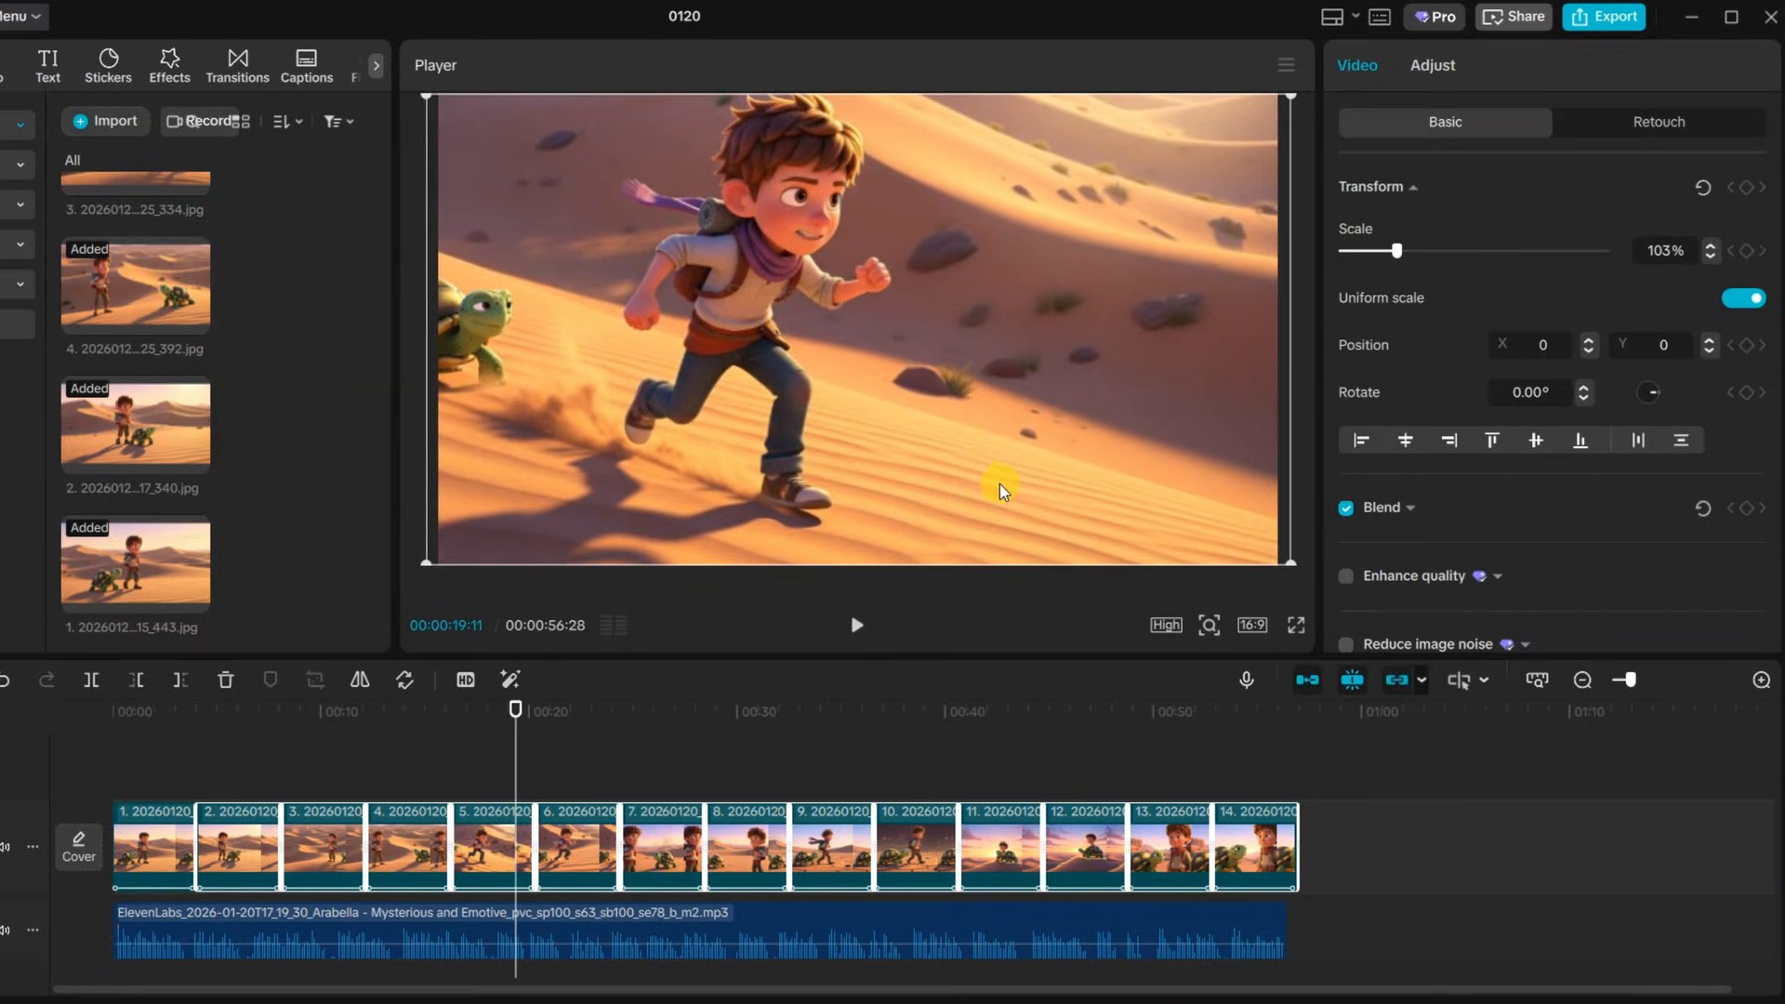
{"action": "left_click", "coordinate": [164, 724]}
{"action": "left_click_drag", "start_coordinate": [144, 735], "coordinate": [113, 750]}
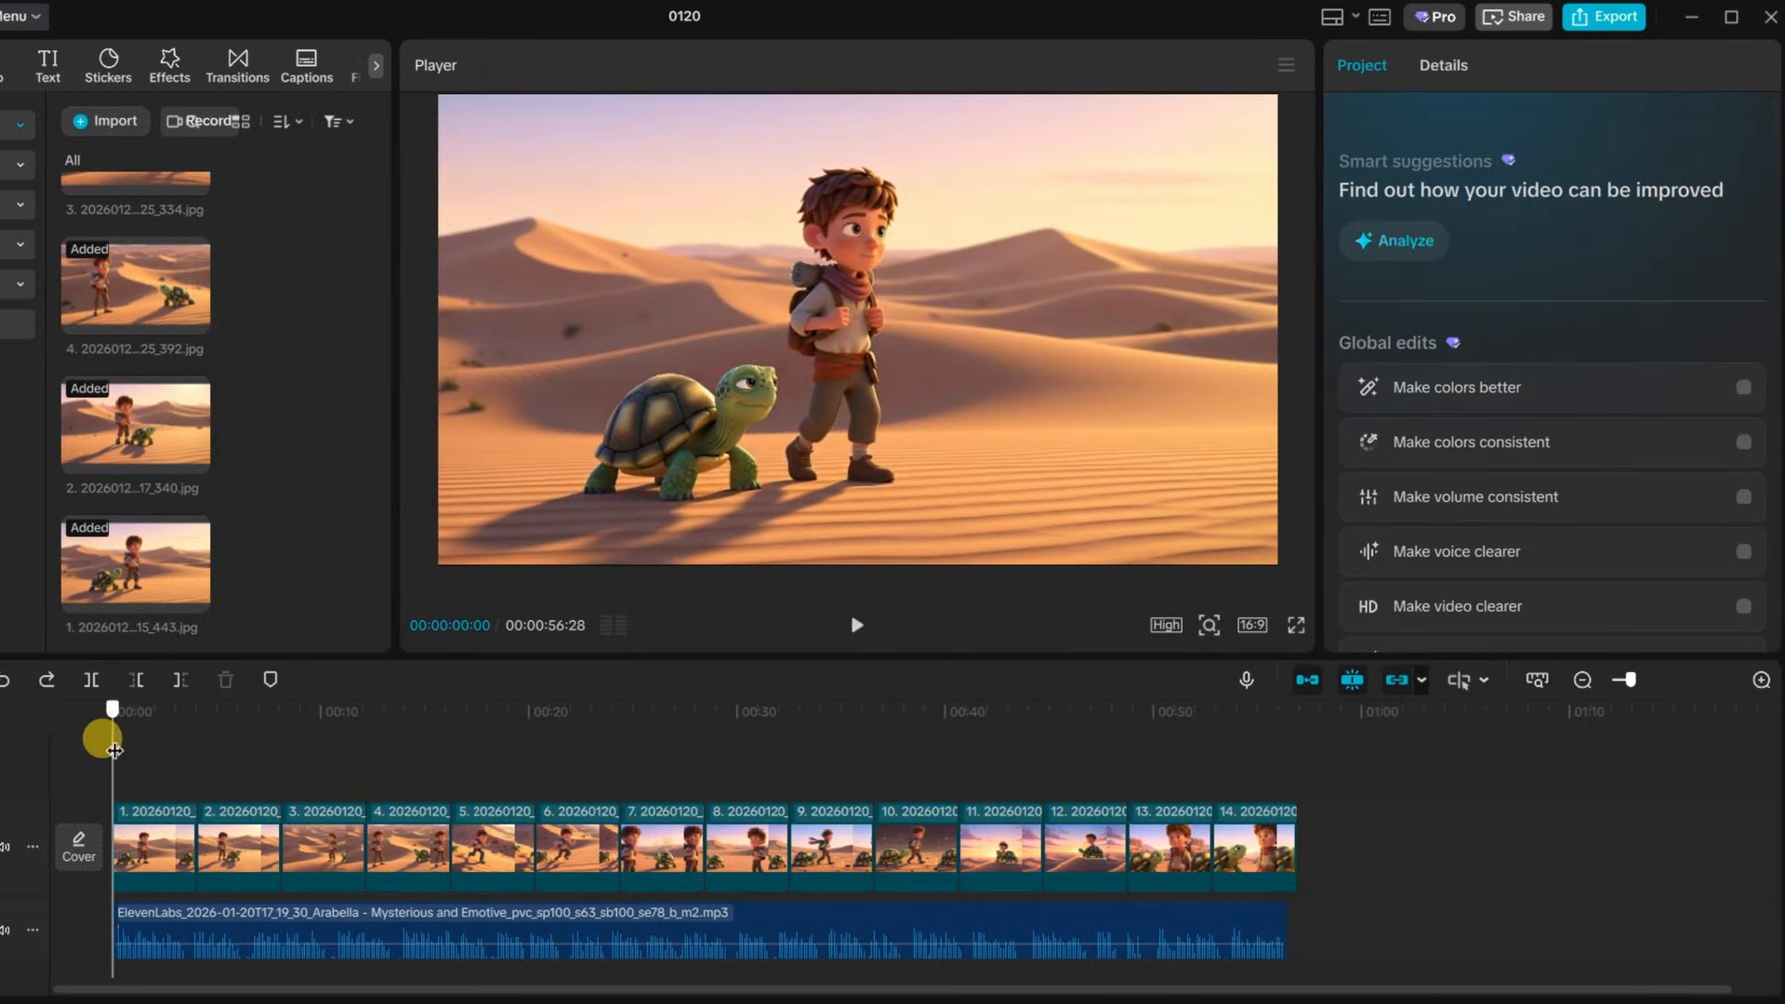
Keyframe the first clip's scale to zoom in from 103% to 132% over its duration
{"action": "left_click", "coordinate": [154, 841]}
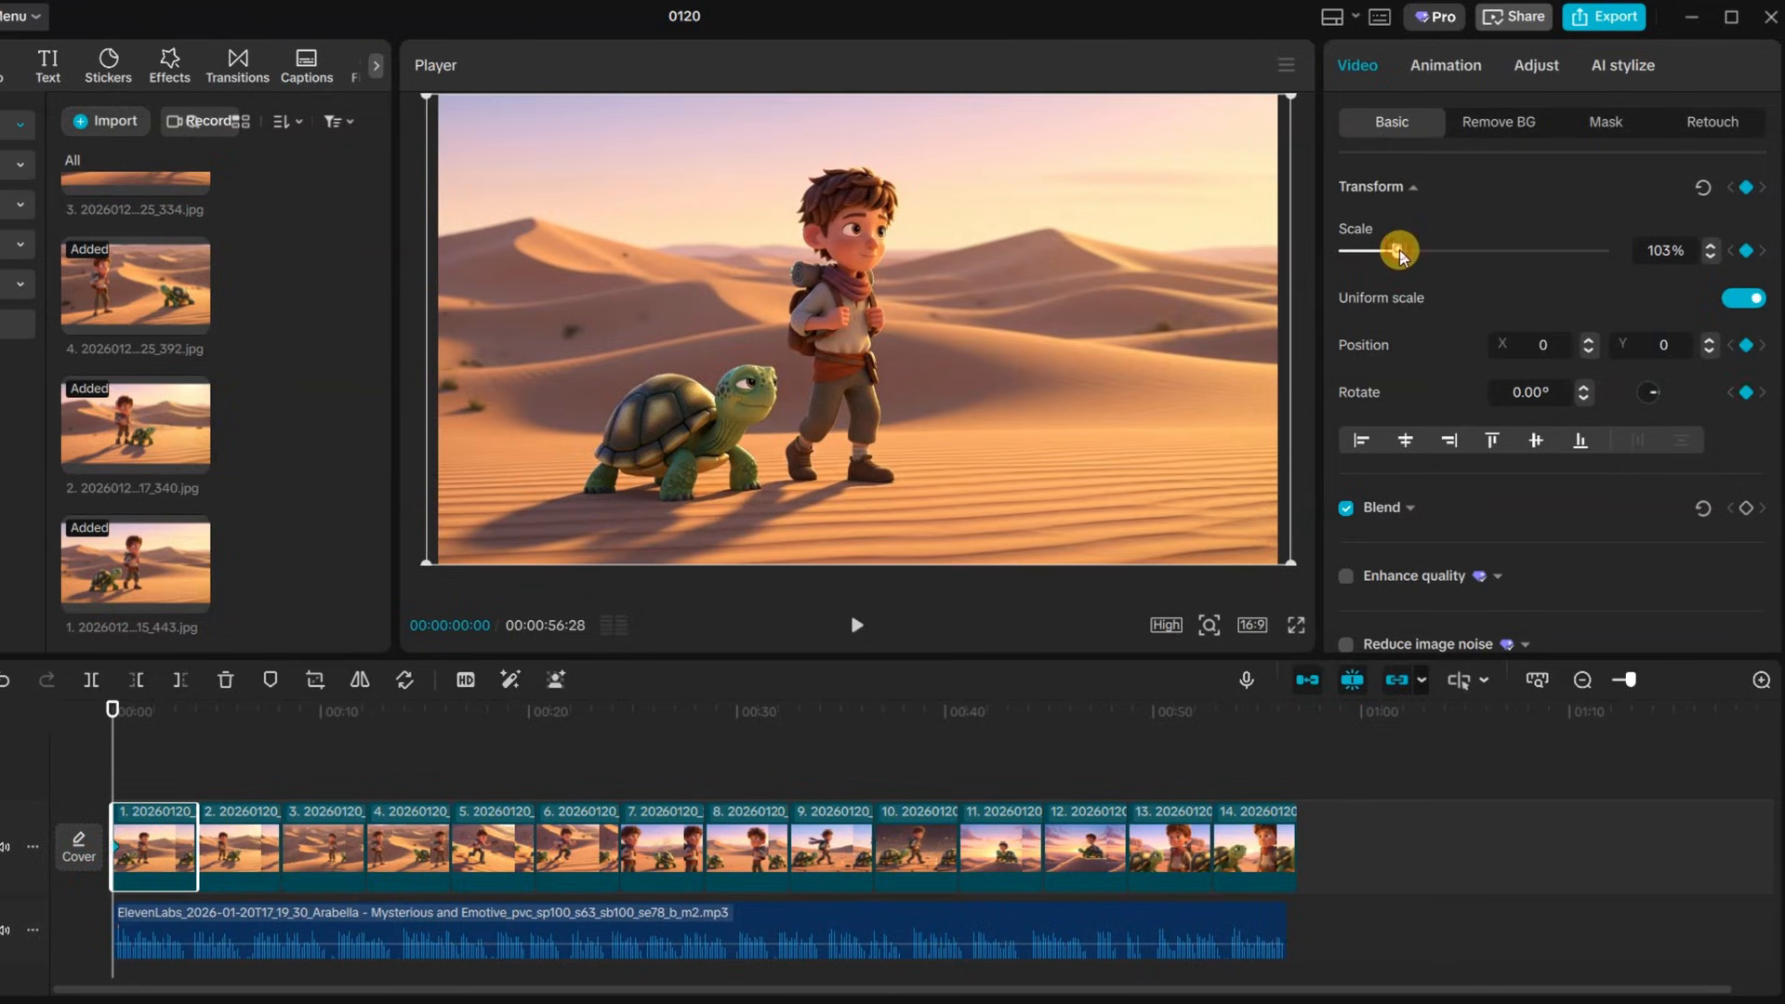
{"action": "left_click_drag", "start_coordinate": [1400, 251], "coordinate": [1416, 259]}
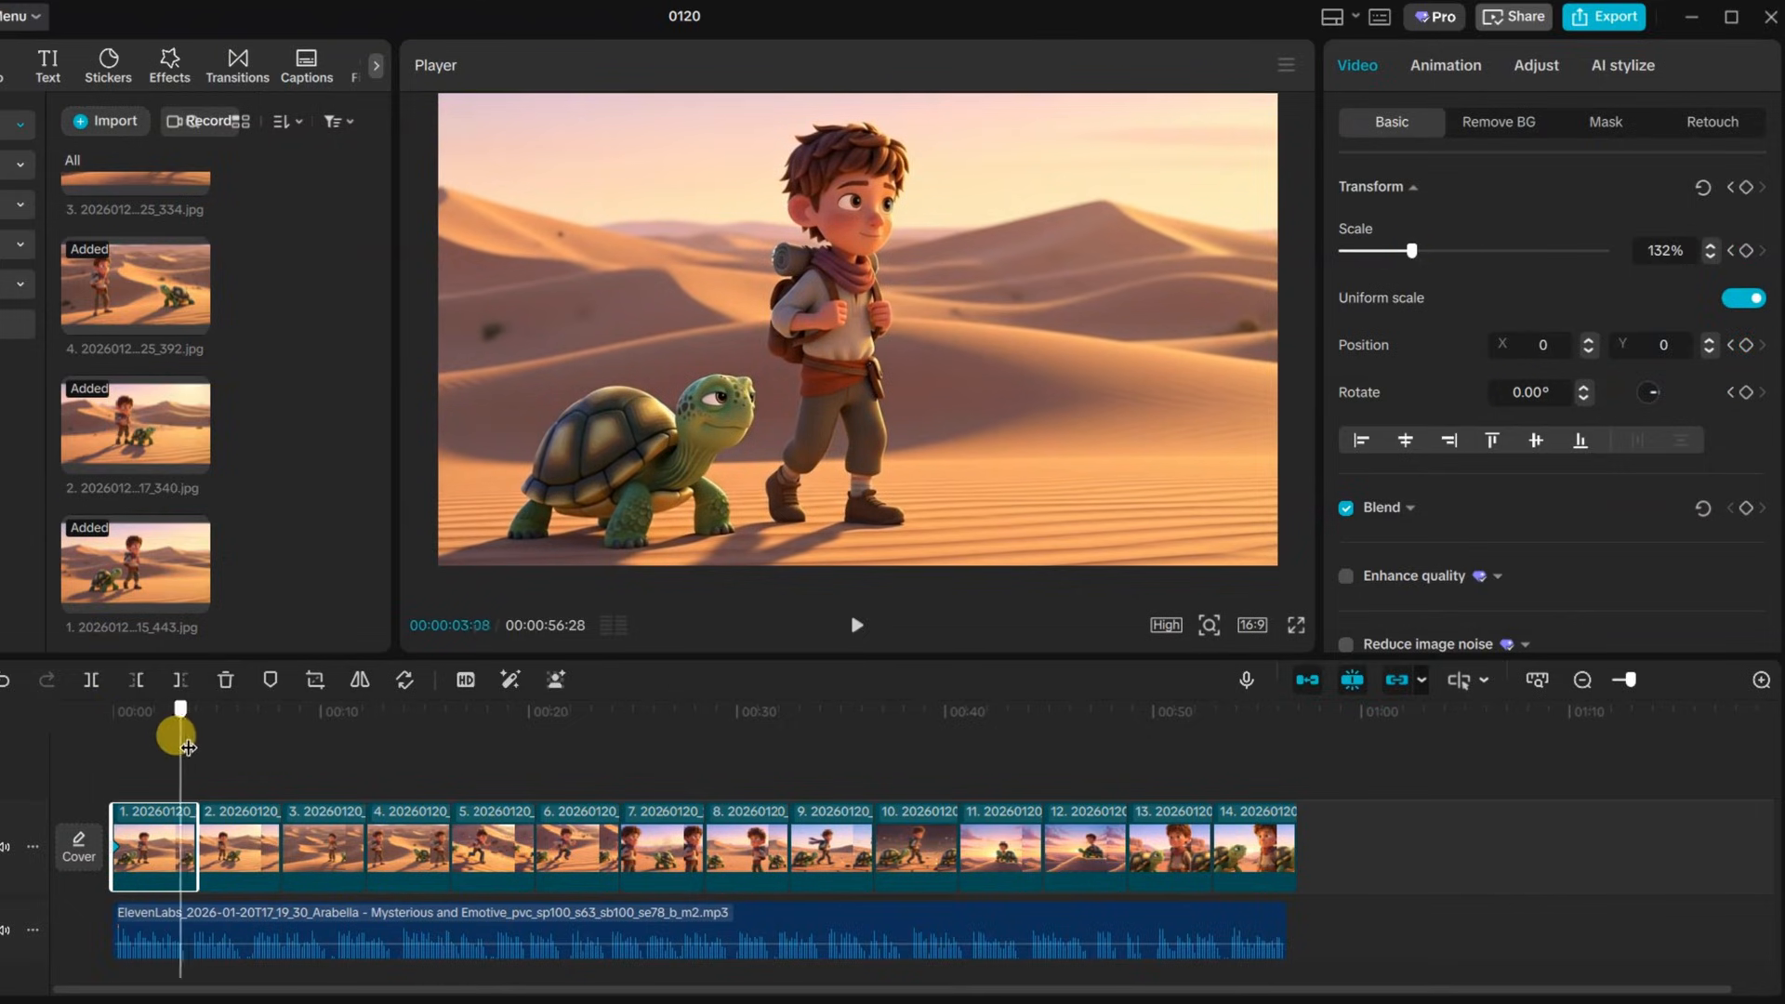
{"action": "left_click_drag", "start_coordinate": [187, 748], "coordinate": [190, 748]}
{"action": "left_click_drag", "start_coordinate": [1412, 252], "coordinate": [1397, 252]}
{"action": "left_click", "coordinate": [746, 841]}
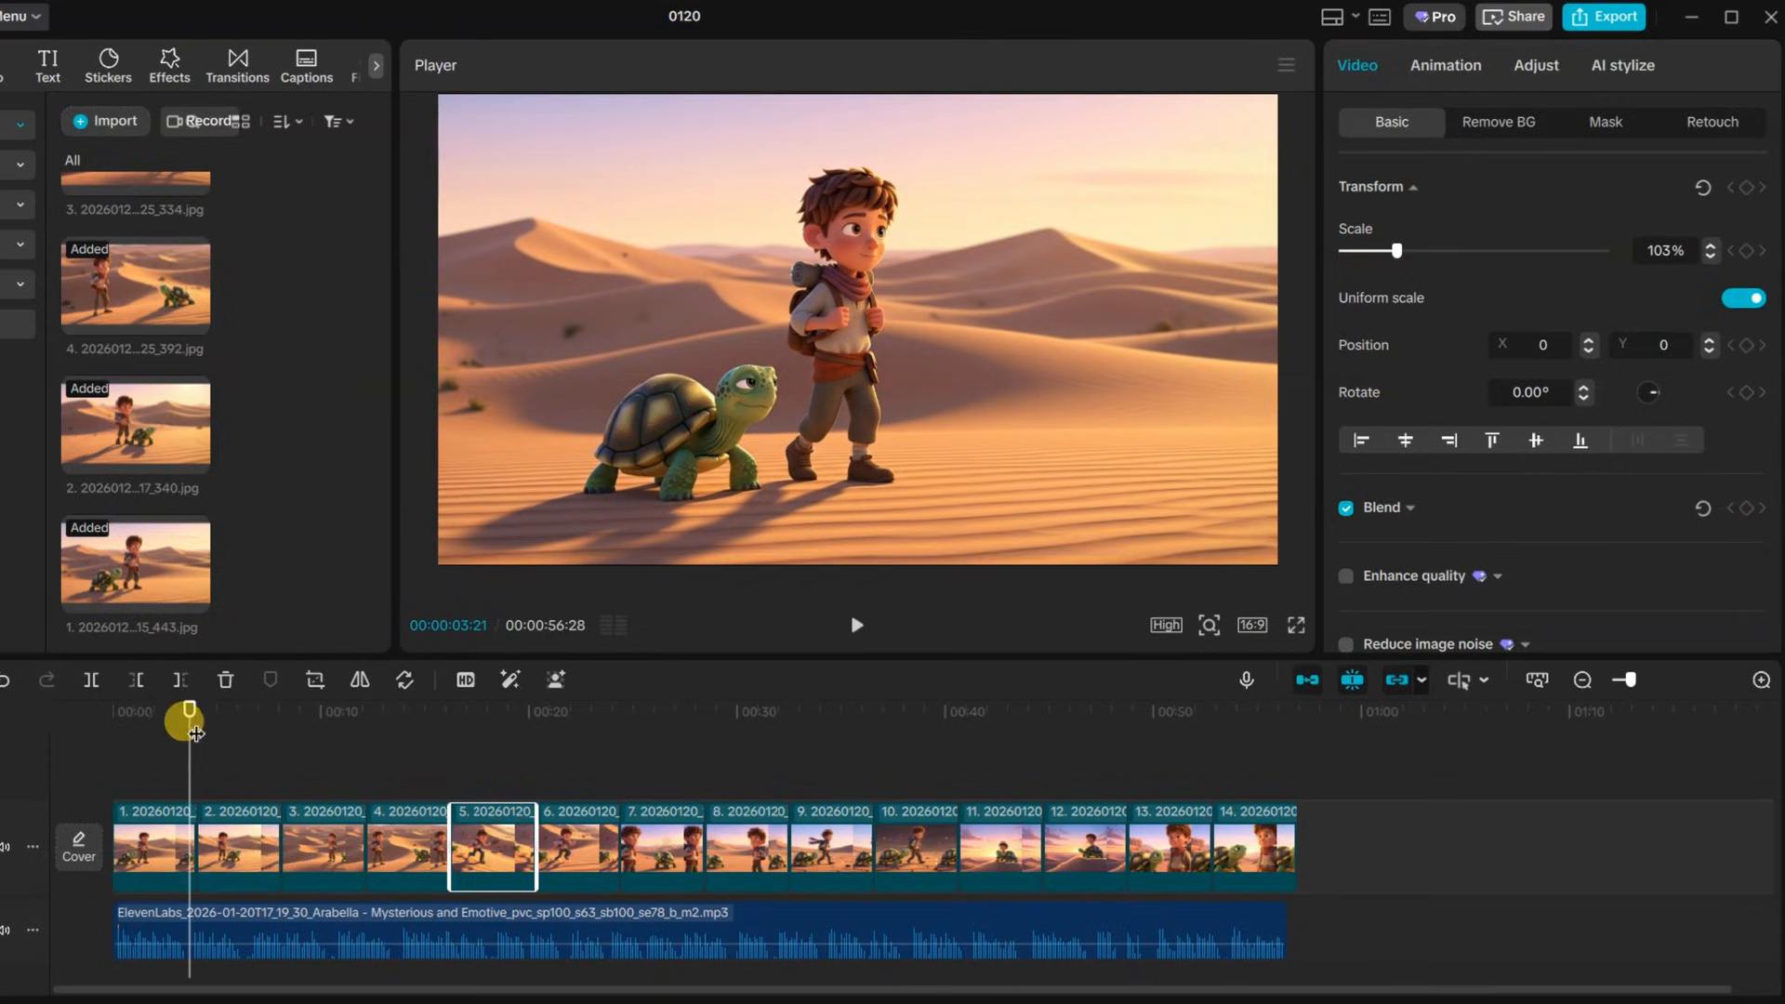
{"action": "left_click_drag", "start_coordinate": [195, 733], "coordinate": [169, 741]}
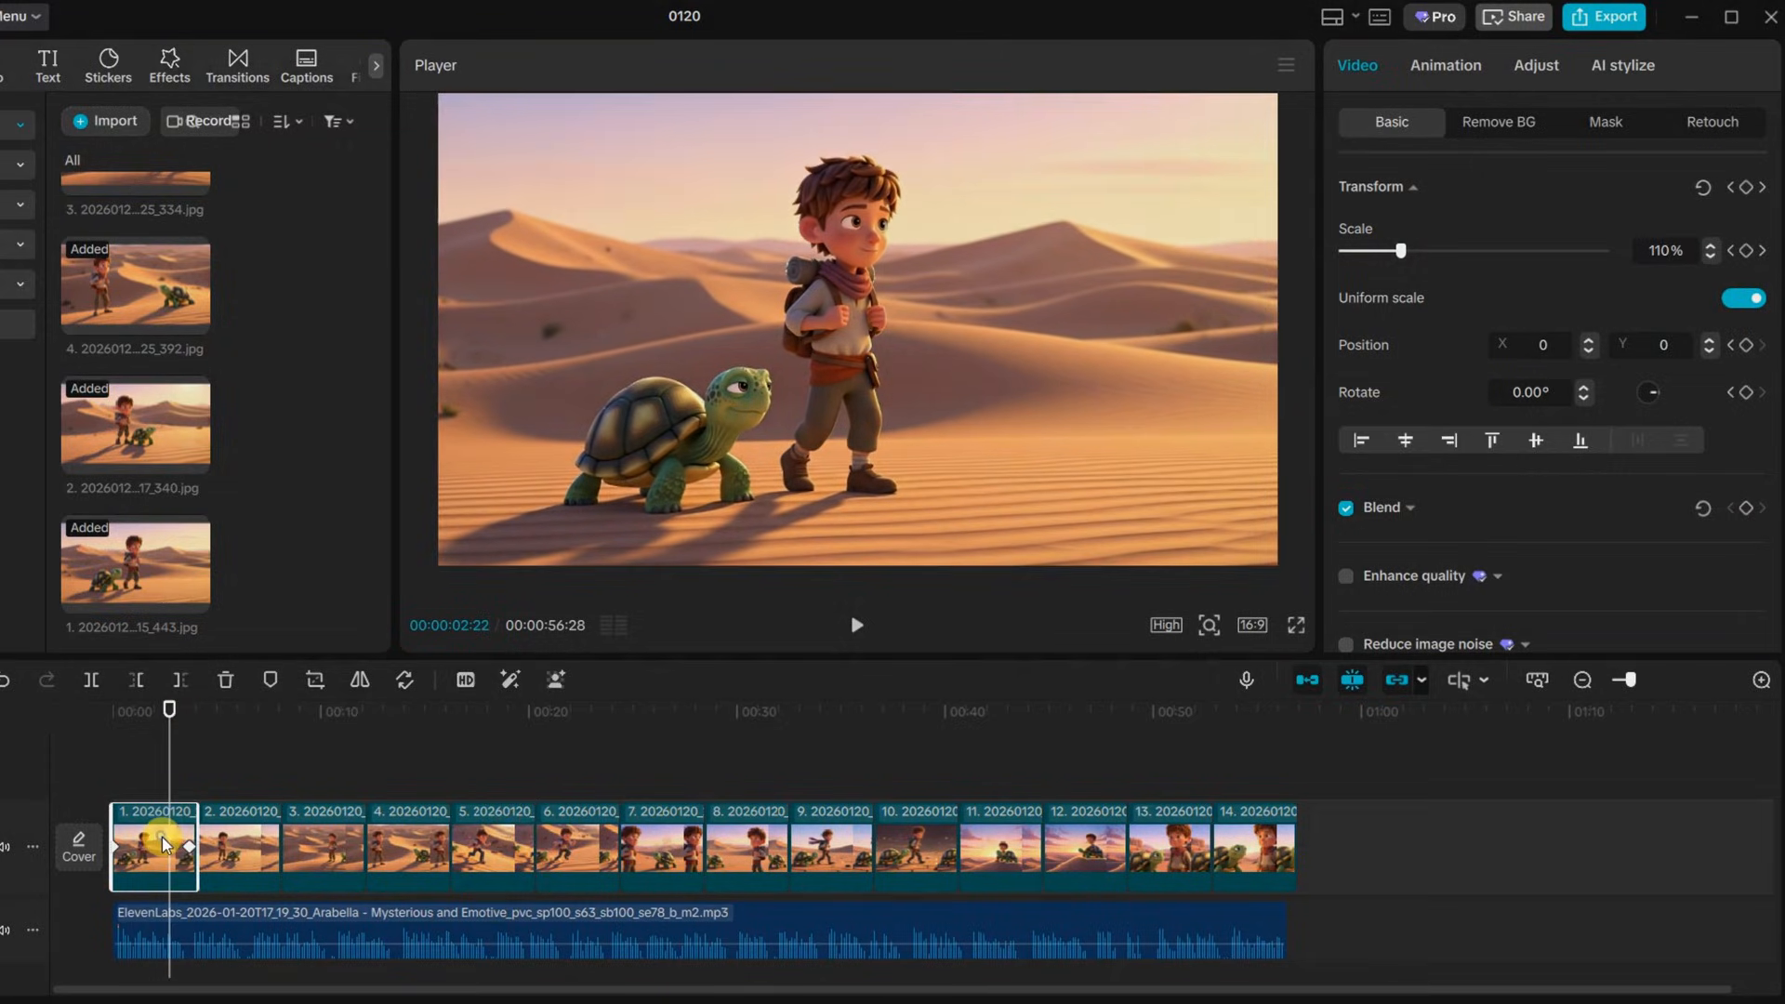
Copy the first clip's attributes and paste them onto all the other image clips
{"action": "right_click", "coordinate": [161, 842]}
{"action": "left_click", "coordinate": [235, 163]}
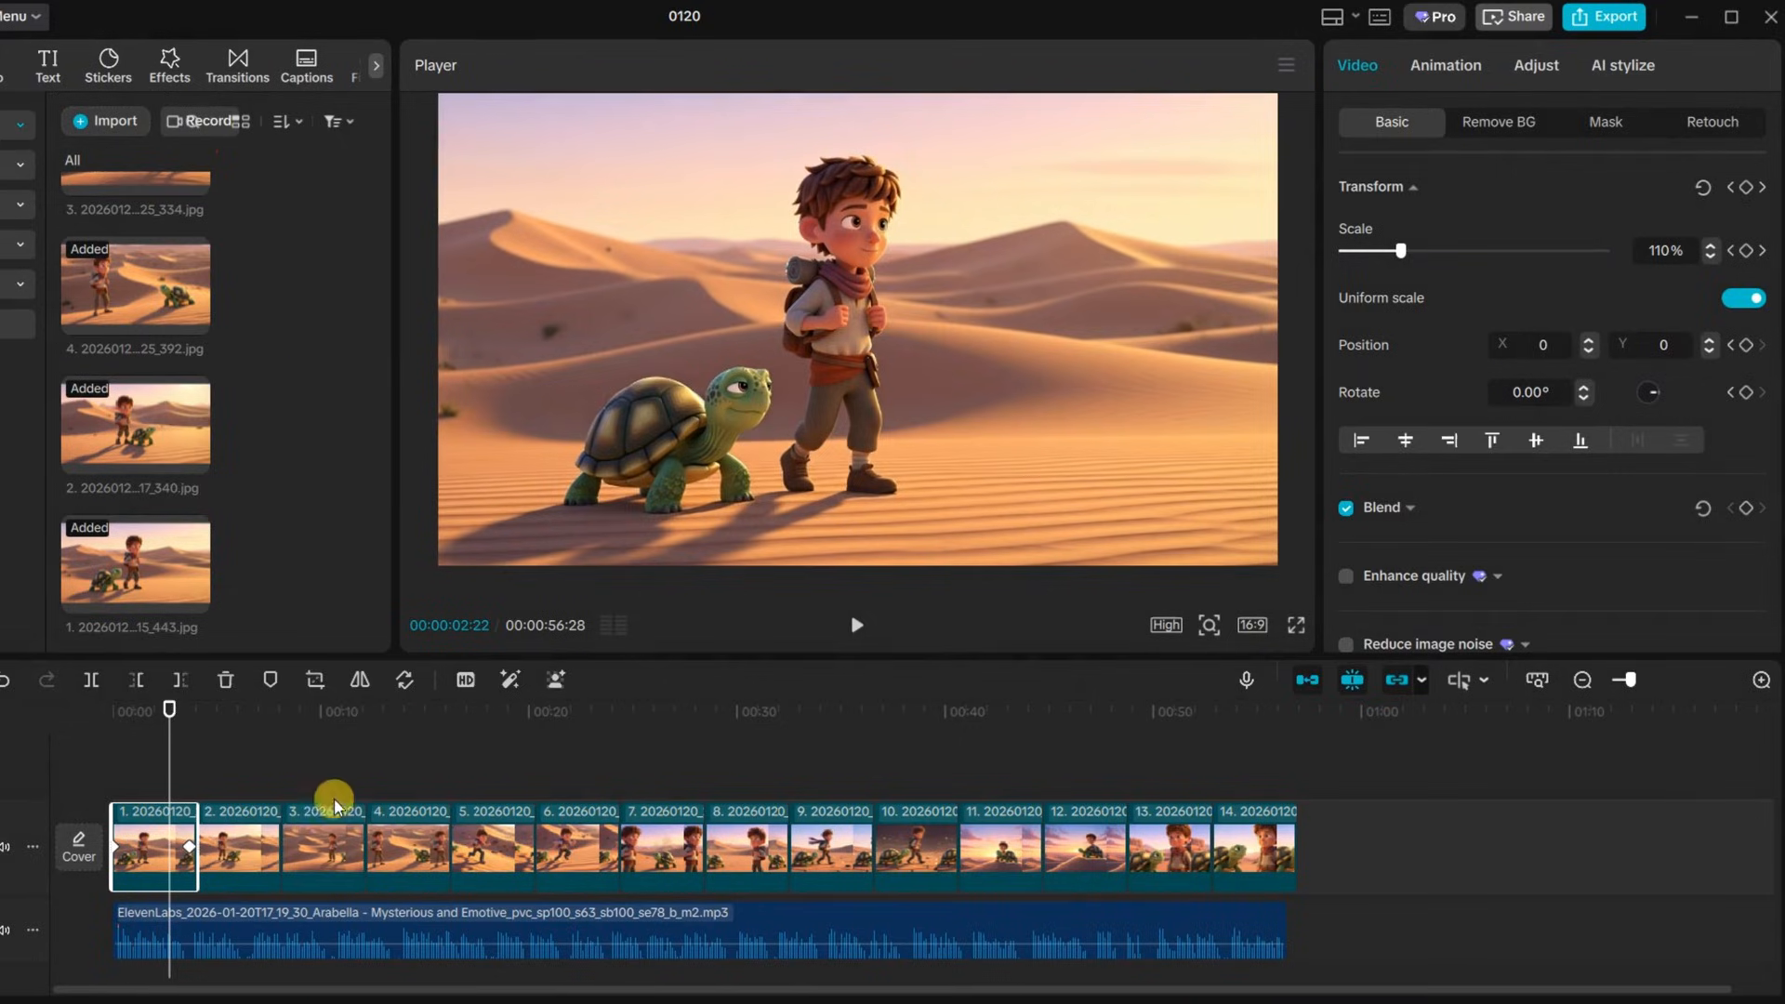
{"action": "left_click_drag", "start_coordinate": [234, 784], "coordinate": [1078, 841]}
{"action": "right_click", "coordinate": [857, 841]}
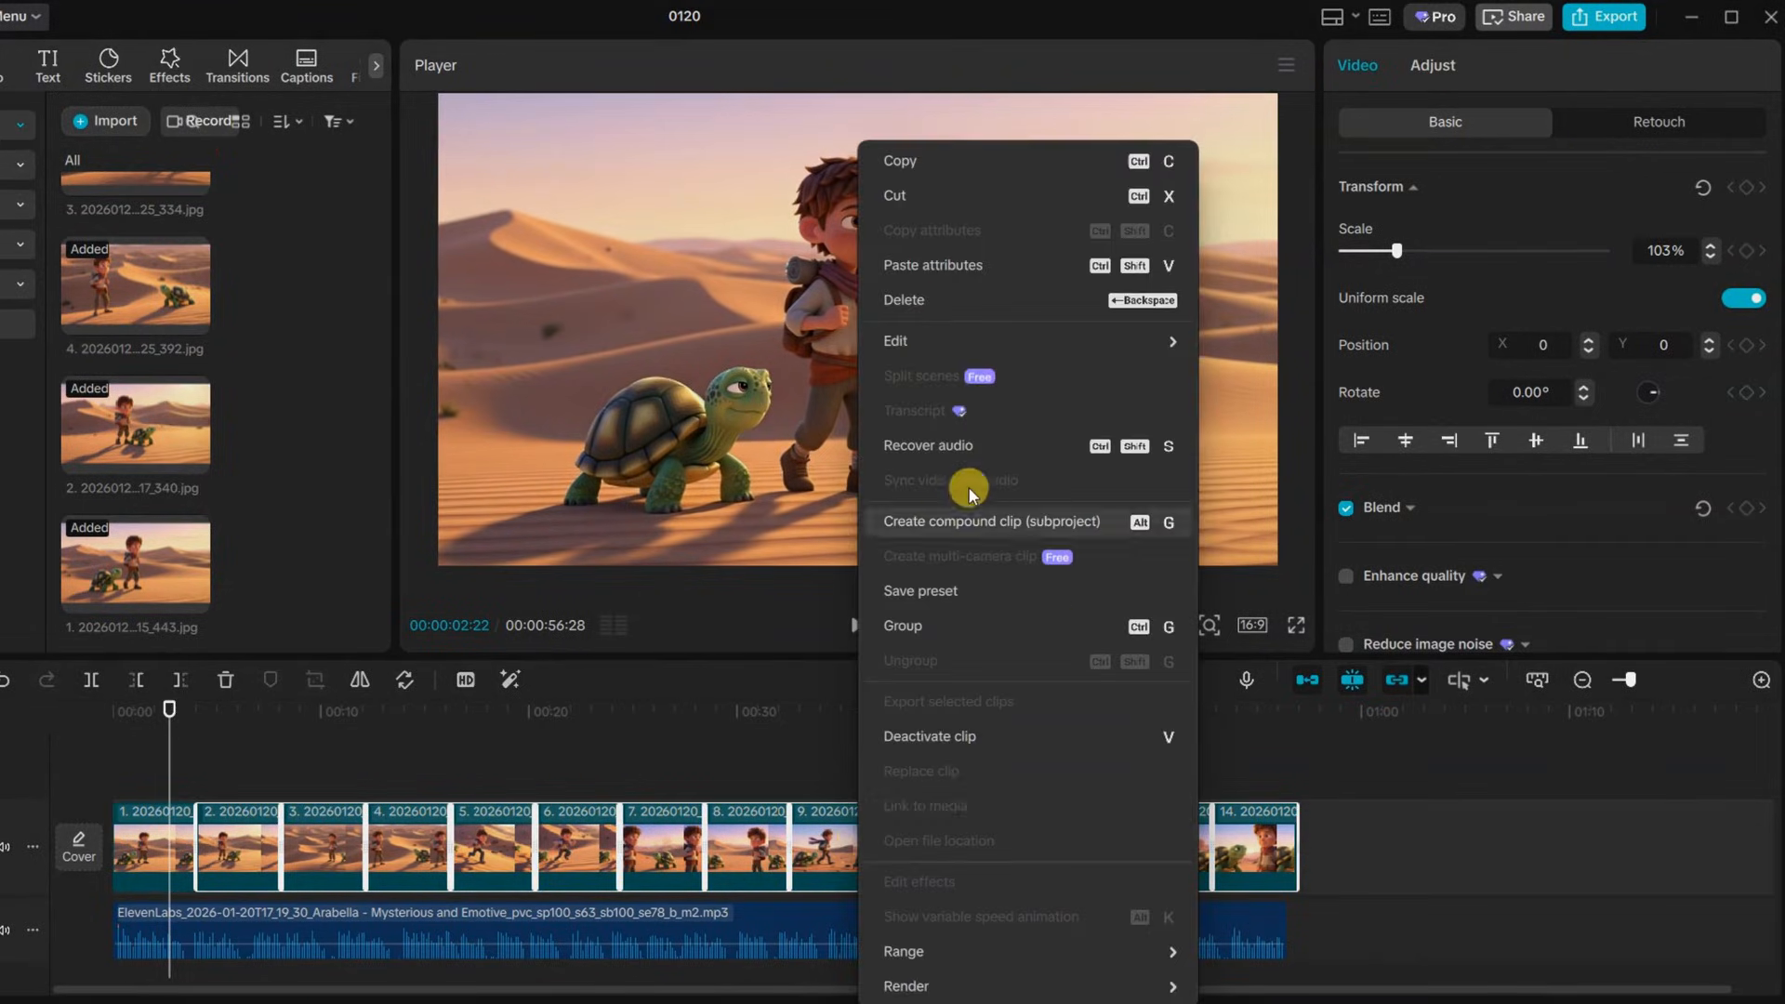
{"action": "left_click", "coordinate": [931, 265]}
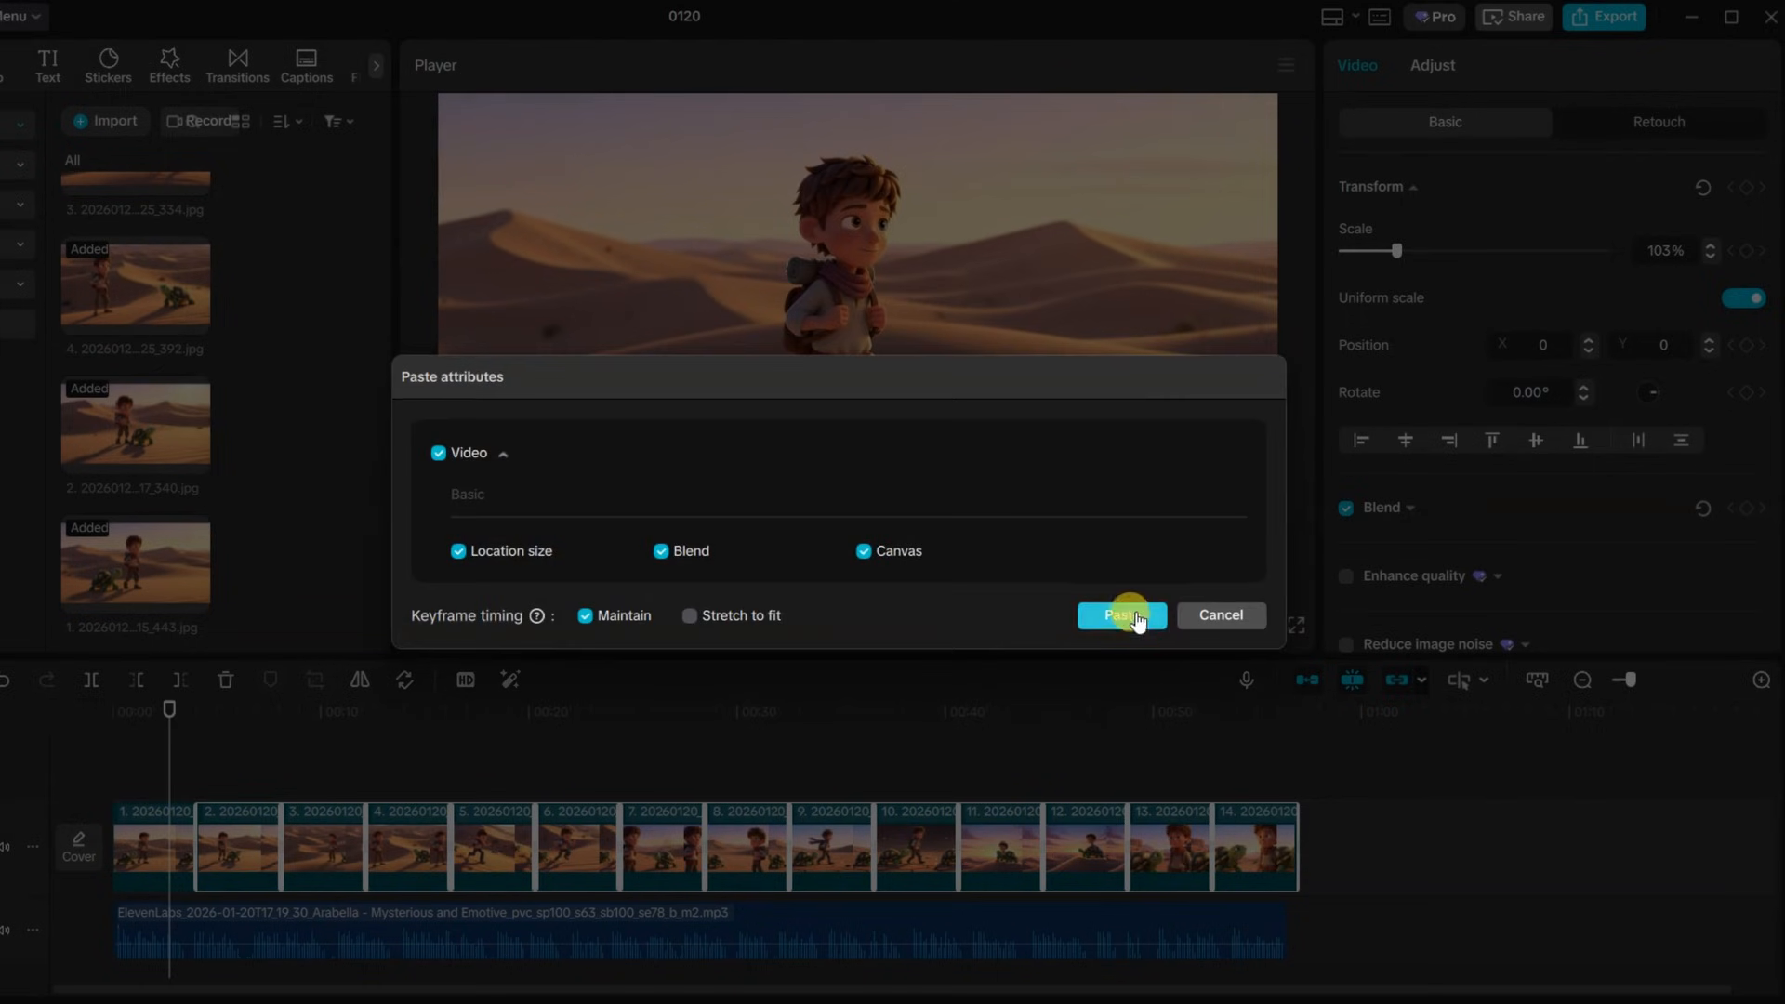
{"action": "left_click", "coordinate": [1130, 616]}
Add the Snow video effect and stretch it across the full length of the video
{"action": "left_click", "coordinate": [852, 623]}
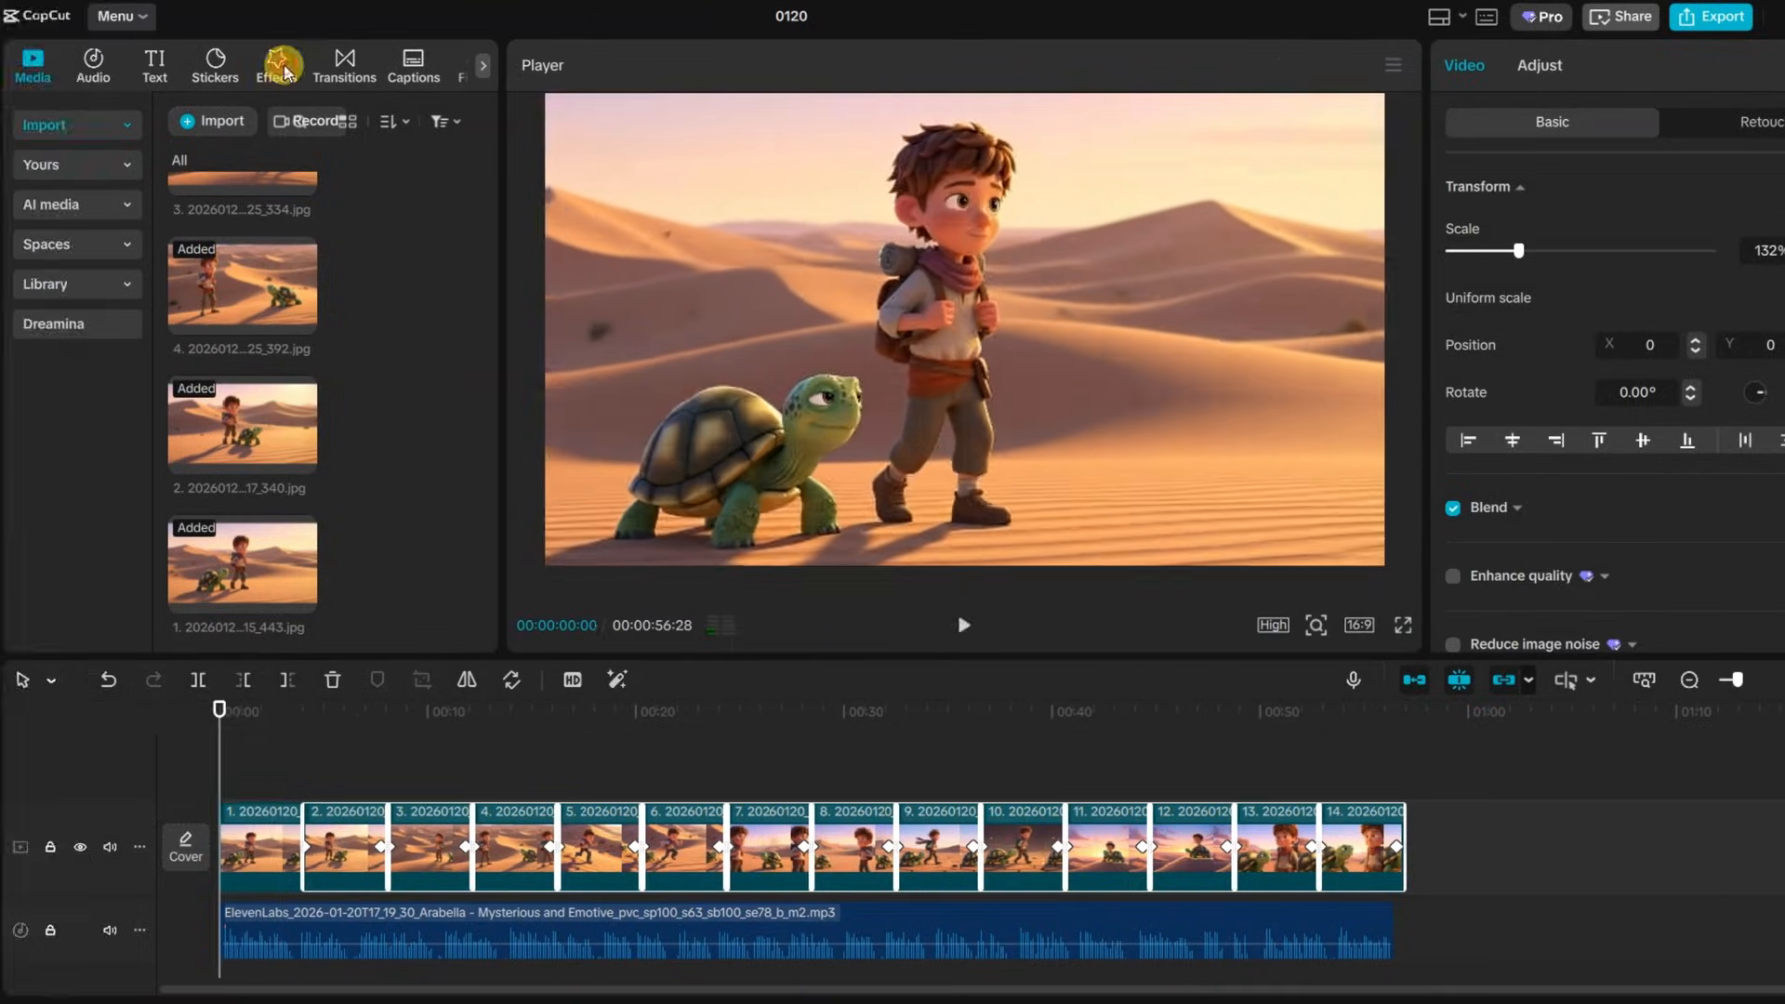
{"action": "left_click", "coordinate": [170, 63]}
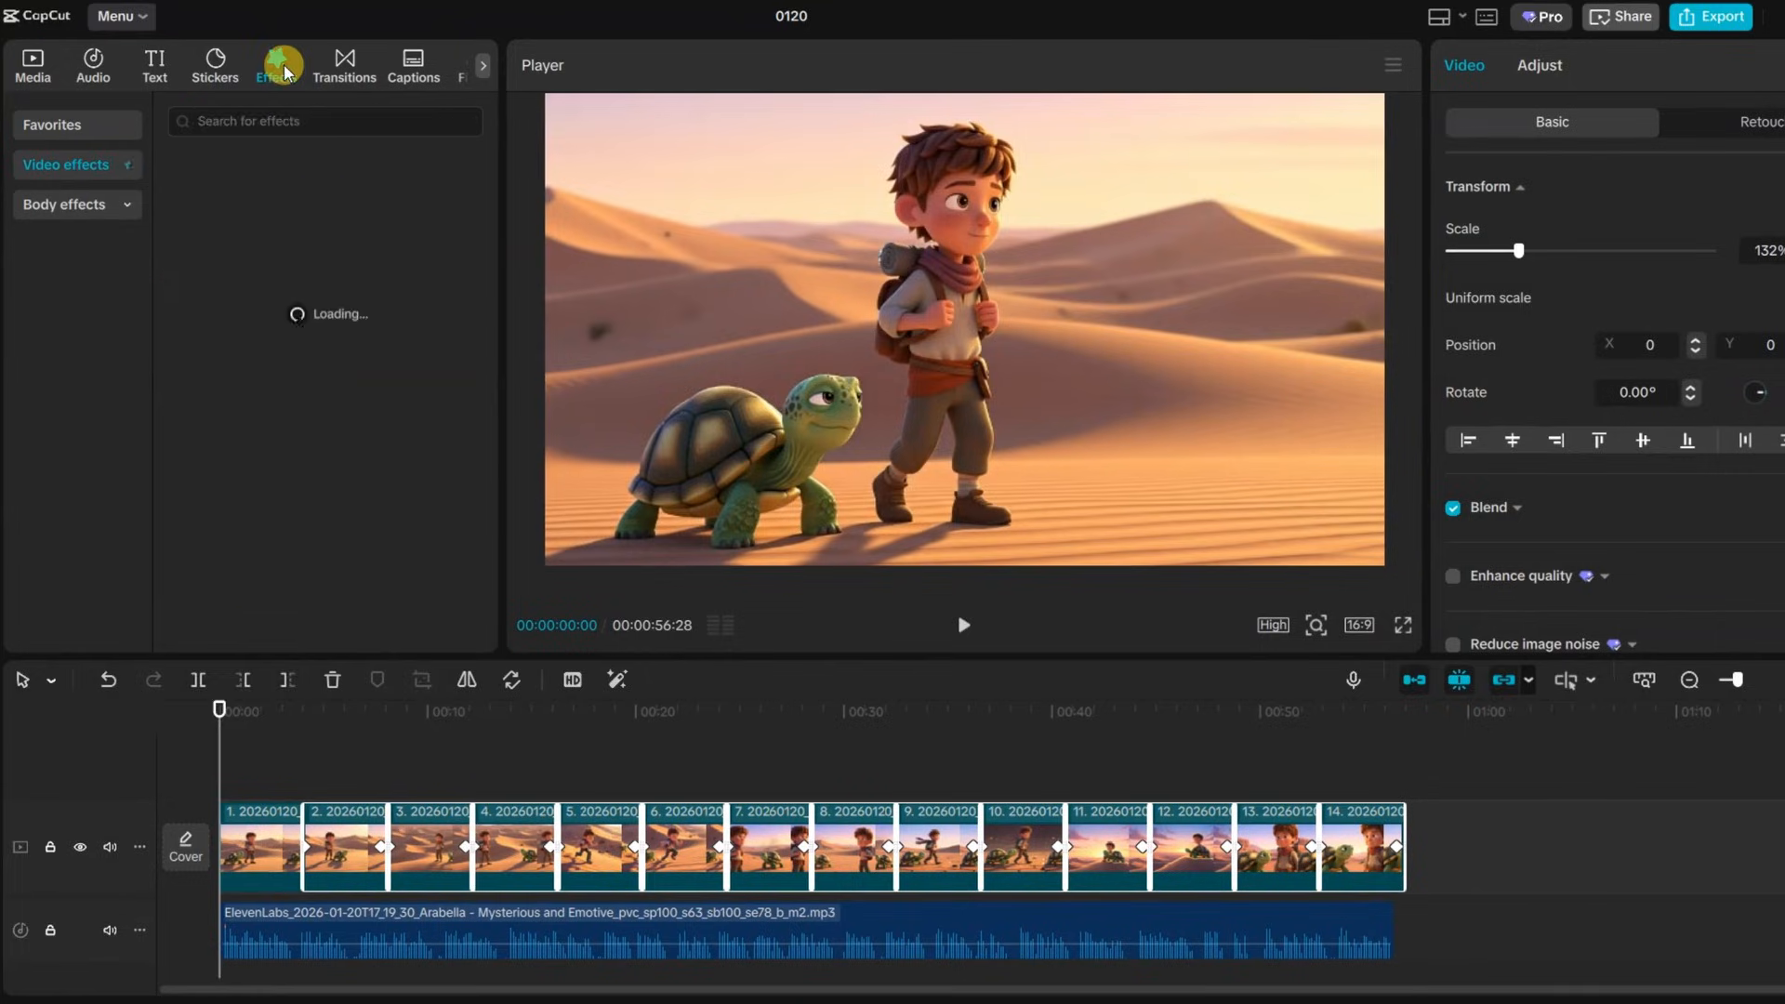
{"action": "left_click_drag", "start_coordinate": [72, 635], "coordinate": [130, 751]}
{"action": "left_click_drag", "start_coordinate": [225, 781], "coordinate": [1405, 815]}
{"action": "left_click", "coordinate": [265, 813]}
{"action": "left_click", "coordinate": [964, 625]}
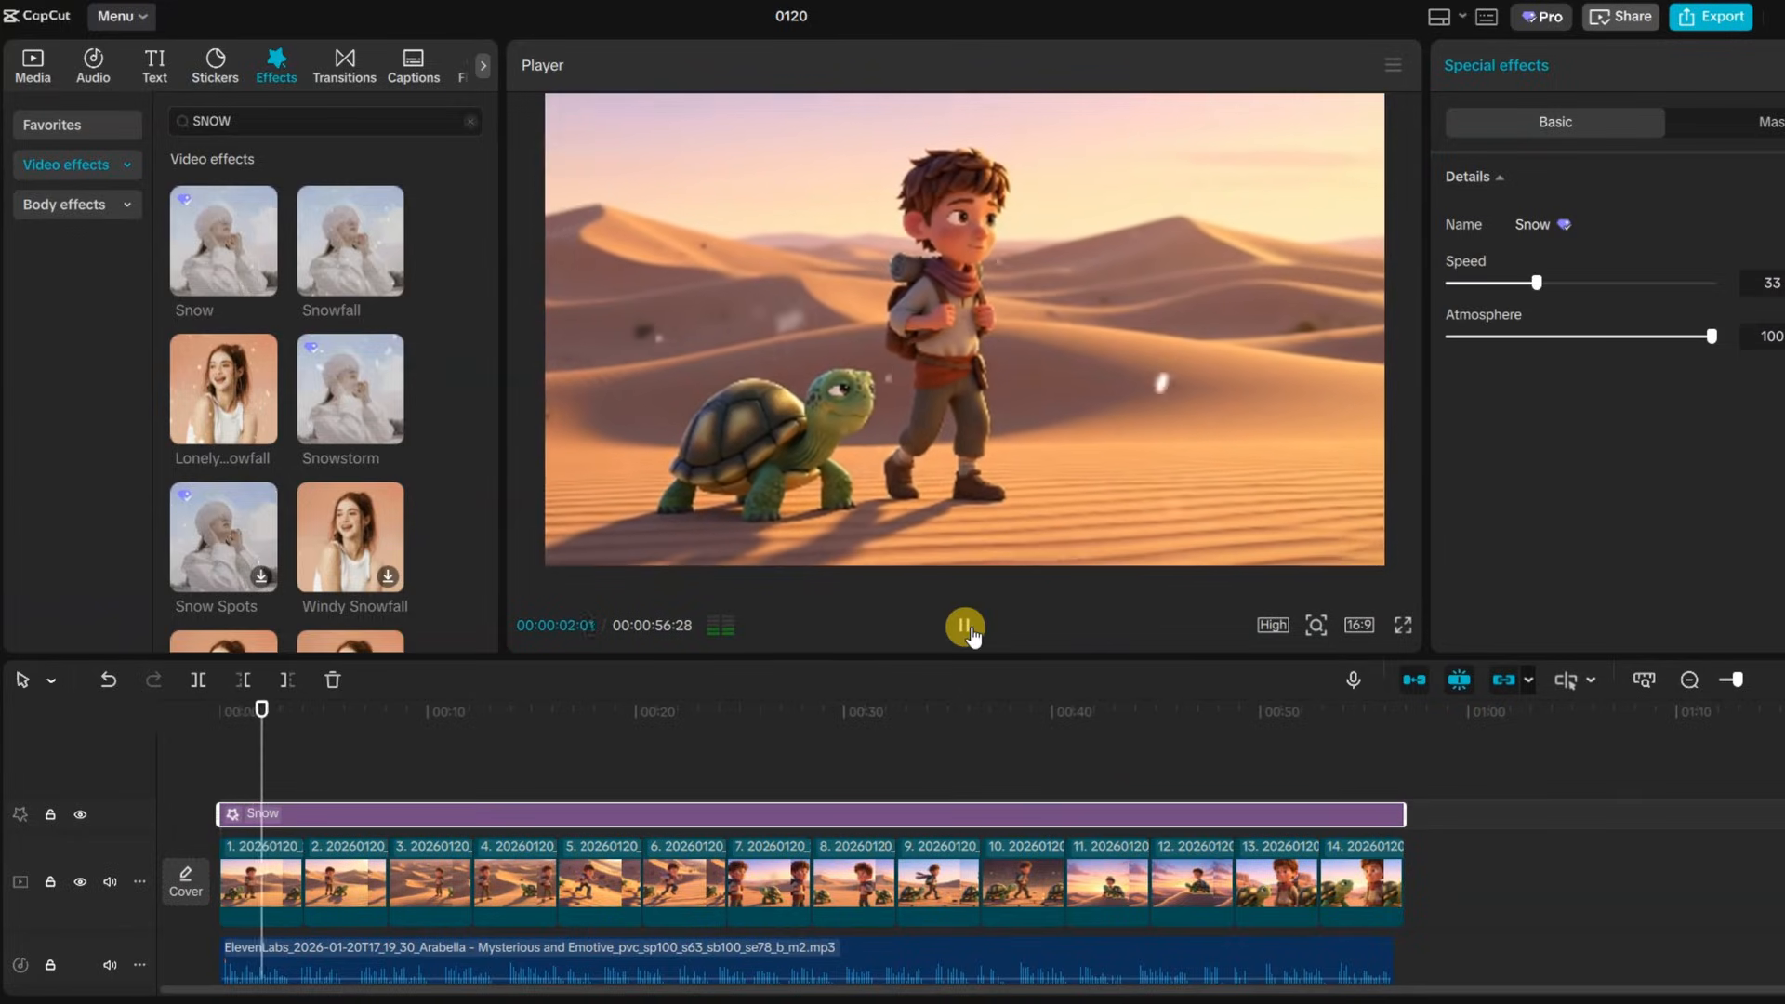
Generate English auto captions for the voice-over
{"action": "left_click", "coordinate": [965, 625]}
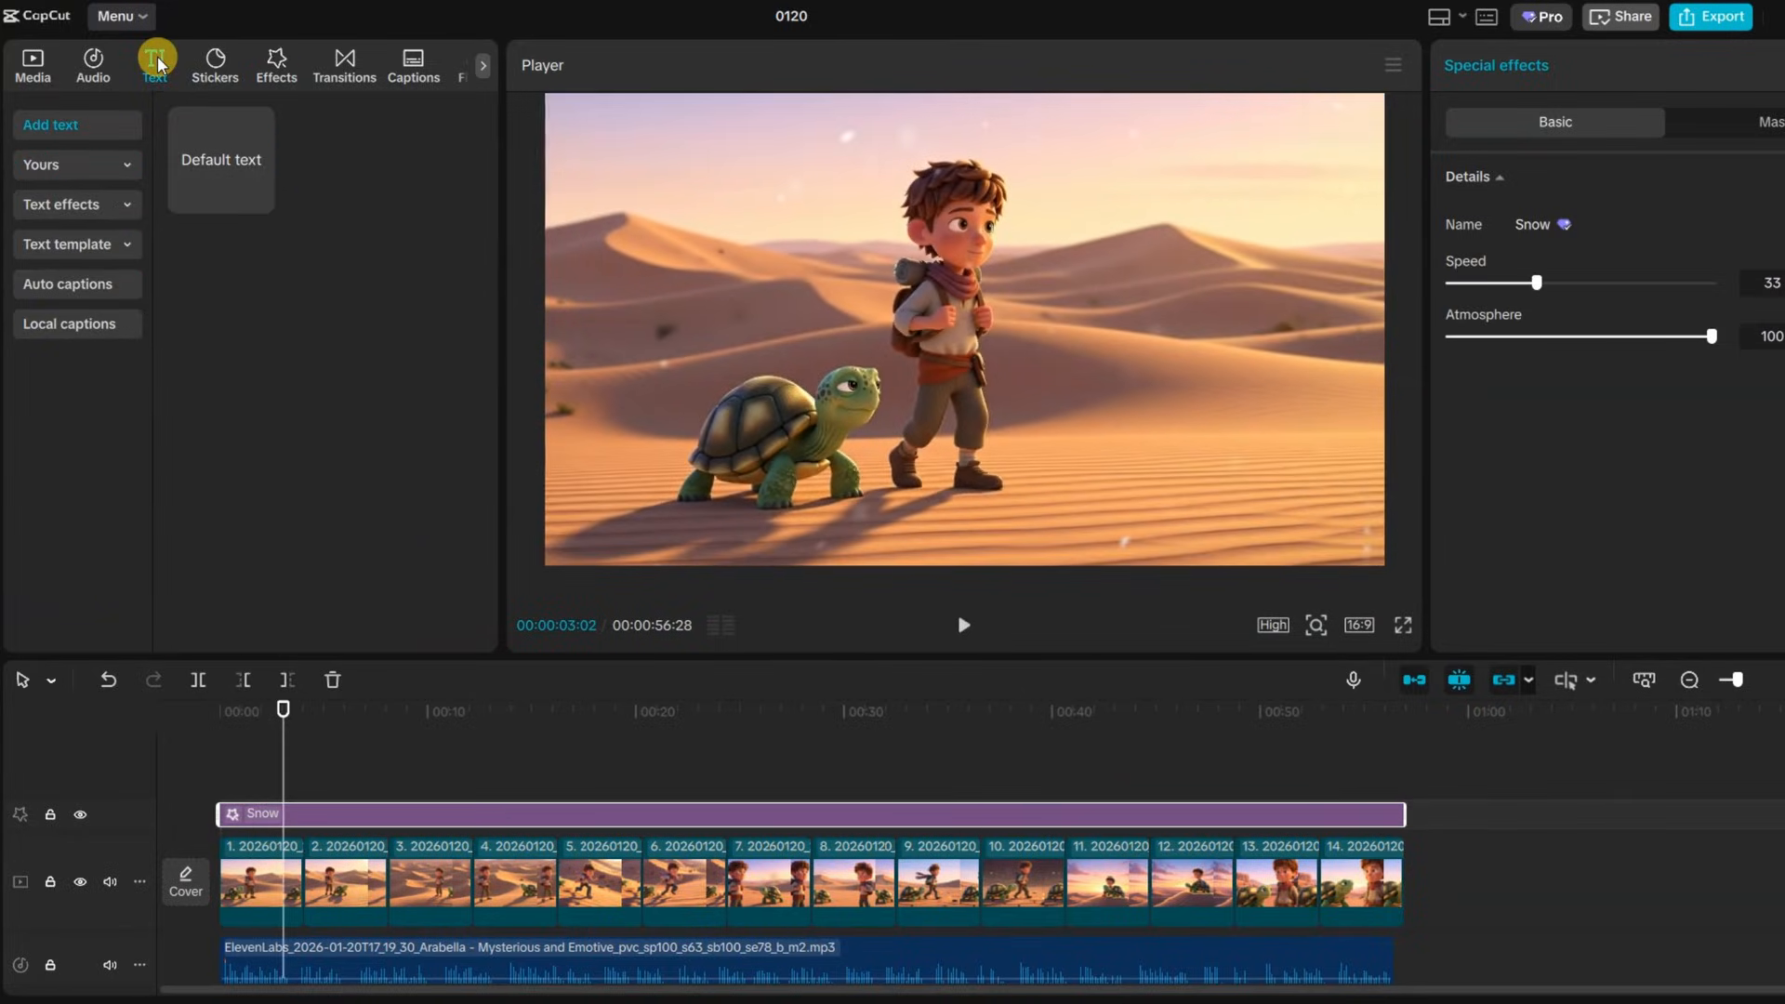
{"action": "left_click", "coordinate": [81, 285]}
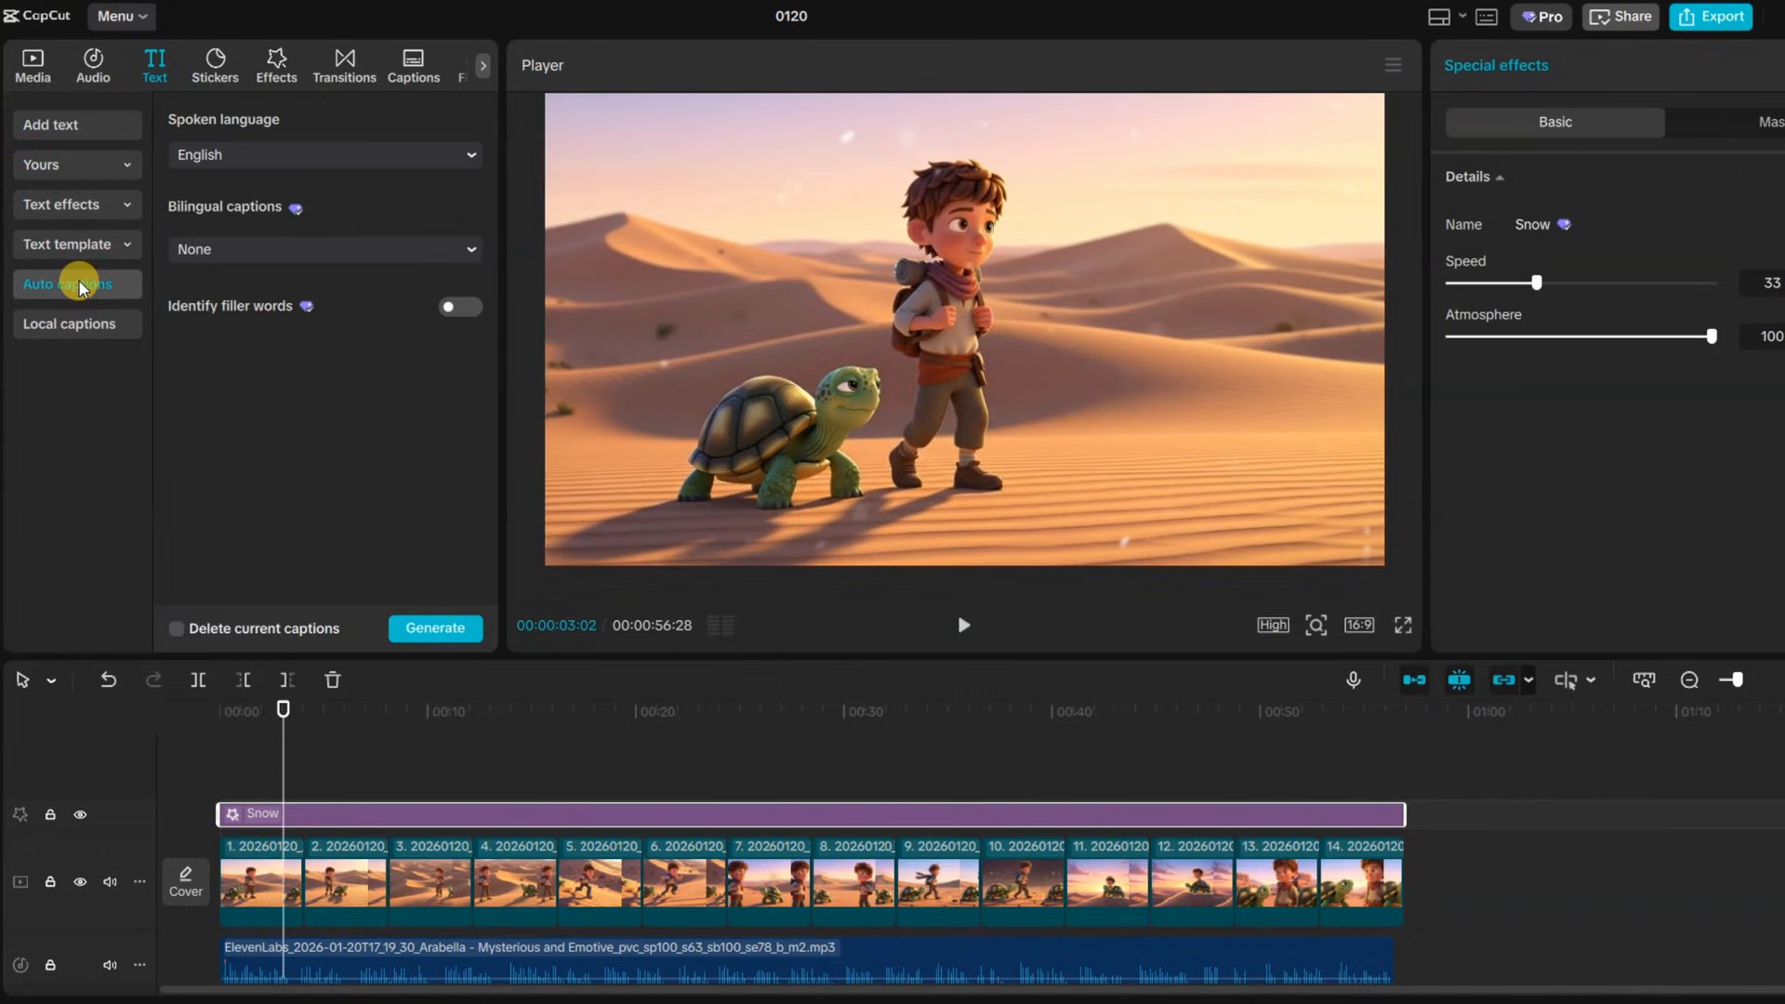
{"action": "left_click", "coordinate": [441, 636]}
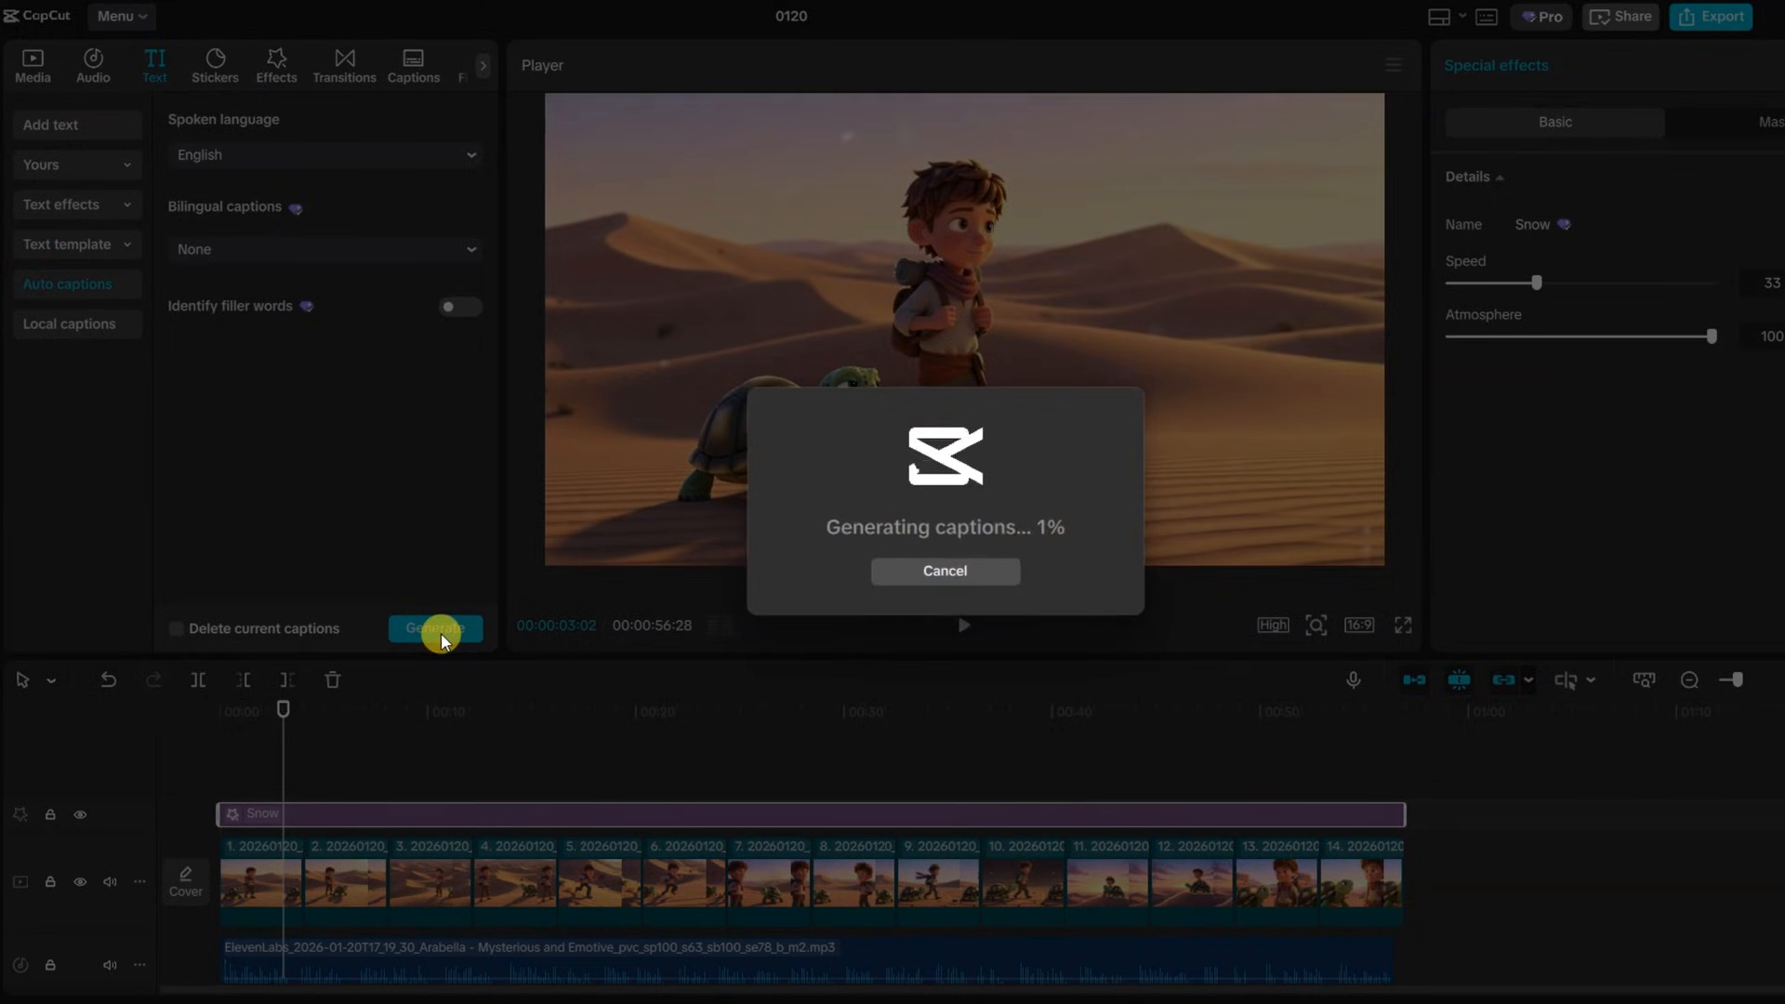
{"action": "left_click", "coordinate": [963, 625]}
{"action": "left_click", "coordinate": [963, 378]}
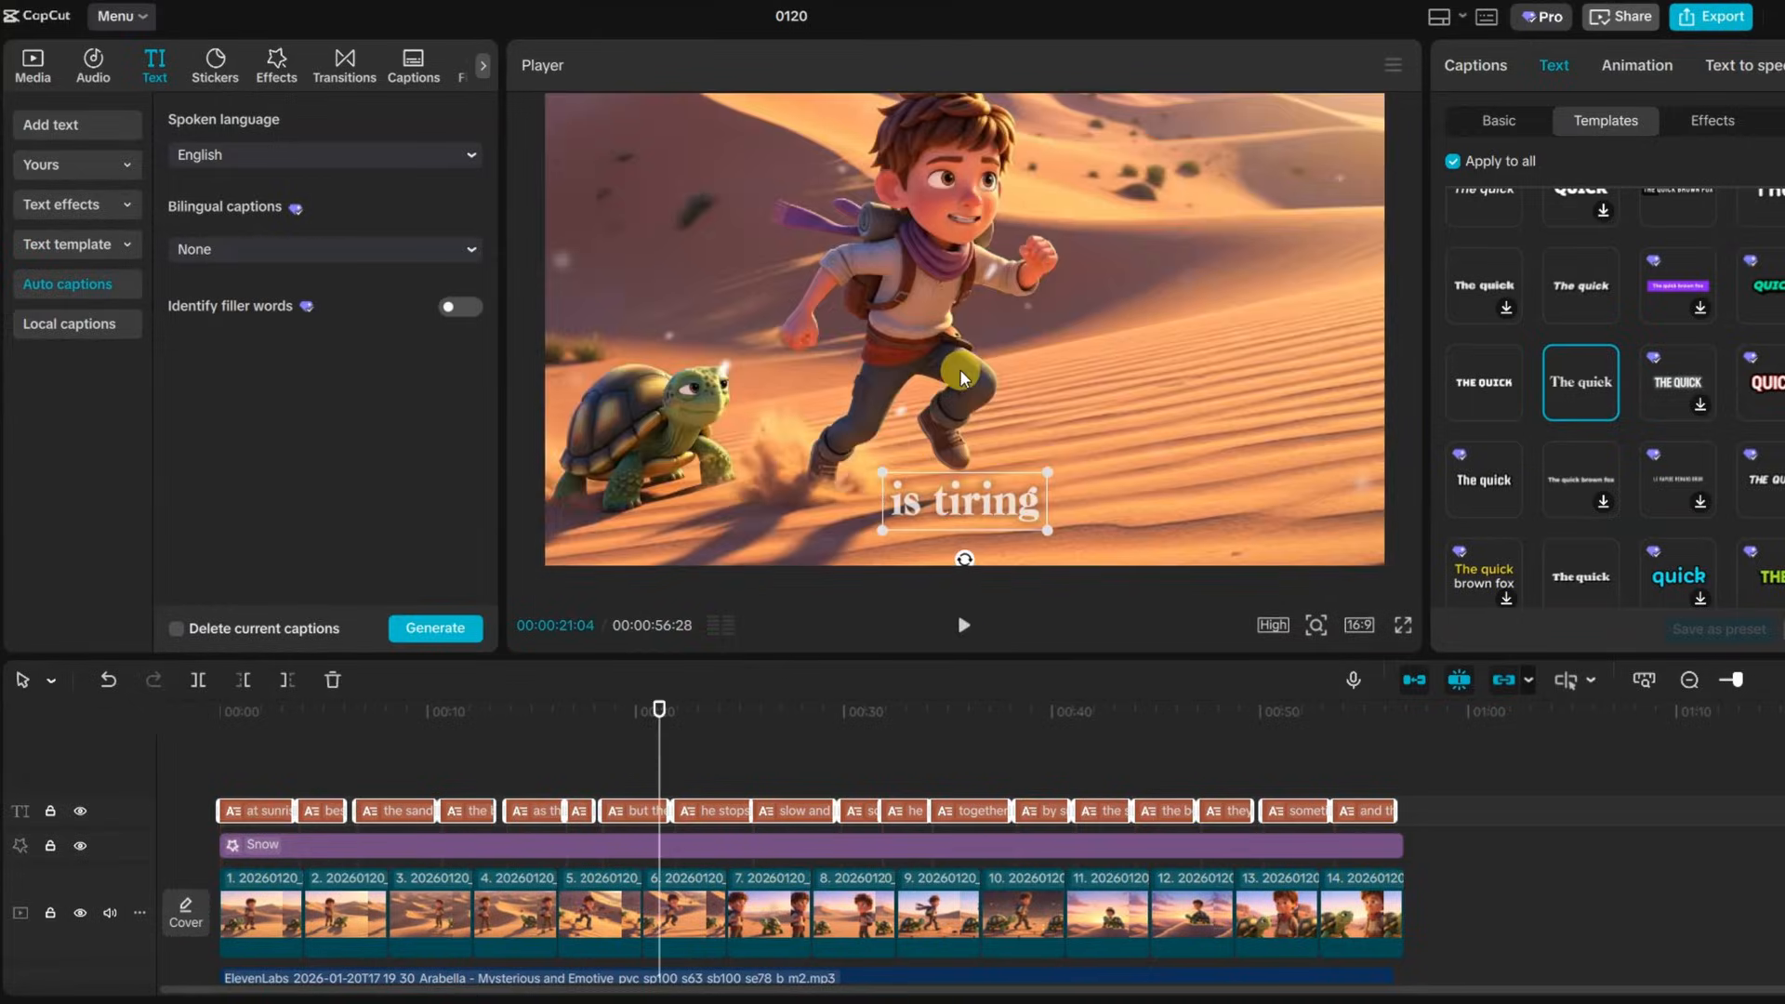
Import the Desert_Dawn_DEFAULT_MusicGPT.mp3 background track and add it to the timeline
{"action": "left_click", "coordinate": [95, 67]}
{"action": "left_click", "coordinate": [237, 119]}
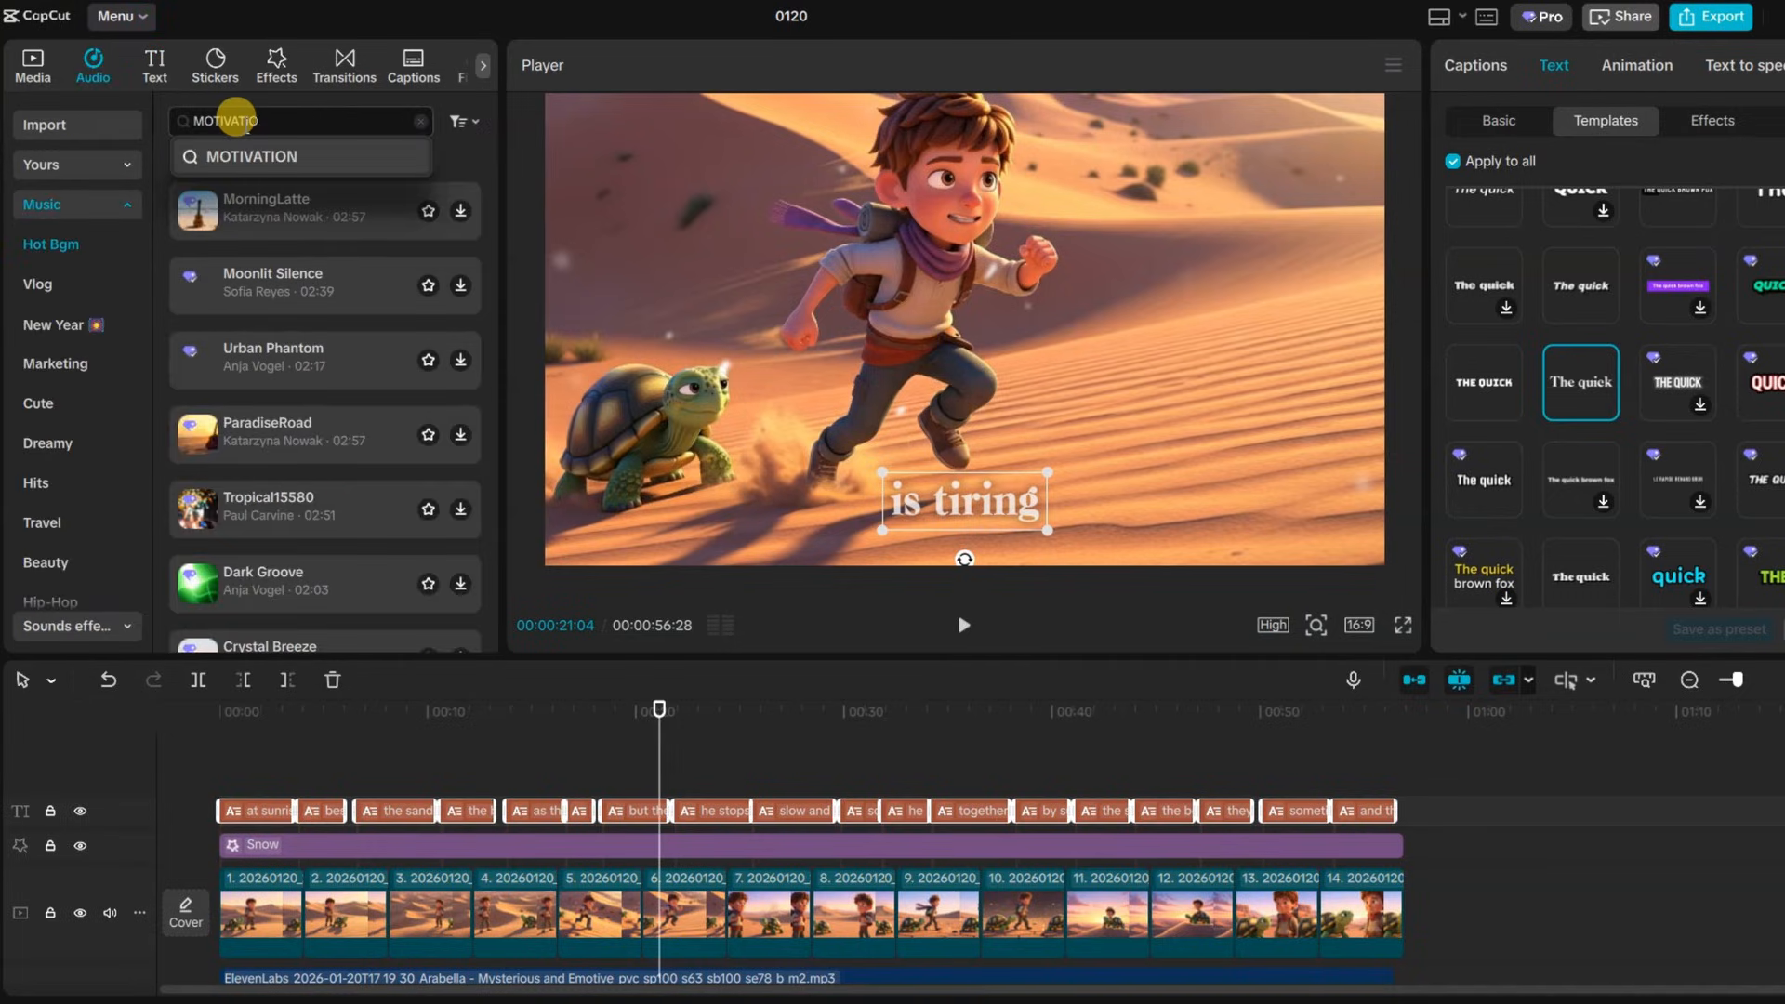
{"action": "left_click", "coordinate": [35, 79]}
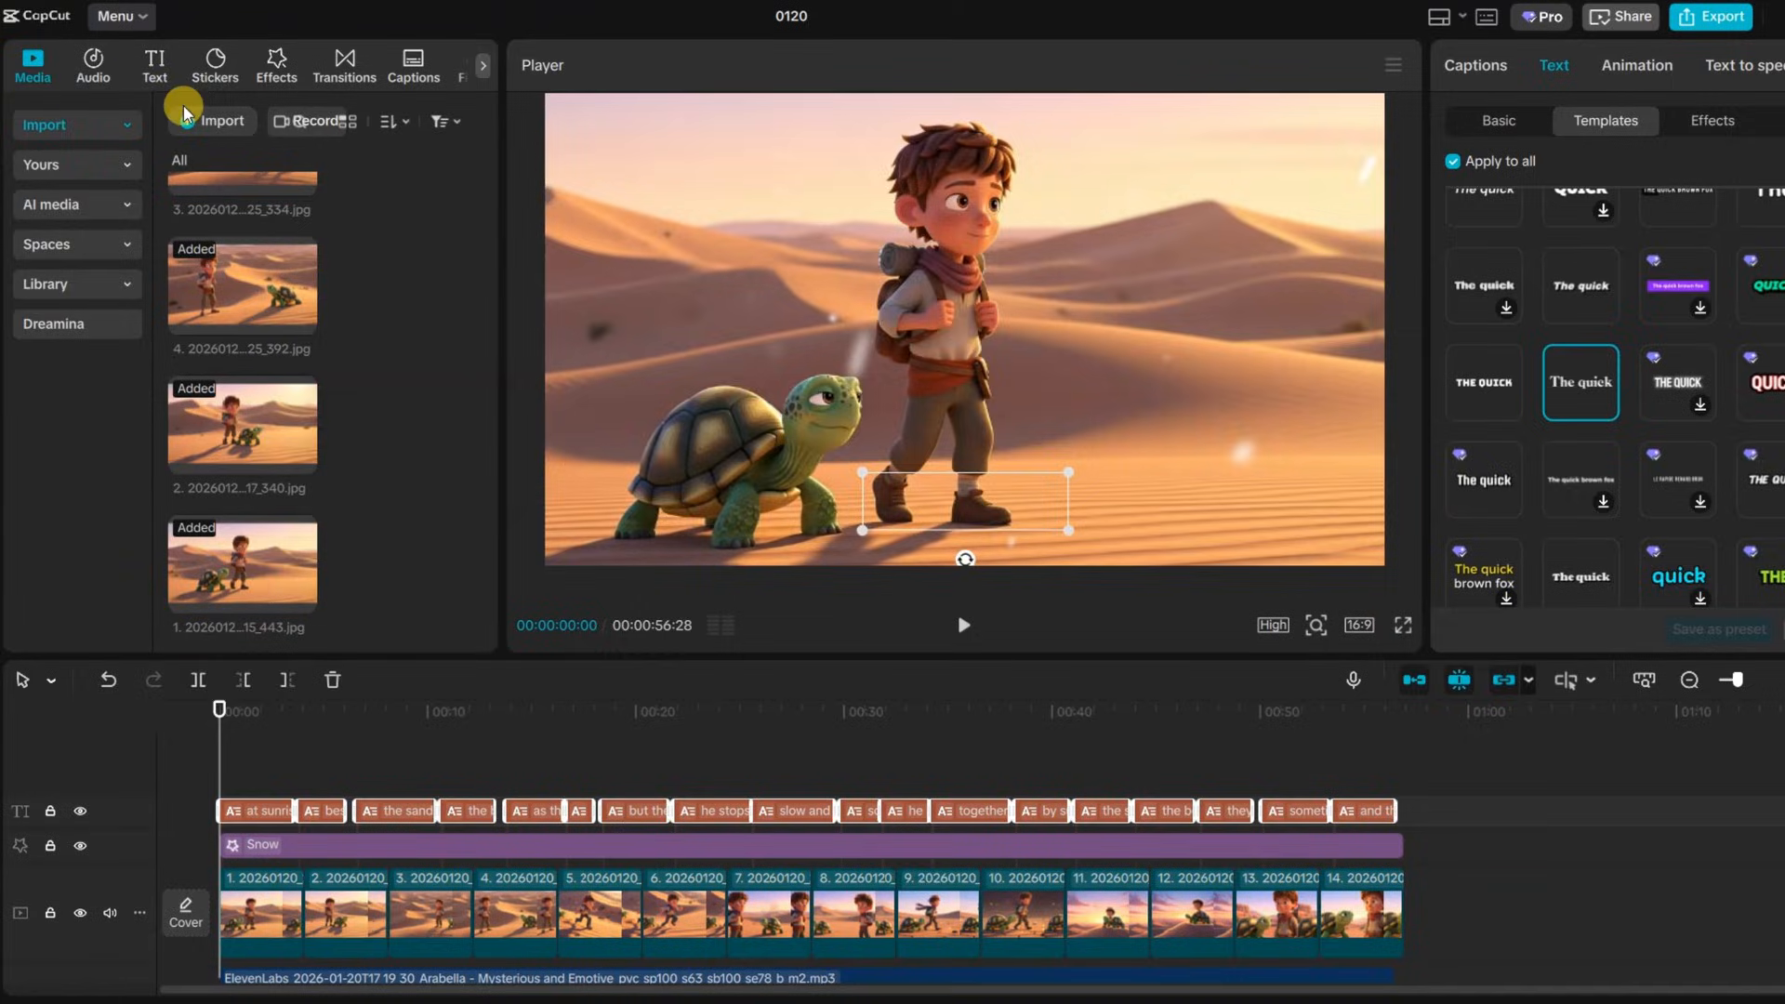
{"action": "left_click", "coordinate": [184, 112]}
{"action": "left_click", "coordinate": [272, 611]}
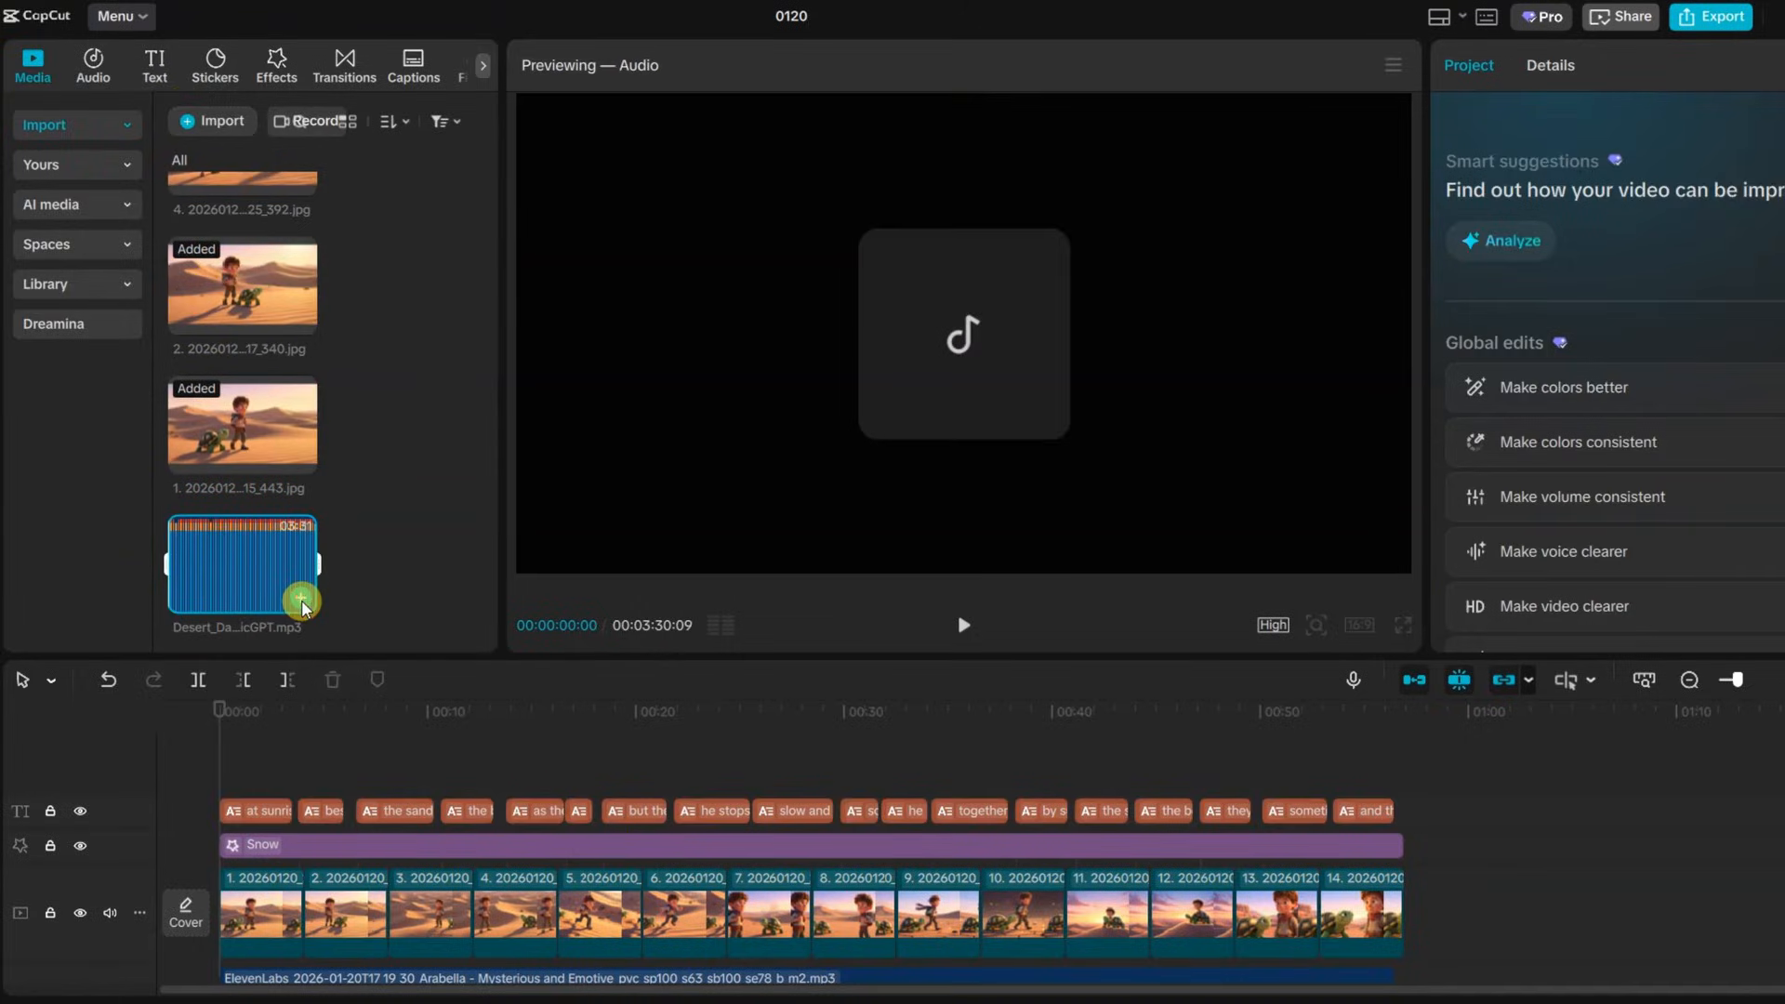
{"action": "left_click", "coordinate": [301, 602]}
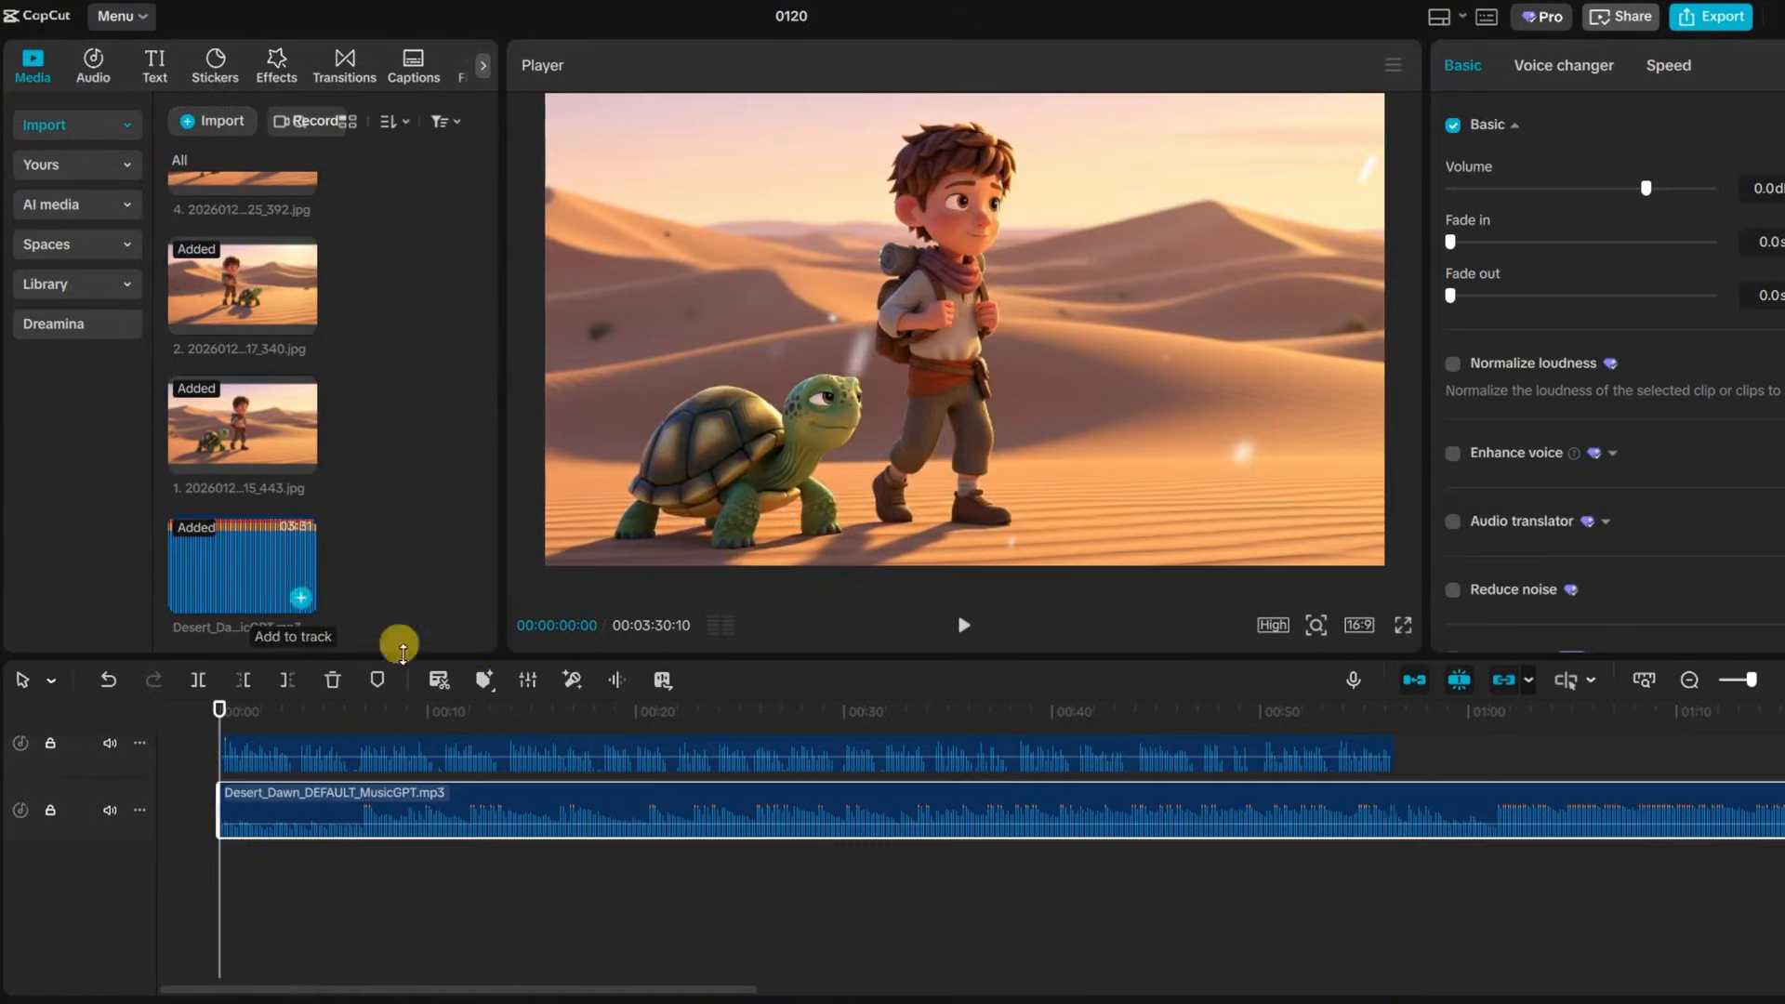
Lower the background music's volume to about -19.5 dB
{"action": "left_click", "coordinate": [294, 680]}
{"action": "left_click_drag", "start_coordinate": [1645, 188], "coordinate": [1625, 189]}
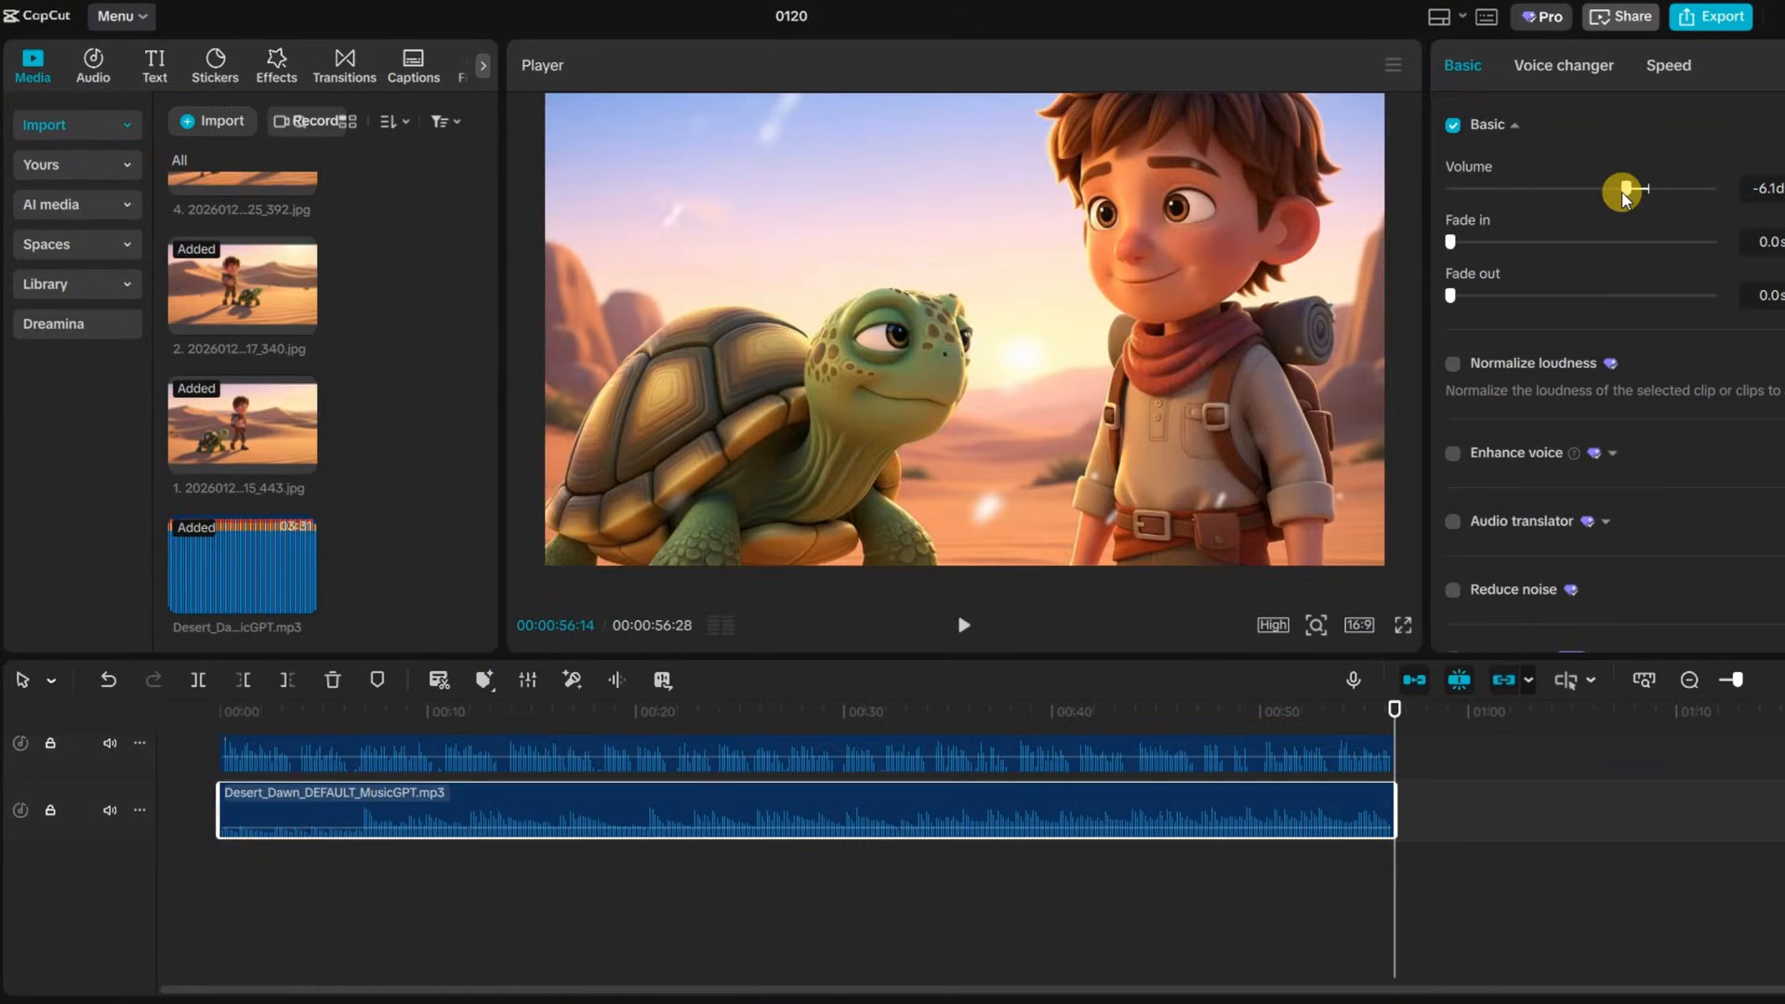
{"action": "left_click_drag", "start_coordinate": [1613, 197], "coordinate": [1582, 189]}
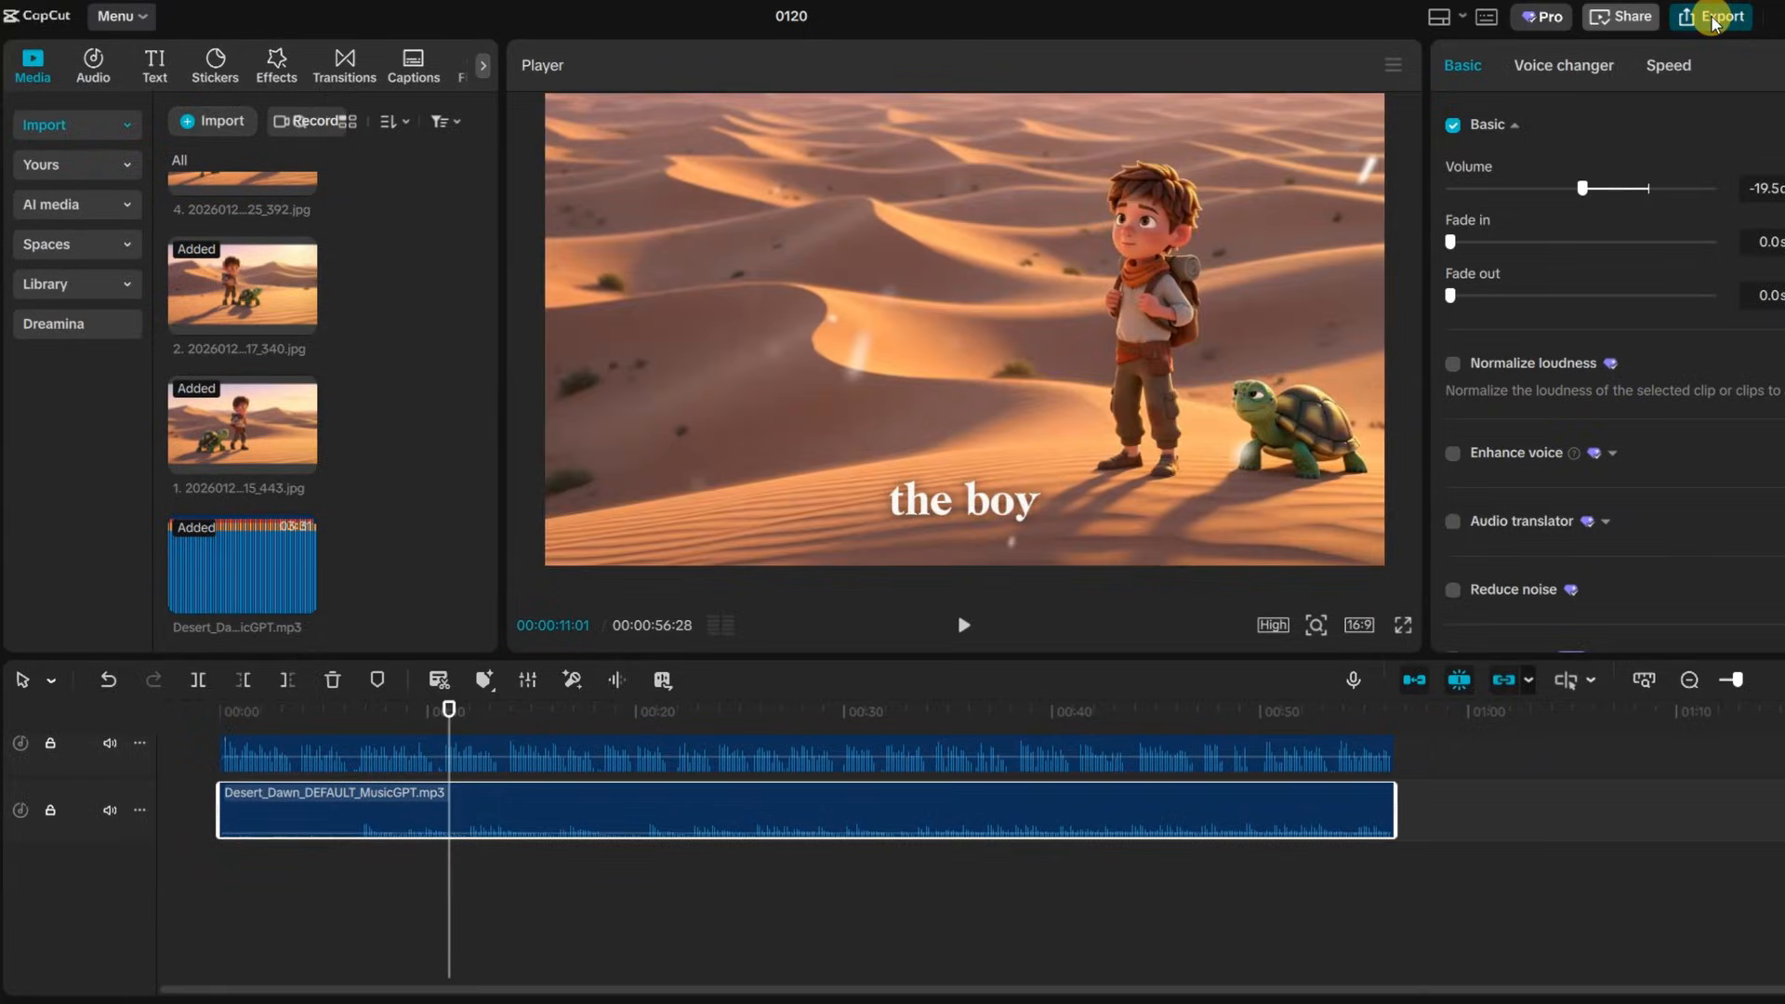
Export the video with the name KIDS STORY
{"action": "left_click", "coordinate": [1713, 19]}
{"action": "type", "text": "KIDS STORY"}
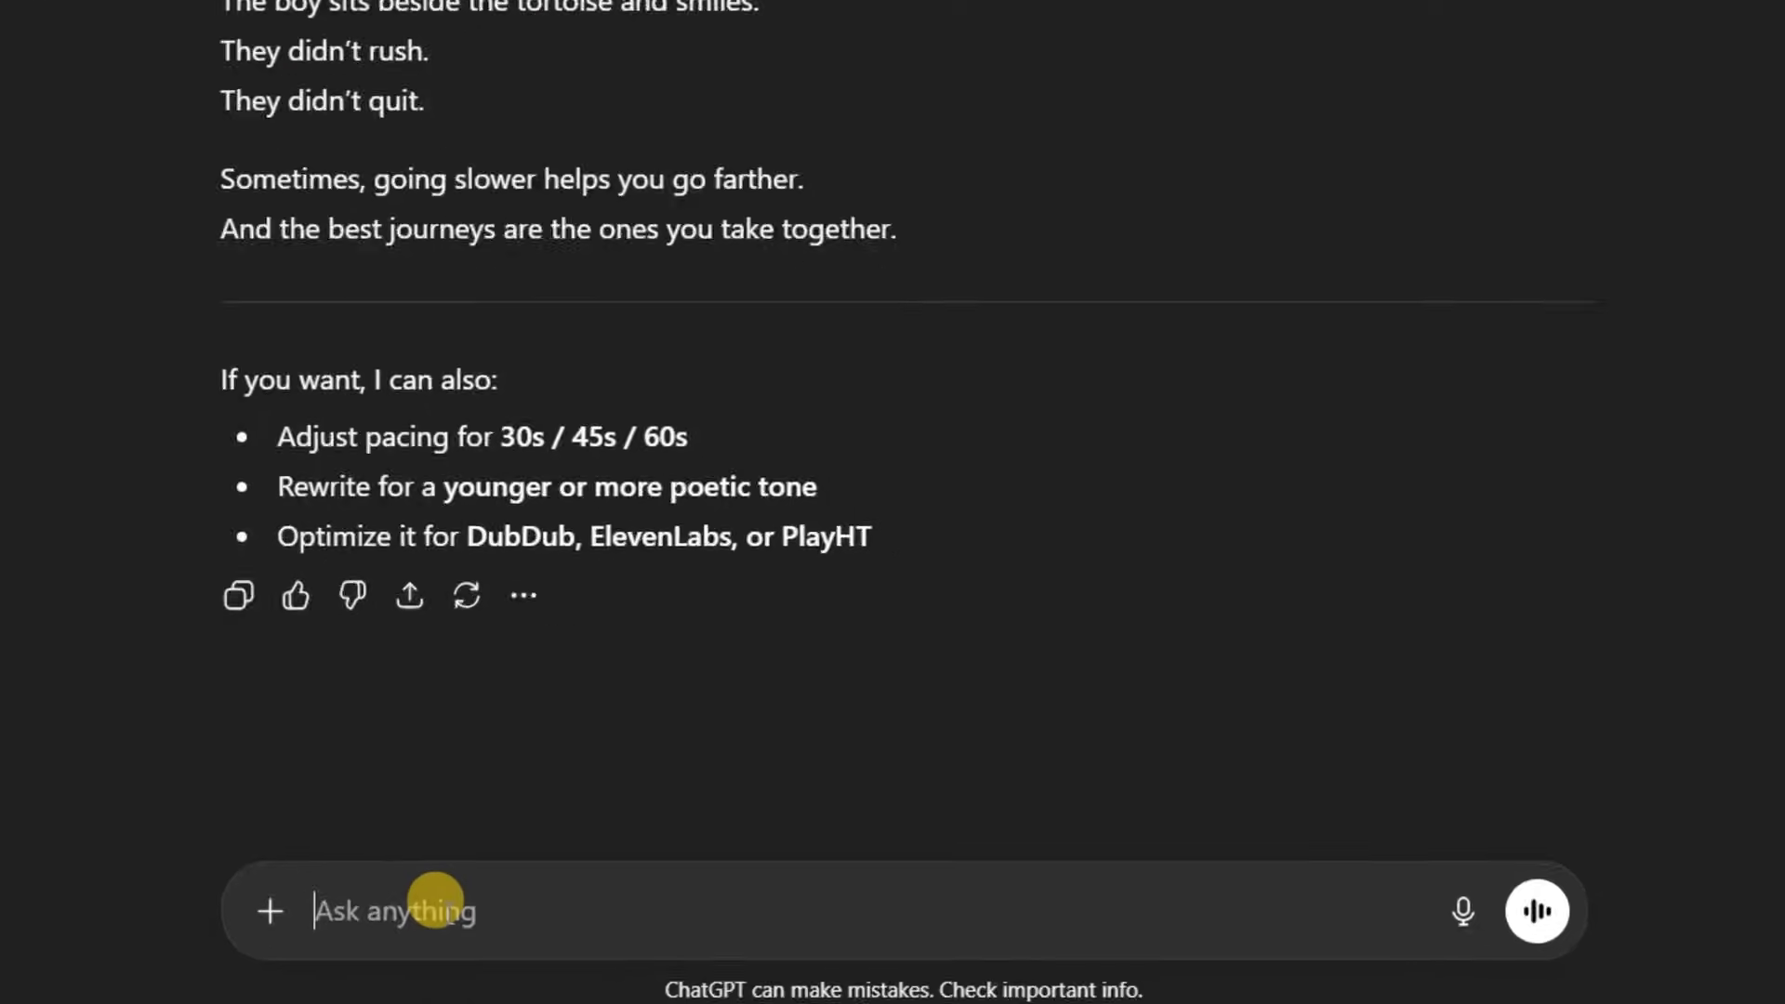
In ChatGPT, request brief single-paragraph motion prompts for each image focusing on action, camera angles and mood
{"action": "type", "text": "PROVIDE SHORT"}
{"action": "type", "text": "MAGE AGAIN BUT FOCUS ON ACTION, CAMERA ANGLES AND MOOD. EACH SHOULD BE A BRIED SINGLE PARAGRAPH"}
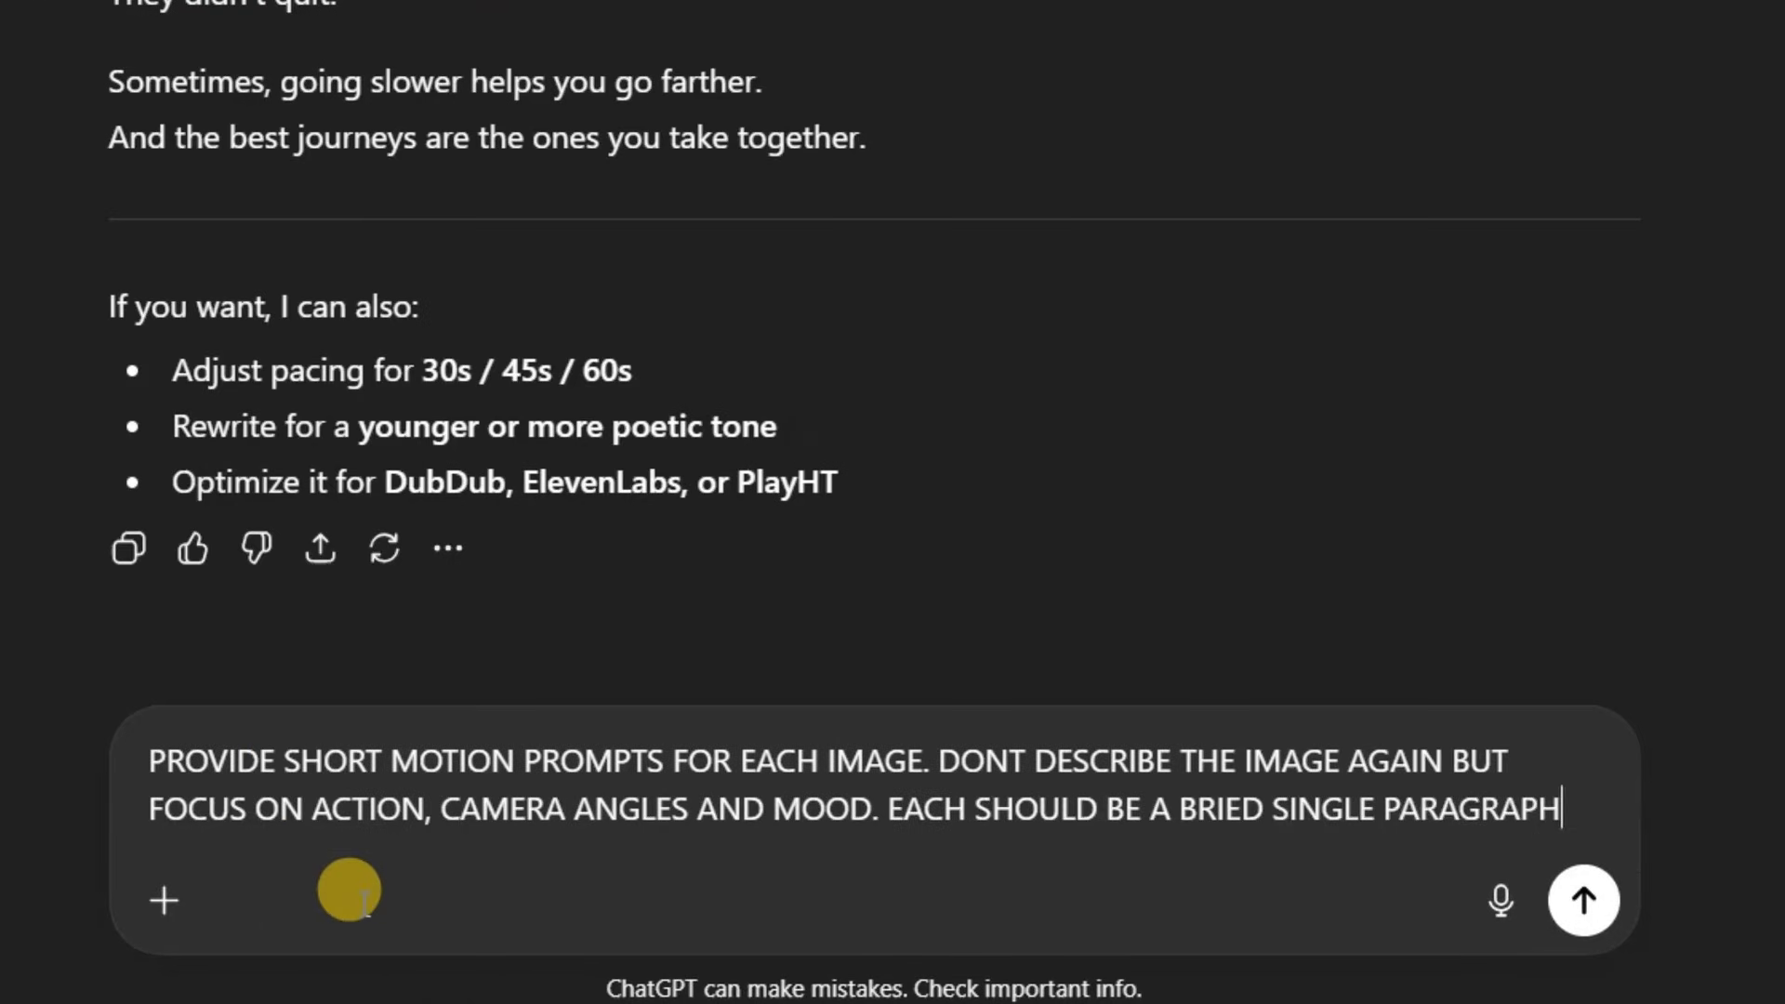
{"action": "key", "text": "Return"}
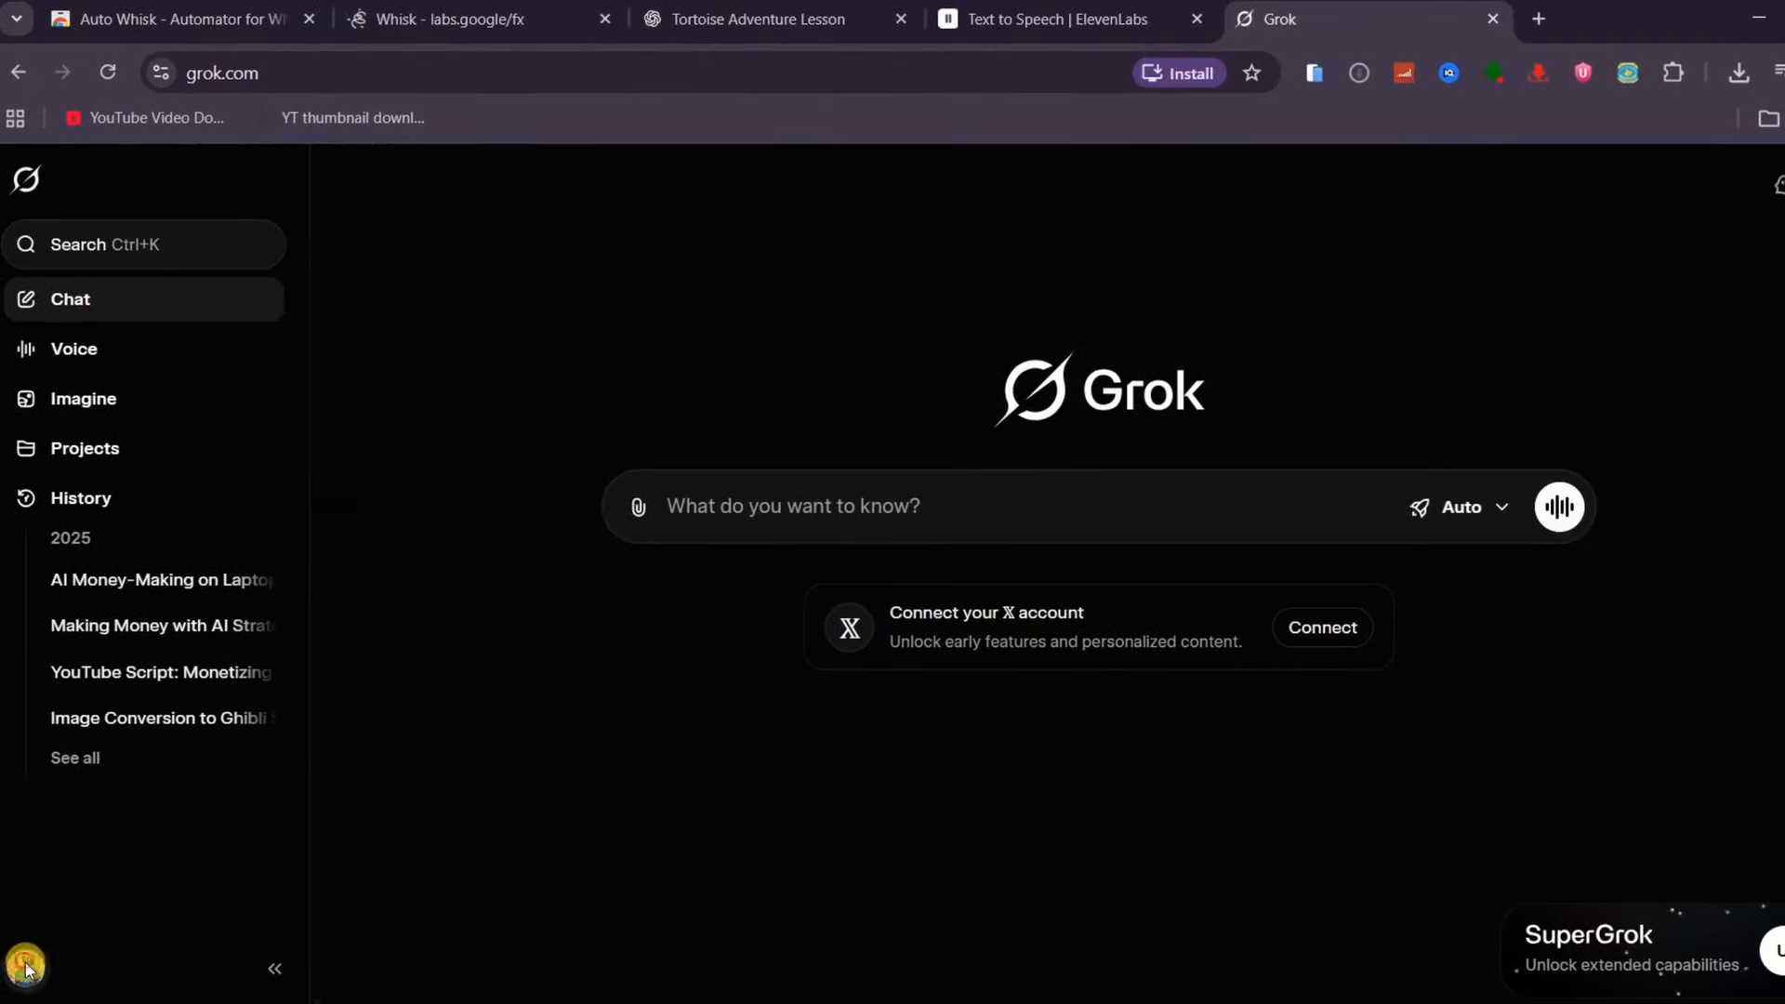
Open Grok's settings and review the Behavior options
{"action": "left_click", "coordinate": [26, 969]}
{"action": "left_click", "coordinate": [93, 603]}
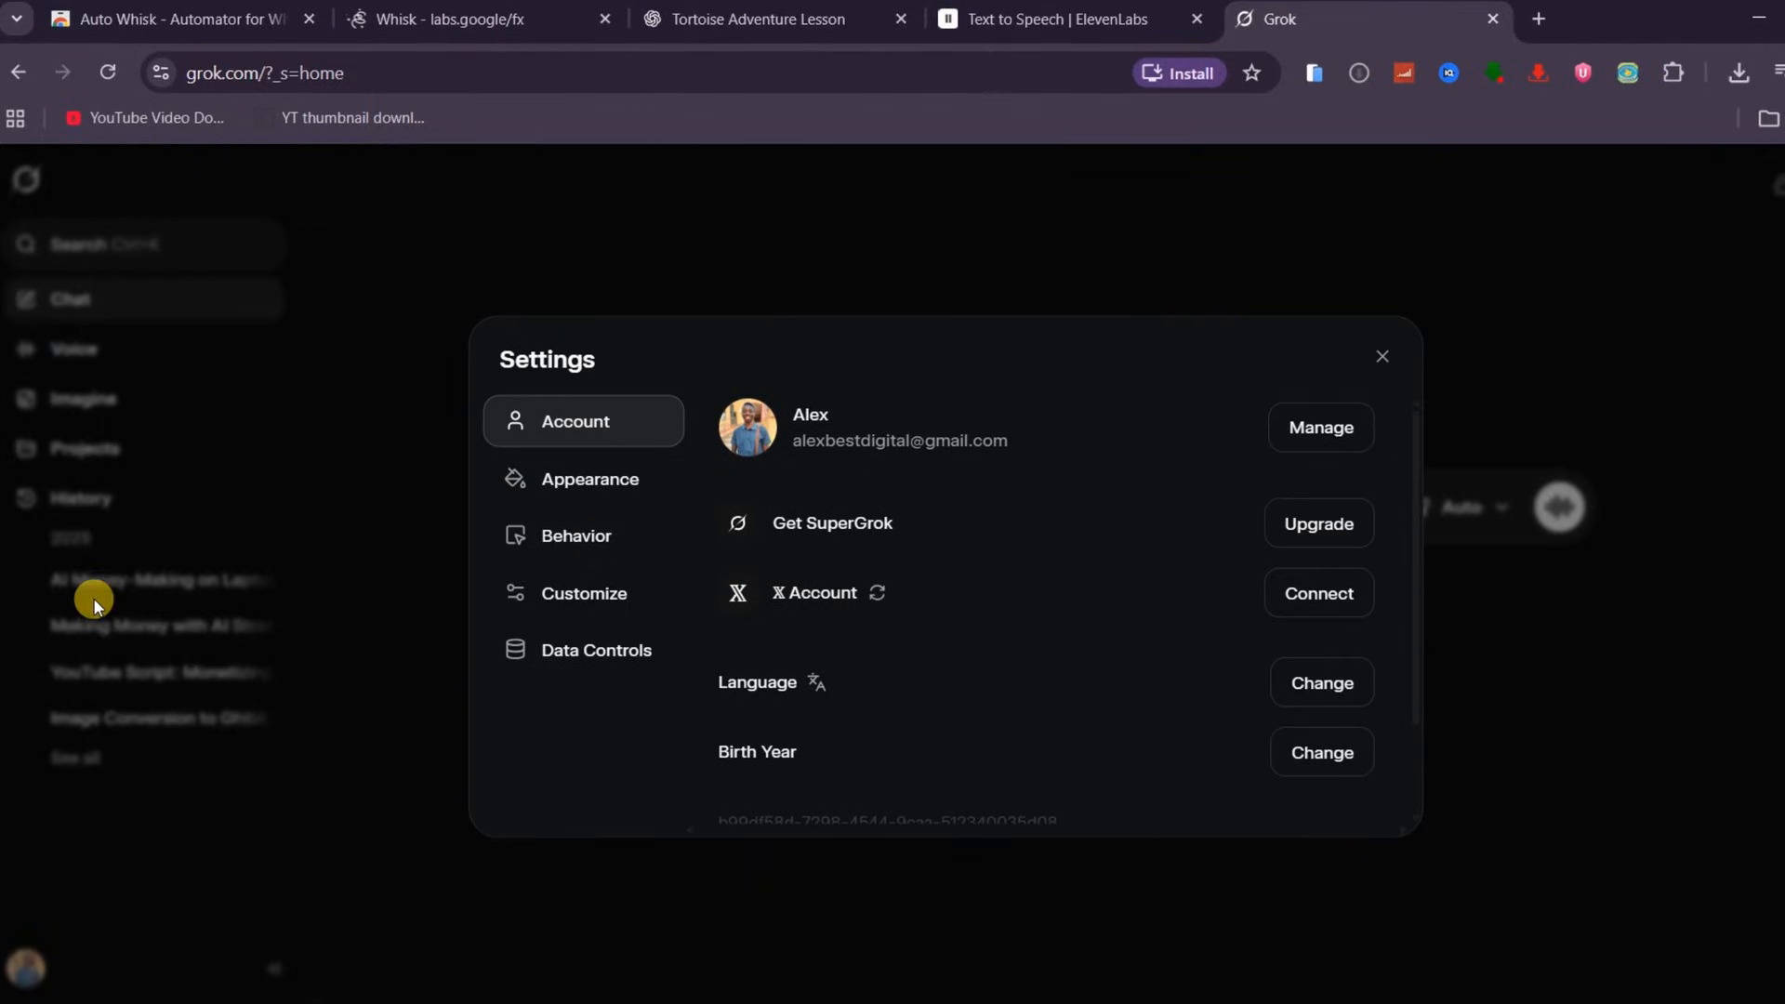
{"action": "left_click", "coordinate": [499, 554]}
{"action": "scroll", "coordinate": [1053, 619], "scroll_direction": "down", "scroll_amount": 3}
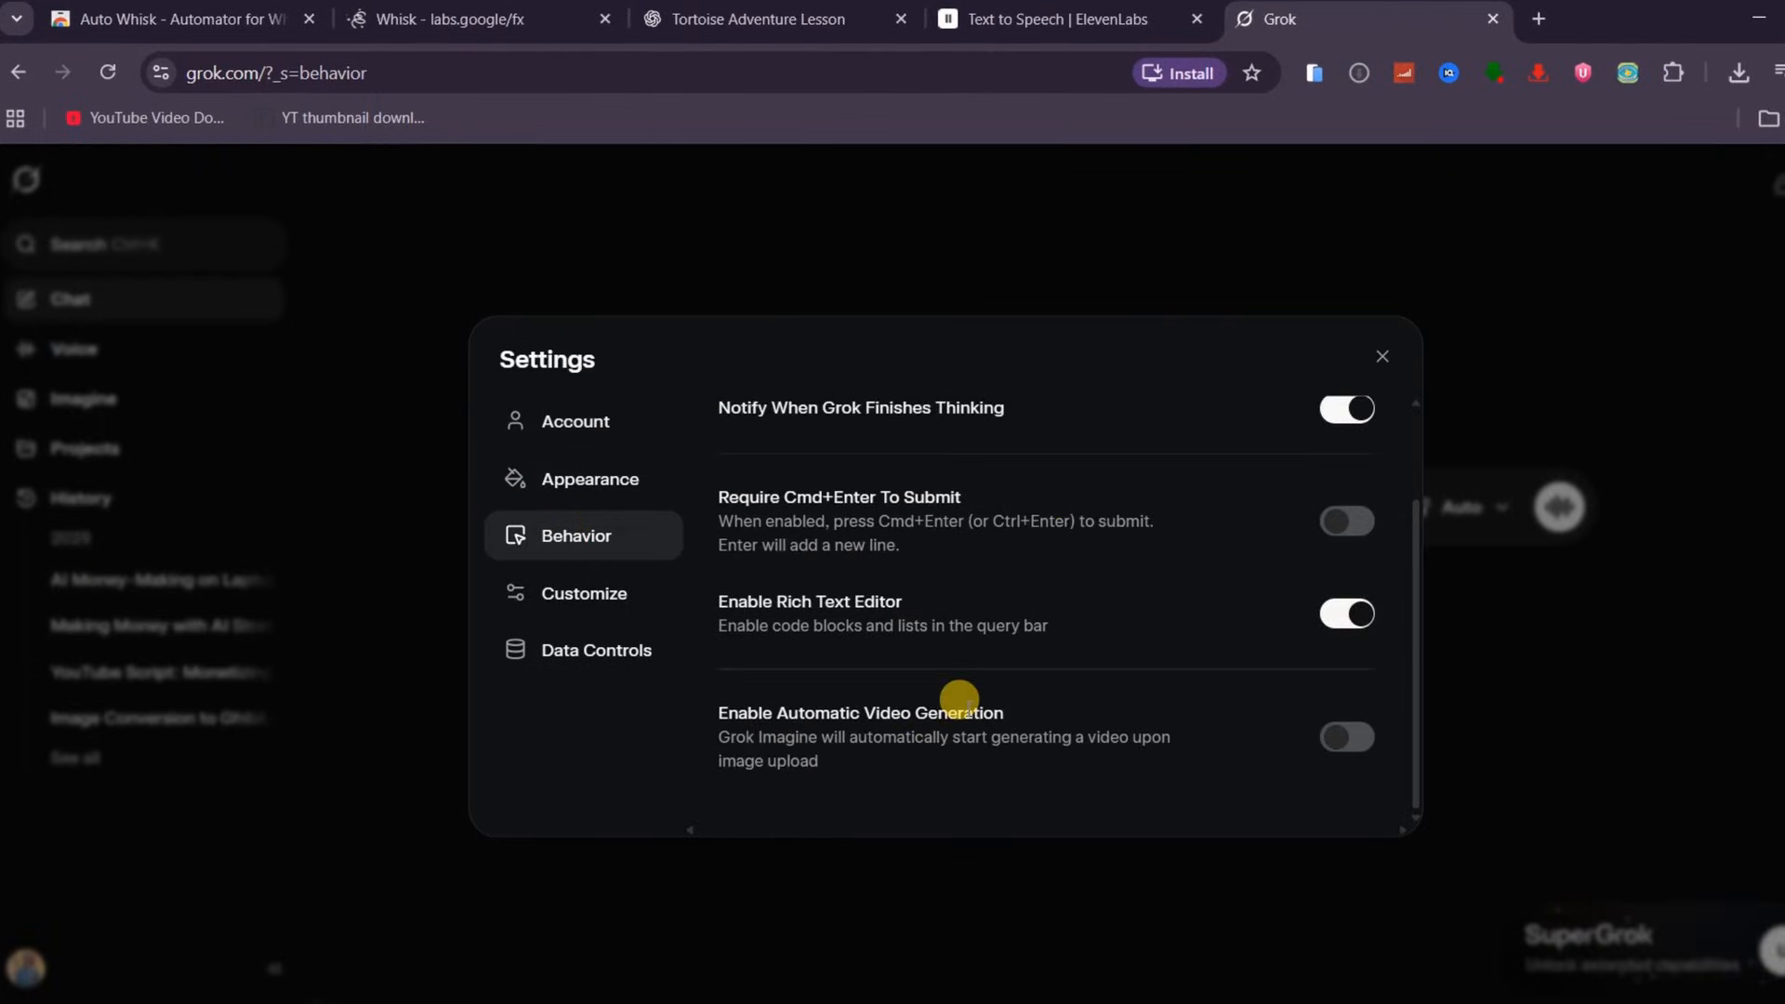
{"action": "left_click", "coordinate": [1564, 659]}
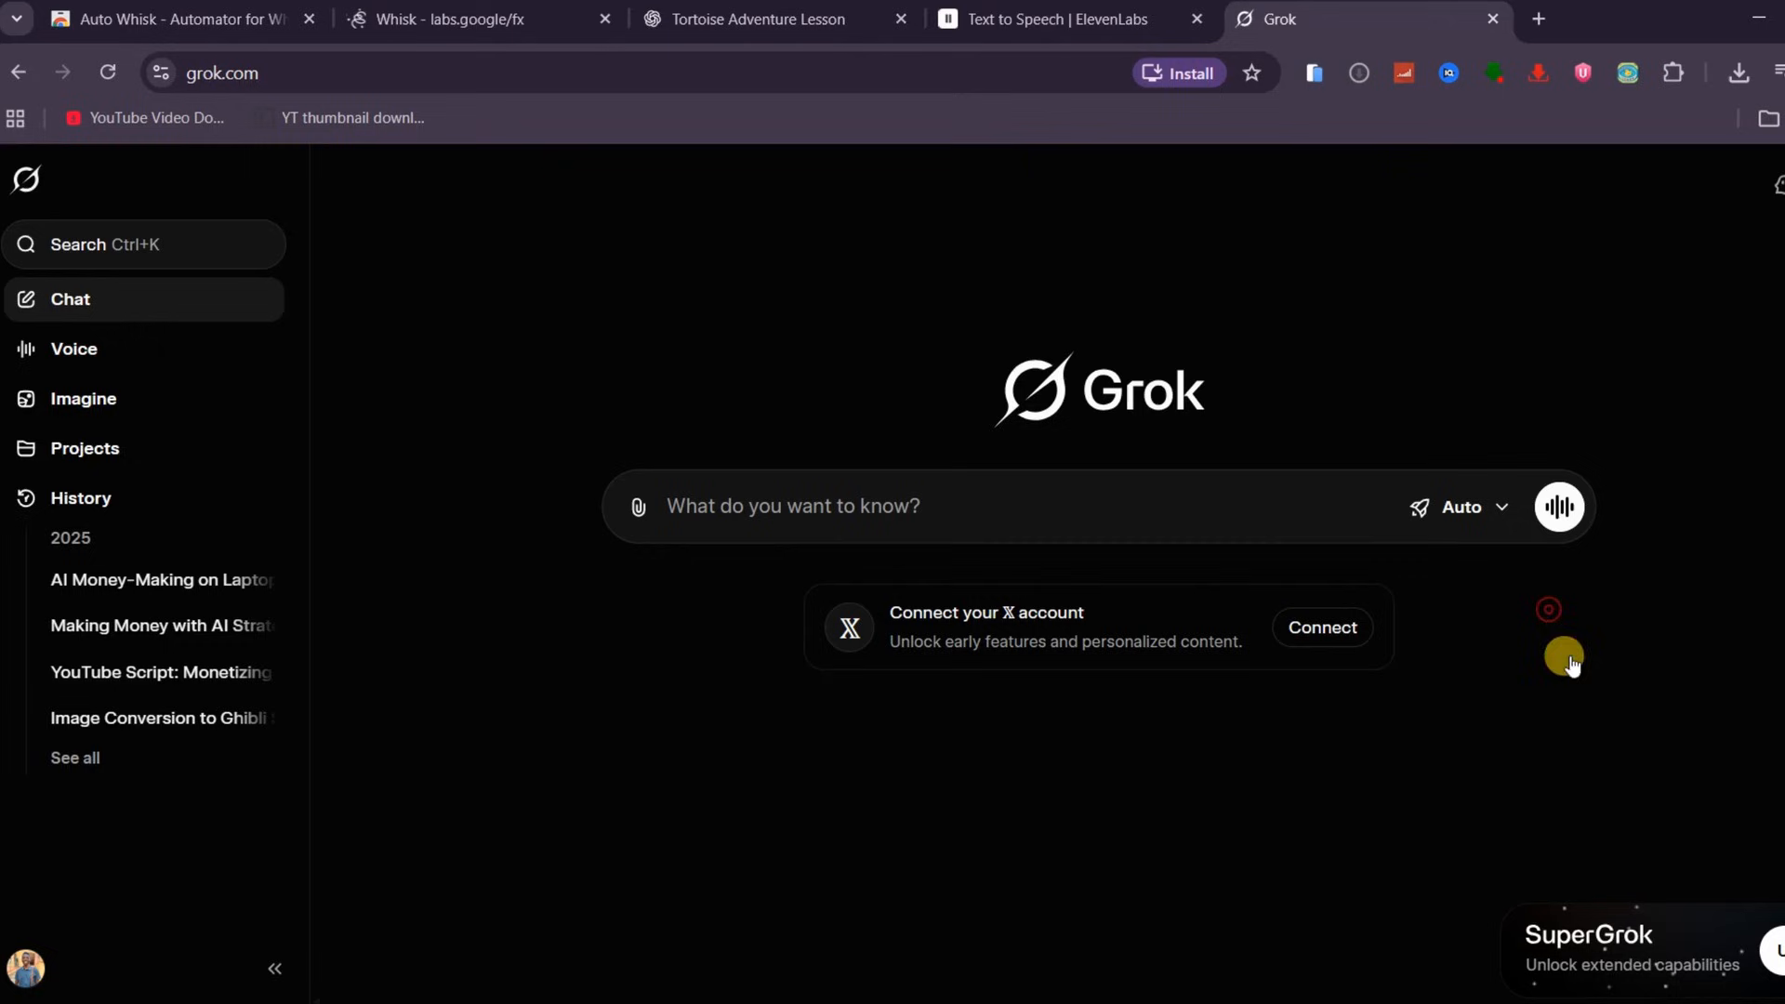
In Grok Imagine, upload image 1 from Whisk Downloads and generate a video with the pasted motion prompt
{"action": "left_click", "coordinate": [96, 418]}
{"action": "left_click", "coordinate": [598, 946]}
{"action": "left_click", "coordinate": [737, 685]}
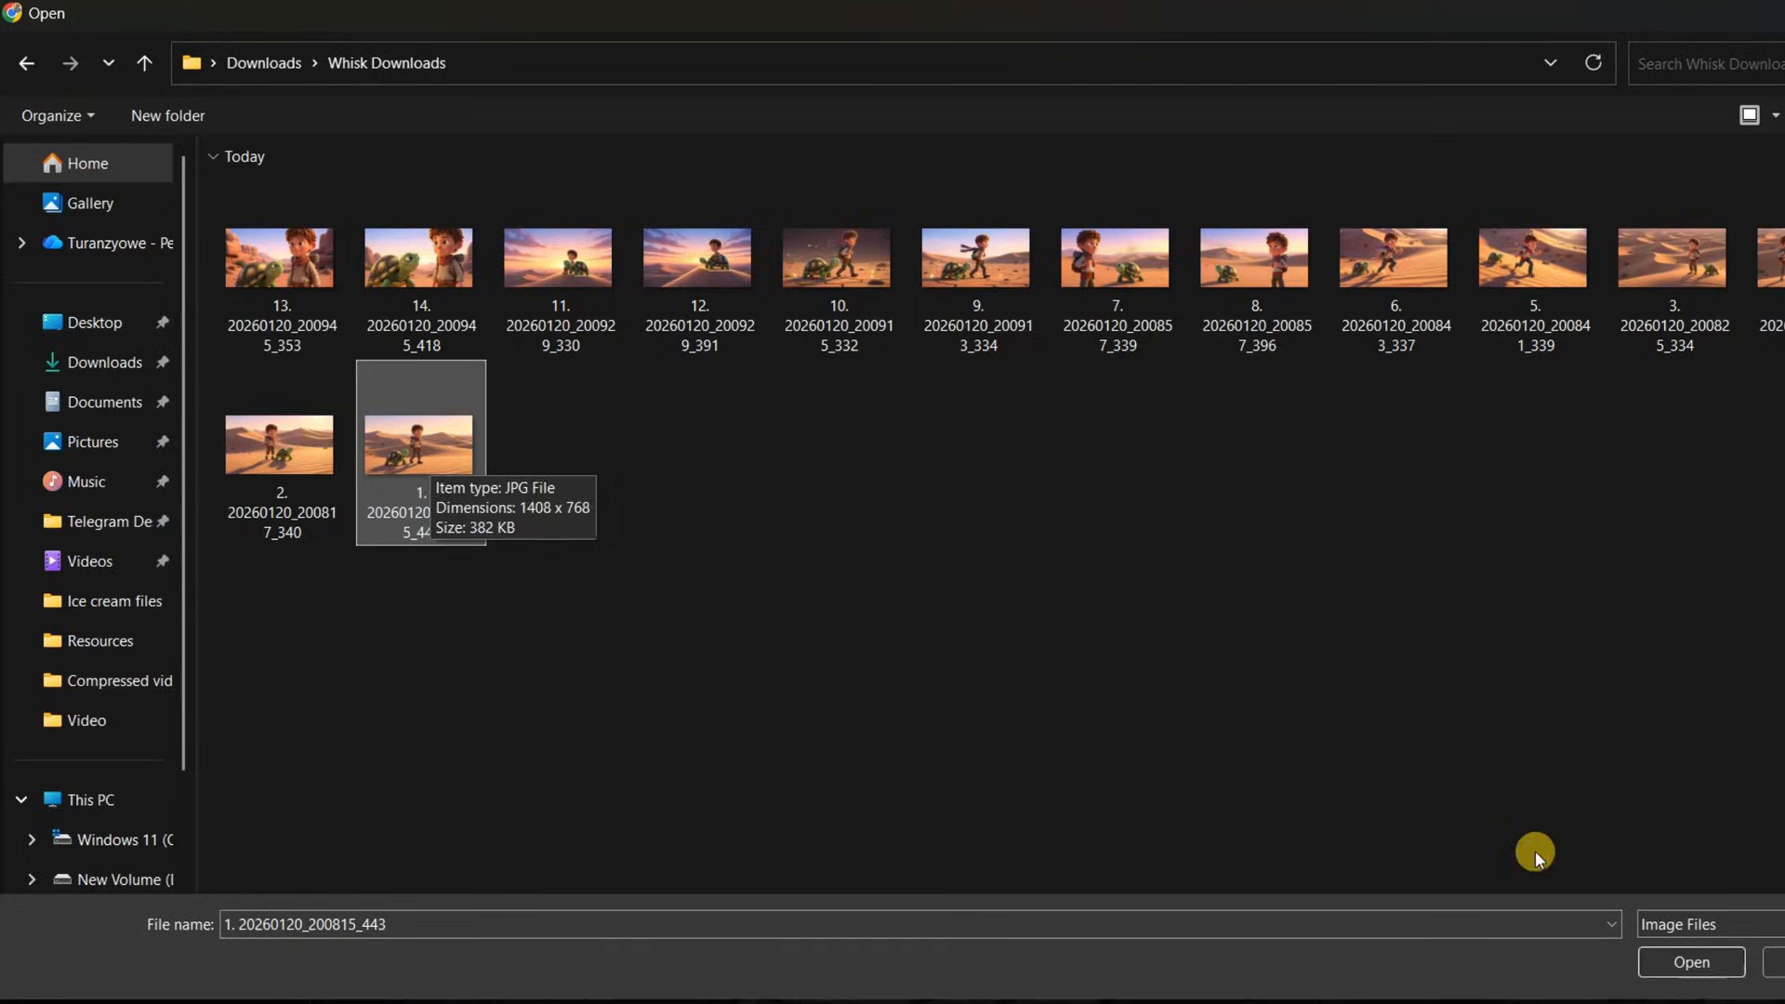
{"action": "left_click", "coordinate": [1665, 960]}
{"action": "left_click", "coordinate": [734, 956]}
{"action": "type", "text": "Slow cinematic camera push forward as warm morning light rises, soft wind moving sand, calm and hopeful mood."}
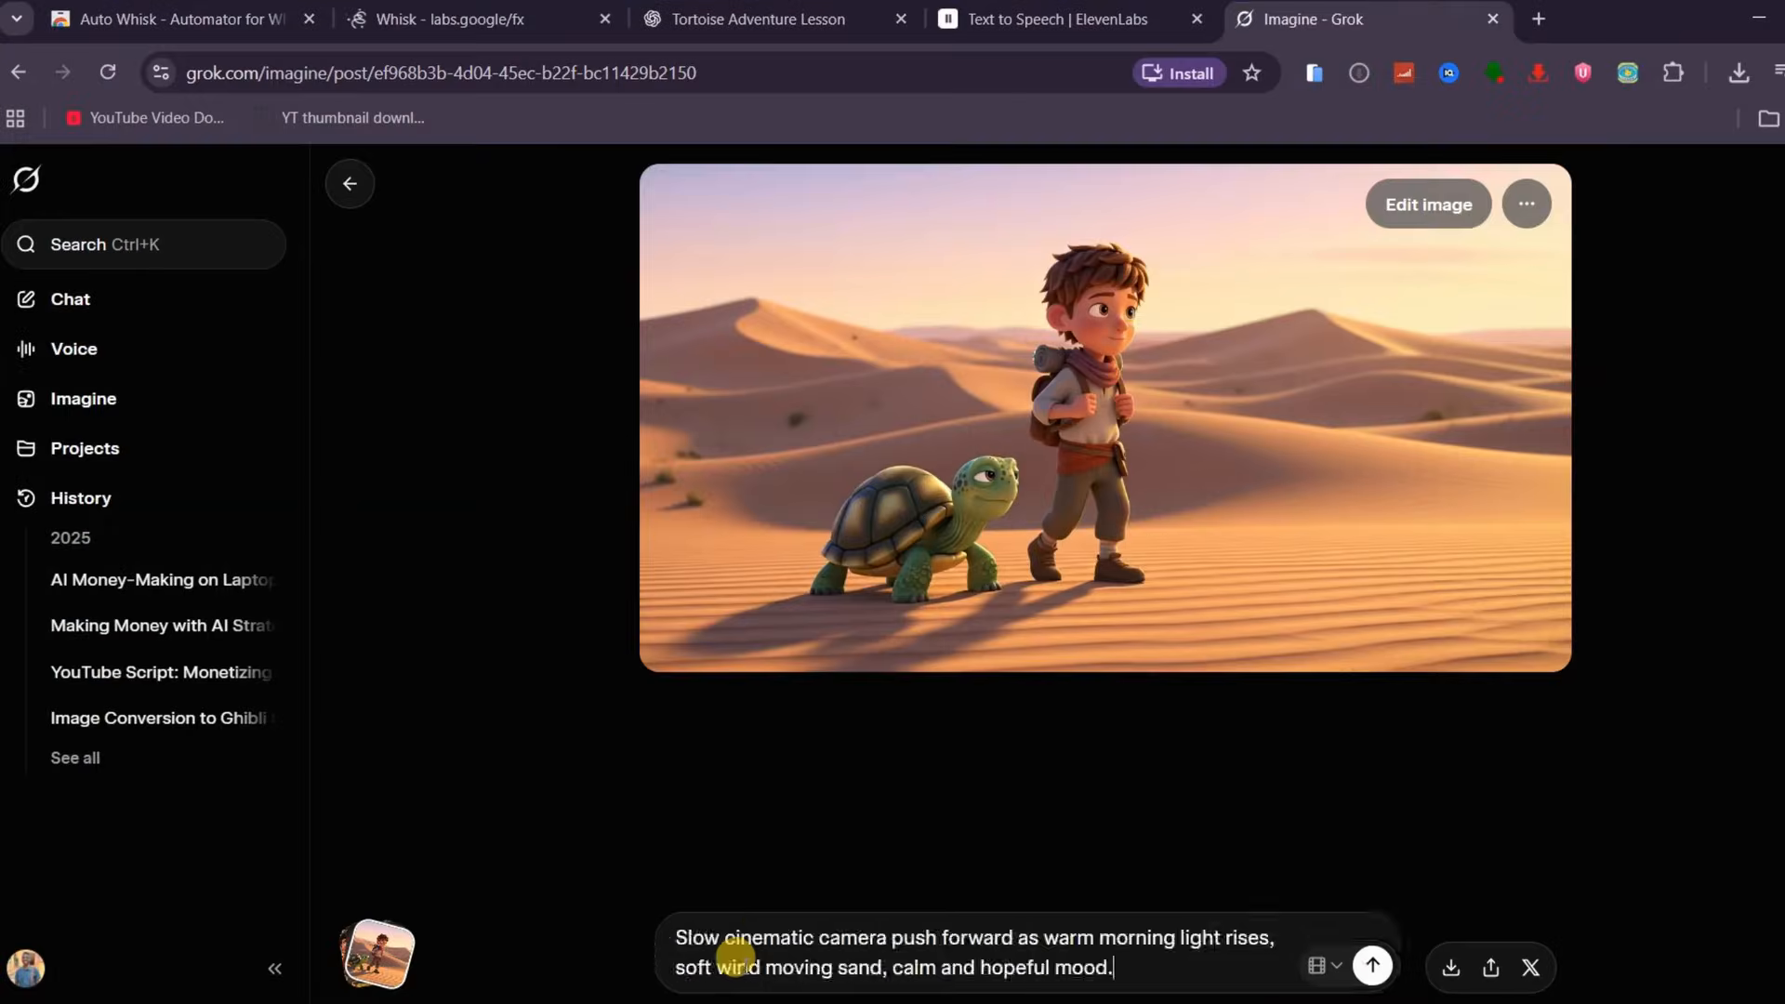
{"action": "left_click", "coordinate": [1372, 967]}
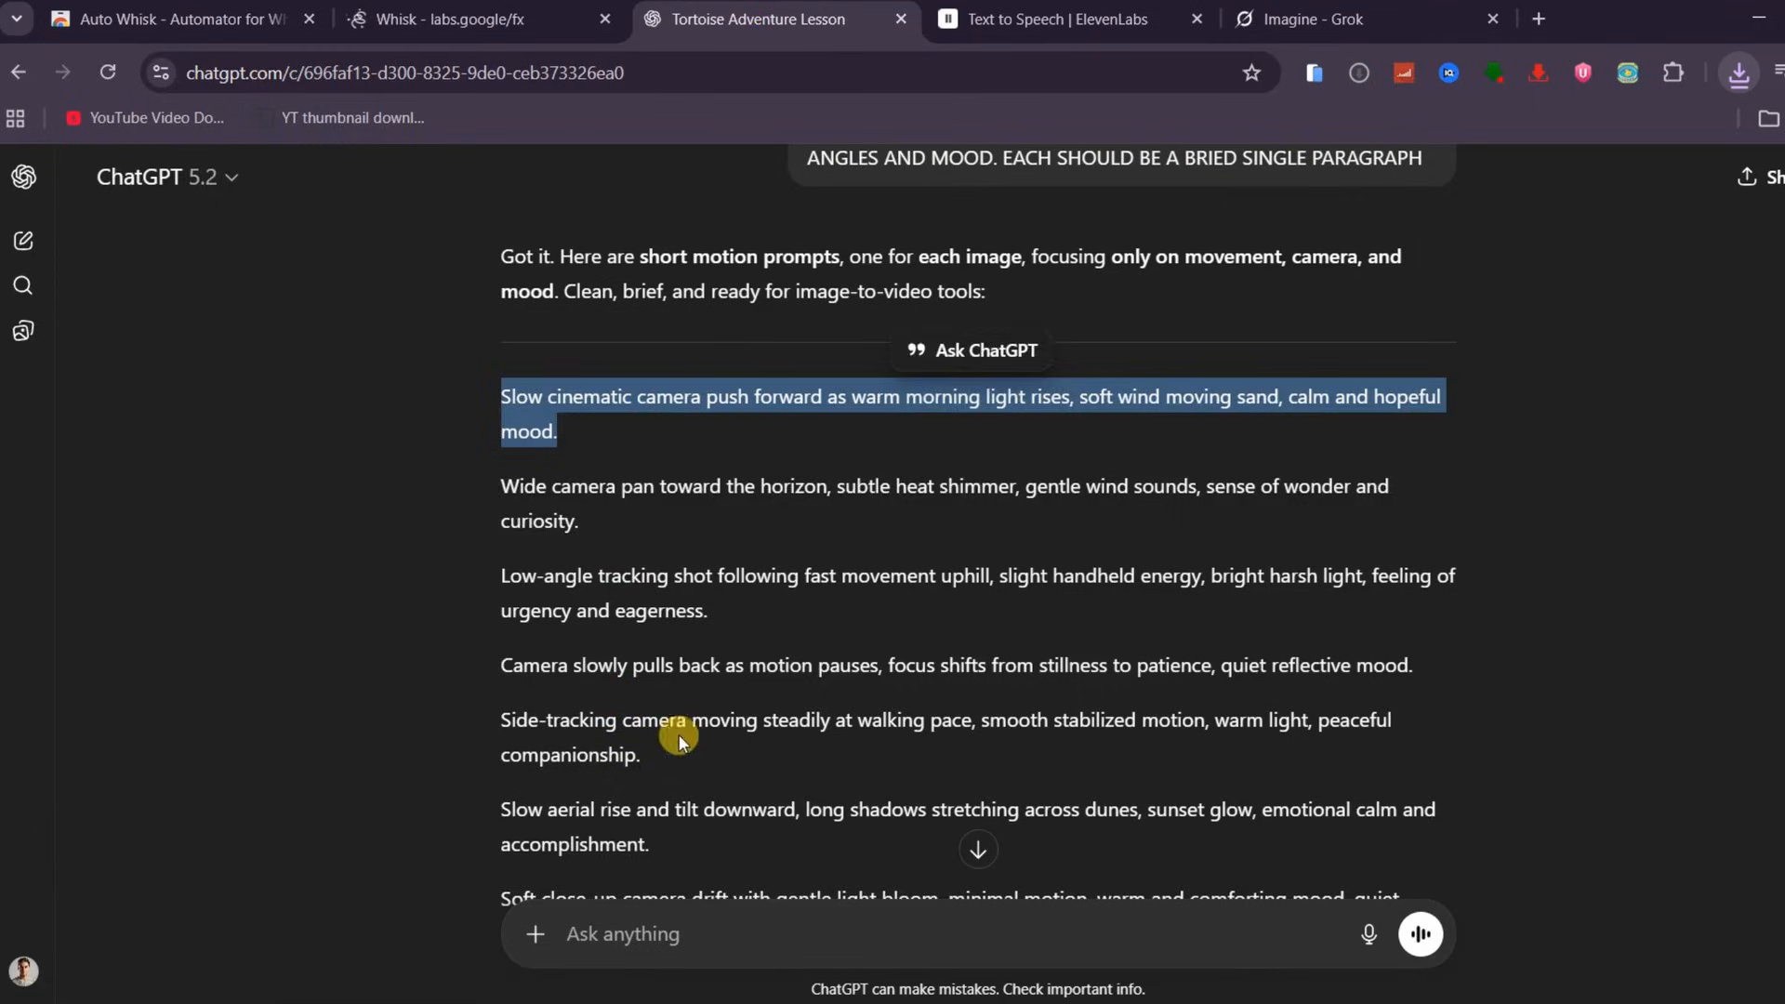
{"action": "left_click_drag", "start_coordinate": [498, 481], "coordinate": [589, 514]}
{"action": "key", "text": "ctrl+c"}
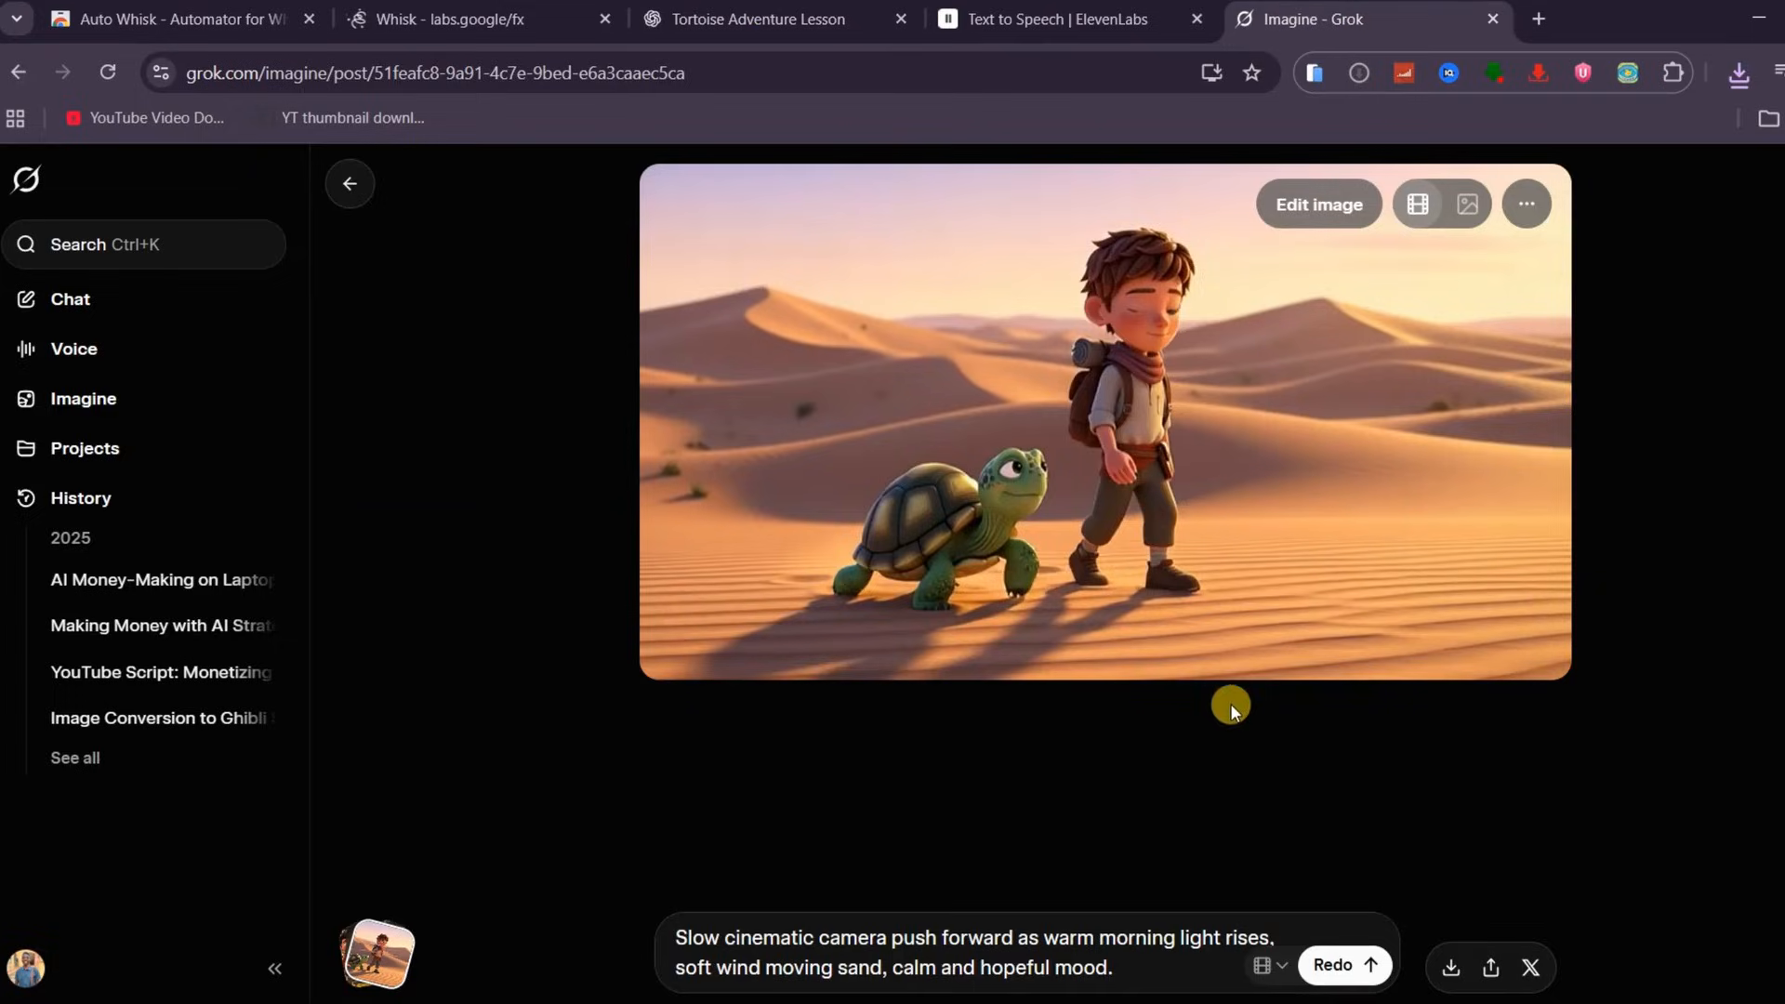
In Grok Imagine, upload image 3 from Whisk Downloads and generate a video with the pasted motion prompt
{"action": "left_click", "coordinate": [343, 192]}
{"action": "left_click", "coordinate": [697, 956]}
{"action": "left_click", "coordinate": [756, 695]}
{"action": "left_click", "coordinate": [1664, 312]}
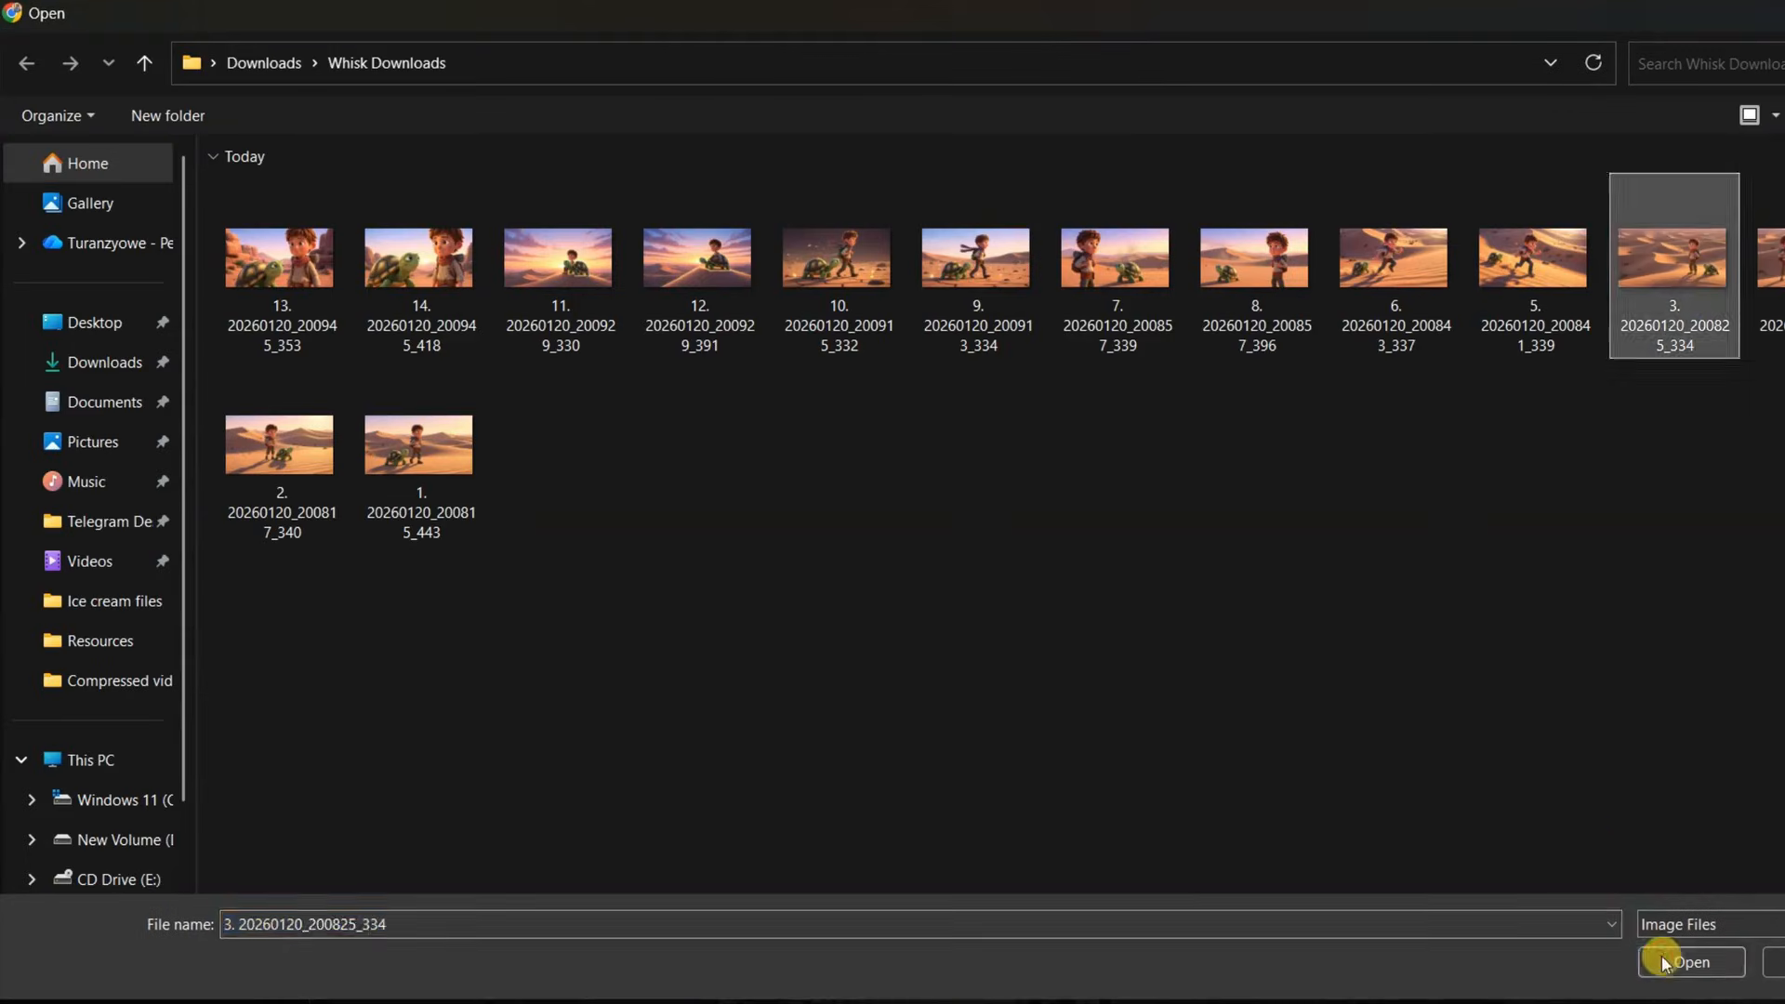
{"action": "left_click", "coordinate": [1664, 962]}
{"action": "key", "text": "ctrl+v"}
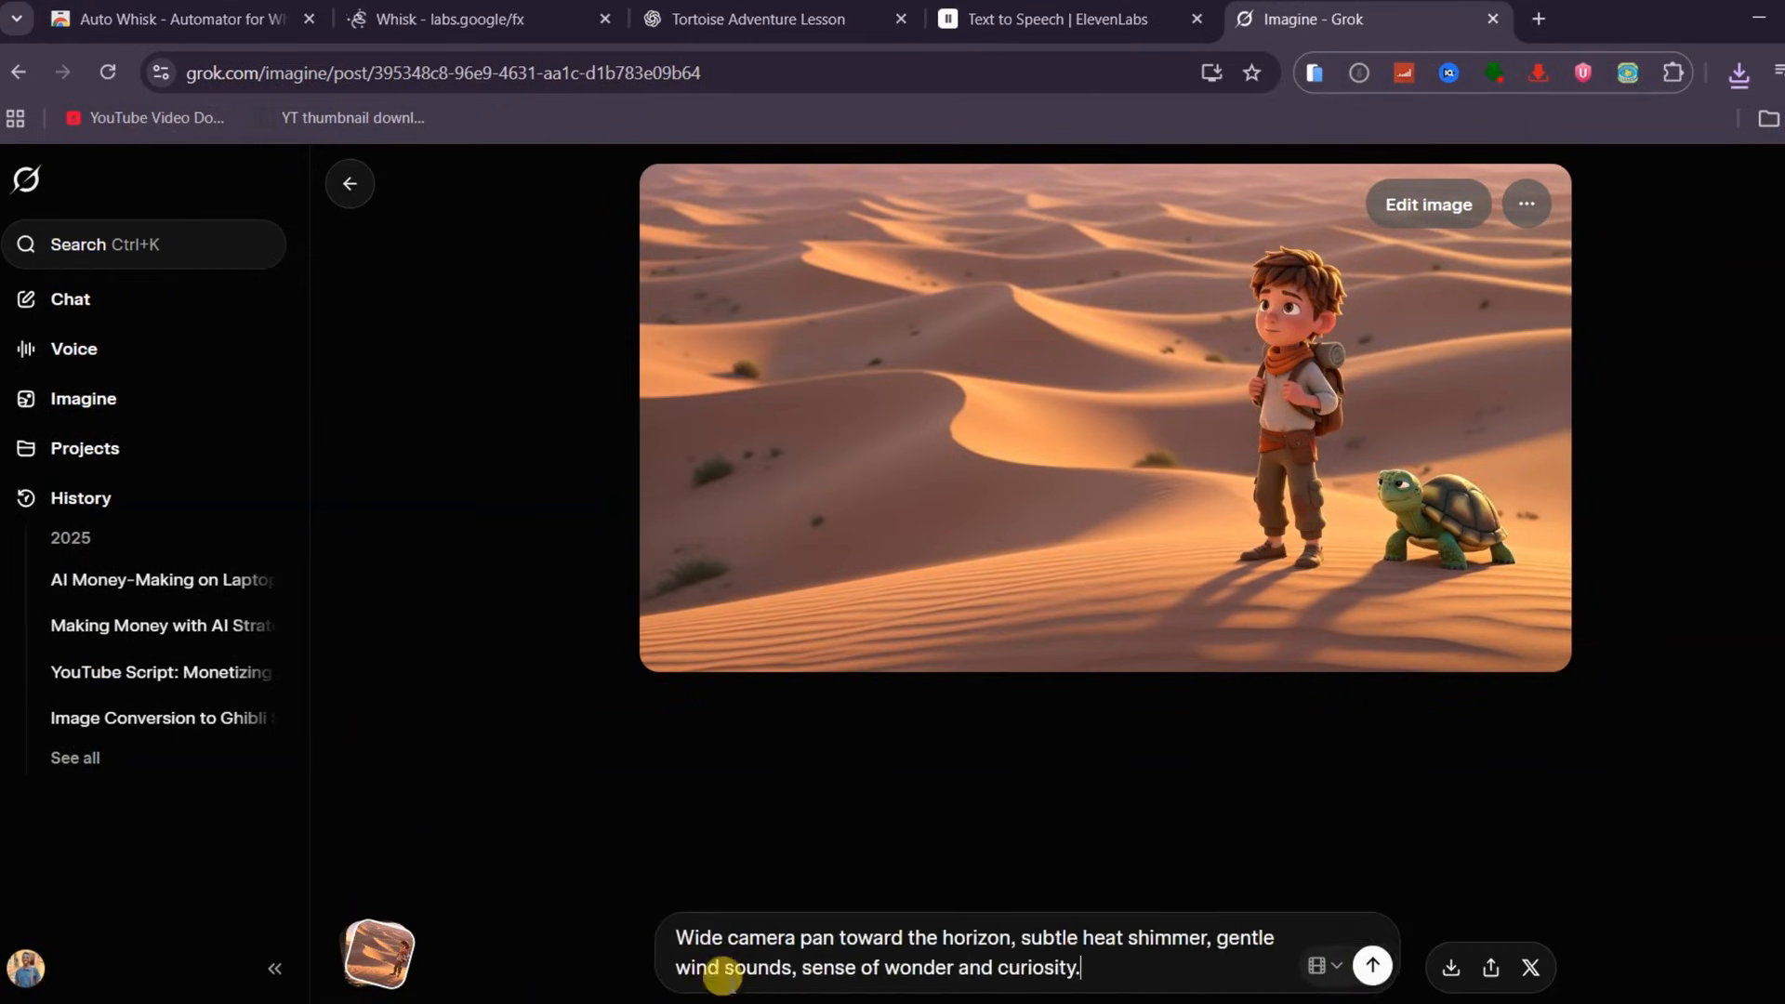
{"action": "key", "text": "Return"}
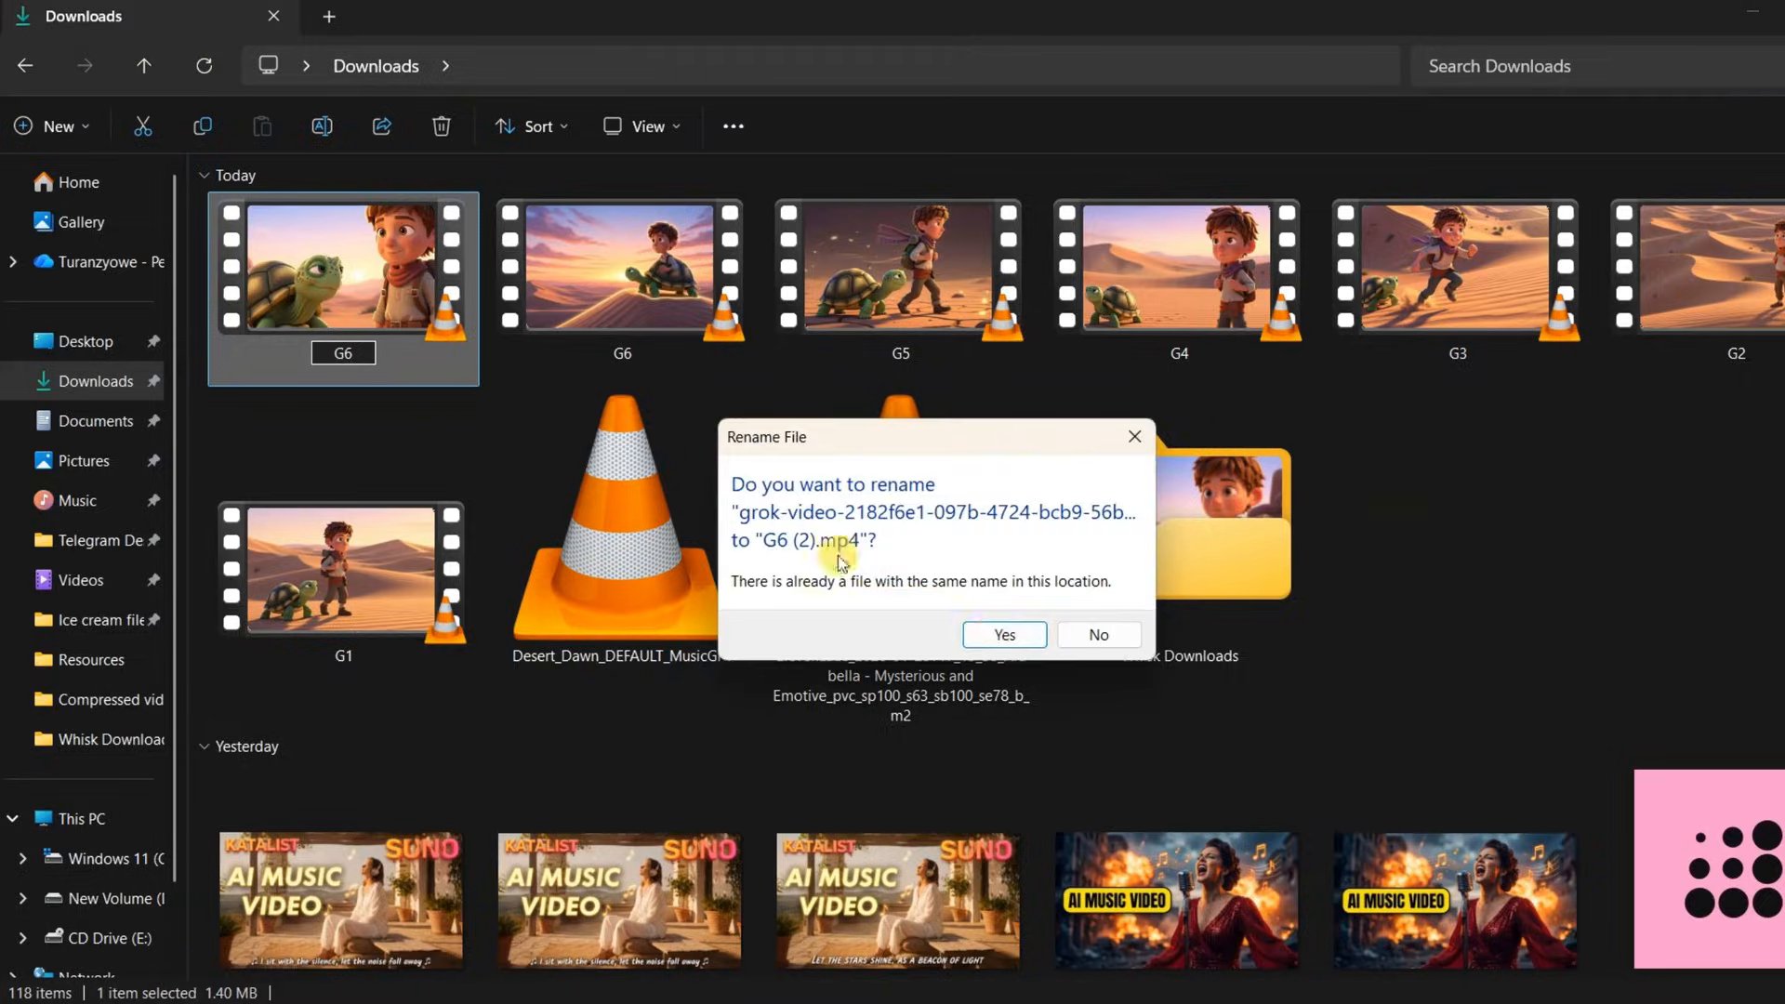
Save the downloaded clip as G6 (2) and import clips G1 through G6 (2) into CapCut
{"action": "key", "text": "Return"}
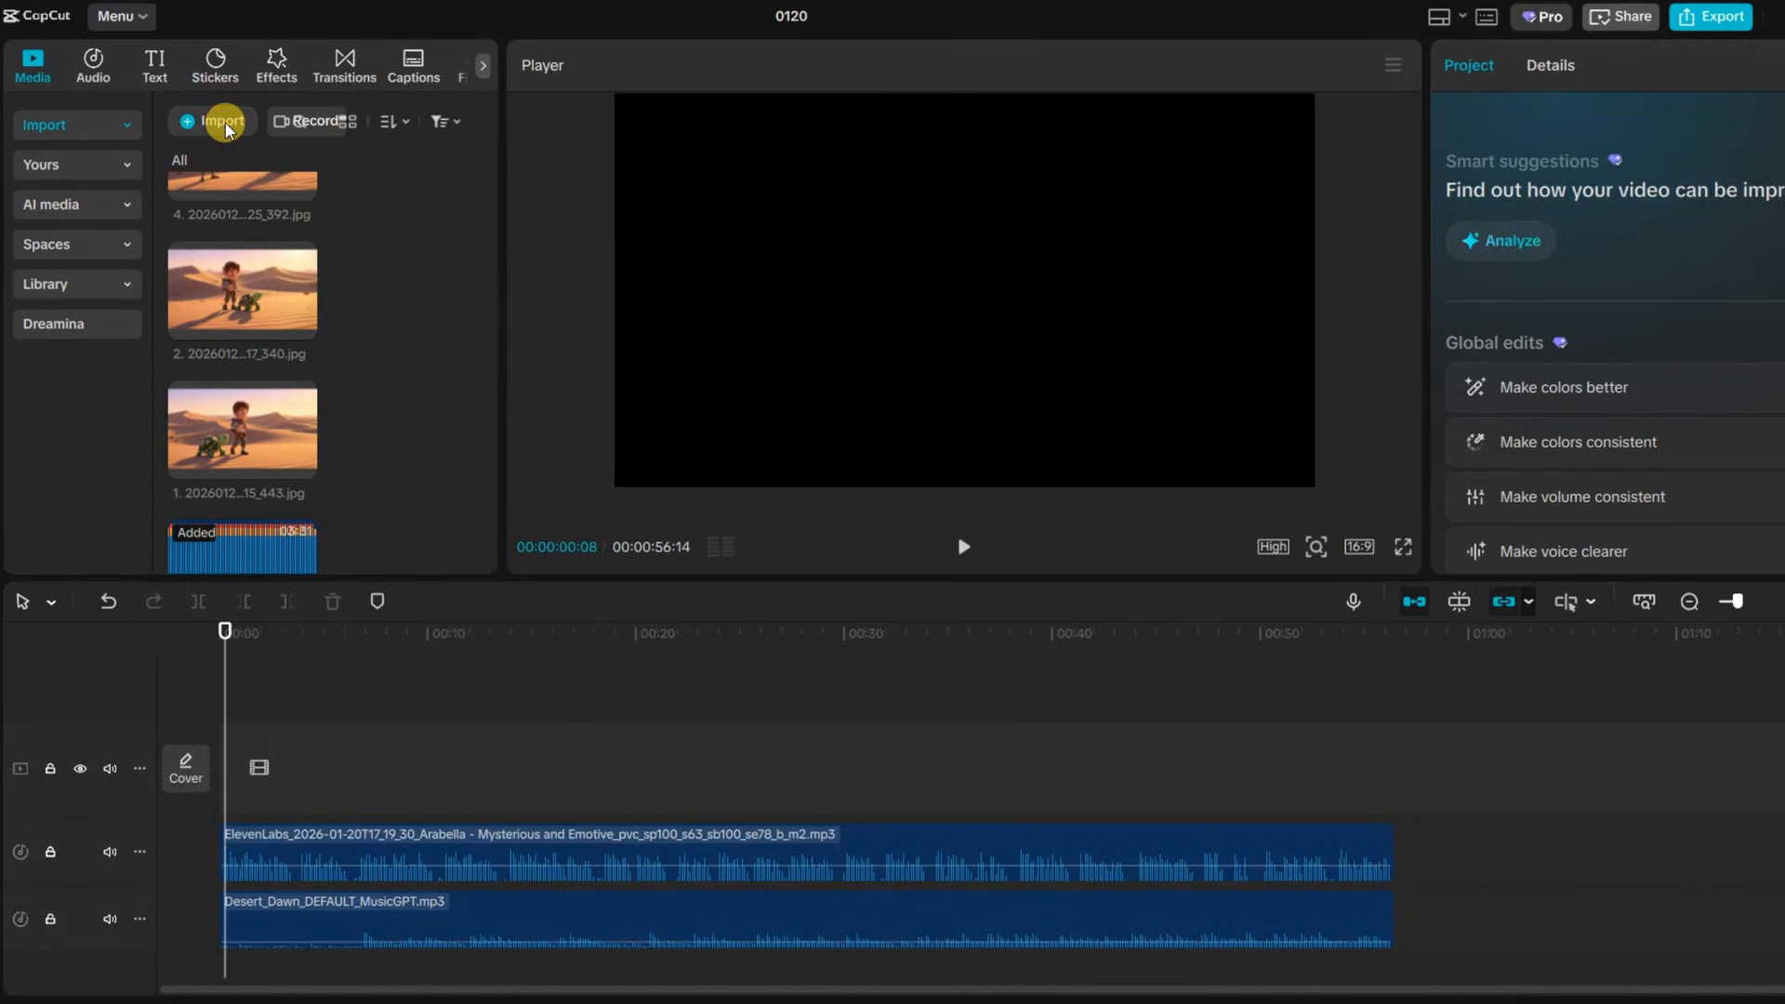
{"action": "left_click", "coordinate": [225, 128]}
{"action": "left_click", "coordinate": [359, 355]}
{"action": "left_click", "coordinate": [353, 632], "text": "shift"}
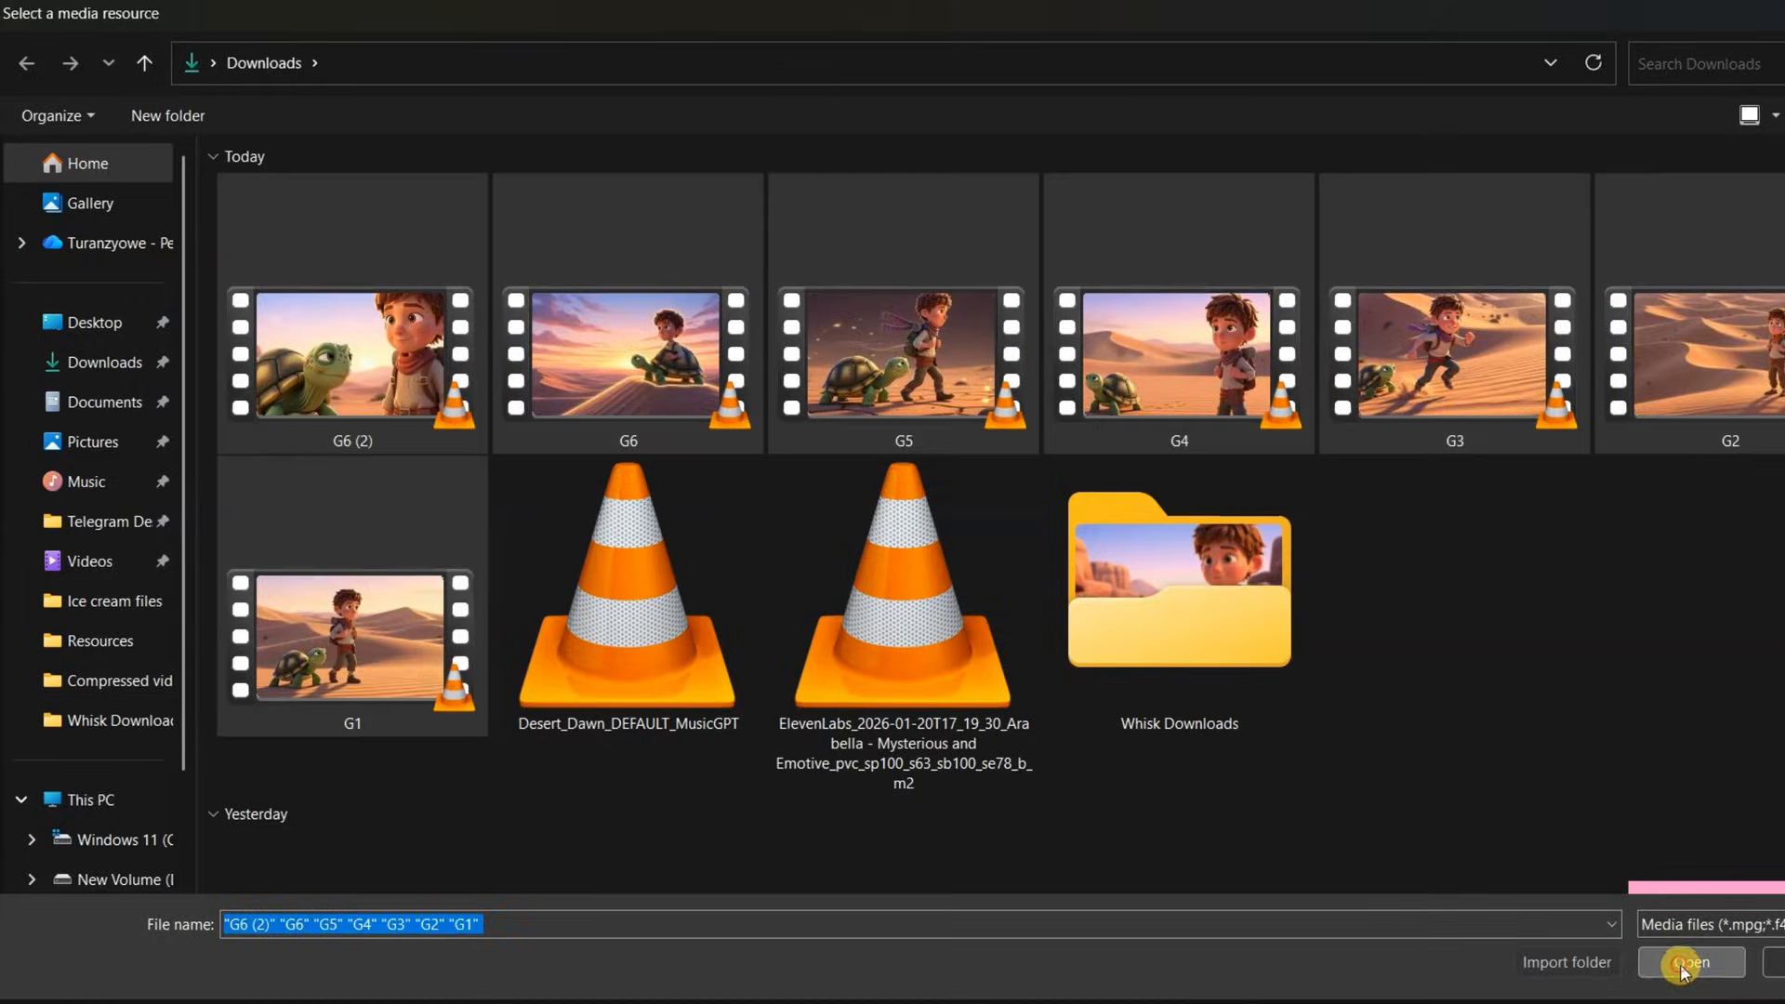
{"action": "left_click", "coordinate": [1688, 964]}
Add the clips G1 through G6 (2) to the video track in order
{"action": "left_click", "coordinate": [301, 245]}
{"action": "left_click", "coordinate": [300, 385]}
{"action": "scroll", "coordinate": [319, 383], "scroll_direction": "down", "scroll_amount": 1}
{"action": "left_click", "coordinate": [301, 410]}
{"action": "scroll", "coordinate": [265, 387], "scroll_direction": "down", "scroll_amount": 2}
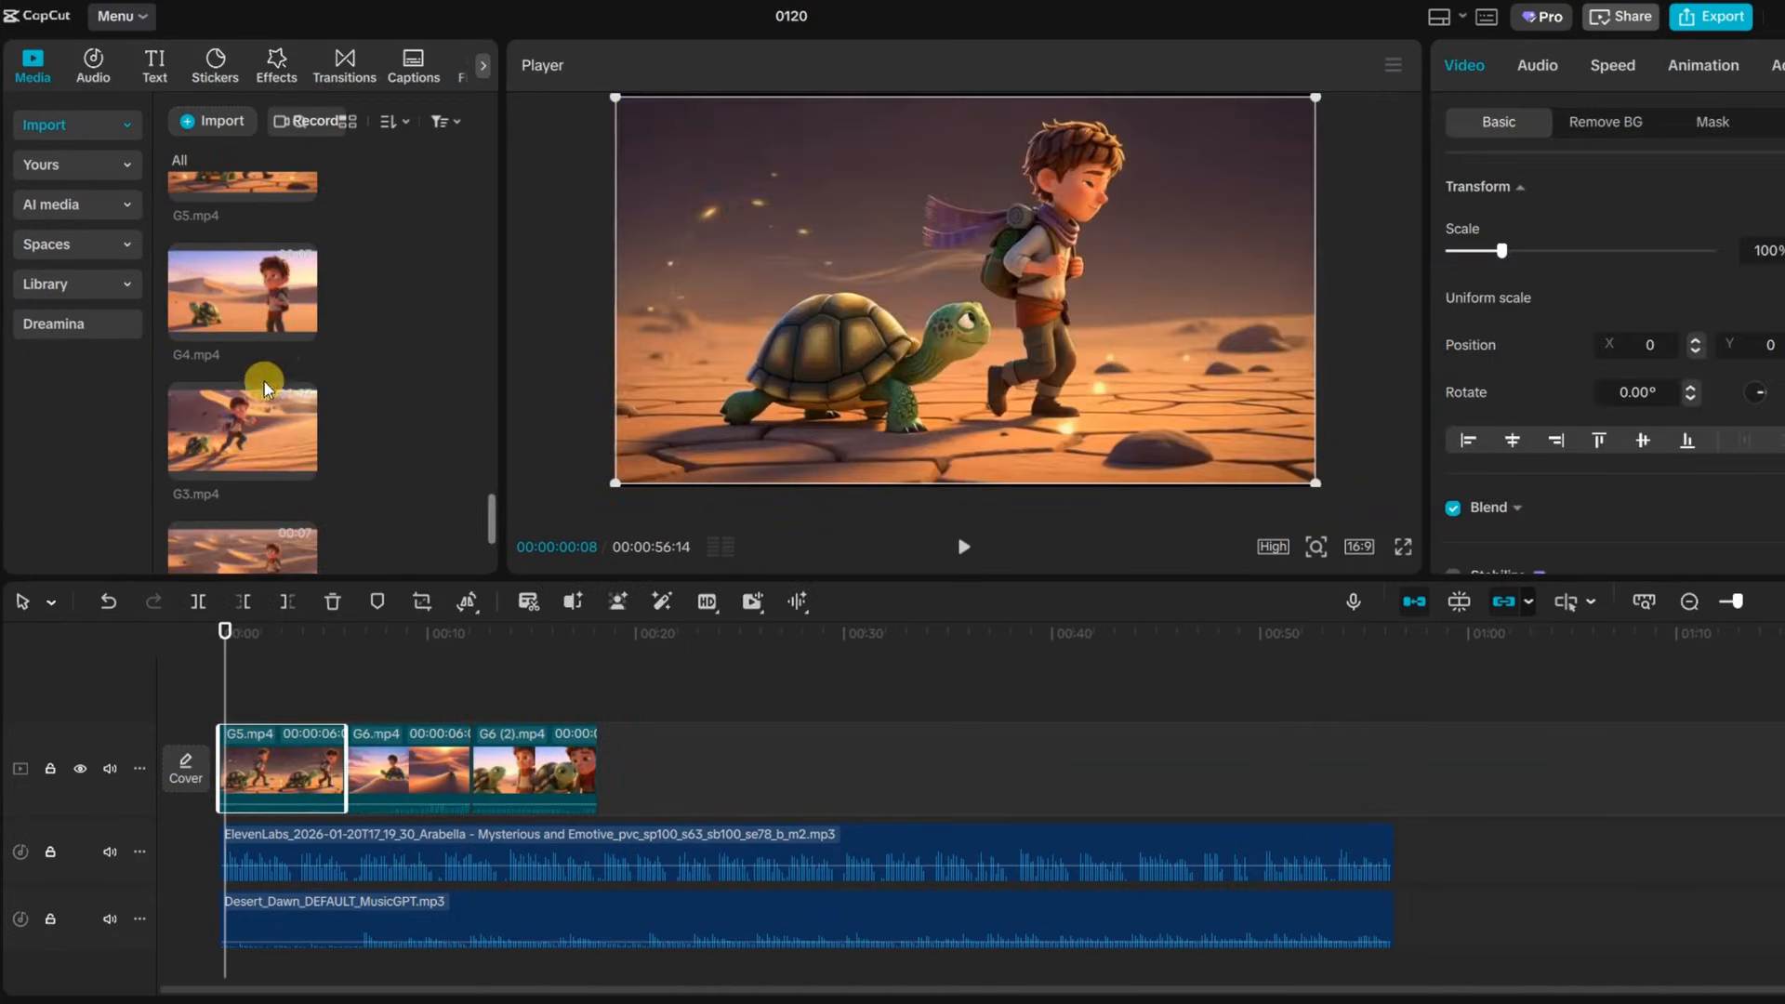
{"action": "left_click", "coordinate": [300, 327]}
{"action": "scroll", "coordinate": [299, 372], "scroll_direction": "down", "scroll_amount": 1}
{"action": "left_click", "coordinate": [299, 354]}
{"action": "scroll", "coordinate": [293, 444], "scroll_direction": "down", "scroll_amount": 1}
{"action": "left_click", "coordinate": [299, 375]}
{"action": "left_click", "coordinate": [300, 524]}
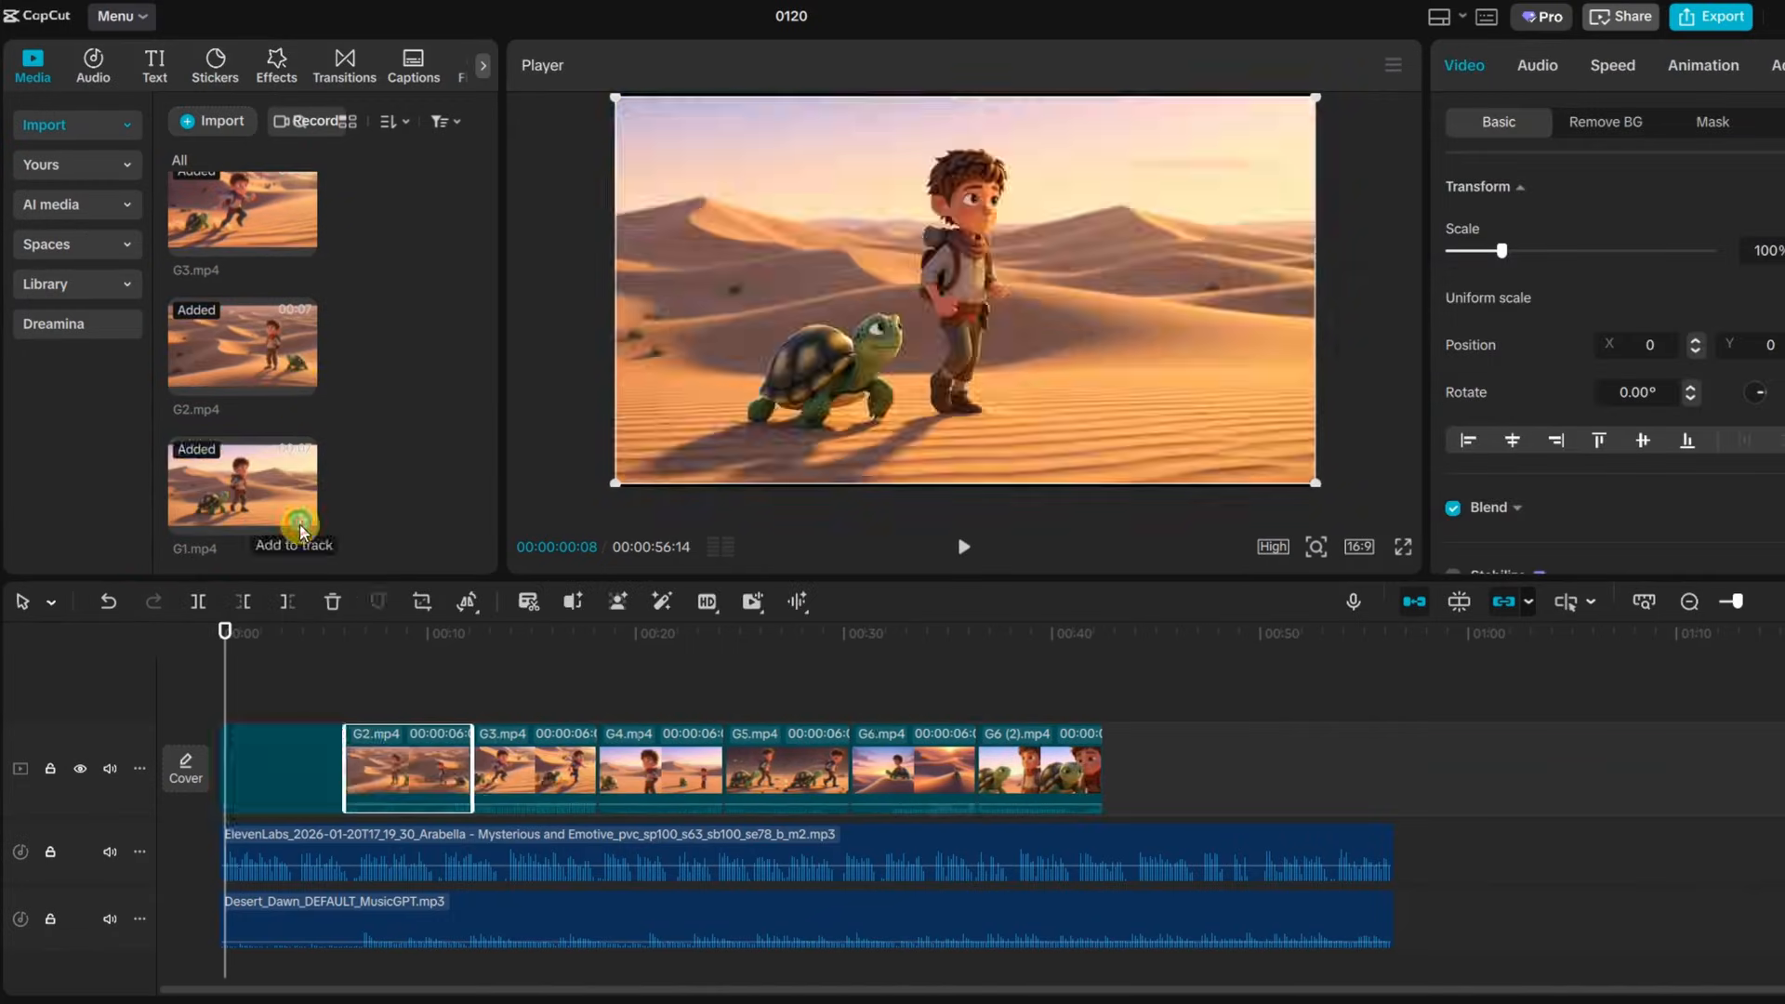
Trim both audio tracks so they end with the last video clip
{"action": "left_click", "coordinate": [1103, 848]}
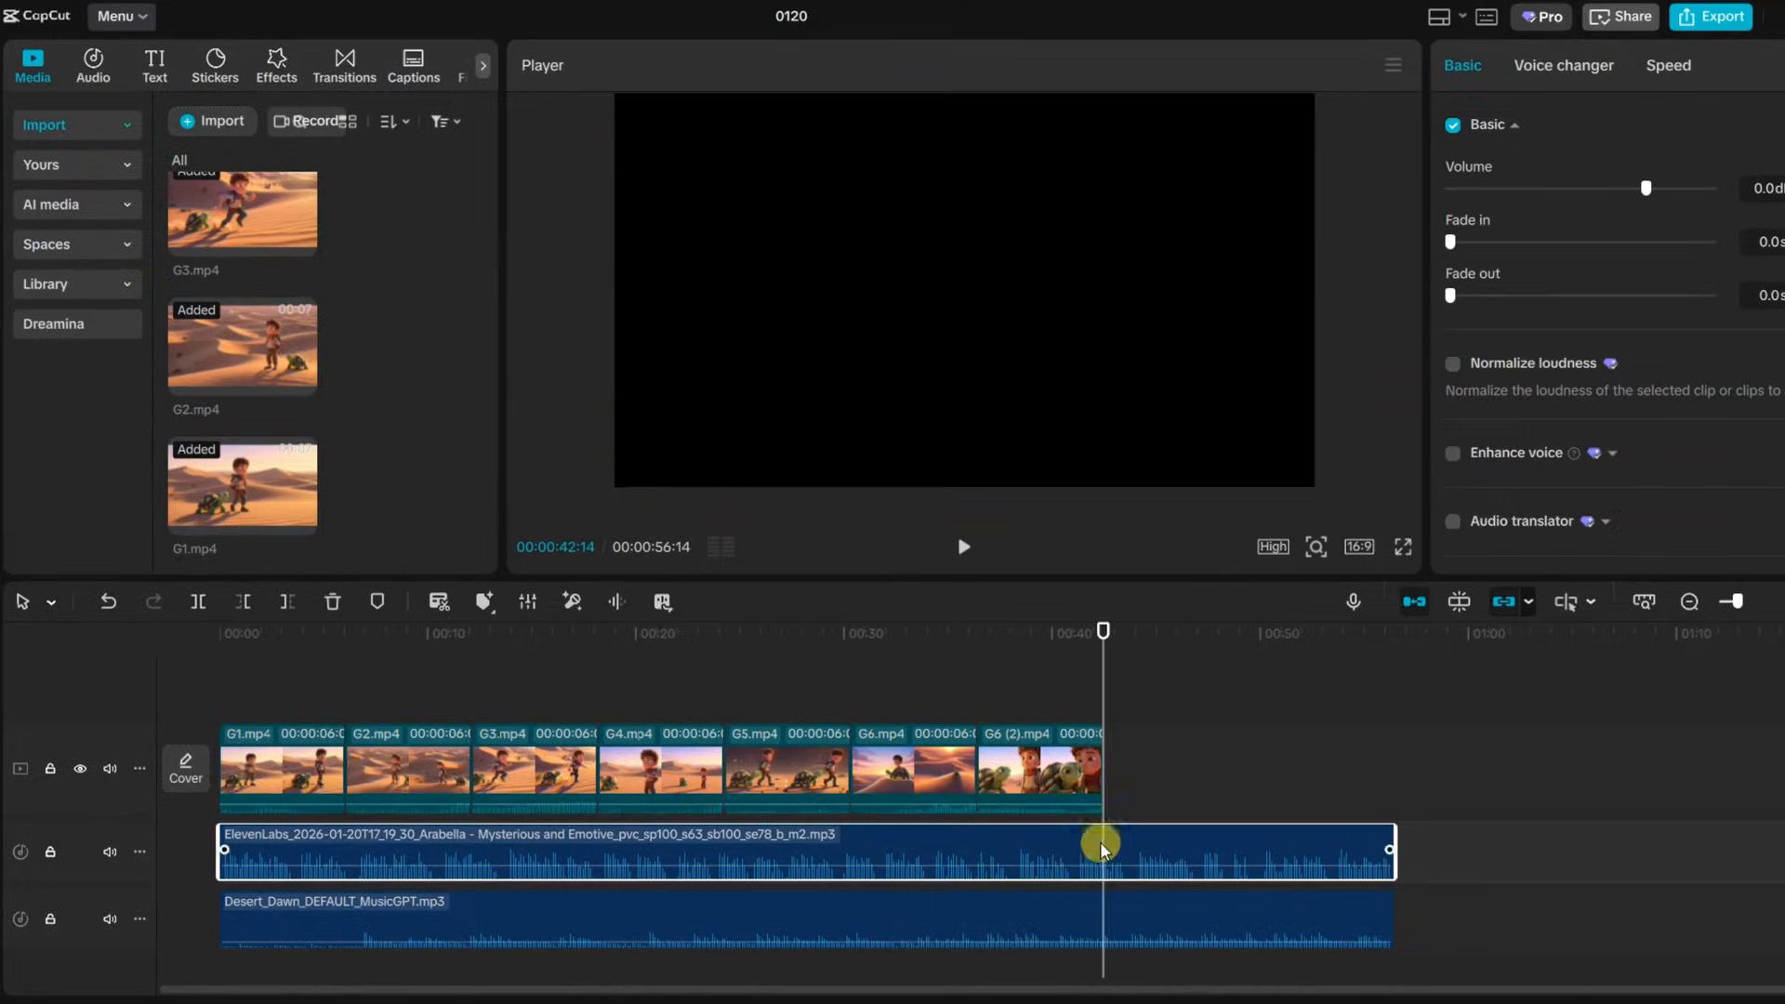
{"action": "left_click", "coordinate": [284, 605]}
Export the video named 3D PIXAR VIDEO
{"action": "left_click", "coordinate": [1729, 19]}
{"action": "left_click", "coordinate": [1229, 880]}
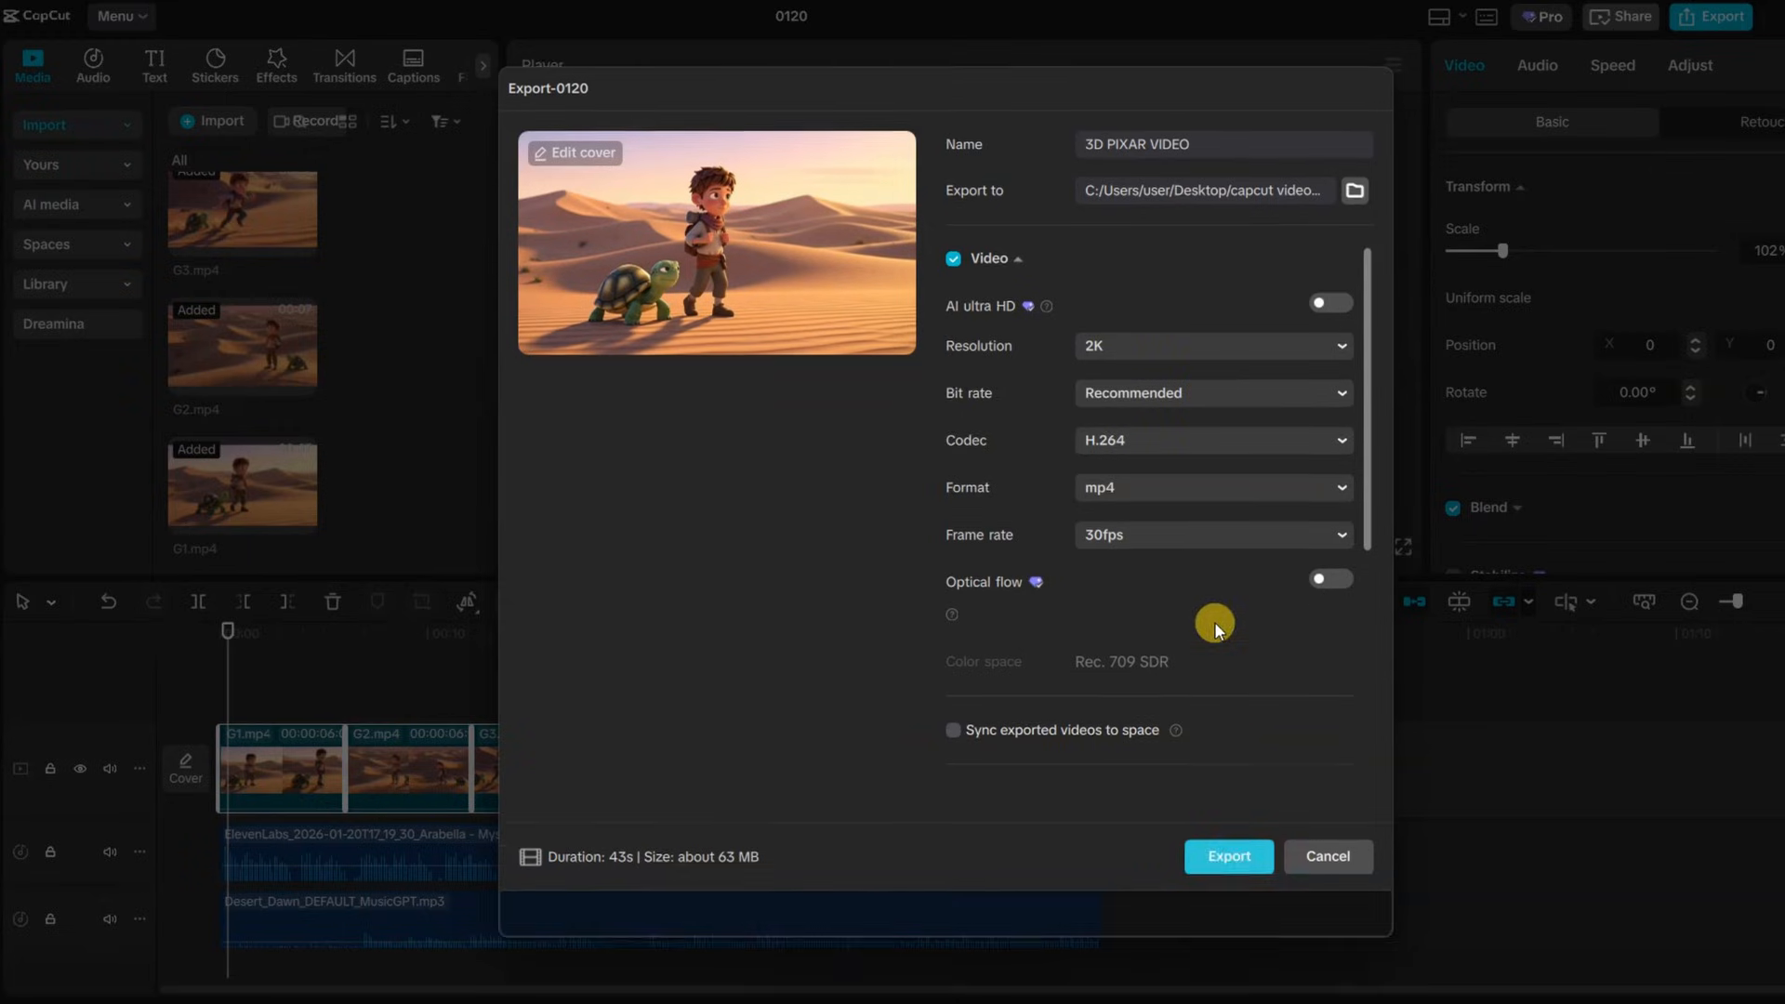